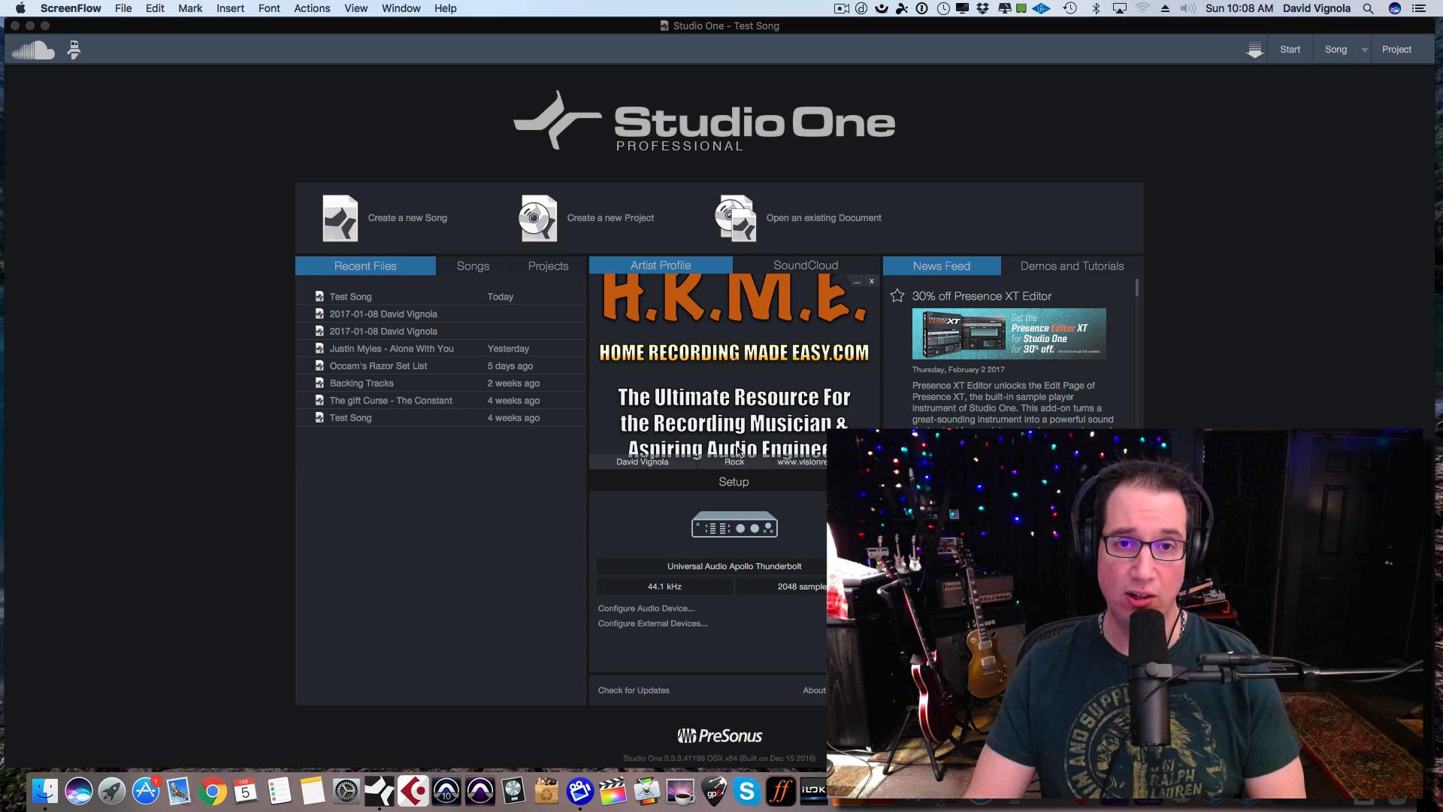
Step: Show the song arrangement and set the track height to Normal
{"action": "left_click", "coordinate": [1339, 50]}
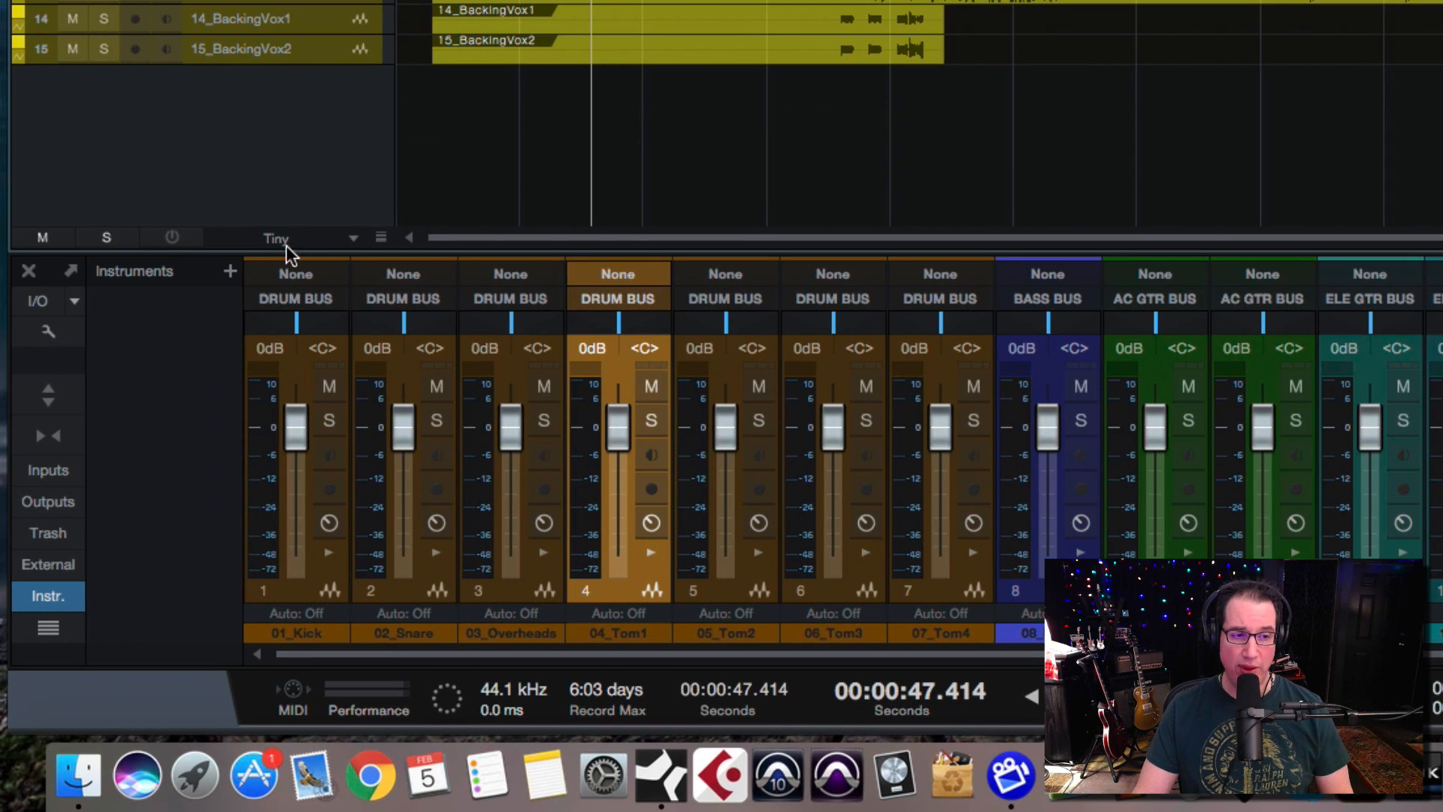
{"action": "left_click", "coordinate": [353, 240]}
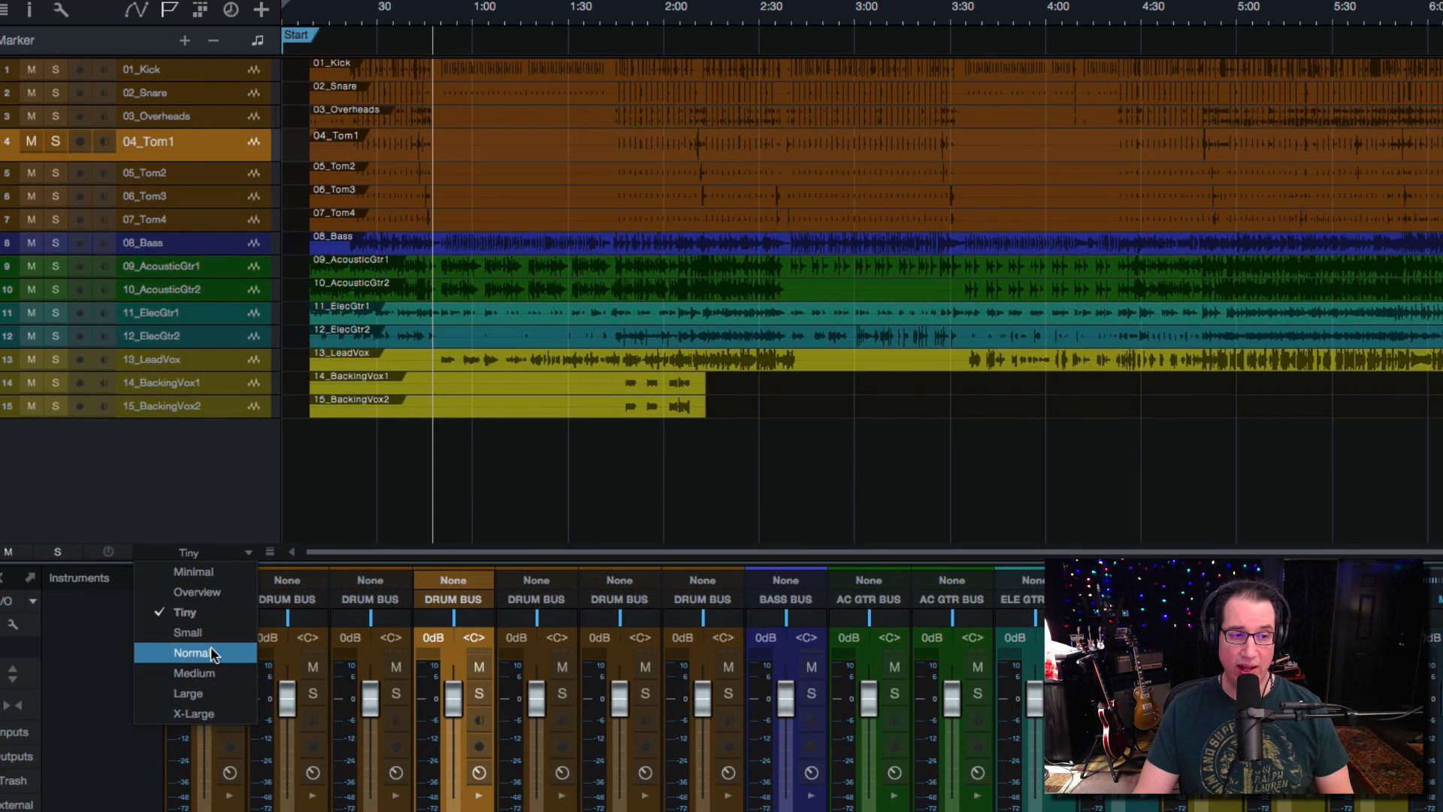
{"action": "left_click", "coordinate": [313, 365]}
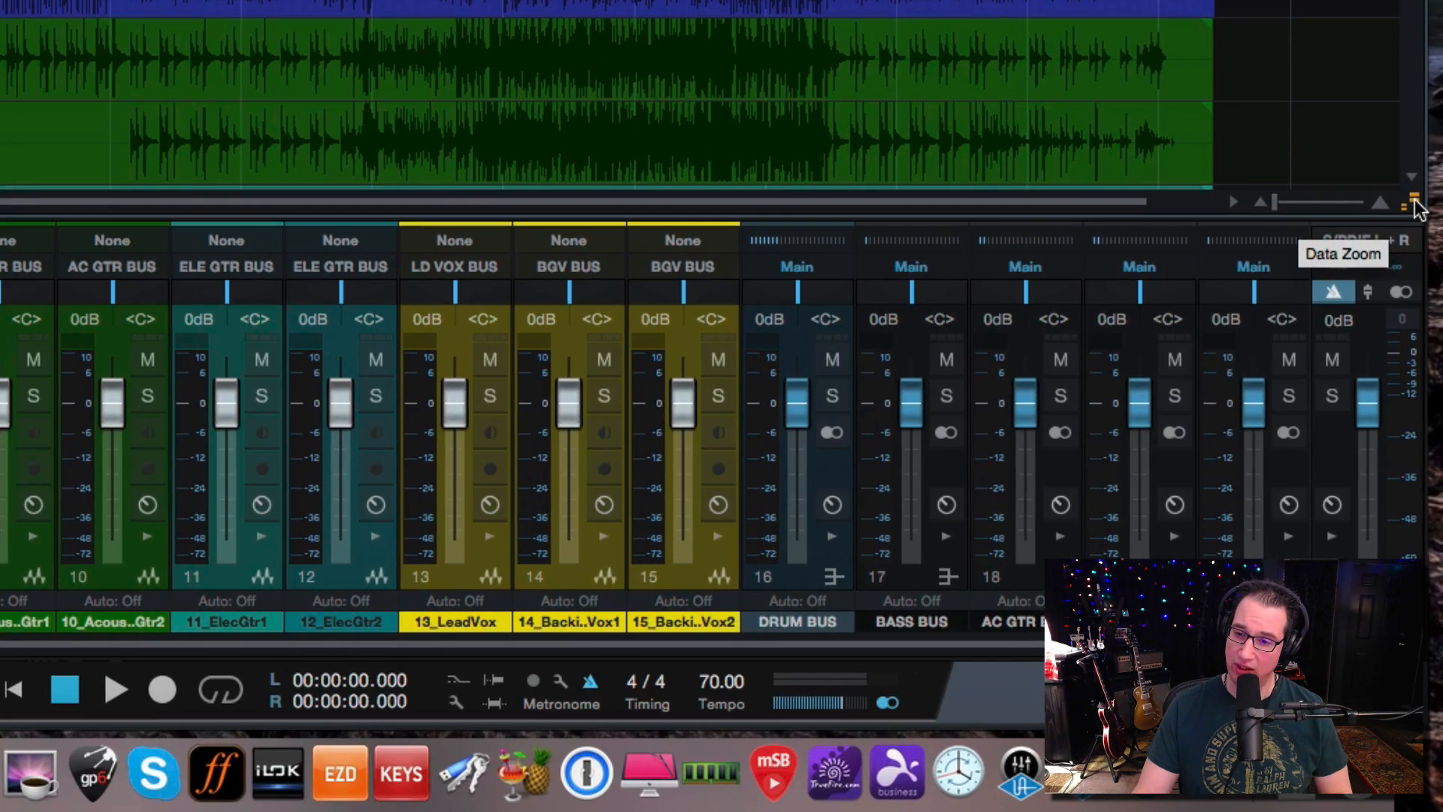
Step: Increase the Data Zoom so the quiet parts of the waveforms are drawn much larger
{"action": "left_click_drag", "start_coordinate": [1413, 203], "coordinate": [1407, 326]}
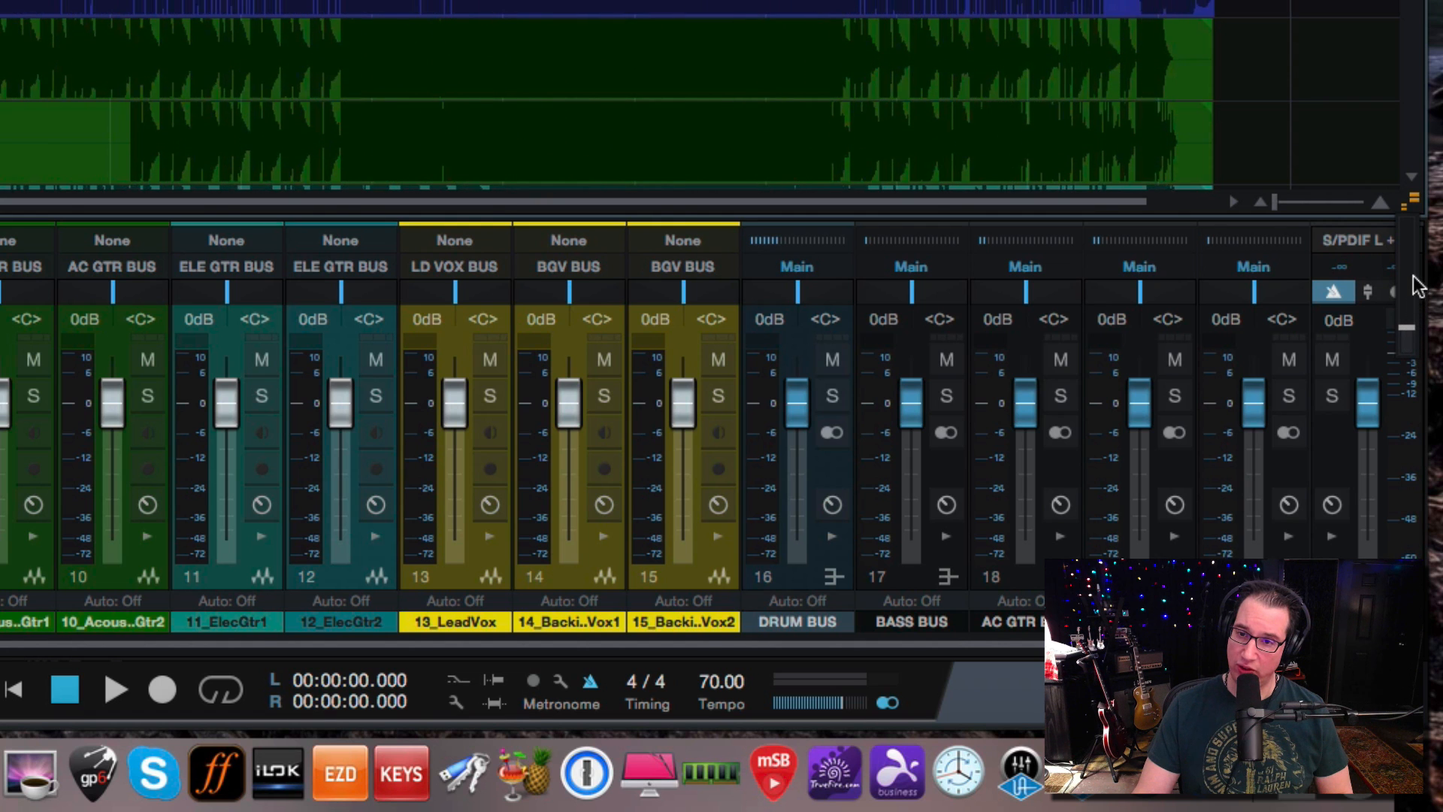
{"action": "left_click_drag", "start_coordinate": [1423, 240], "coordinate": [1405, 362]}
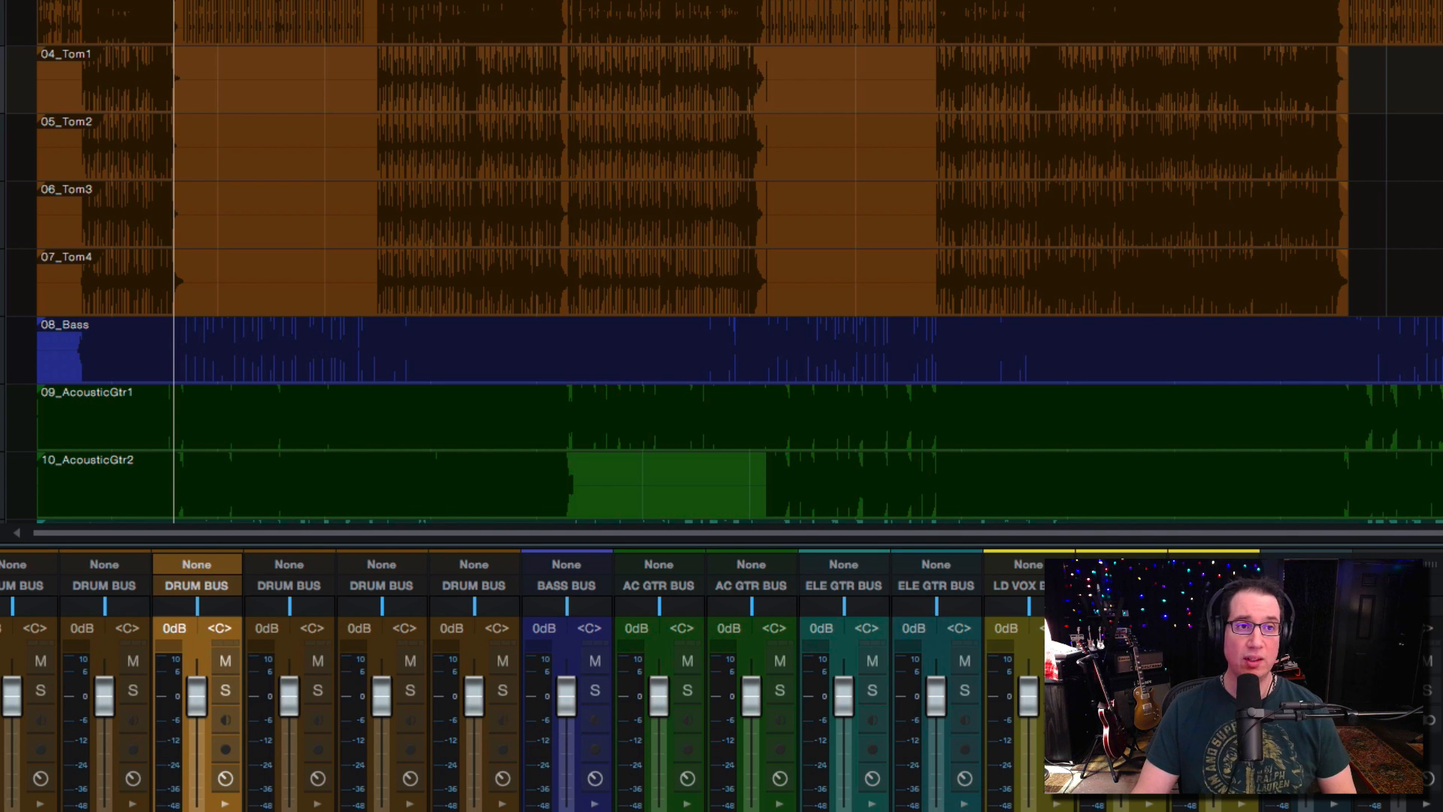
{"action": "scroll", "coordinate": [24, 99], "scroll_direction": "up", "scroll_amount": 3}
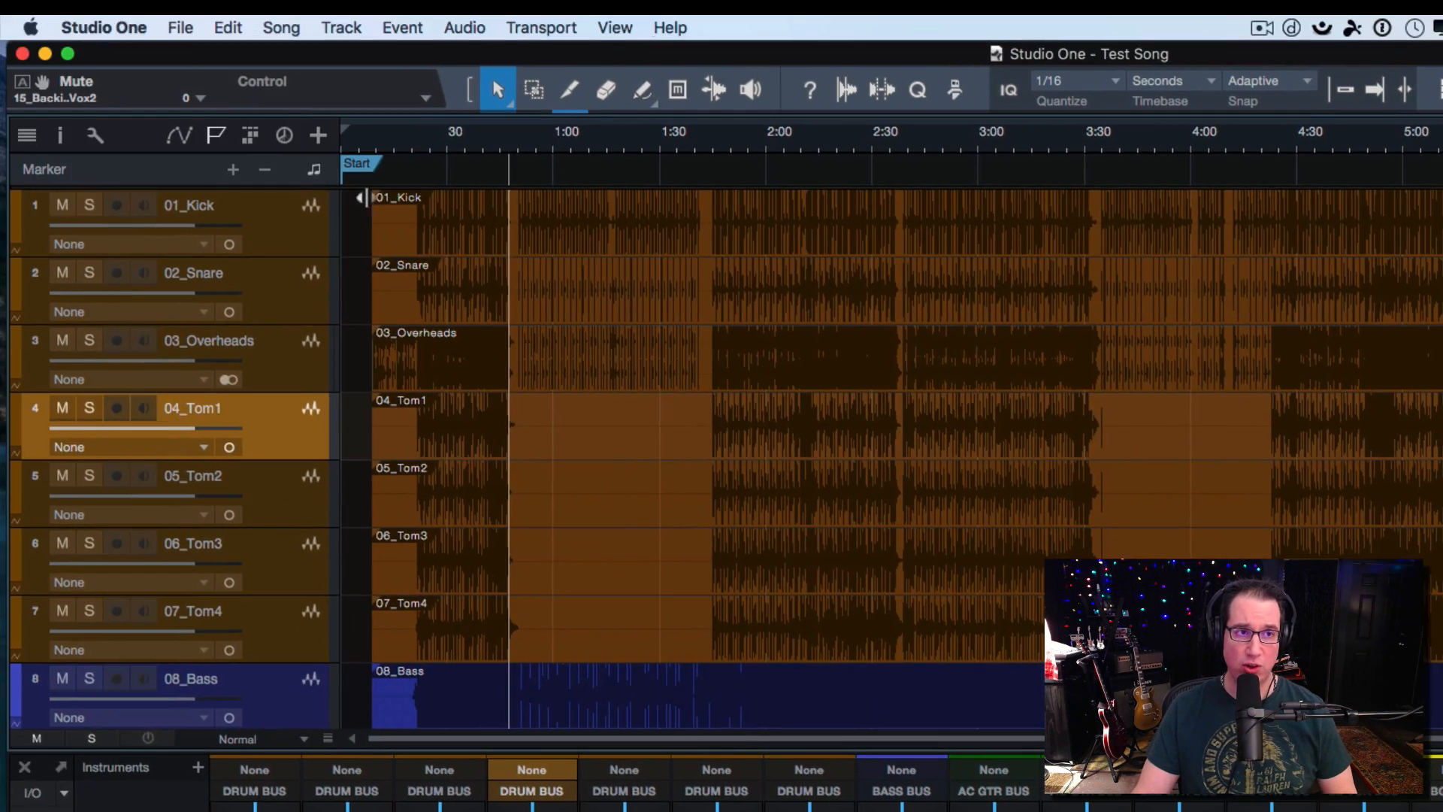
Step: Place the playback cursor near the start of the drum clips and zoom the timeline in and out around it
{"action": "left_click", "coordinate": [378, 147]}
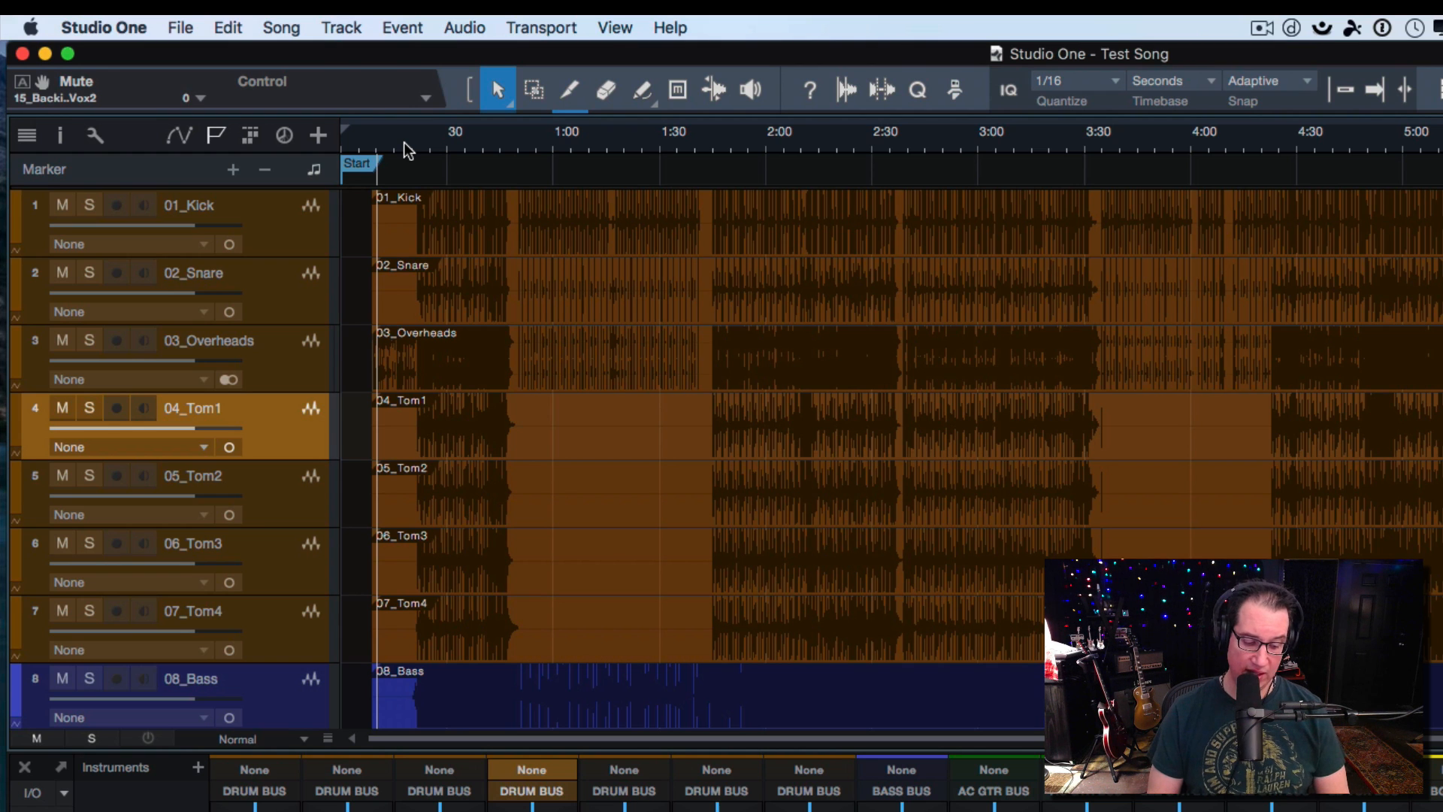
{"action": "scroll", "coordinate": [403, 142], "scroll_direction": "up", "scroll_amount": 15}
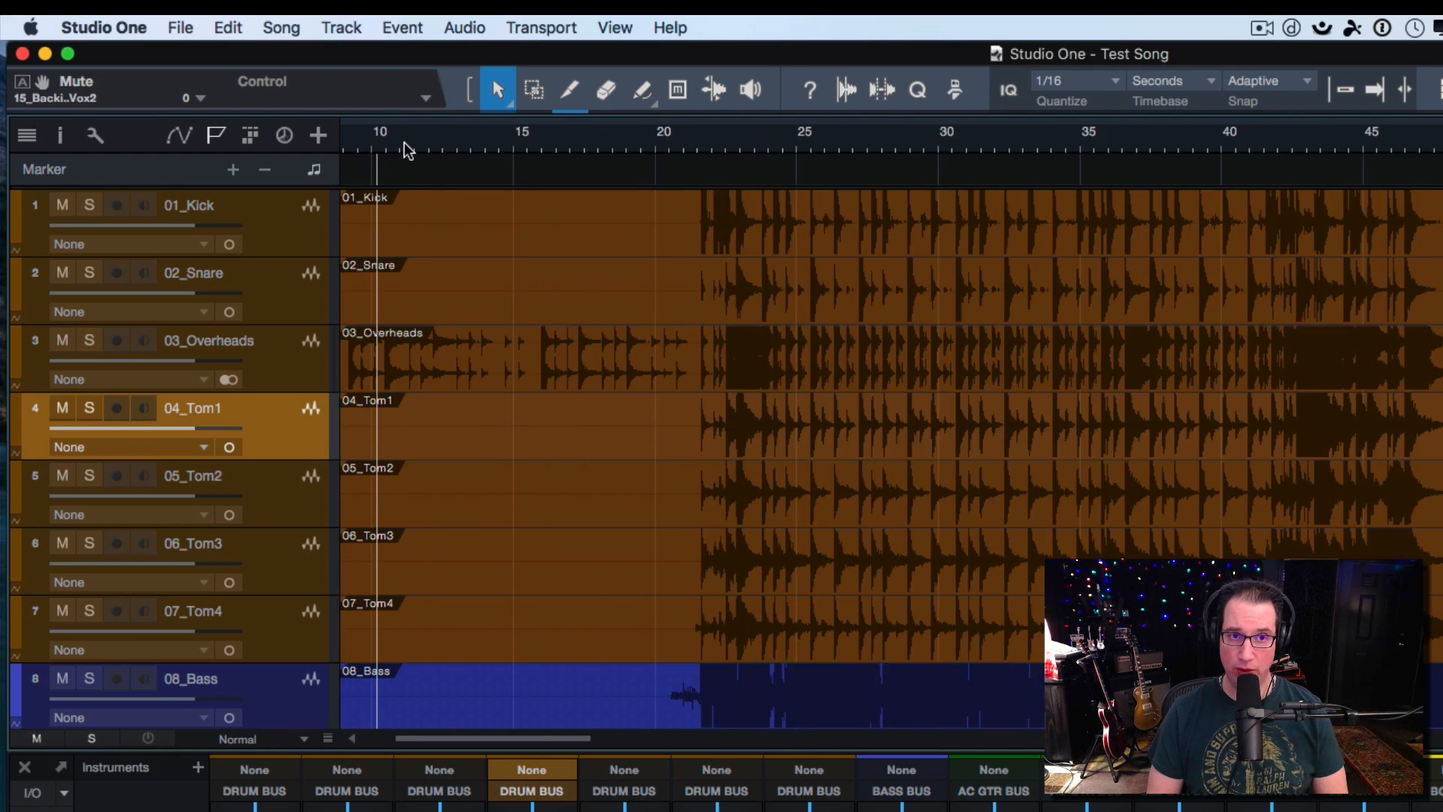
{"action": "scroll", "coordinate": [406, 149], "scroll_direction": "up", "scroll_amount": 12}
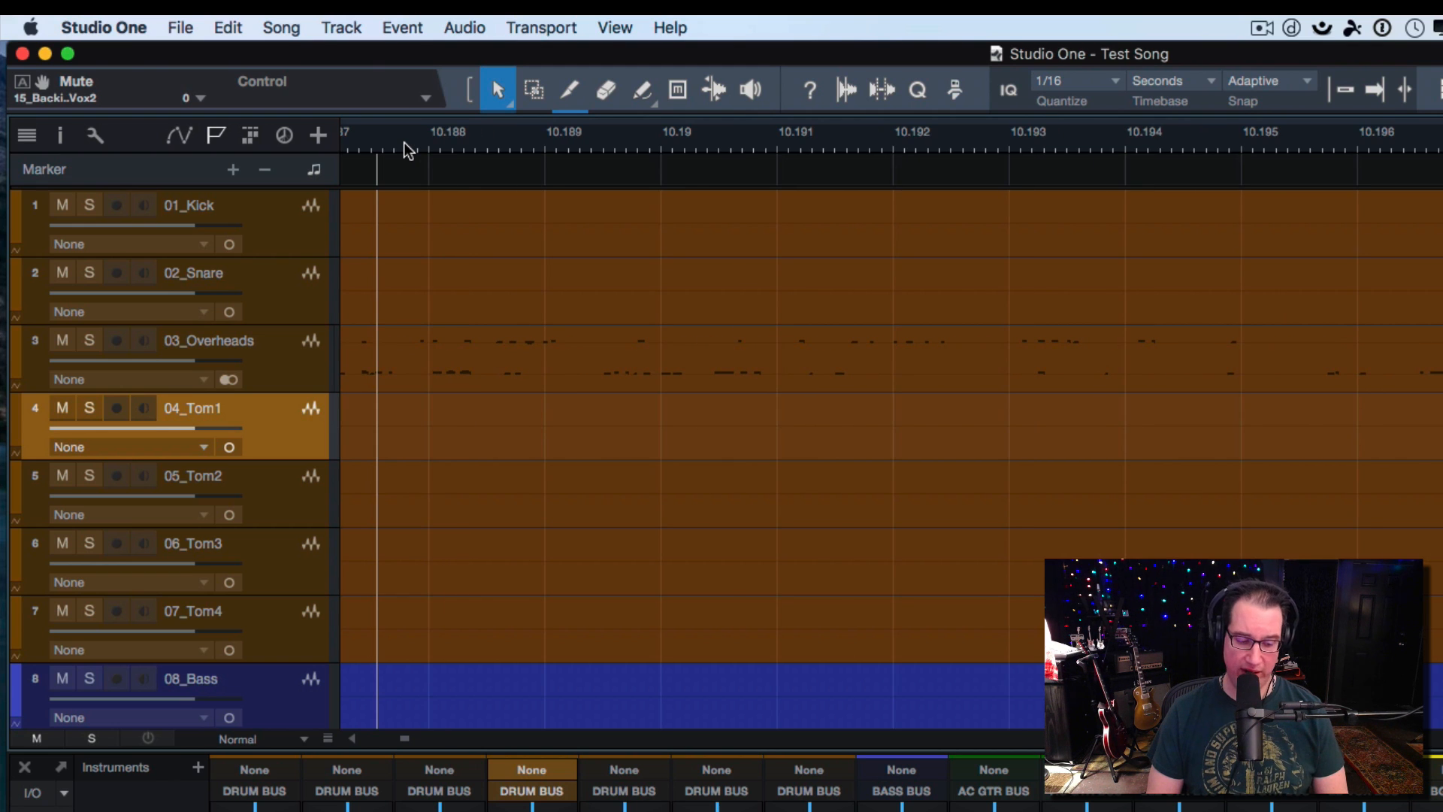
{"action": "key", "text": "w"}
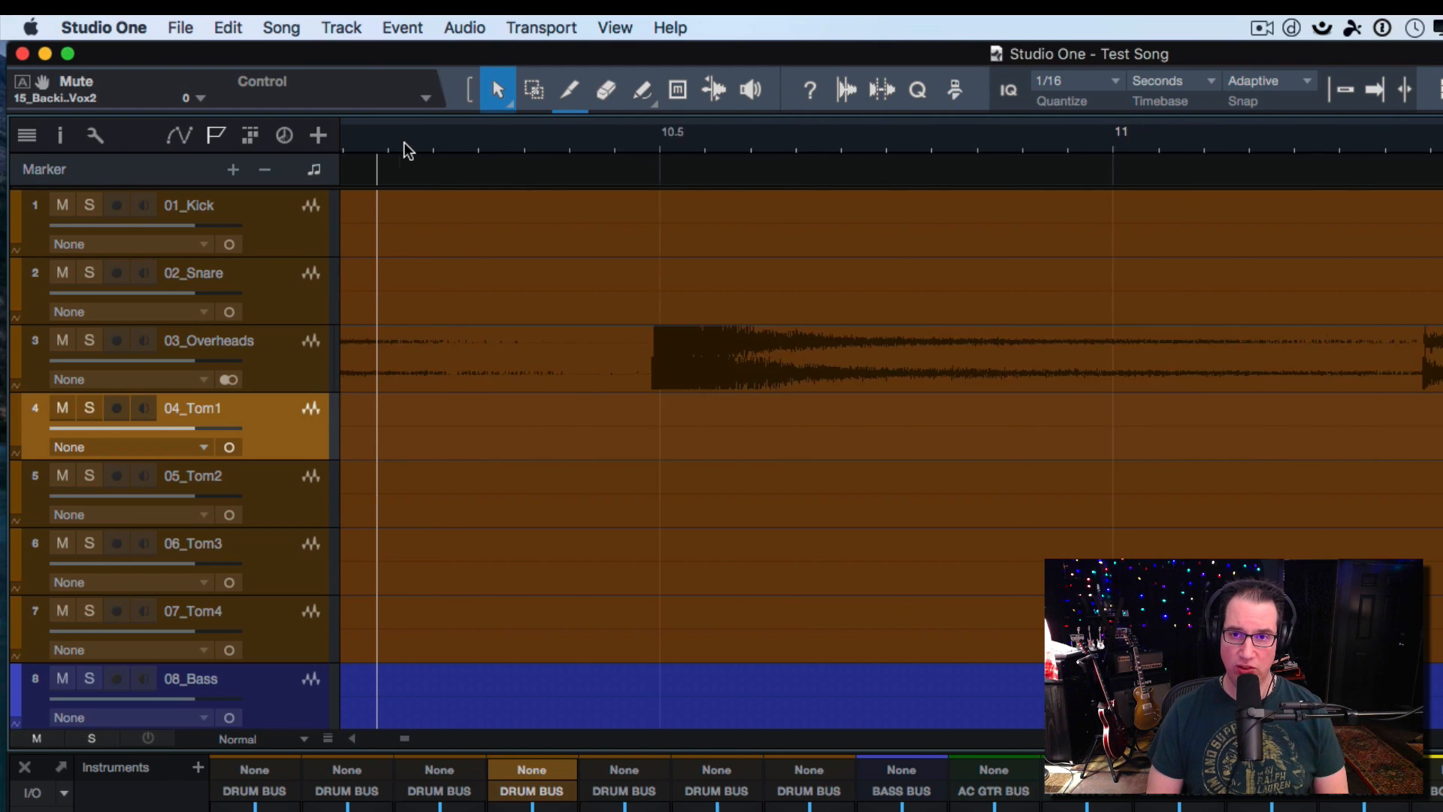
{"action": "key", "text": "w"}
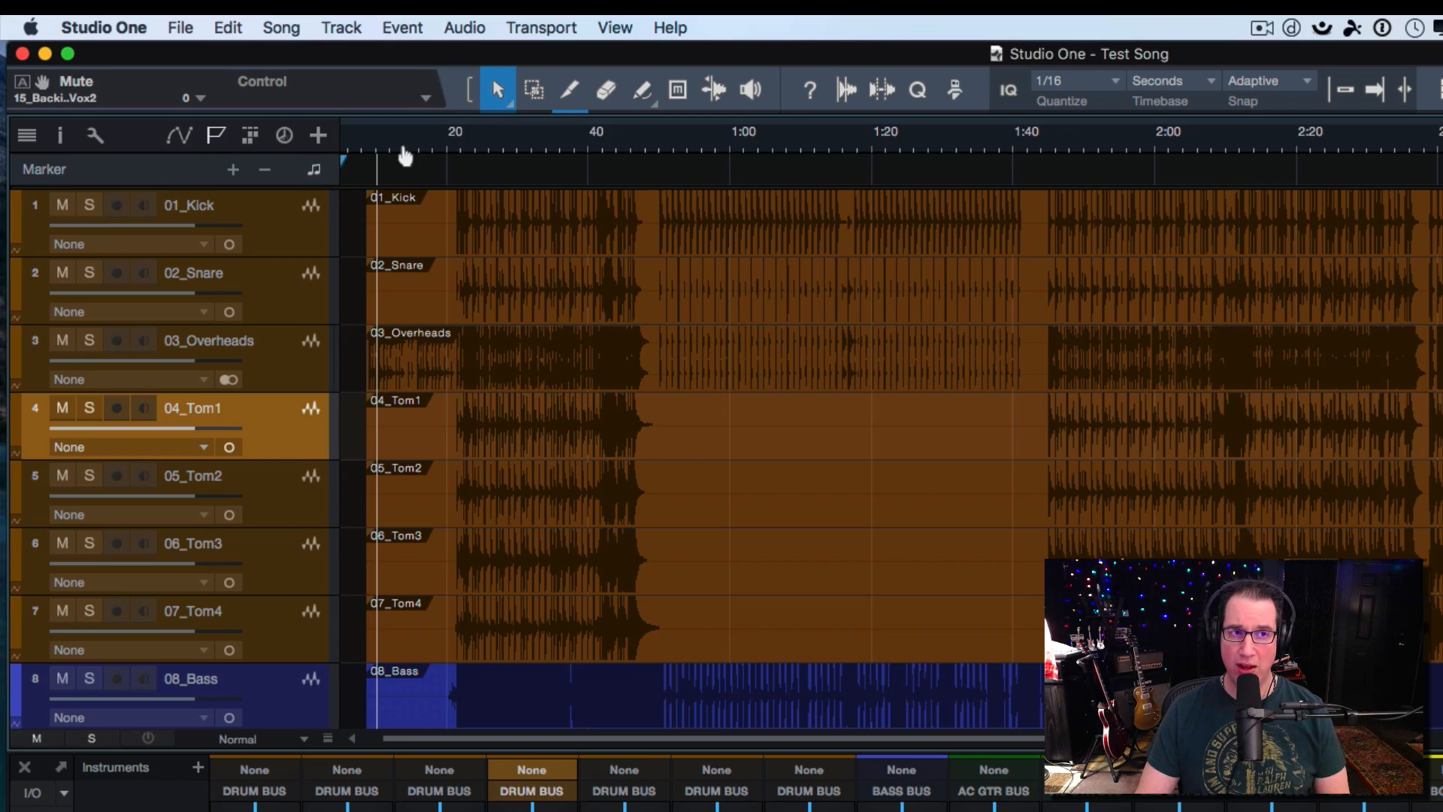
{"action": "left_click_drag", "start_coordinate": [398, 138], "coordinate": [423, 158]}
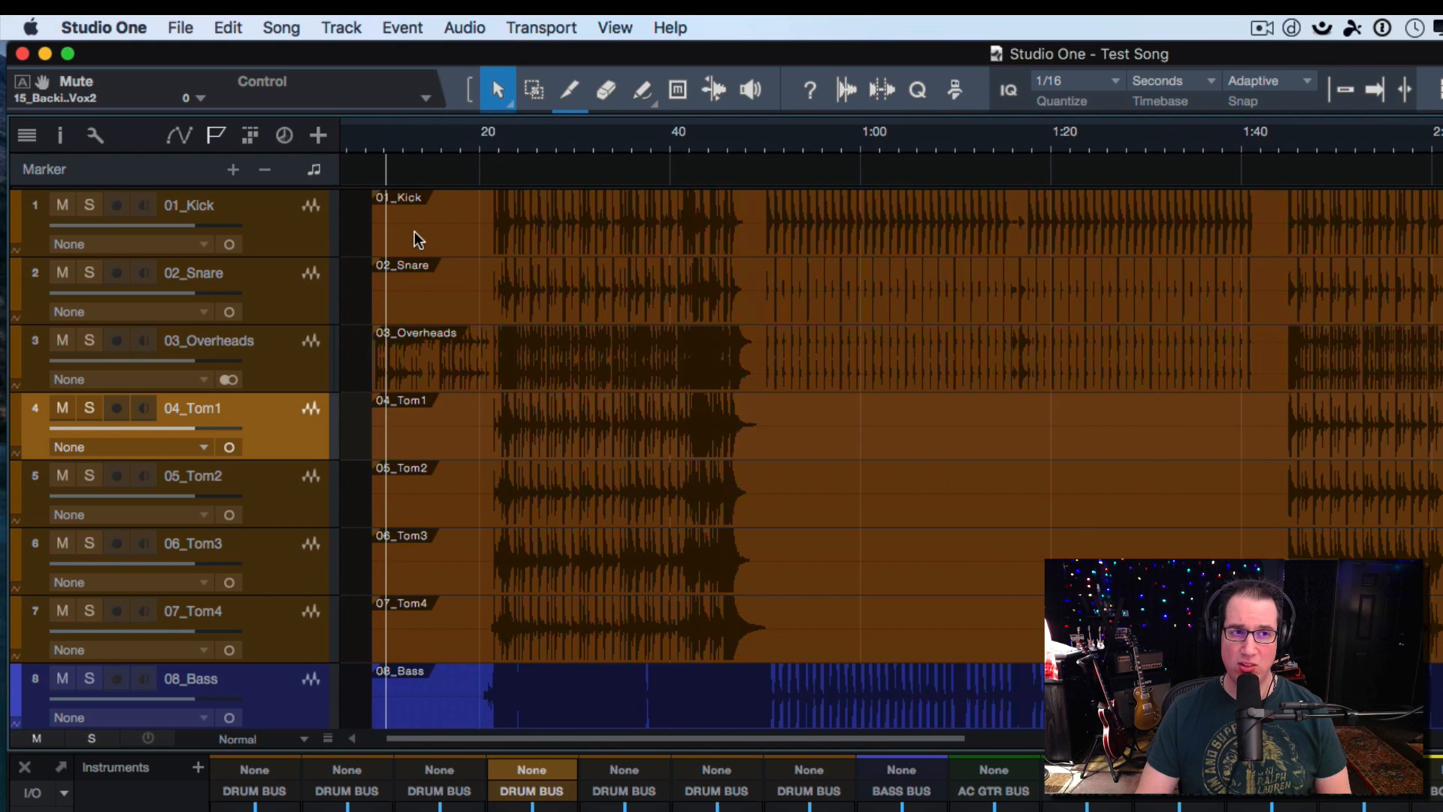
Step: Trim the starts of the 01_Kick and 02_Snare clips together to about 18.5 seconds and give both a fade-in of about 2.5 seconds
{"action": "left_click", "coordinate": [413, 233]}
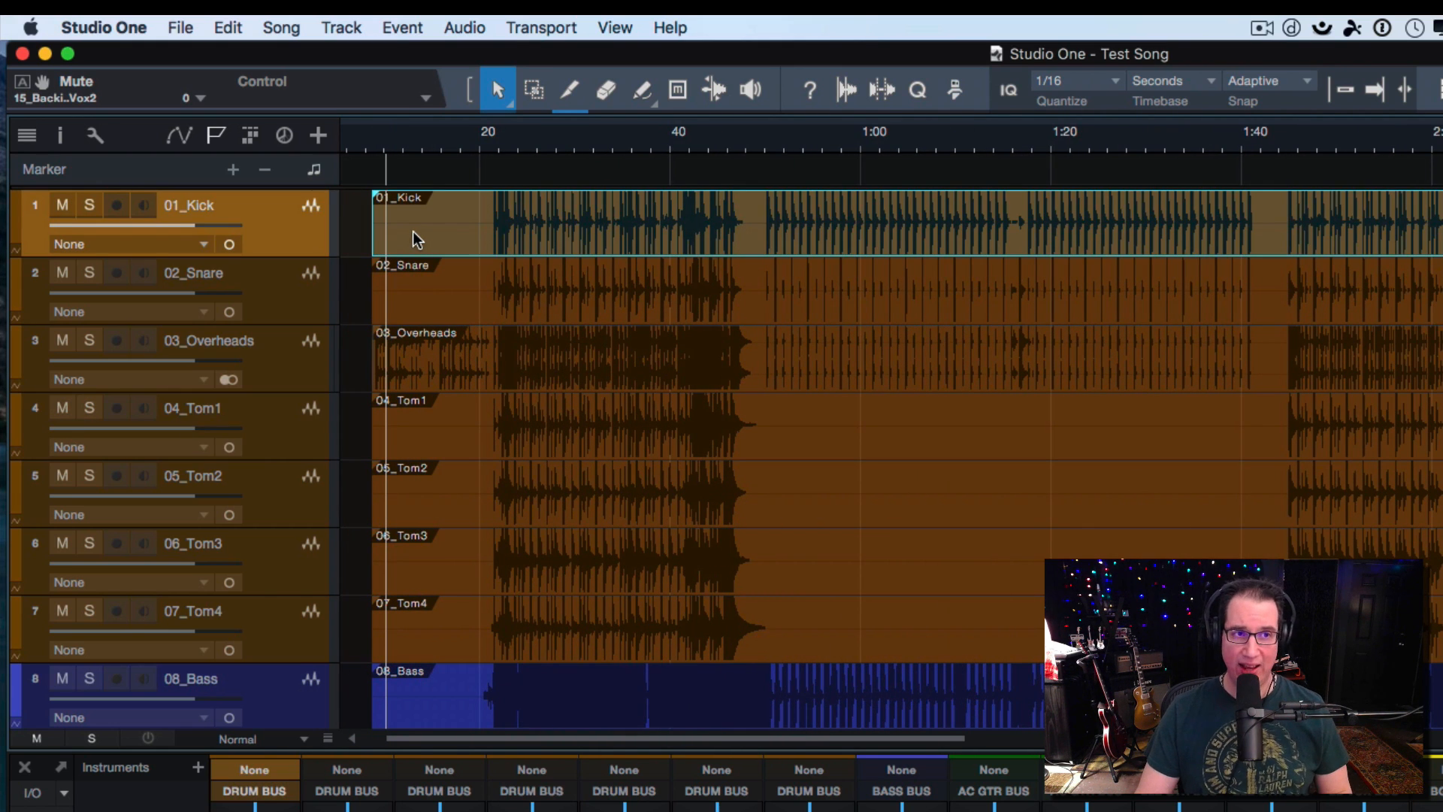
{"action": "left_click", "coordinate": [430, 308], "text": "shift"}
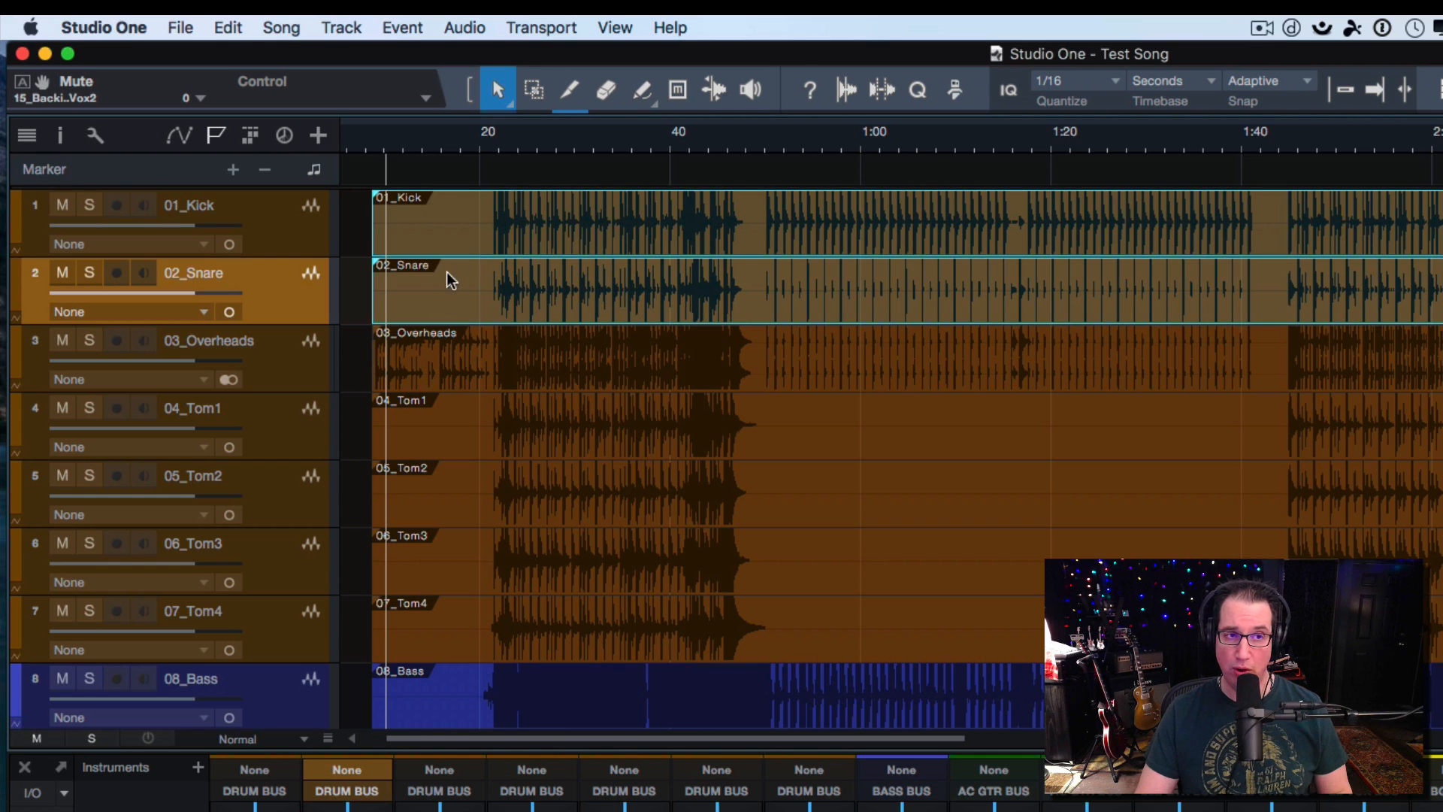
{"action": "left_click_drag", "start_coordinate": [437, 143], "coordinate": [434, 180]}
{"action": "scroll", "coordinate": [431, 243], "scroll_direction": "left", "scroll_amount": 5}
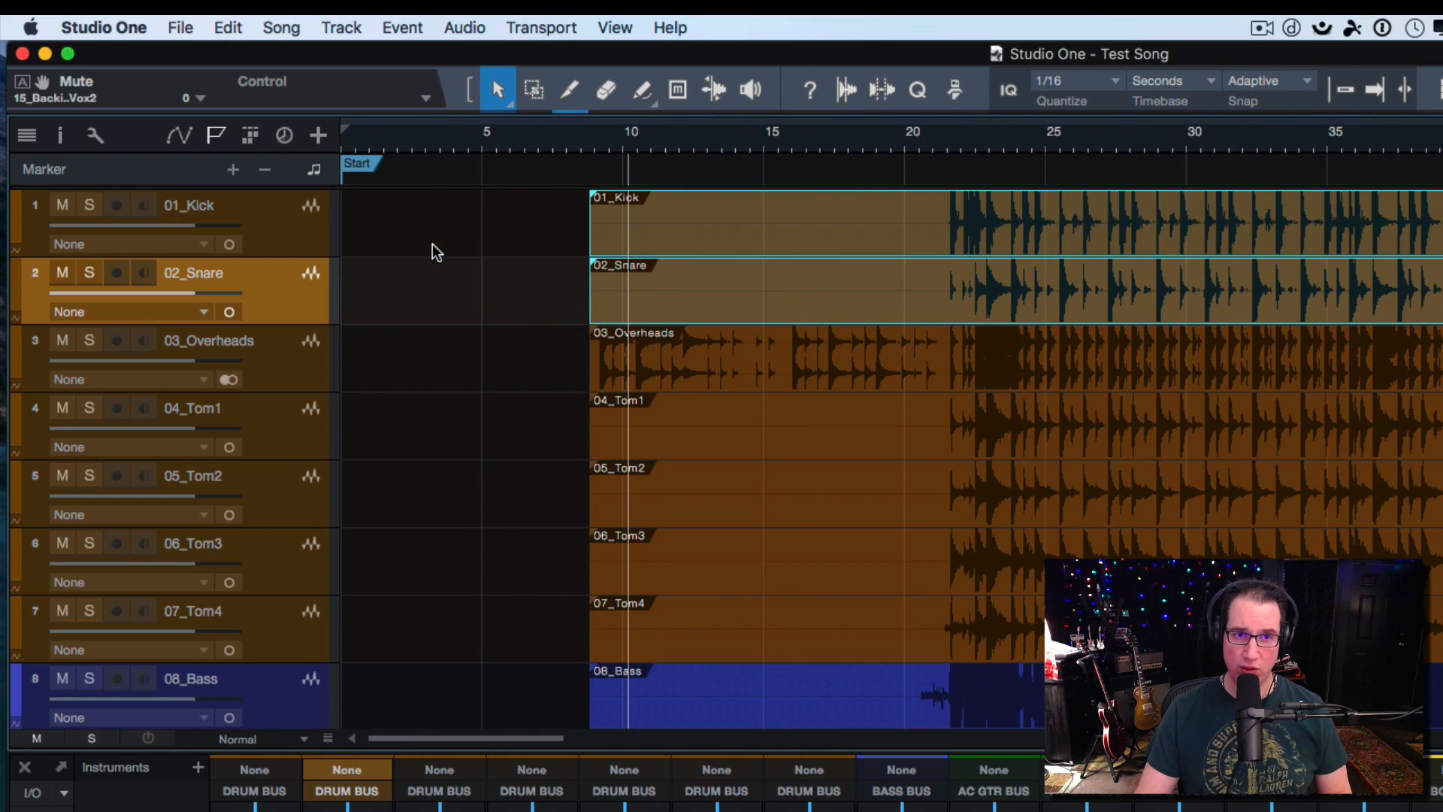
{"action": "left_click", "coordinate": [580, 276]}
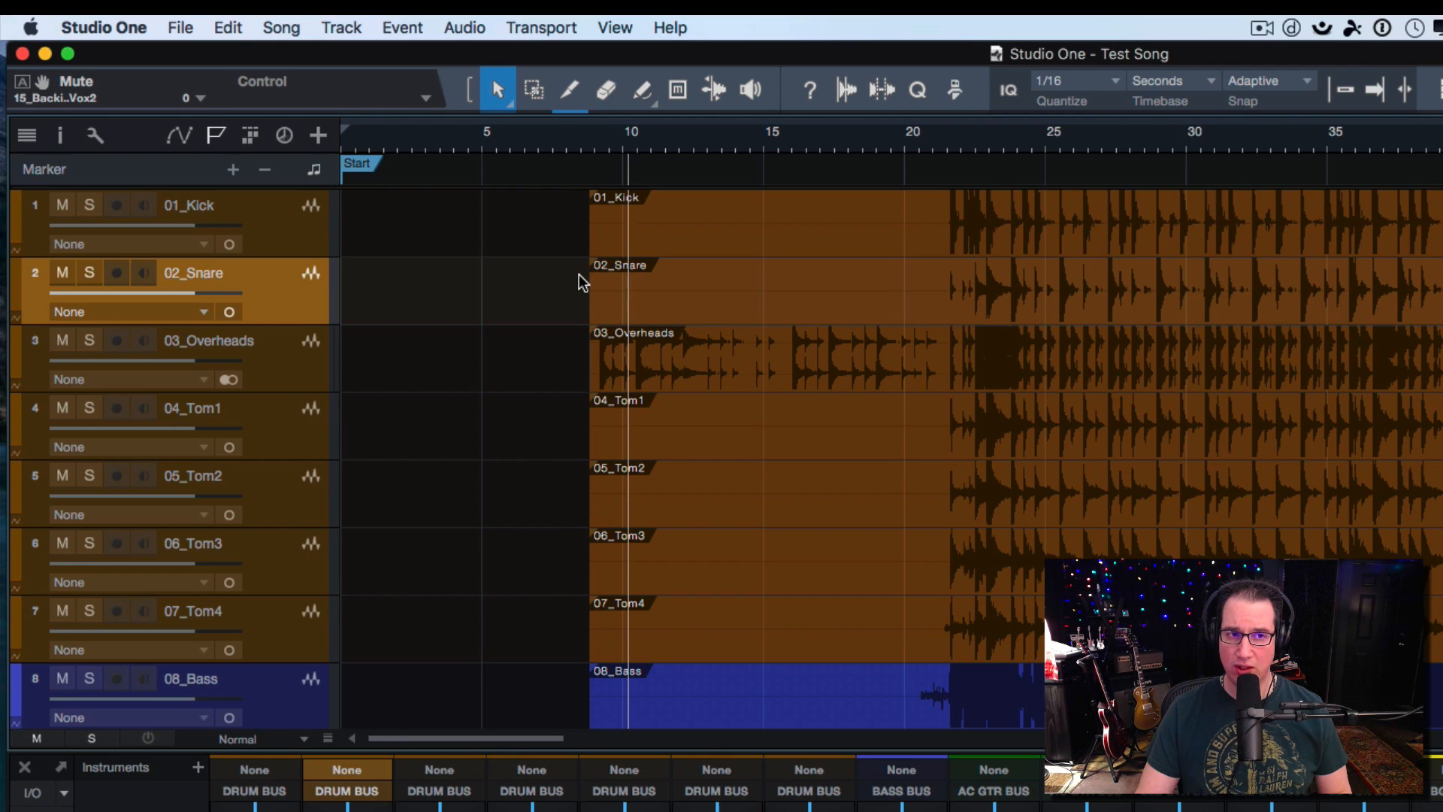
{"action": "left_click", "coordinate": [607, 210]}
{"action": "left_click", "coordinate": [619, 273], "text": "shift"}
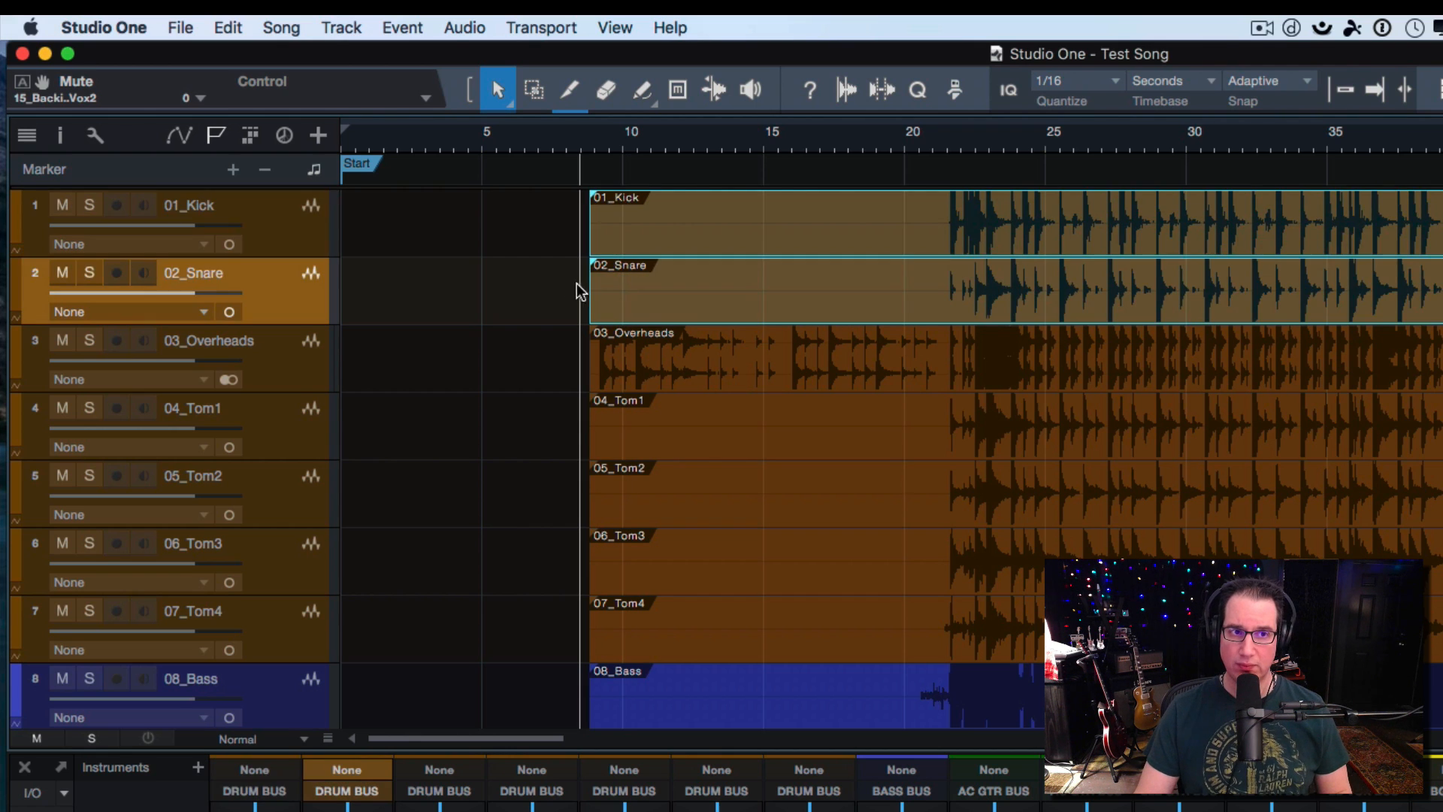
{"action": "left_click_drag", "start_coordinate": [590, 289], "coordinate": [866, 272]}
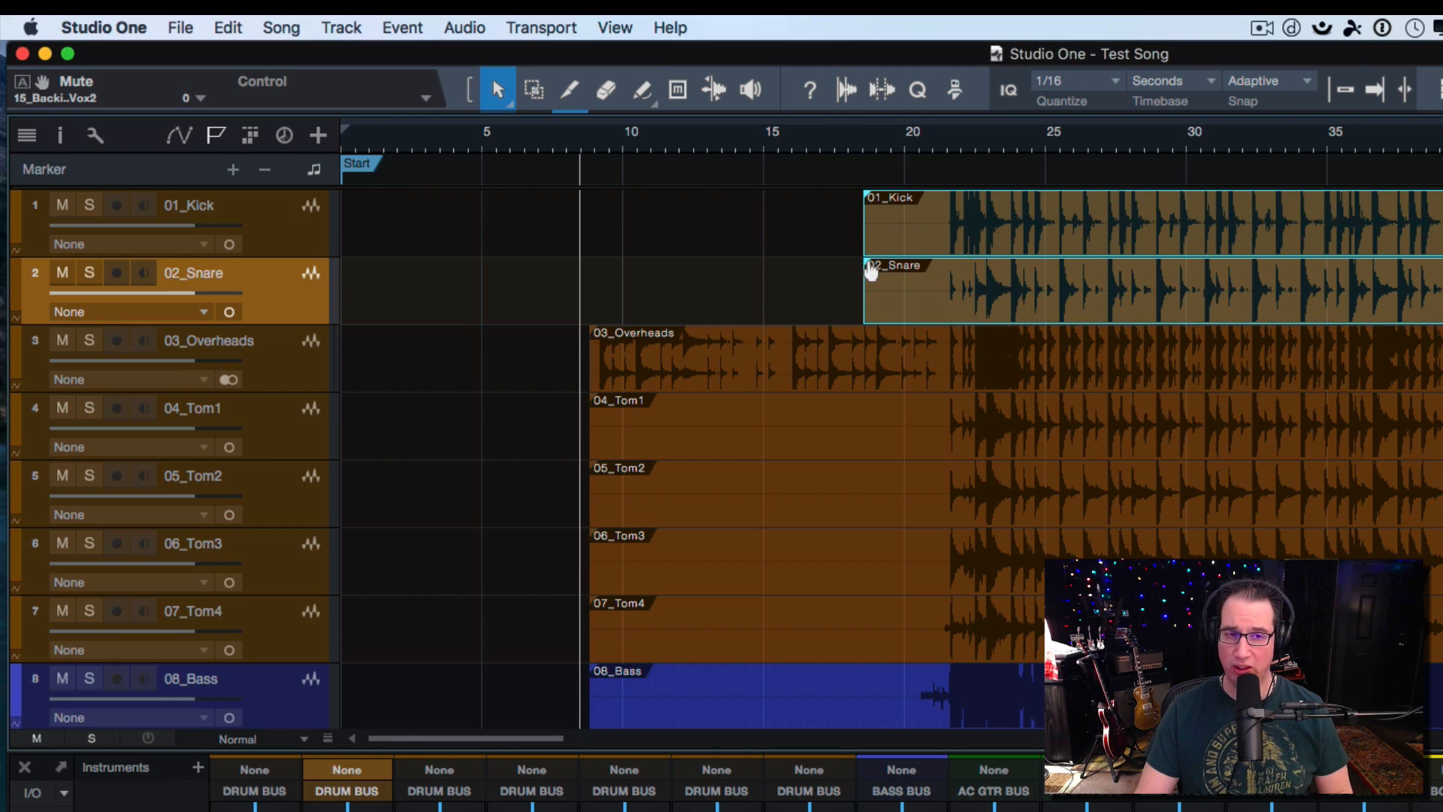
{"action": "left_click_drag", "start_coordinate": [870, 272], "coordinate": [937, 272]}
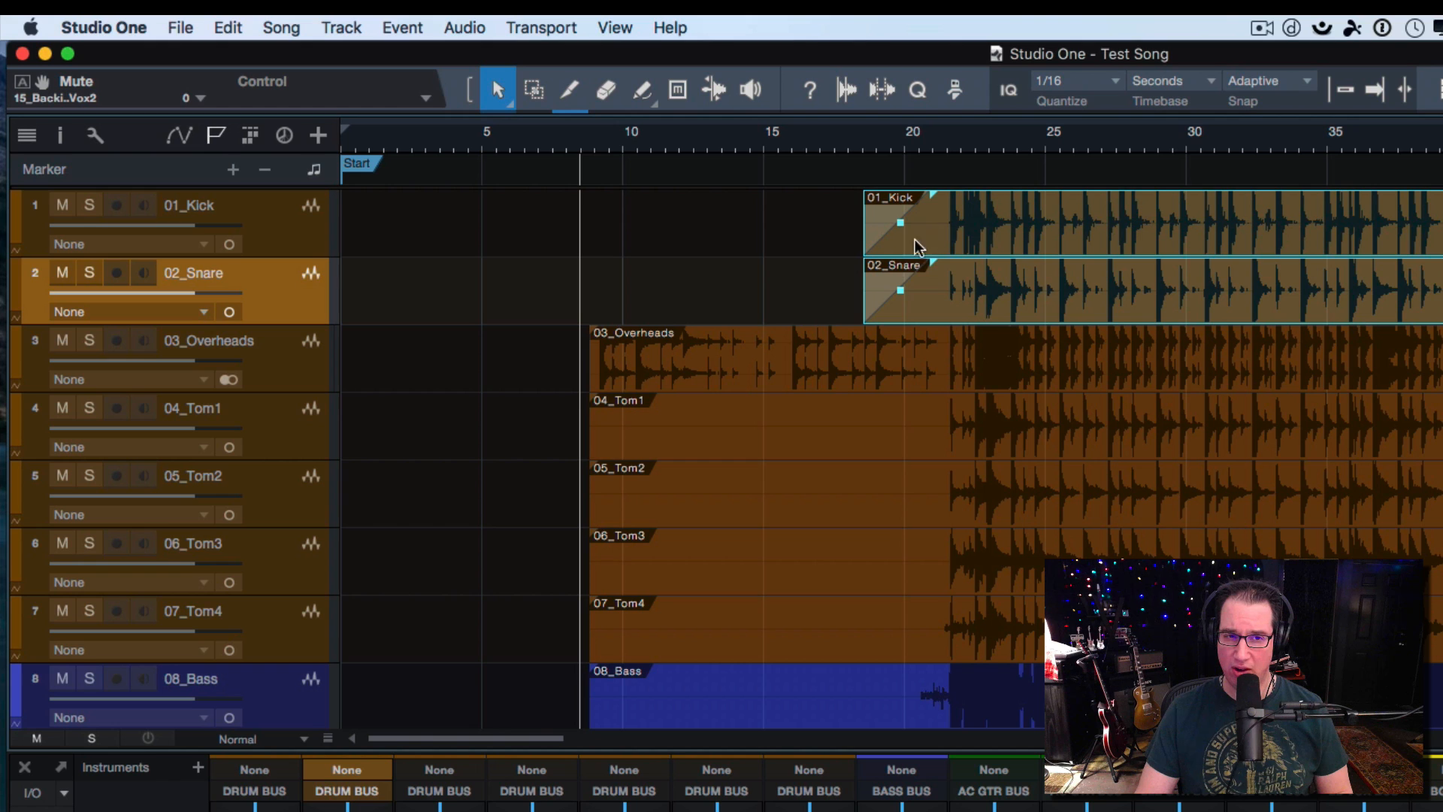
Step: Add a fade-in of about 0.3 seconds at the start of the 03_Overheads clip
{"action": "left_click", "coordinate": [618, 346]}
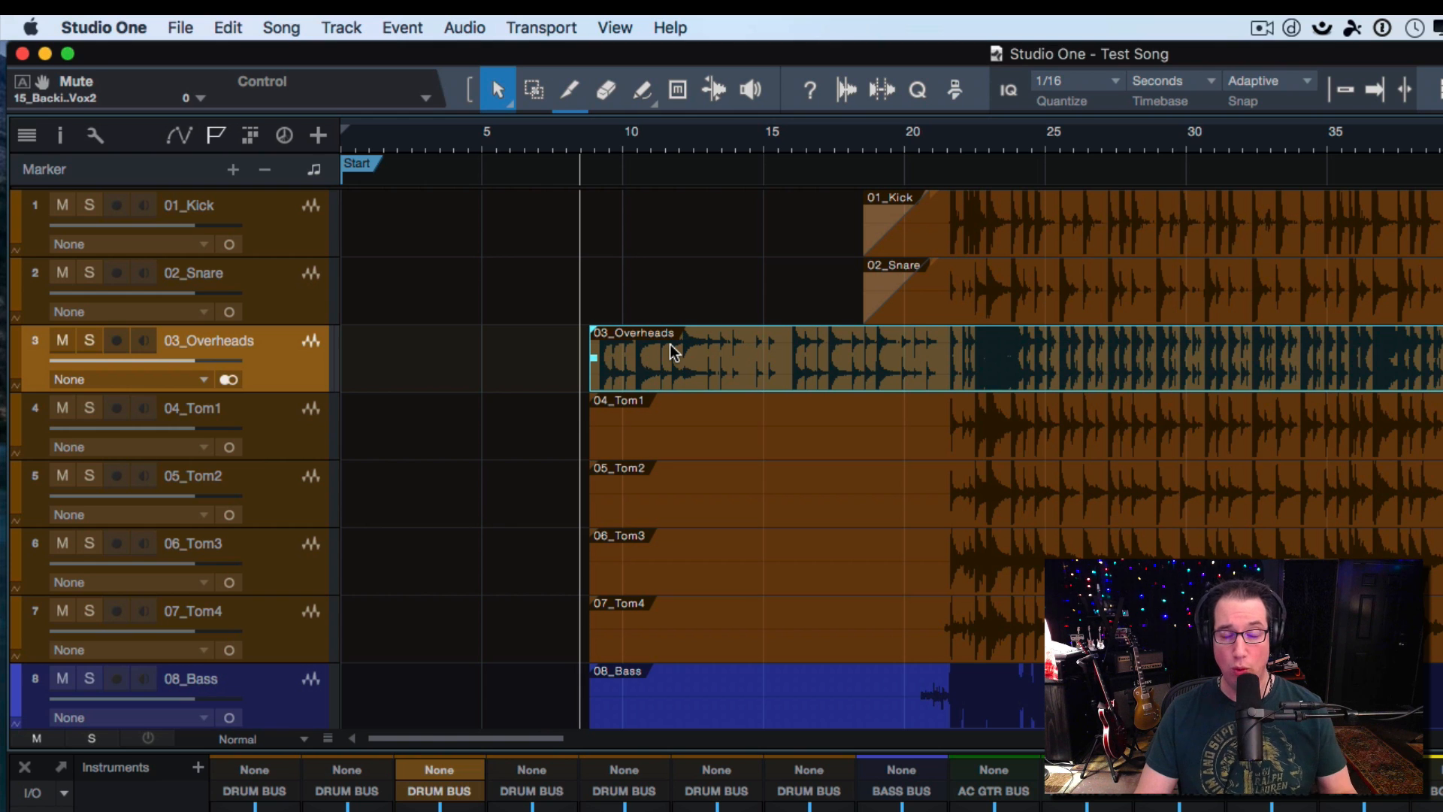
{"action": "scroll", "coordinate": [670, 355], "scroll_direction": "down", "scroll_amount": 3}
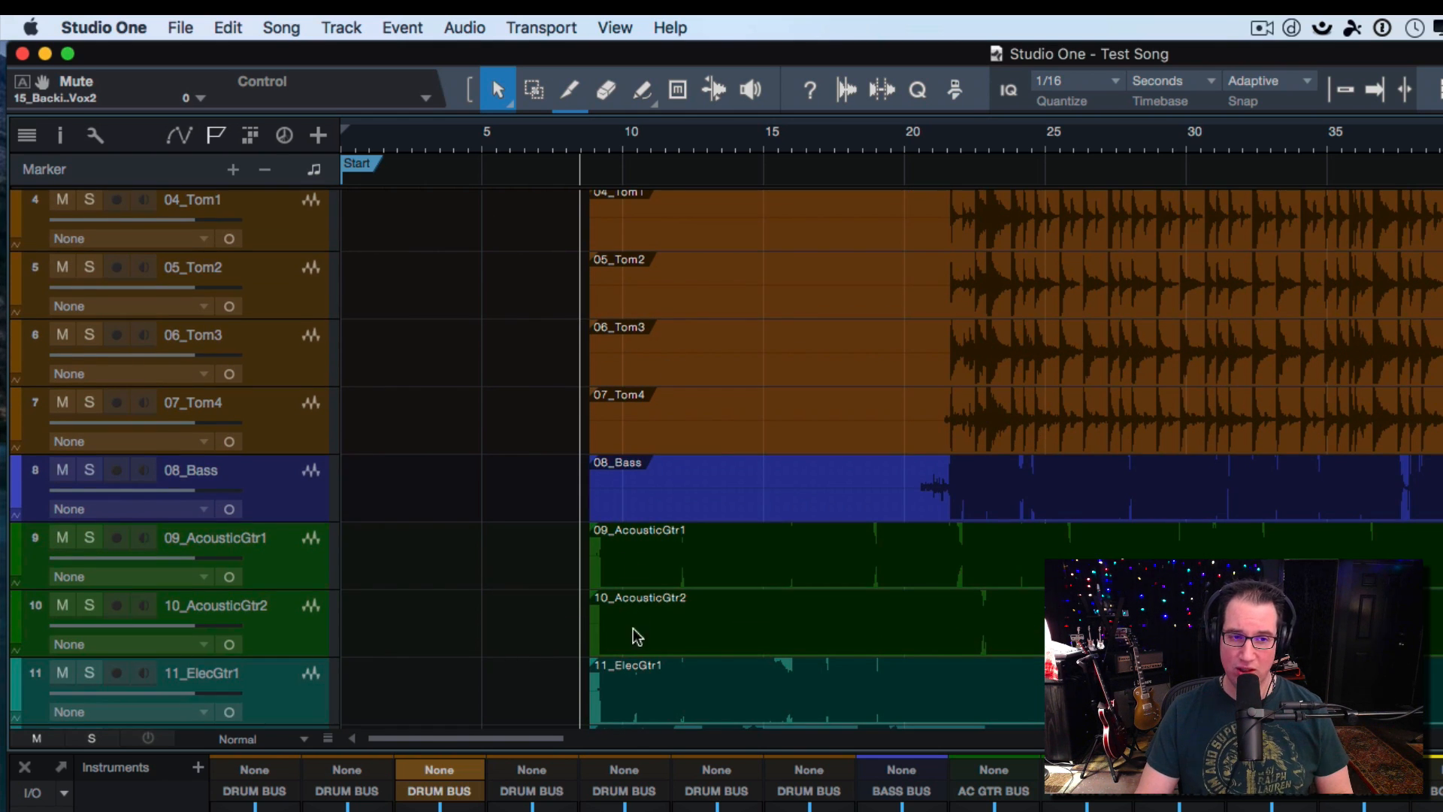
{"action": "scroll", "coordinate": [641, 652], "scroll_direction": "down", "scroll_amount": 5}
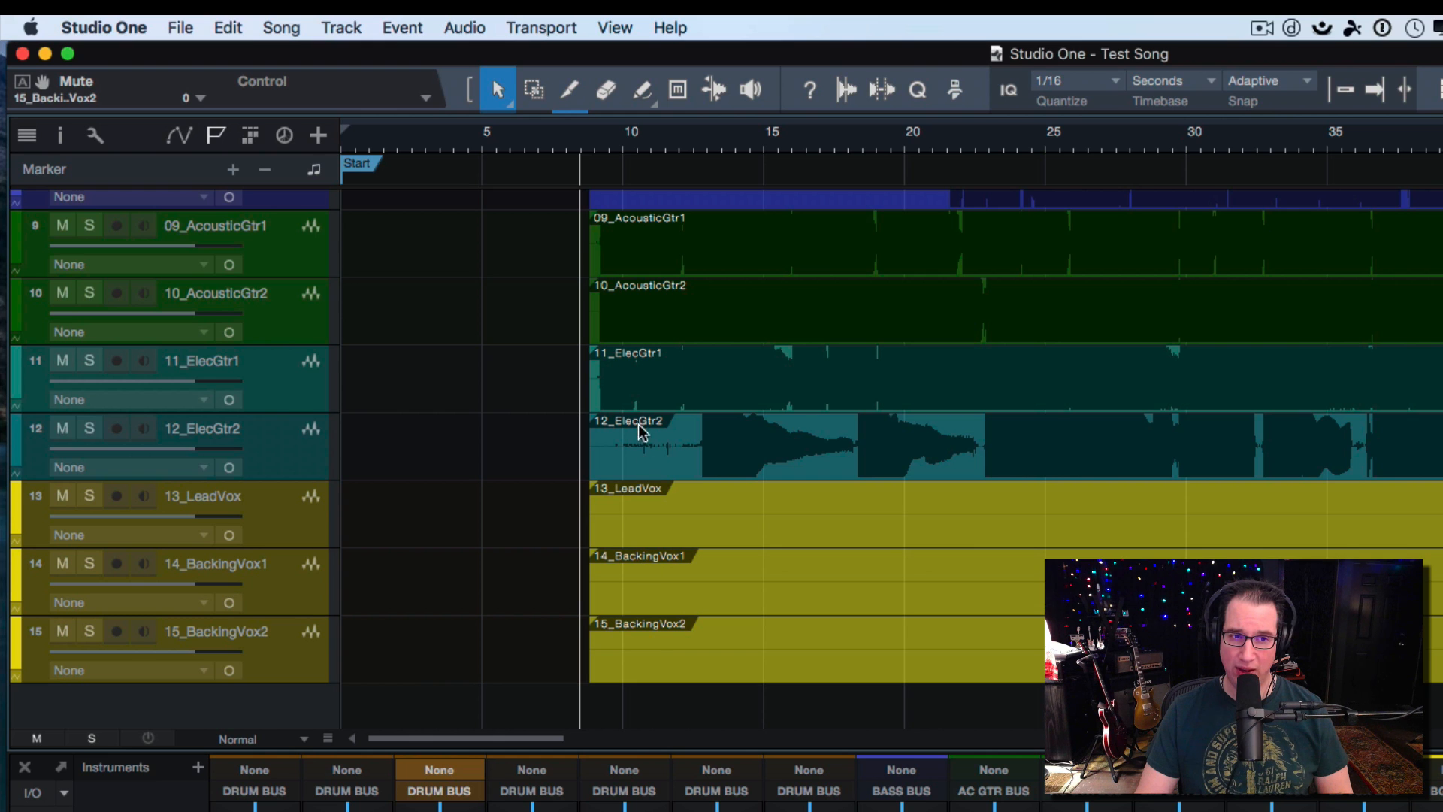
{"action": "scroll", "coordinate": [642, 508], "scroll_direction": "up", "scroll_amount": 8}
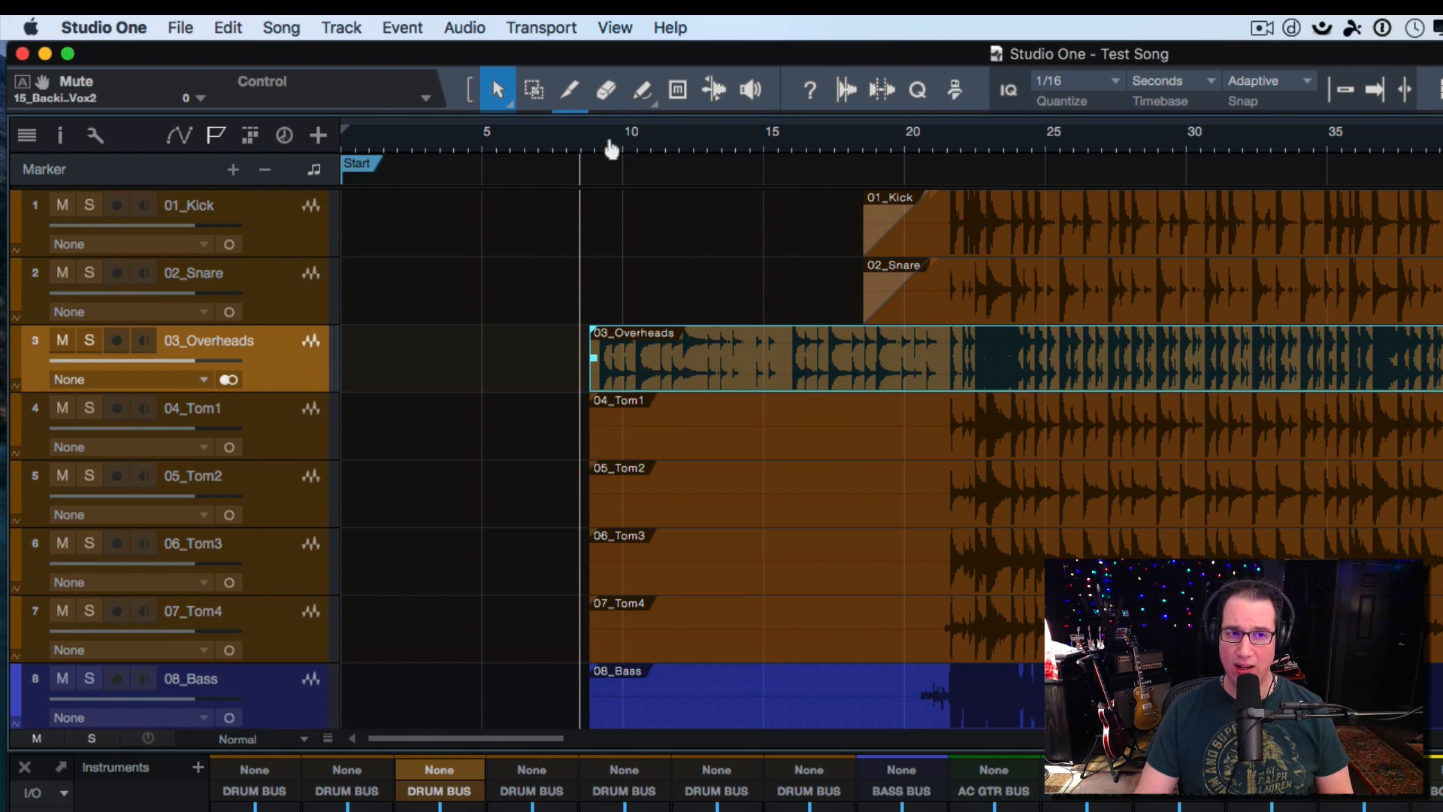
{"action": "left_click_drag", "start_coordinate": [603, 133], "coordinate": [619, 204]}
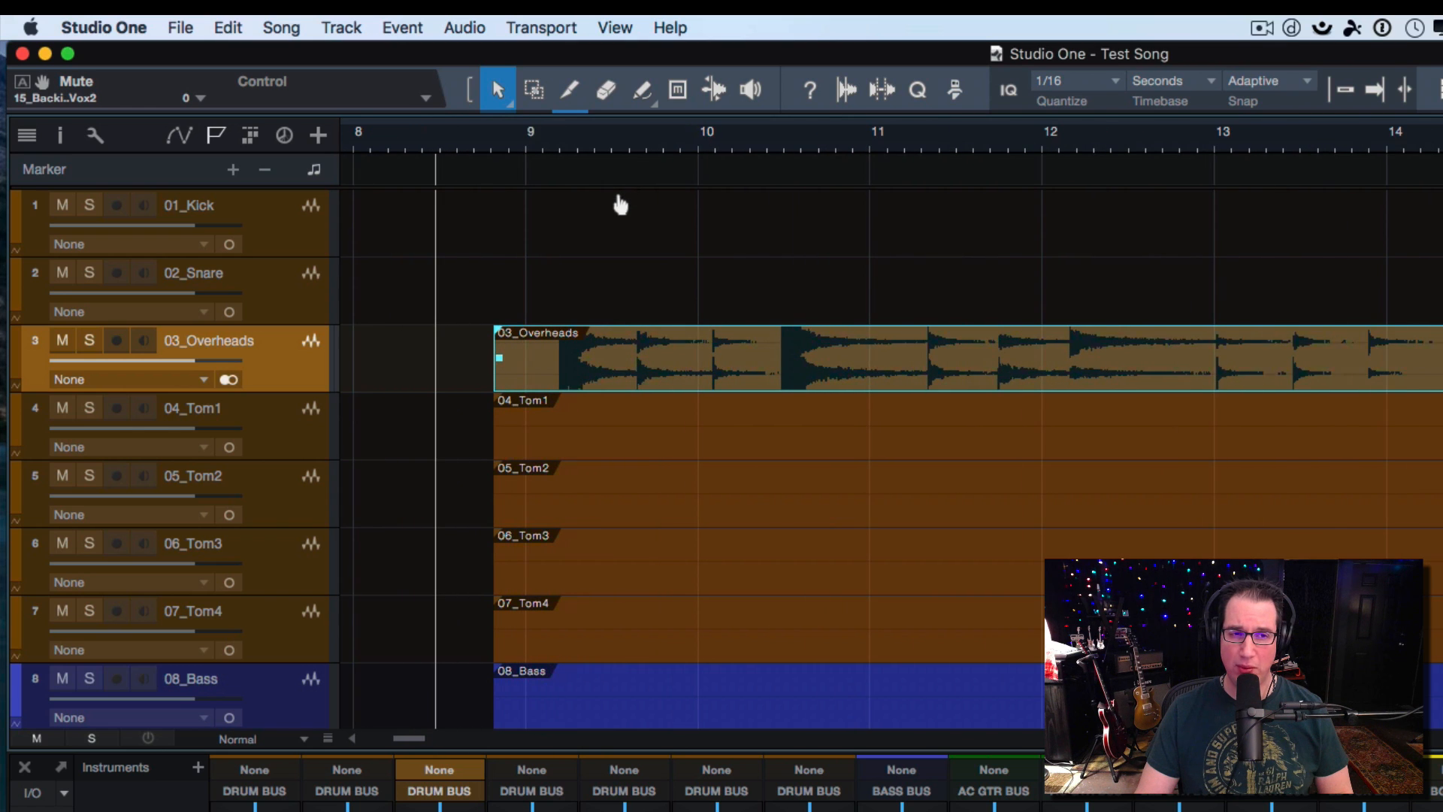
{"action": "left_click_drag", "start_coordinate": [502, 338], "coordinate": [549, 332]}
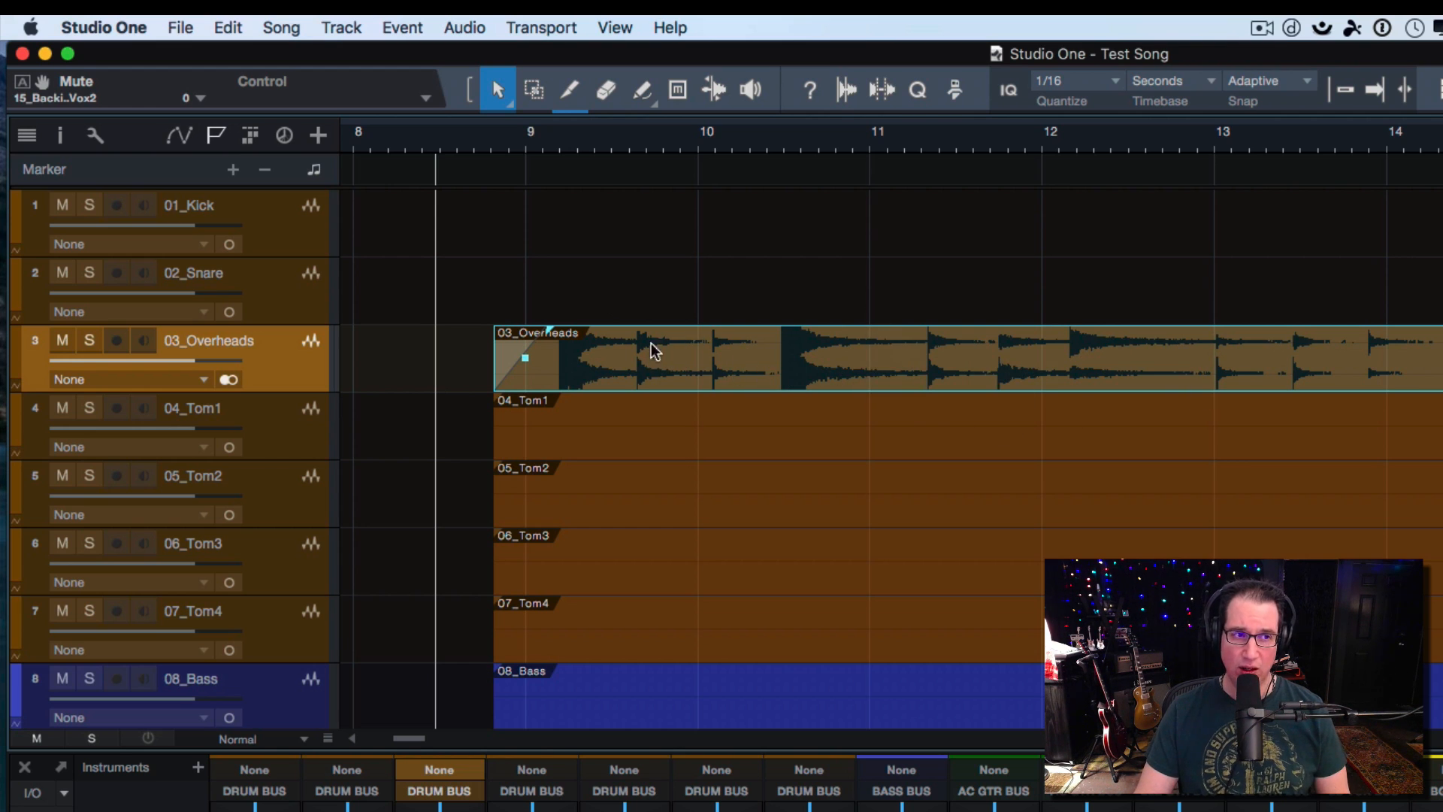
Step: Solo the 03_Overheads track and play it from about 9 seconds to check the faded opening
{"action": "key", "text": "w"}
{"action": "key", "text": "w"}
{"action": "key", "text": "w"}
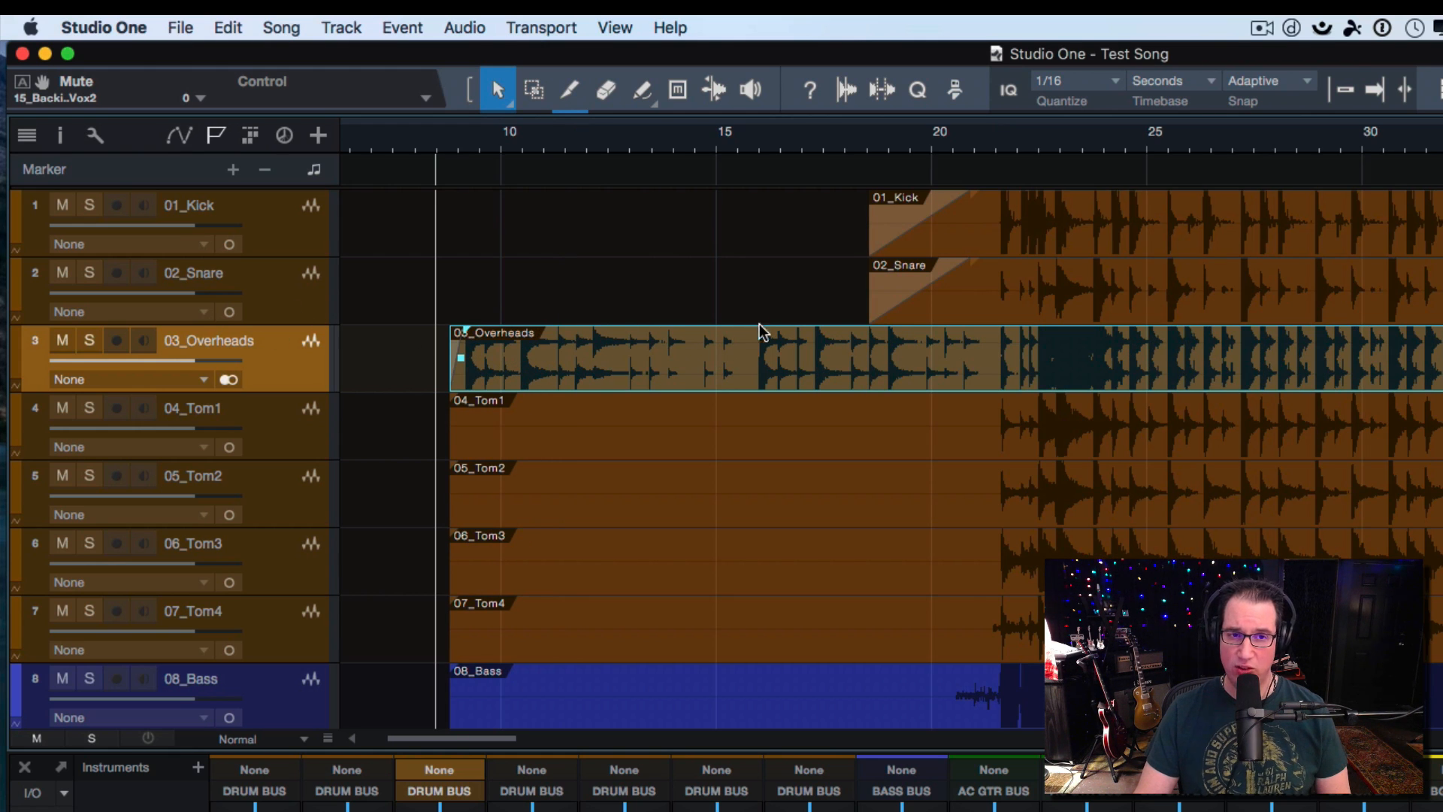
{"action": "left_click", "coordinate": [446, 132]}
{"action": "left_click", "coordinate": [90, 342]}
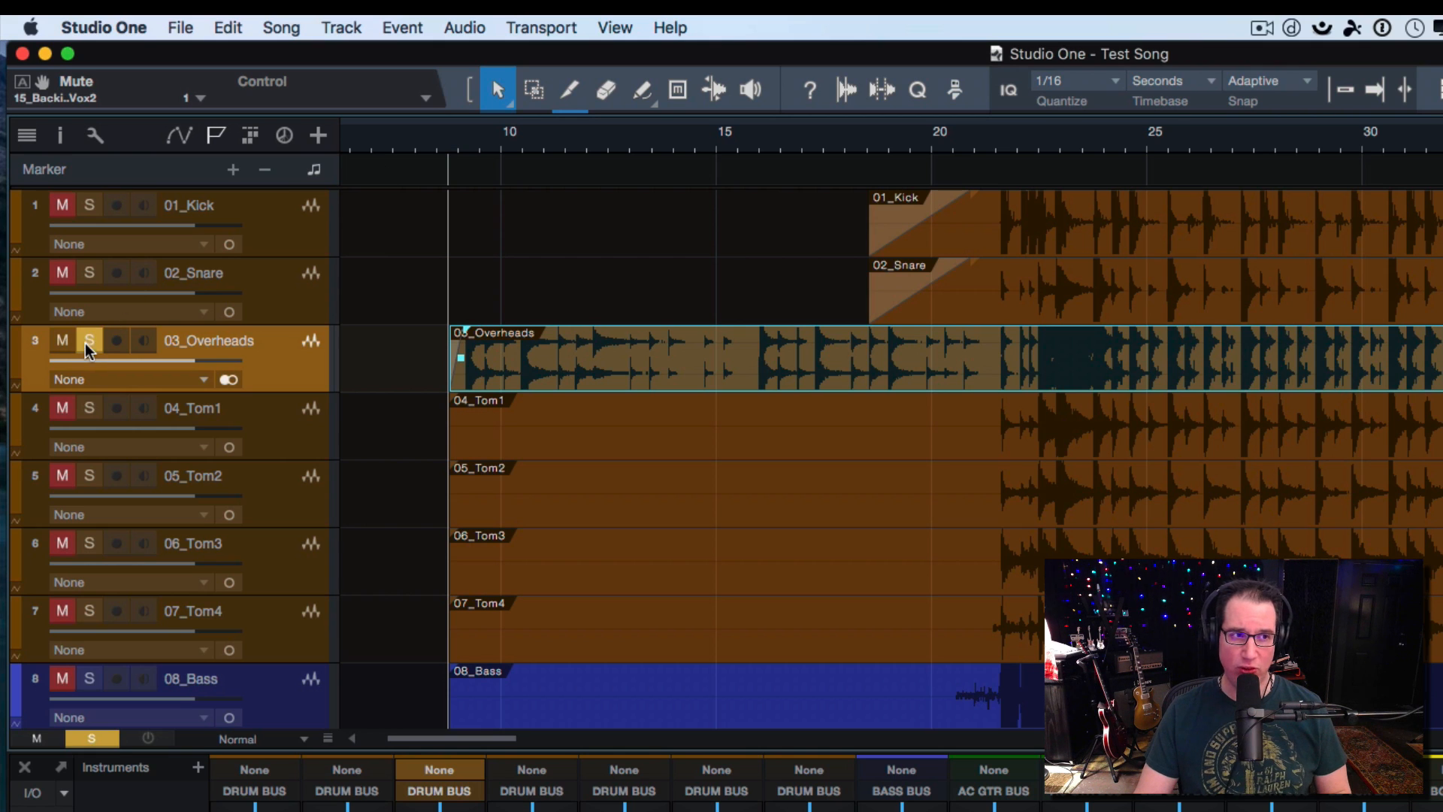
{"action": "left_click", "coordinate": [466, 139]}
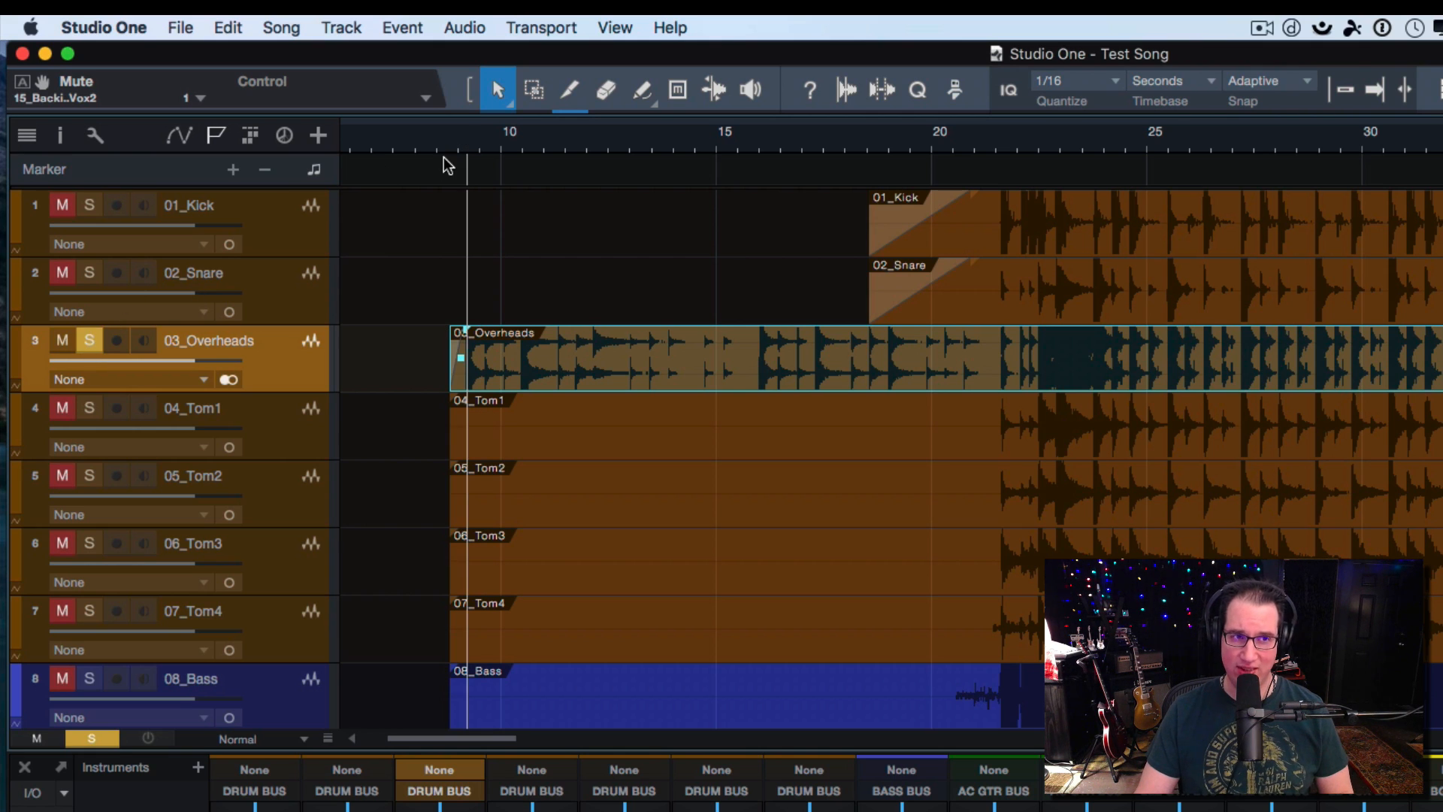
{"action": "key", "text": "space"}
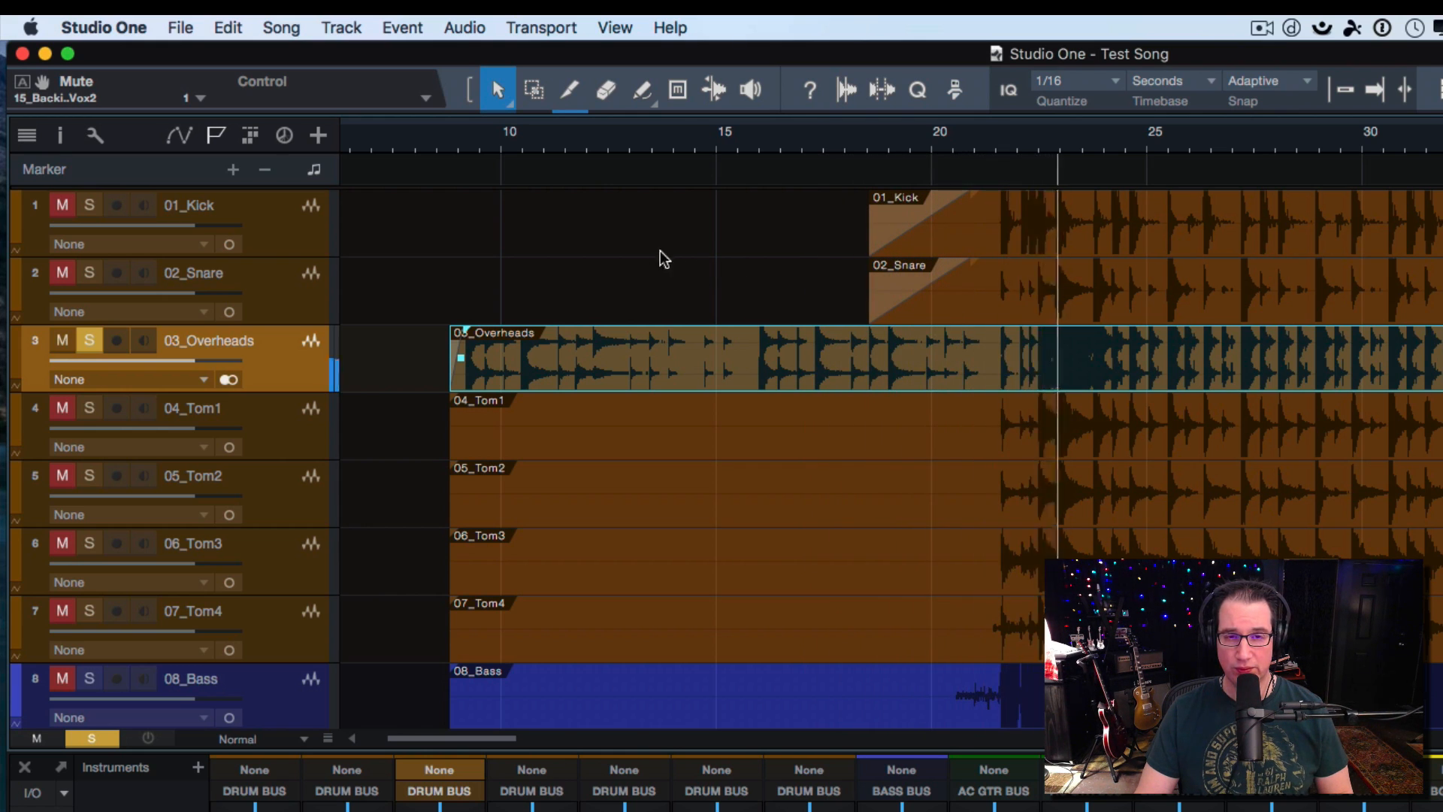
{"action": "key", "text": "space"}
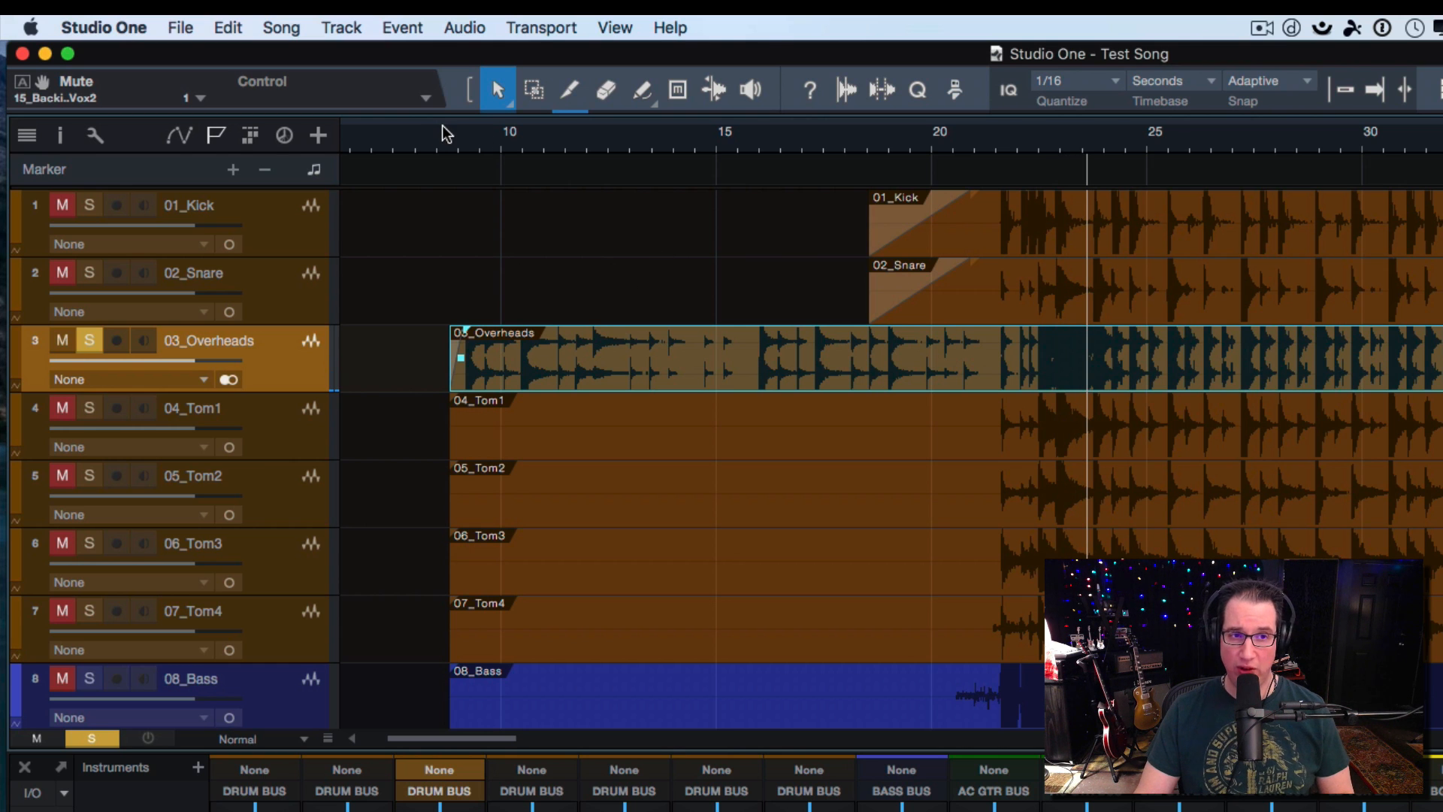
Step: Trim the start of the 03_Overheads clip to about 9 seconds and shorten its fade-in to about 0.2 seconds
{"action": "left_click_drag", "start_coordinate": [447, 135], "coordinate": [475, 214]}
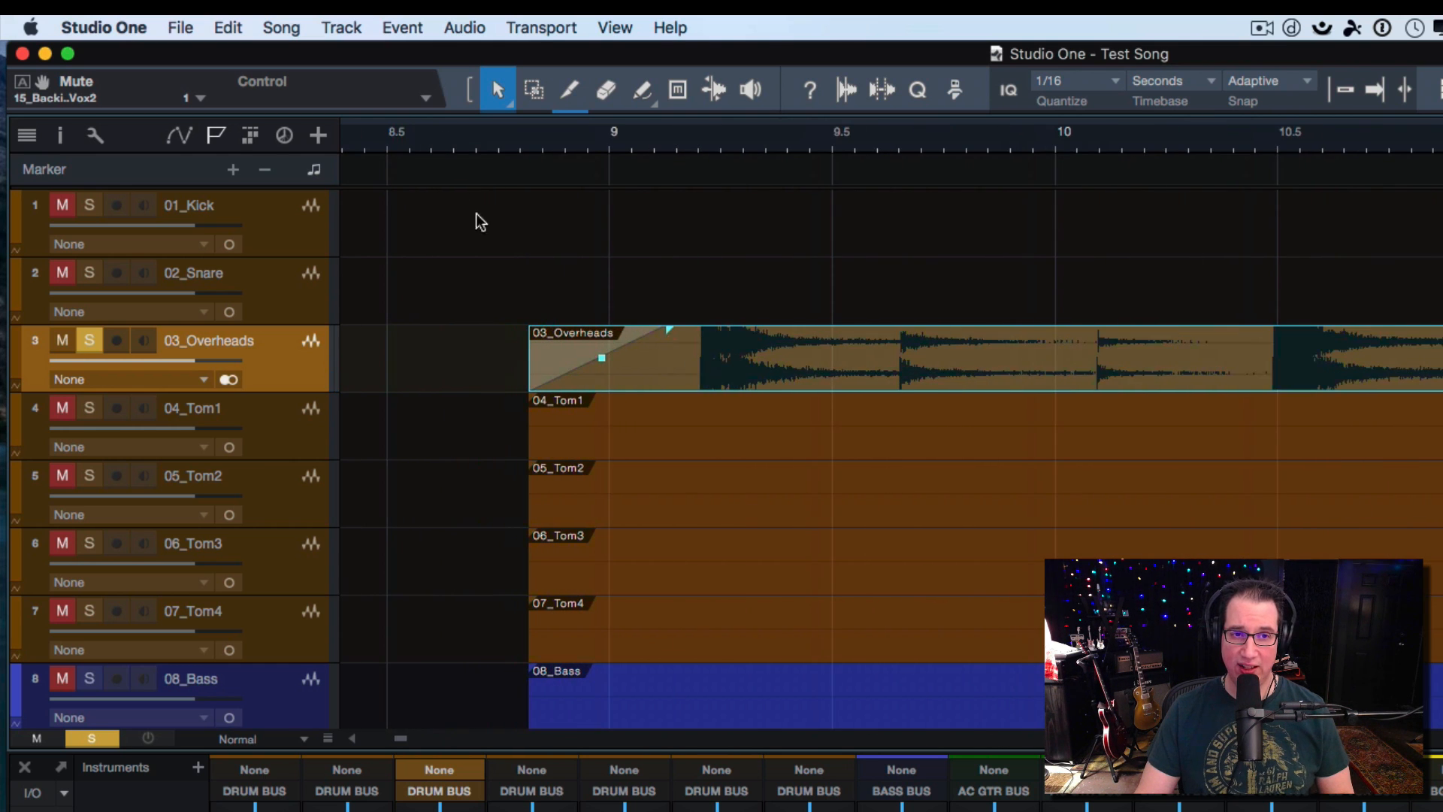
{"action": "left_click_drag", "start_coordinate": [672, 332], "coordinate": [601, 348]}
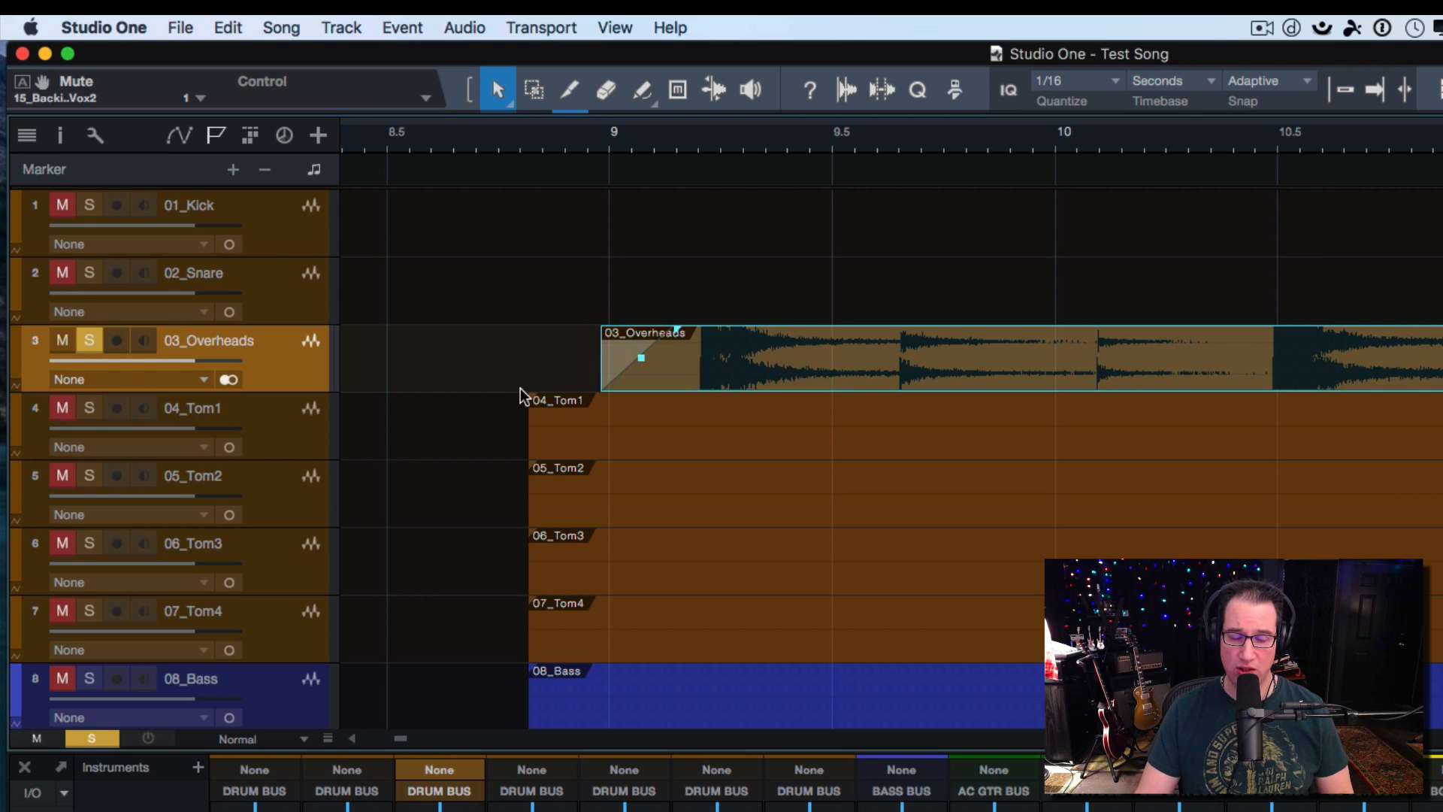
{"action": "key", "text": "w"}
{"action": "key", "text": "w"}
{"action": "key", "text": "w"}
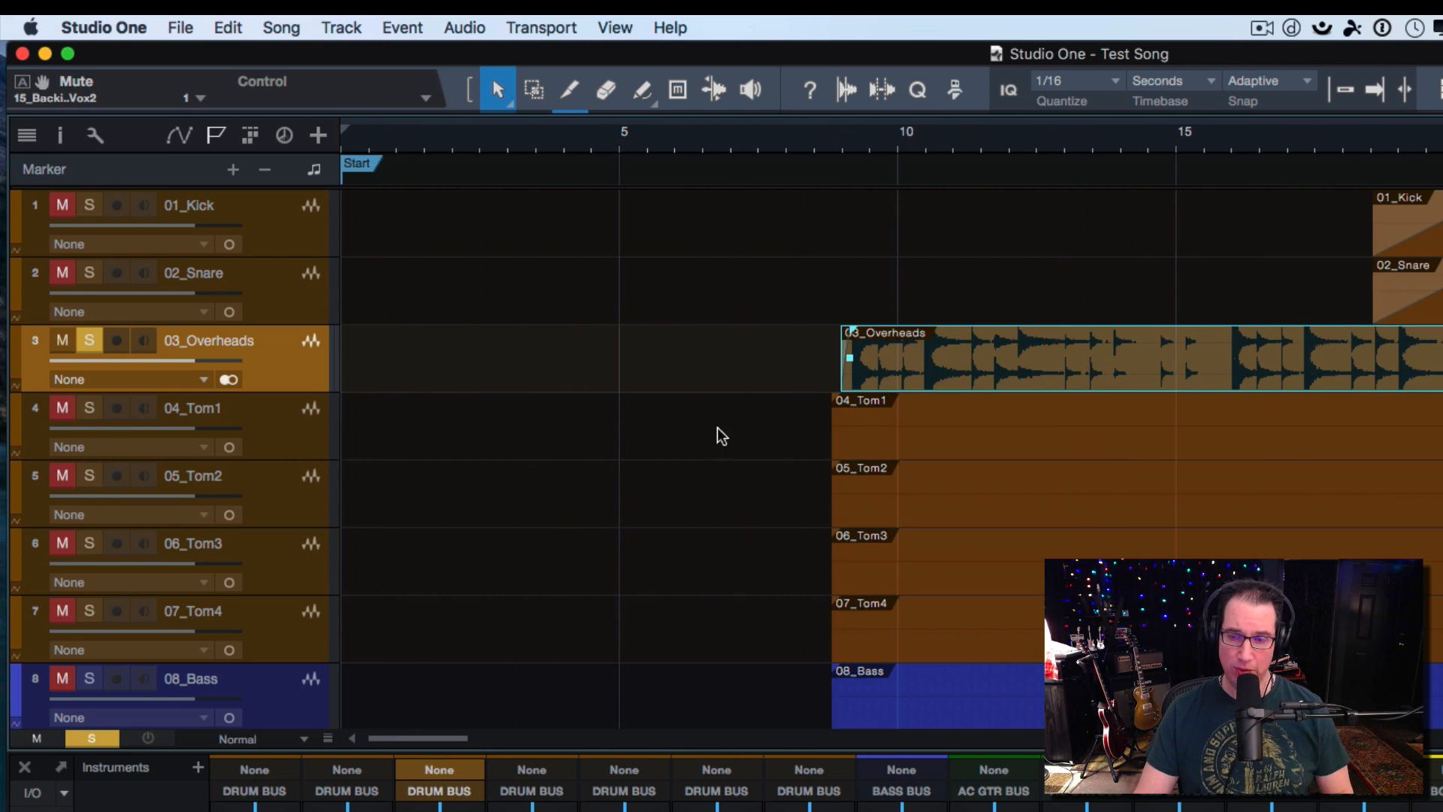
Step: Trim the starts of the four tom clips, 04_Tom1 to 07_Tom4, together to about 18.5 seconds and give them fade-ins of about 2.5 seconds
{"action": "scroll", "coordinate": [715, 480], "scroll_direction": "right", "scroll_amount": 3}
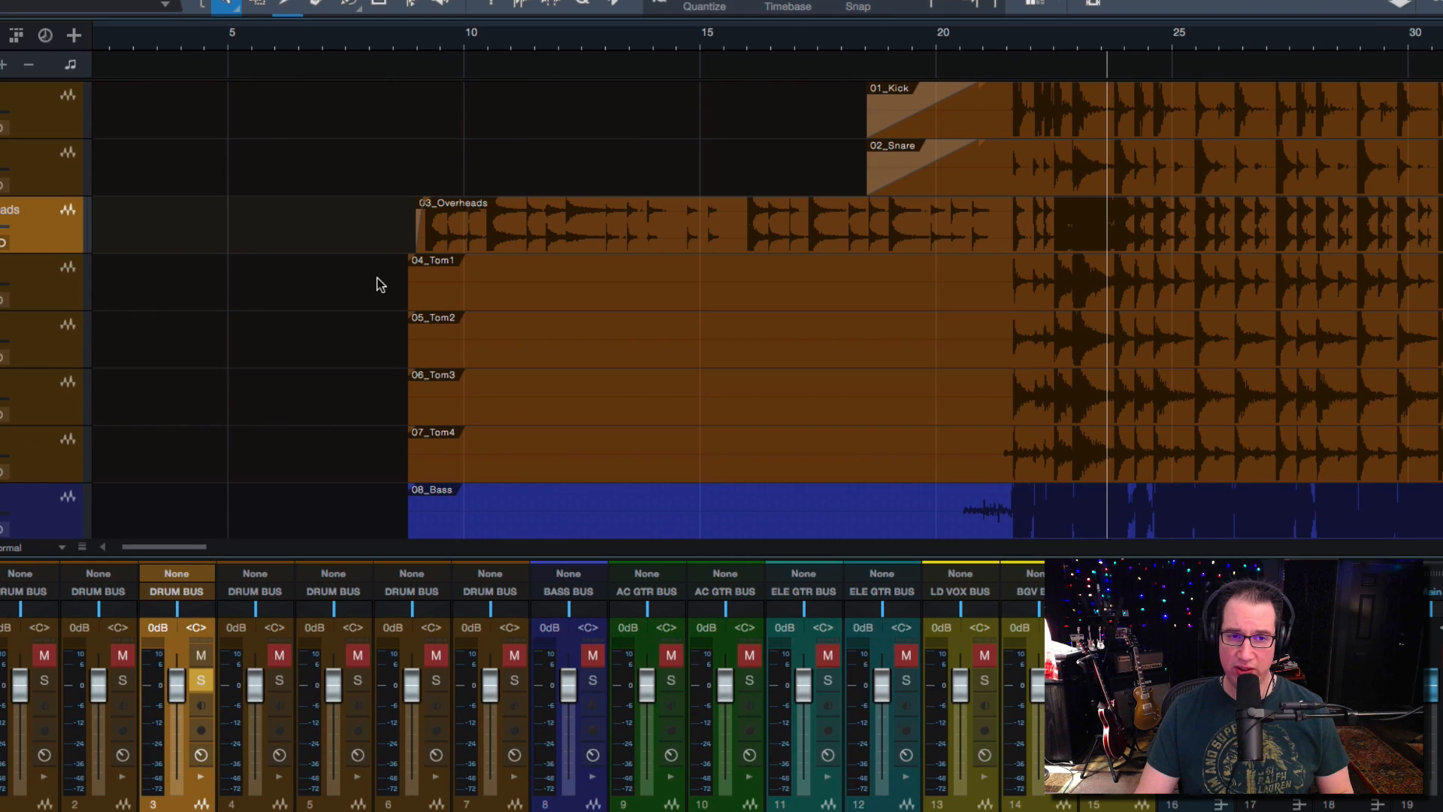
{"action": "left_click", "coordinate": [378, 284]}
{"action": "left_click", "coordinate": [467, 297]}
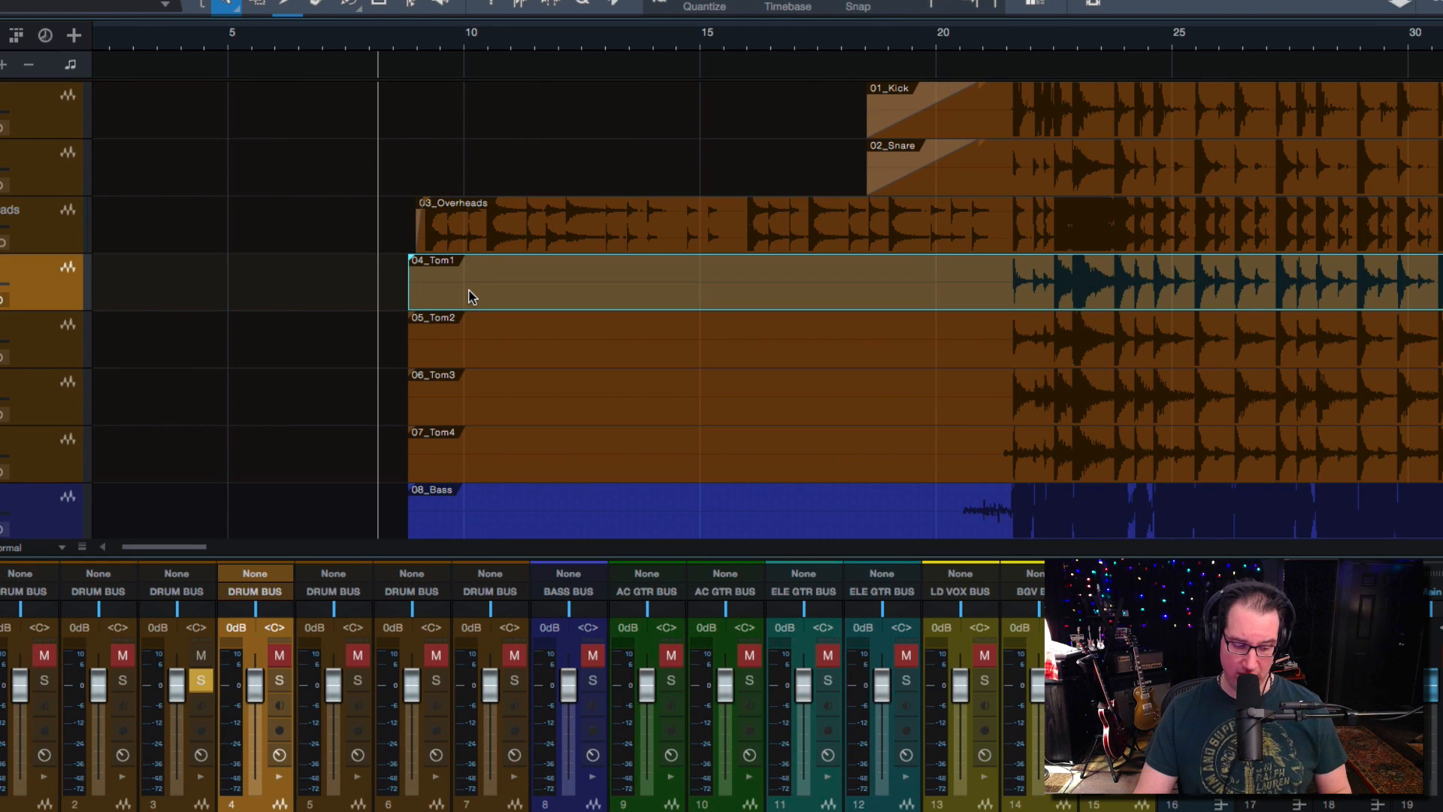
{"action": "left_click", "coordinate": [466, 322], "text": "shift"}
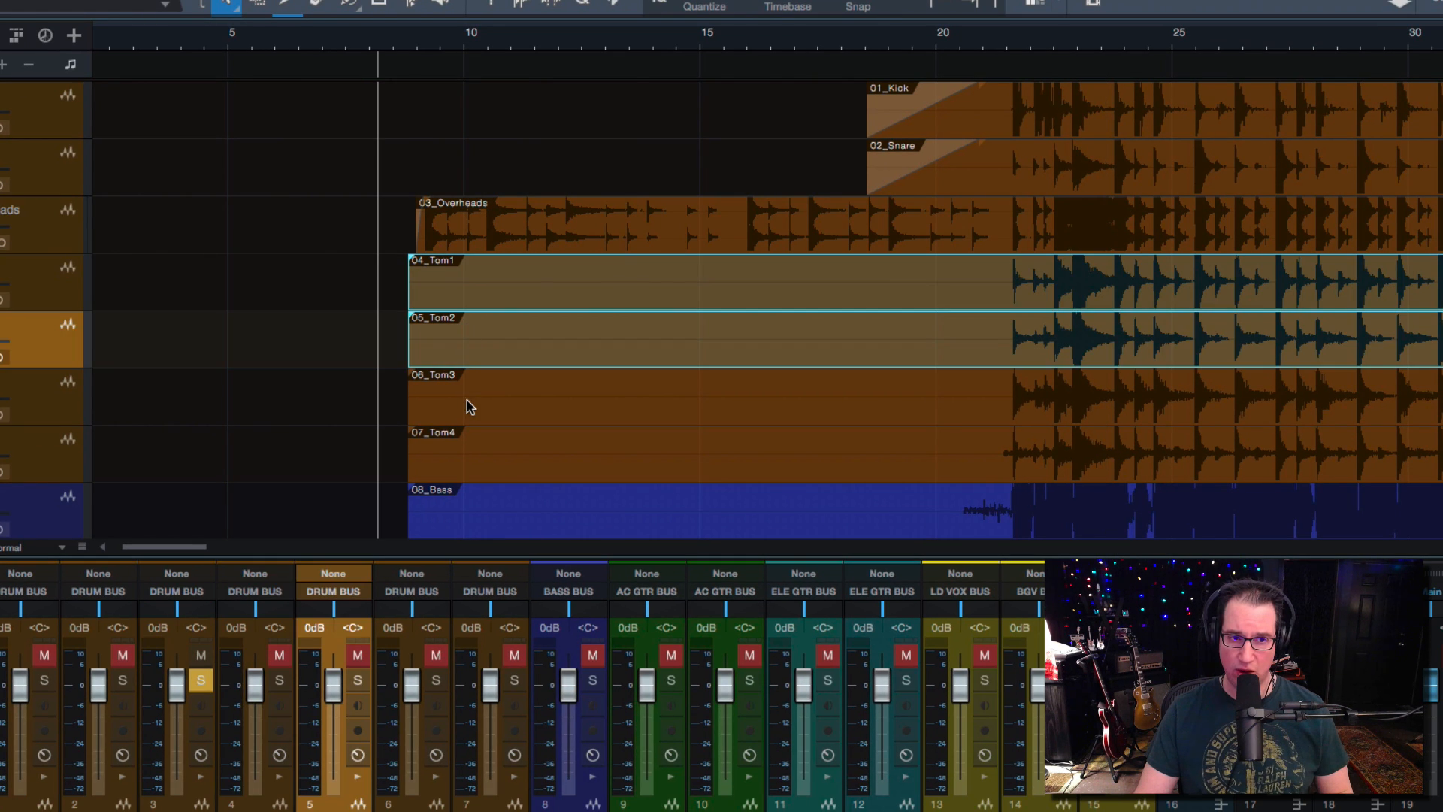
{"action": "left_click", "coordinate": [466, 400], "text": "shift"}
{"action": "left_click", "coordinate": [463, 471], "text": "shift"}
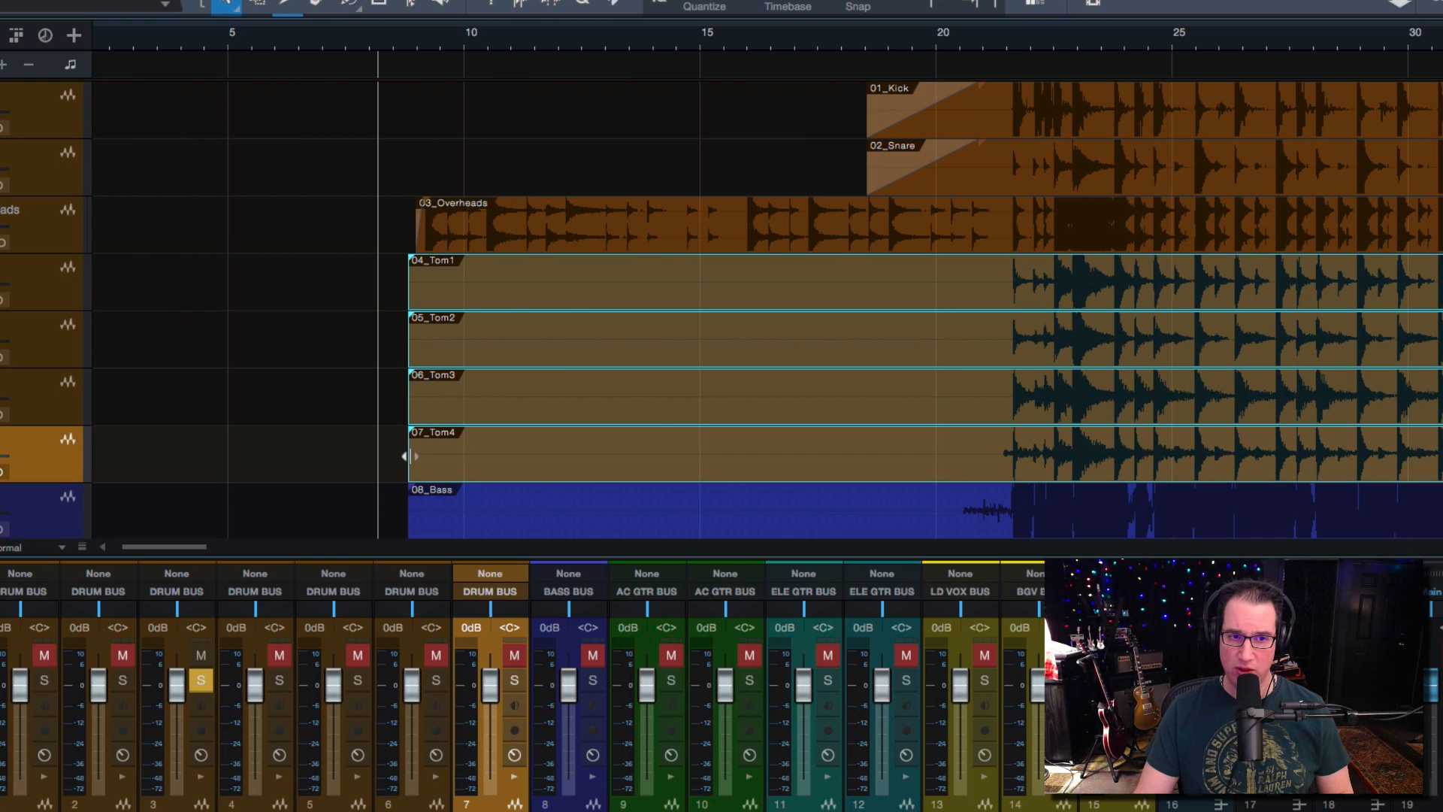
{"action": "left_click_drag", "start_coordinate": [407, 455], "coordinate": [868, 429]}
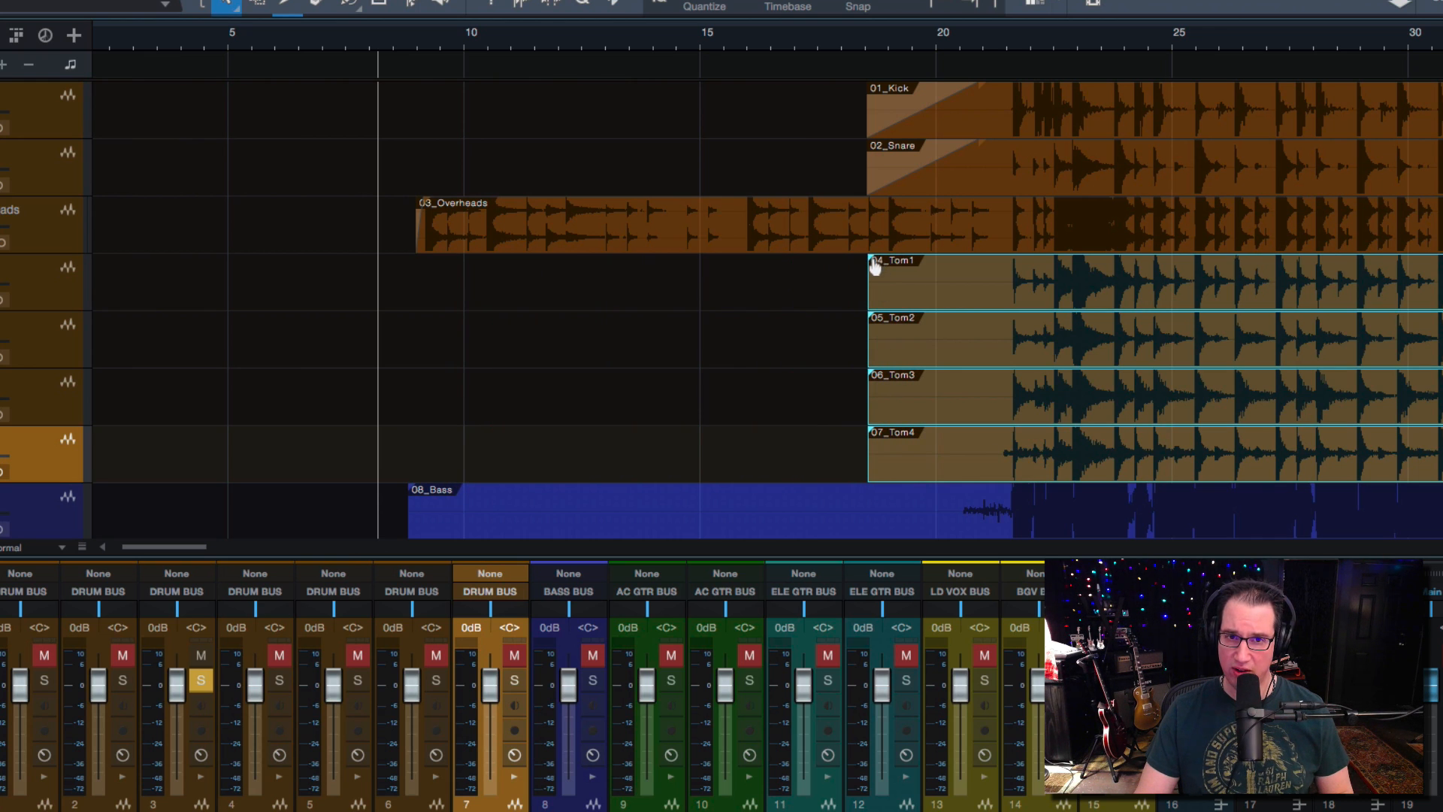
{"action": "left_click_drag", "start_coordinate": [874, 267], "coordinate": [981, 279]}
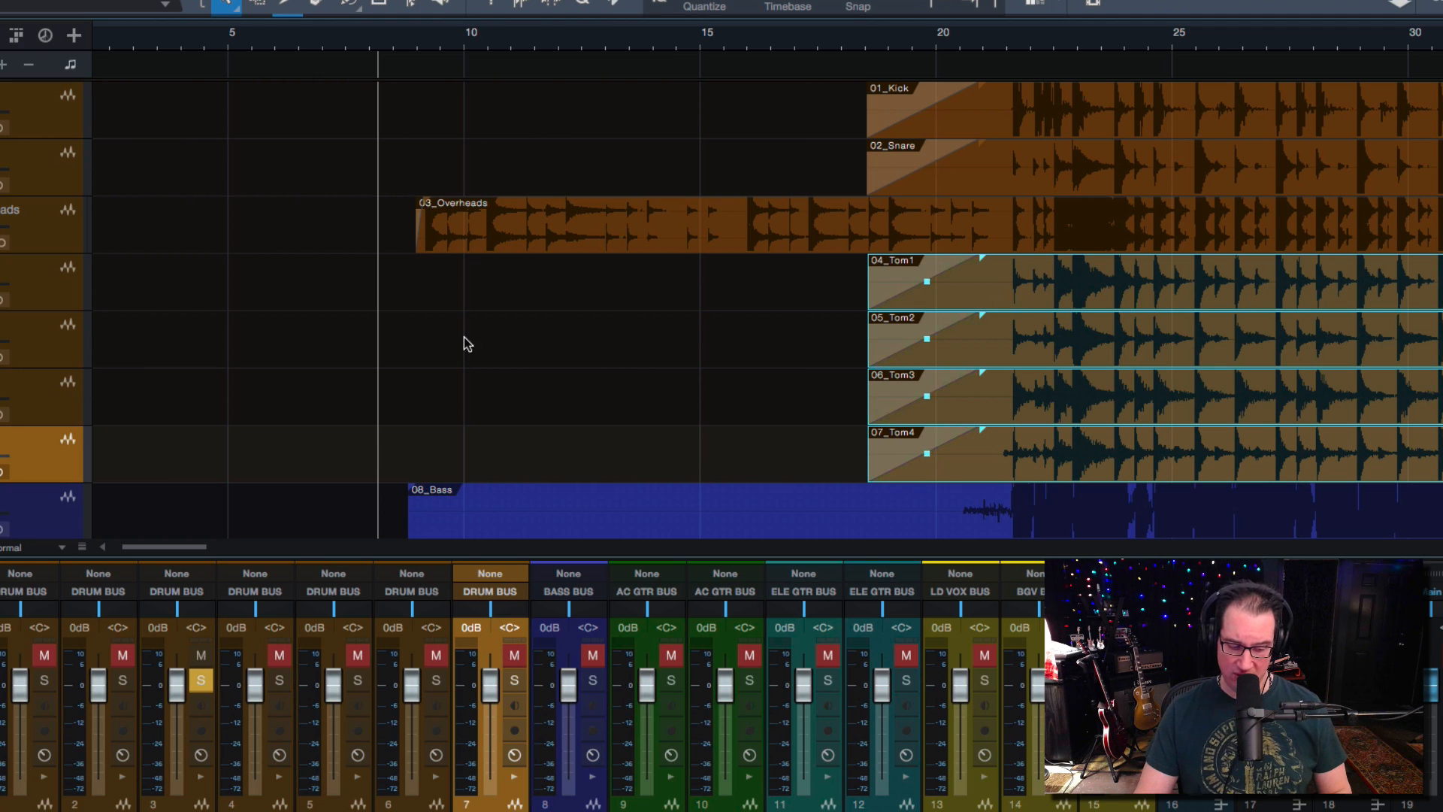
Step: Trim the silence from the start of the 08_Bass clip up to shortly before its first notes
{"action": "scroll", "coordinate": [462, 371], "scroll_direction": "right", "scroll_amount": 3}
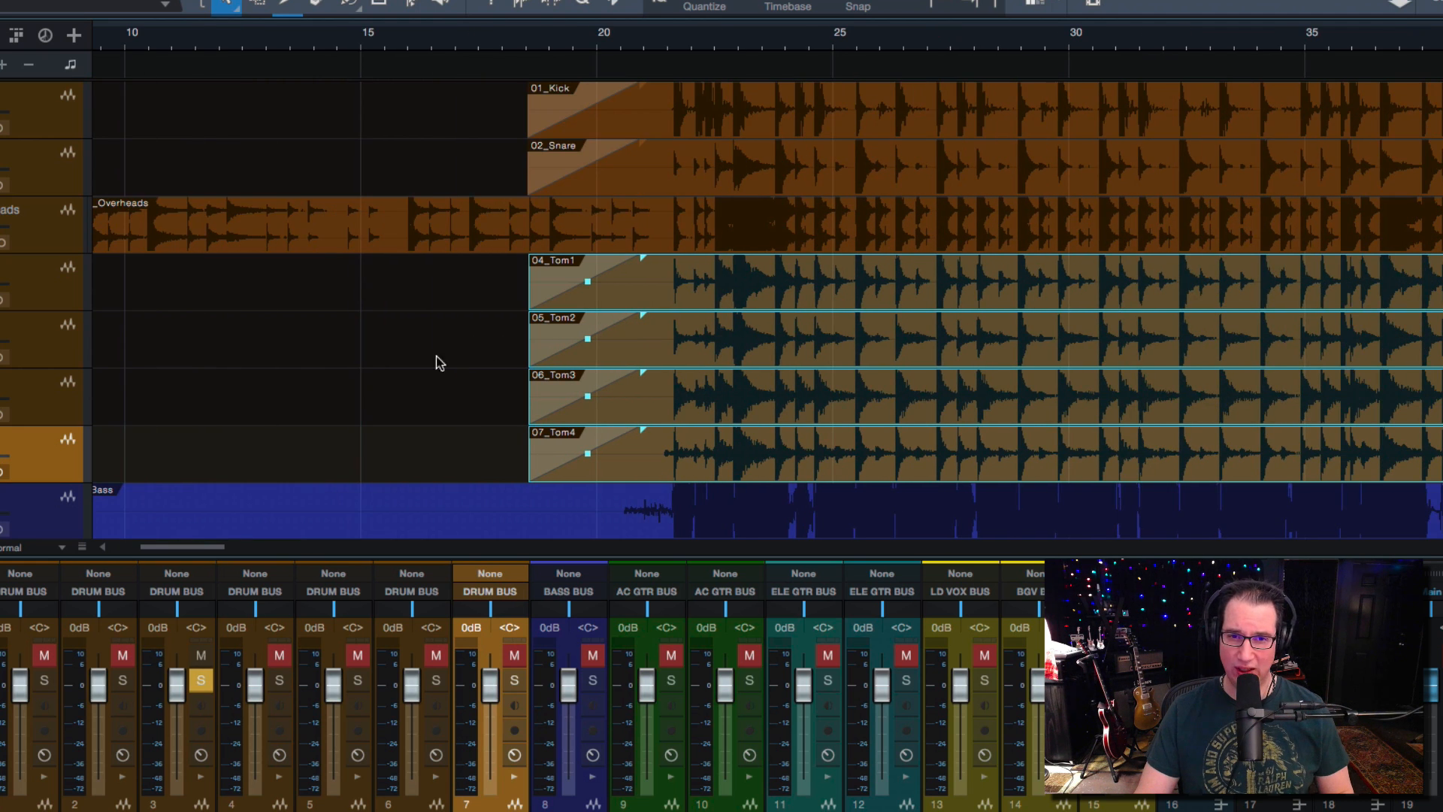
{"action": "scroll", "coordinate": [331, 394], "scroll_direction": "left", "scroll_amount": 3}
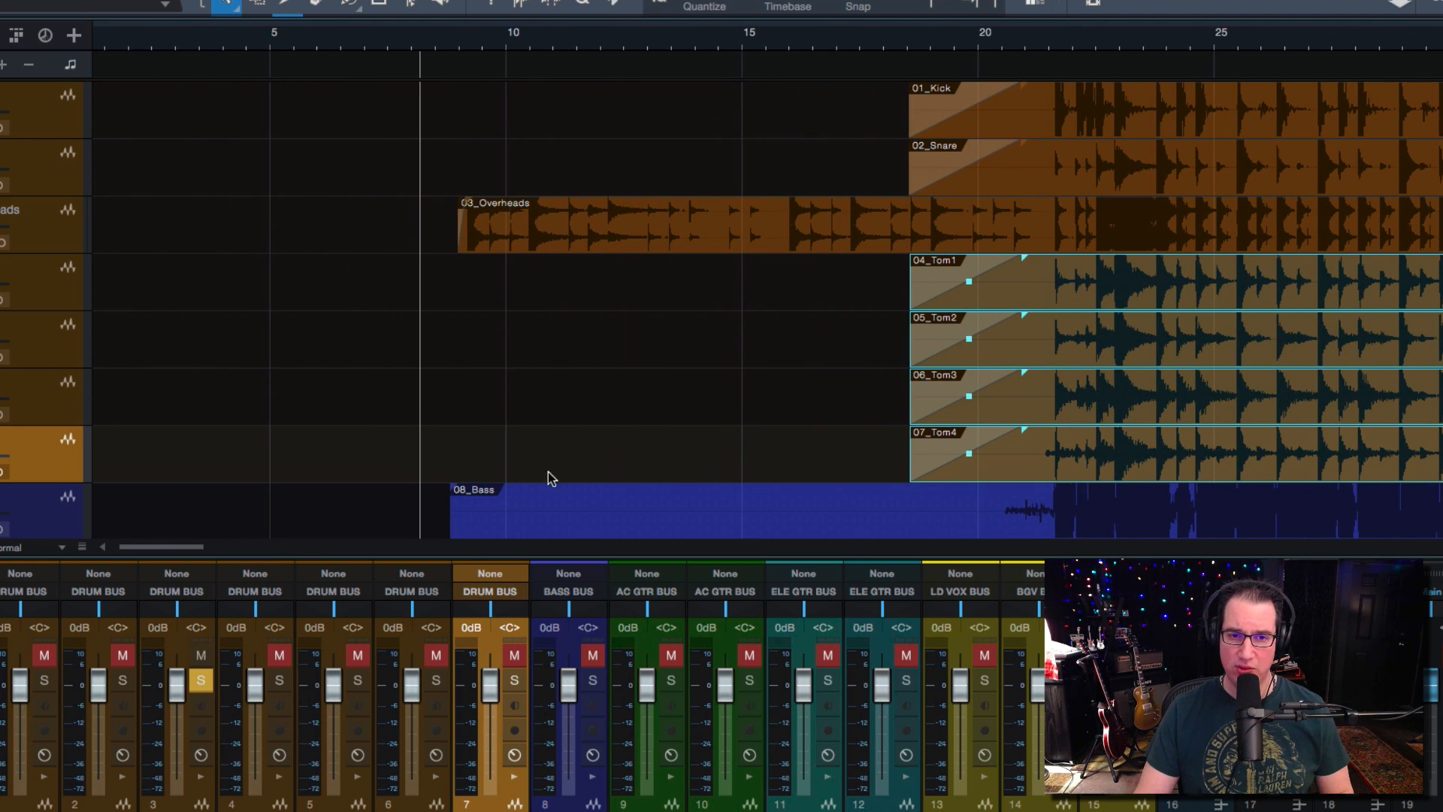
{"action": "scroll", "coordinate": [579, 474], "scroll_direction": "down", "scroll_amount": 3}
{"action": "left_click", "coordinate": [601, 308]}
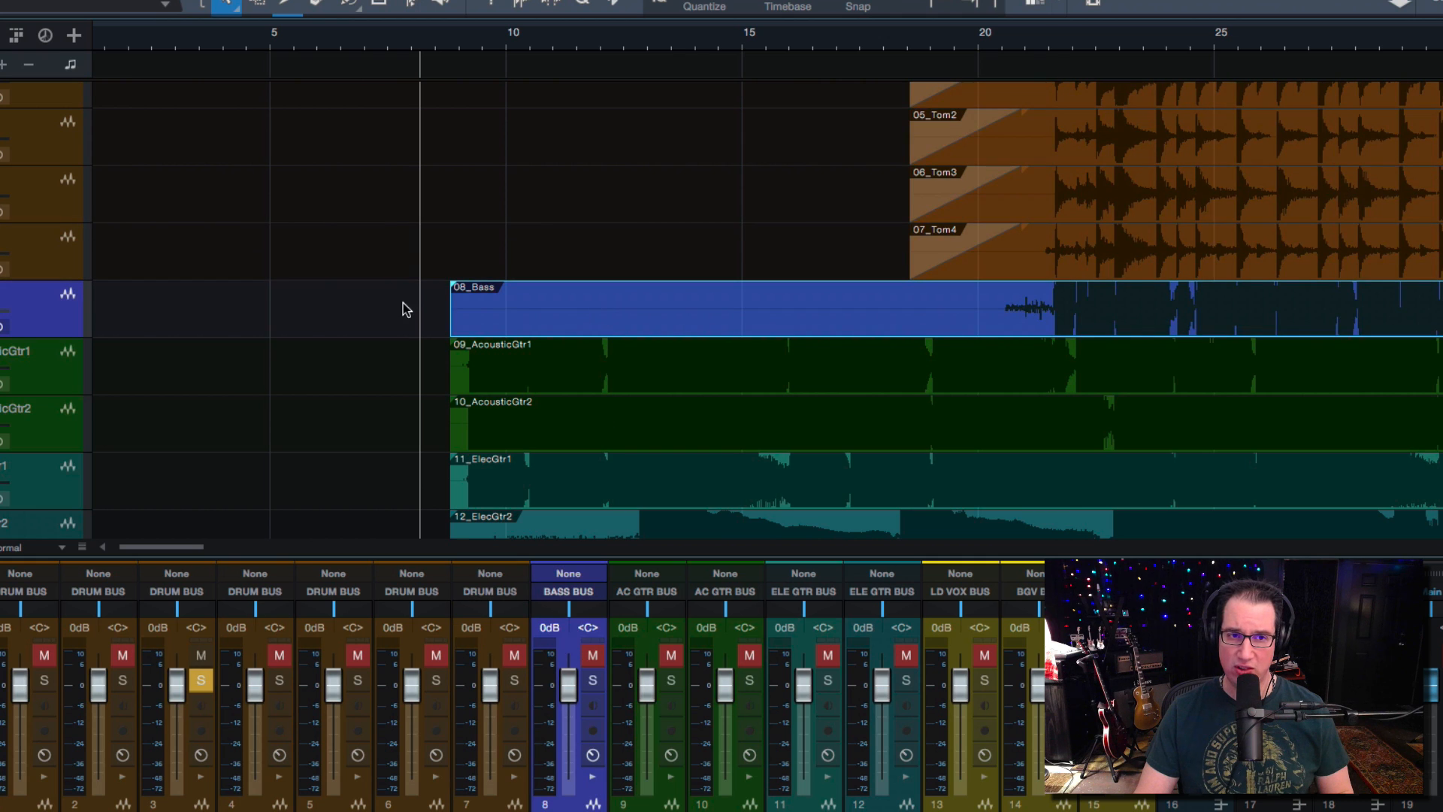
{"action": "left_click_drag", "start_coordinate": [447, 298], "coordinate": [983, 284]}
Step: Trim the starts of the 09_AcousticGtr1 and 10_AcousticGtr2 clips together to about 9 seconds and give both a fade-in of about 0.2 seconds
{"action": "left_click_drag", "start_coordinate": [416, 41], "coordinate": [438, 128]}
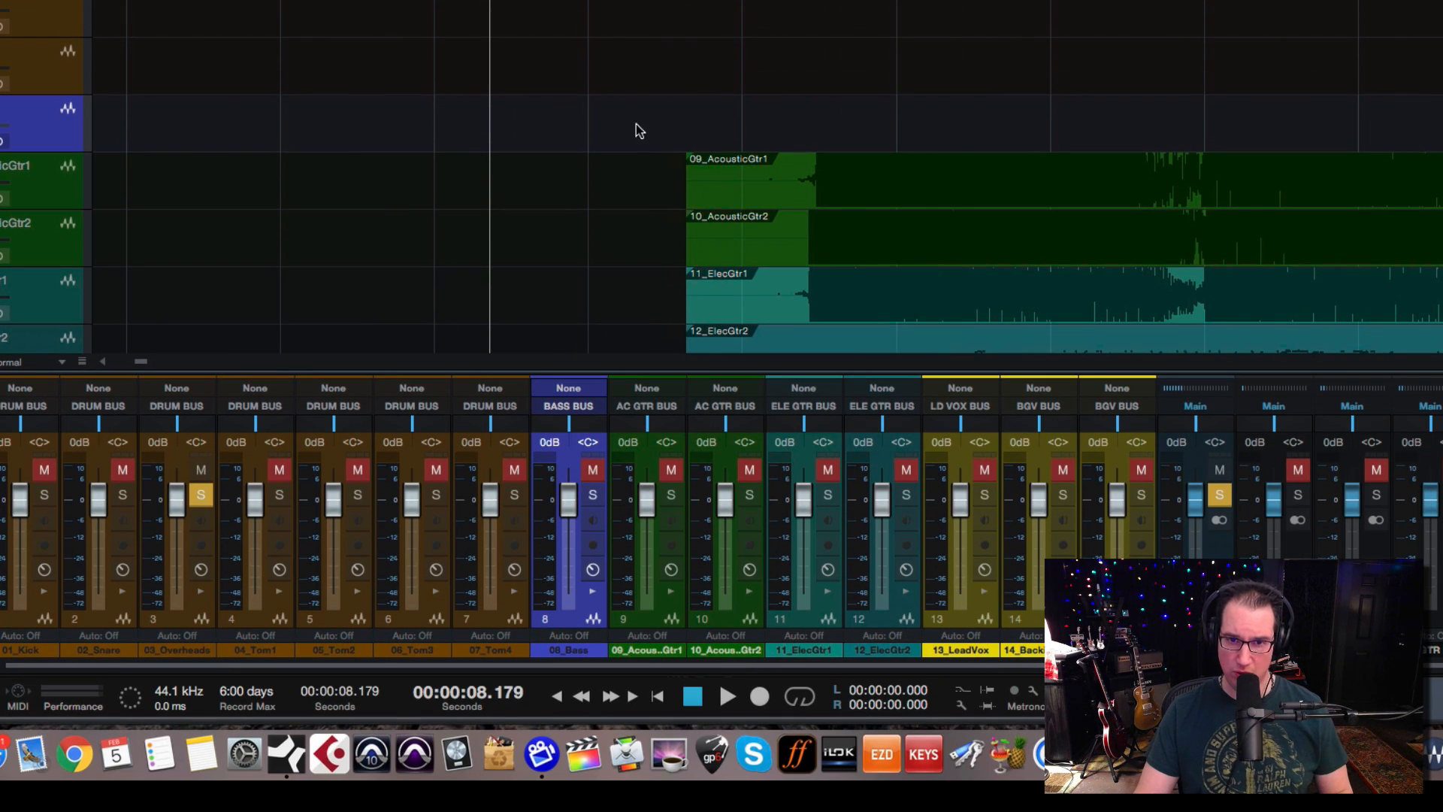
{"action": "scroll", "coordinate": [566, 215], "scroll_direction": "right", "scroll_amount": 5}
{"action": "left_click", "coordinate": [528, 229]}
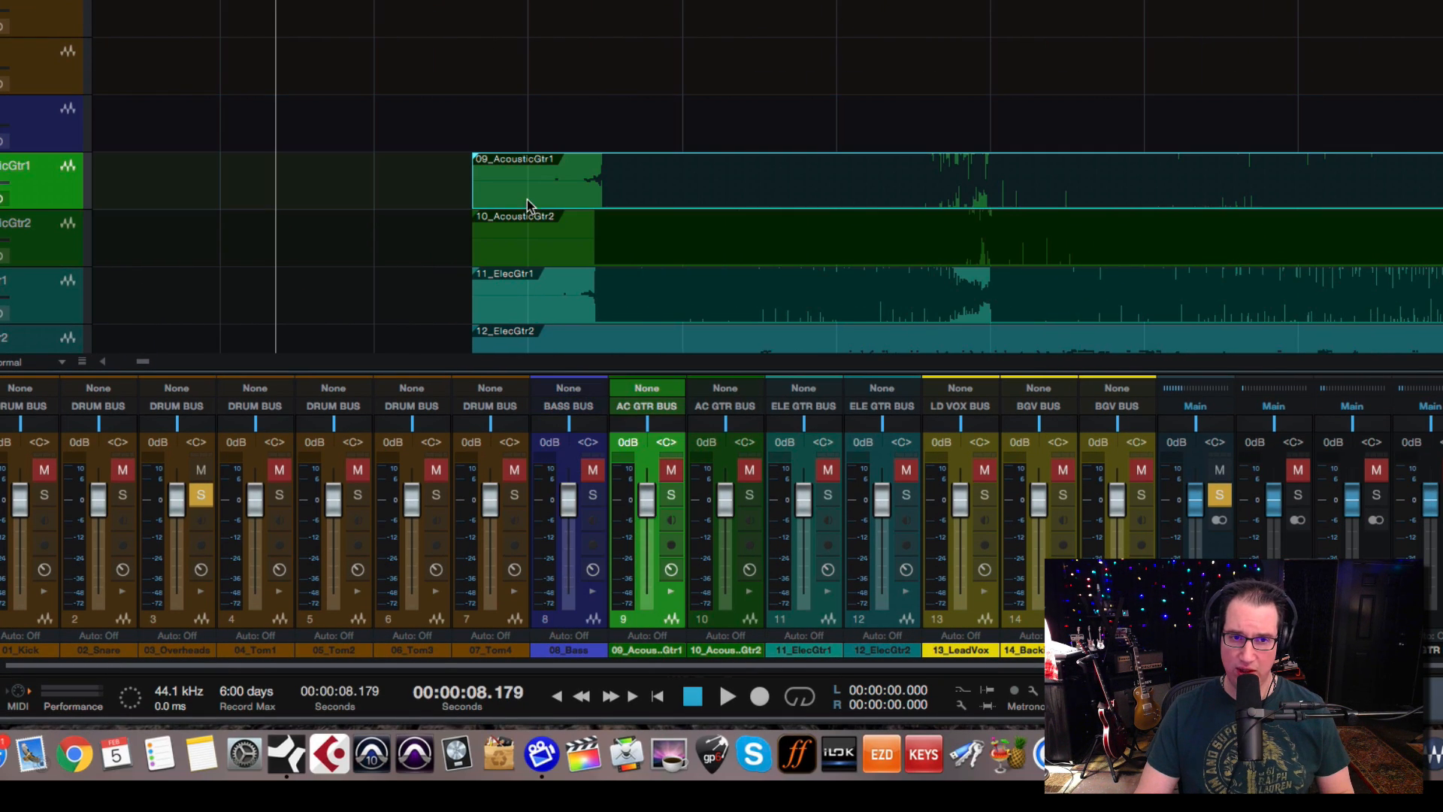
{"action": "left_click", "coordinate": [530, 247]}
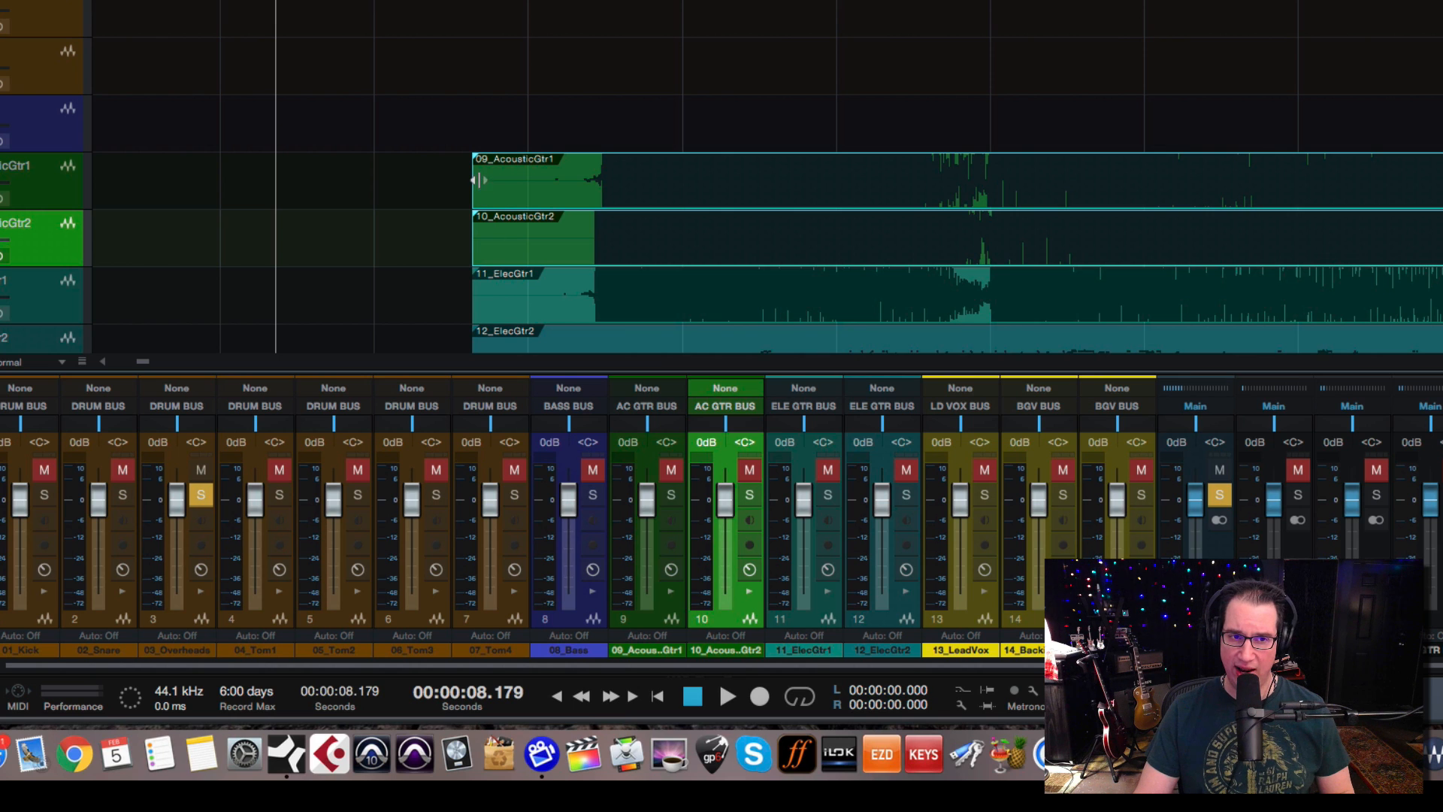
{"action": "left_click_drag", "start_coordinate": [475, 172], "coordinate": [553, 158]}
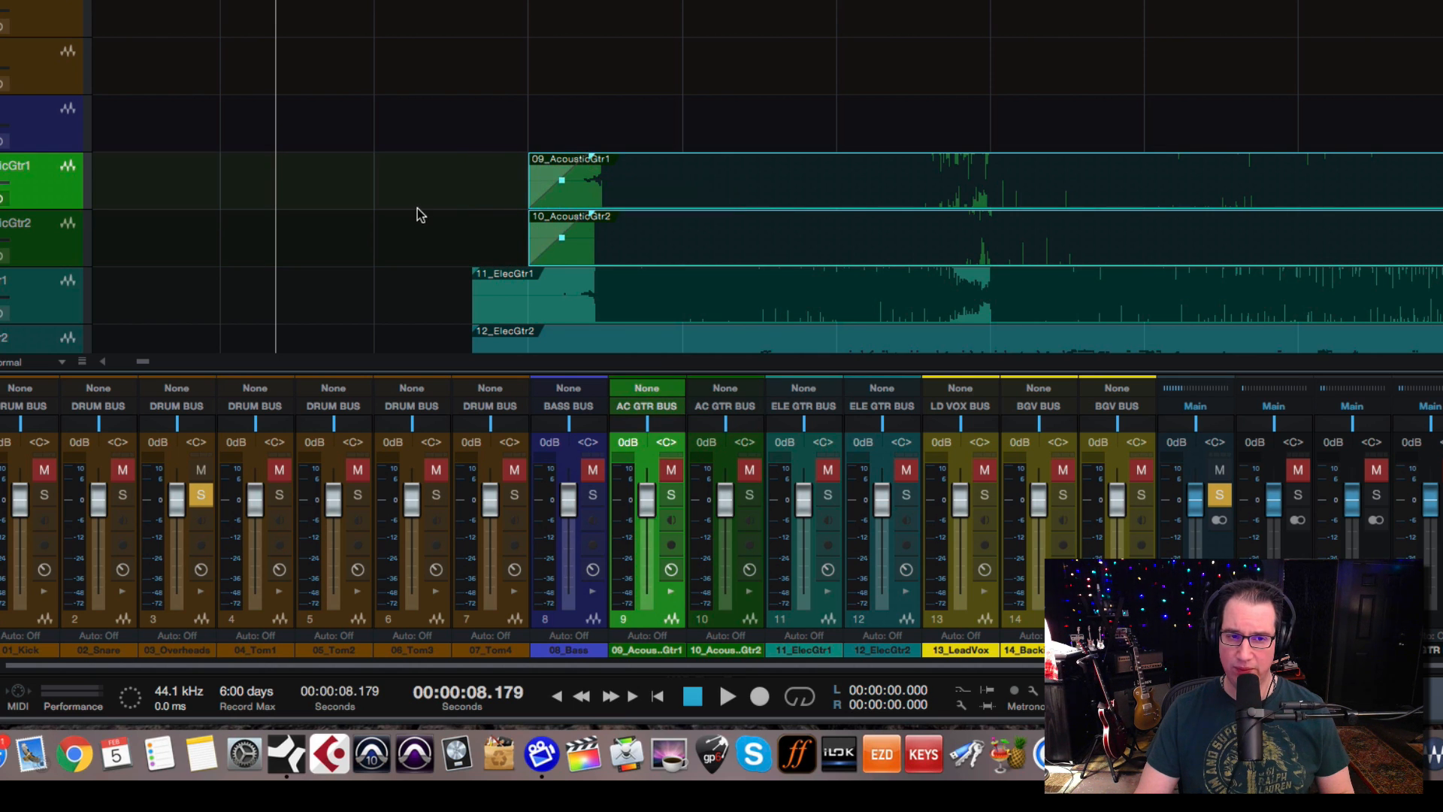
Step: Trim the starts of the 11_ElecGtr1 and 12_ElecGtr2 clips together to about 9 seconds and give both a fade-in of about 0.1 seconds
{"action": "scroll", "coordinate": [419, 215], "scroll_direction": "down", "scroll_amount": 5}
{"action": "left_click", "coordinate": [526, 68]}
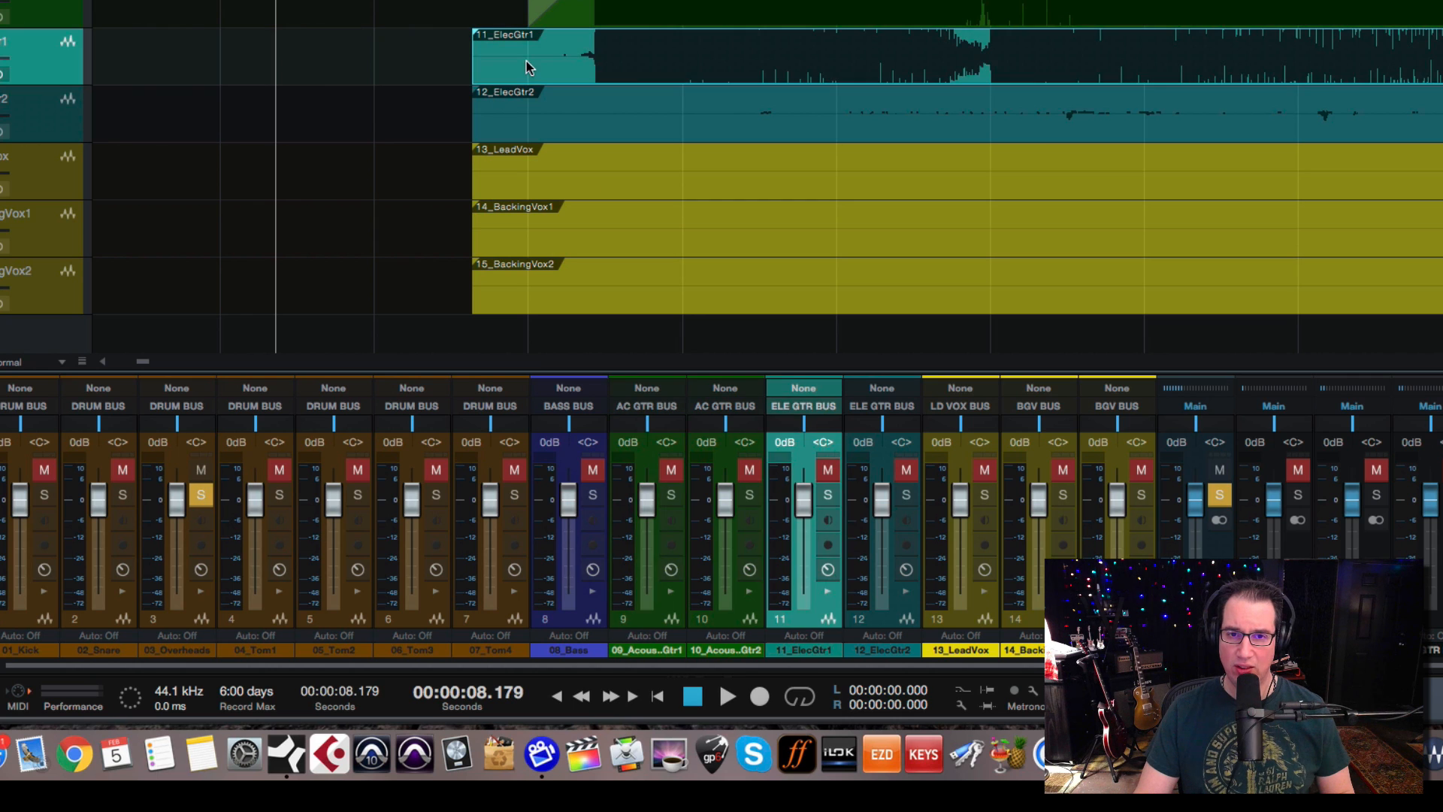
{"action": "left_click", "coordinate": [528, 123]}
{"action": "left_click_drag", "start_coordinate": [472, 109], "coordinate": [551, 113]}
{"action": "left_click", "coordinate": [630, 115]}
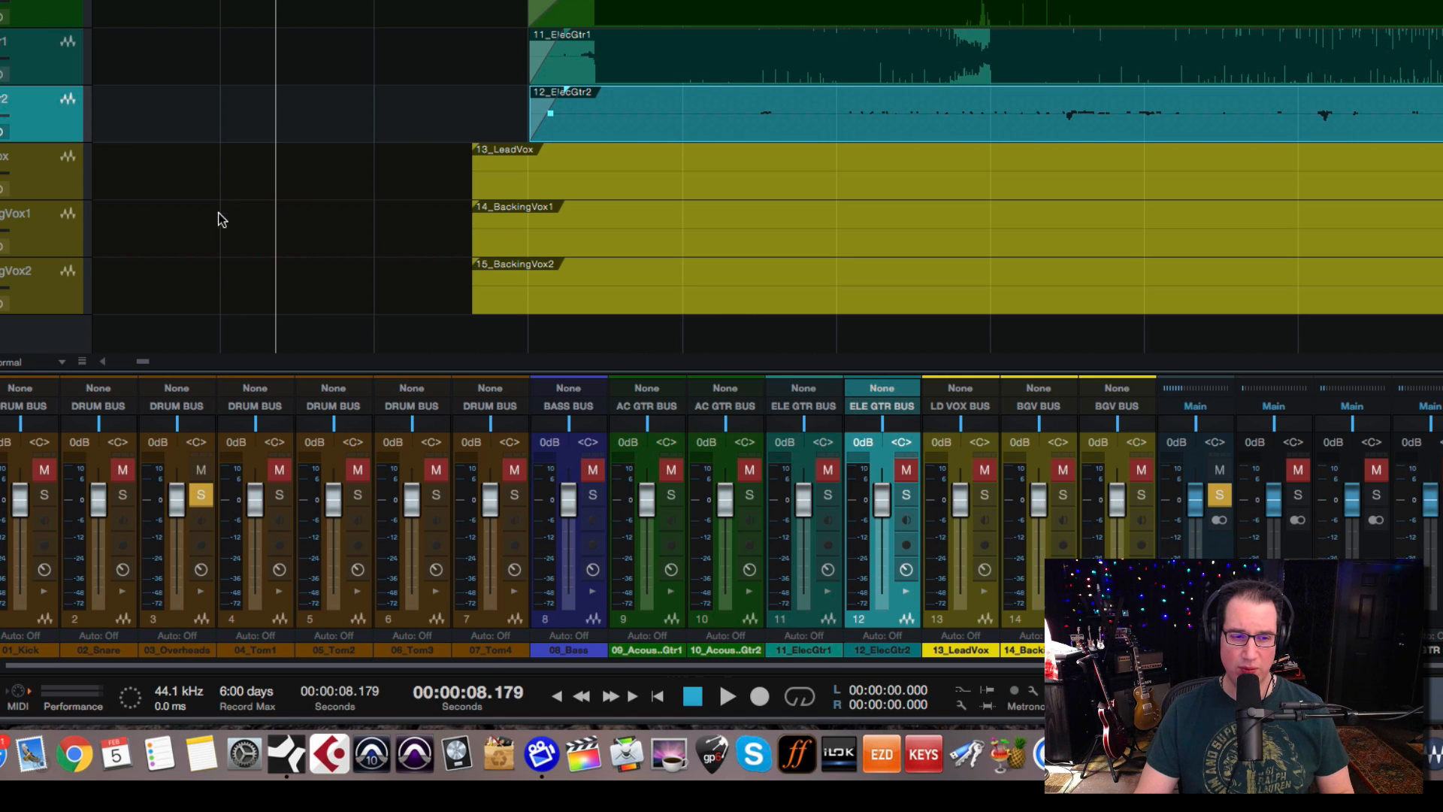
Step: Clear all track mutes and solos, and solo only the 12_ElecGtr2 track
{"action": "key", "text": "shift+m"}
{"action": "key", "text": "shift+s"}
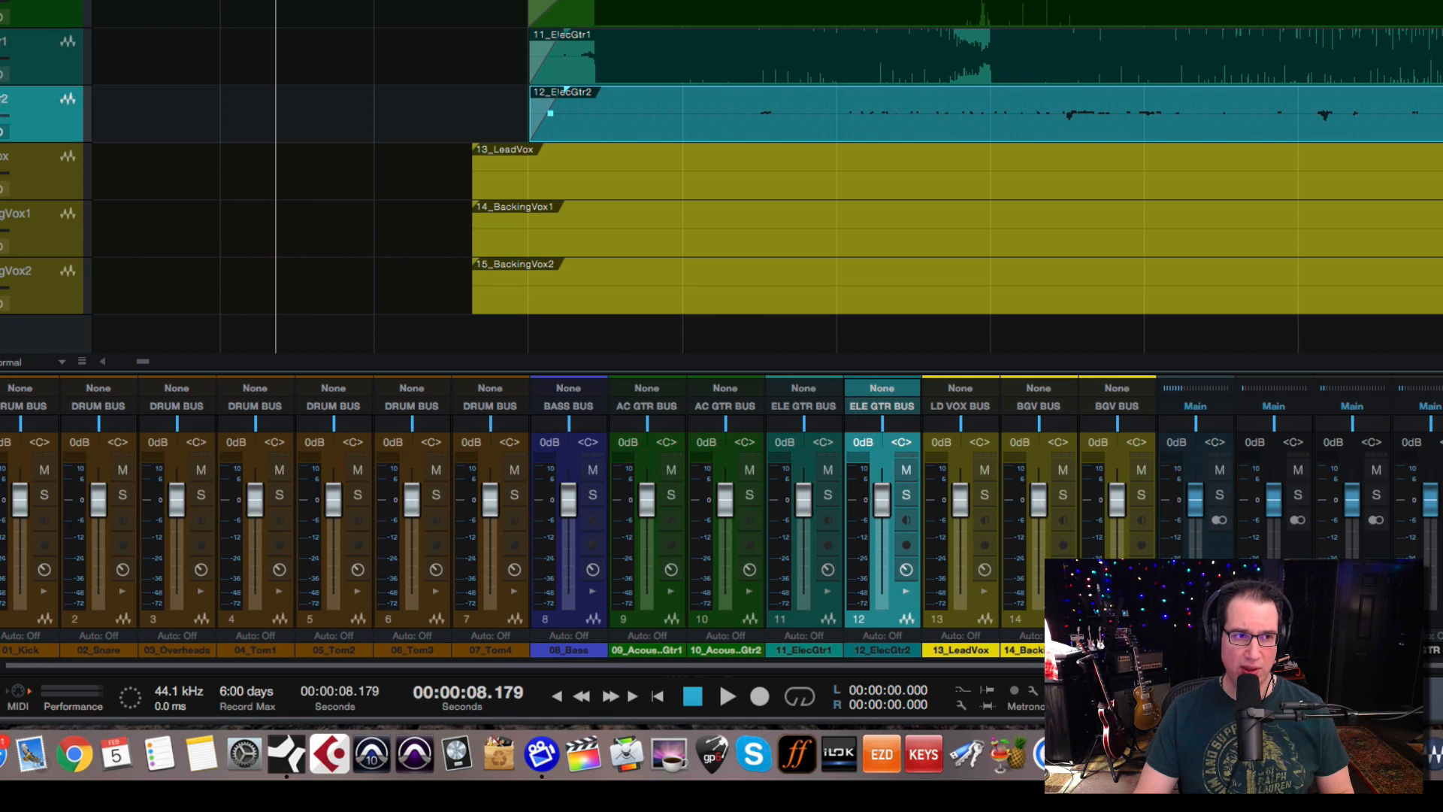
{"action": "key", "text": "s"}
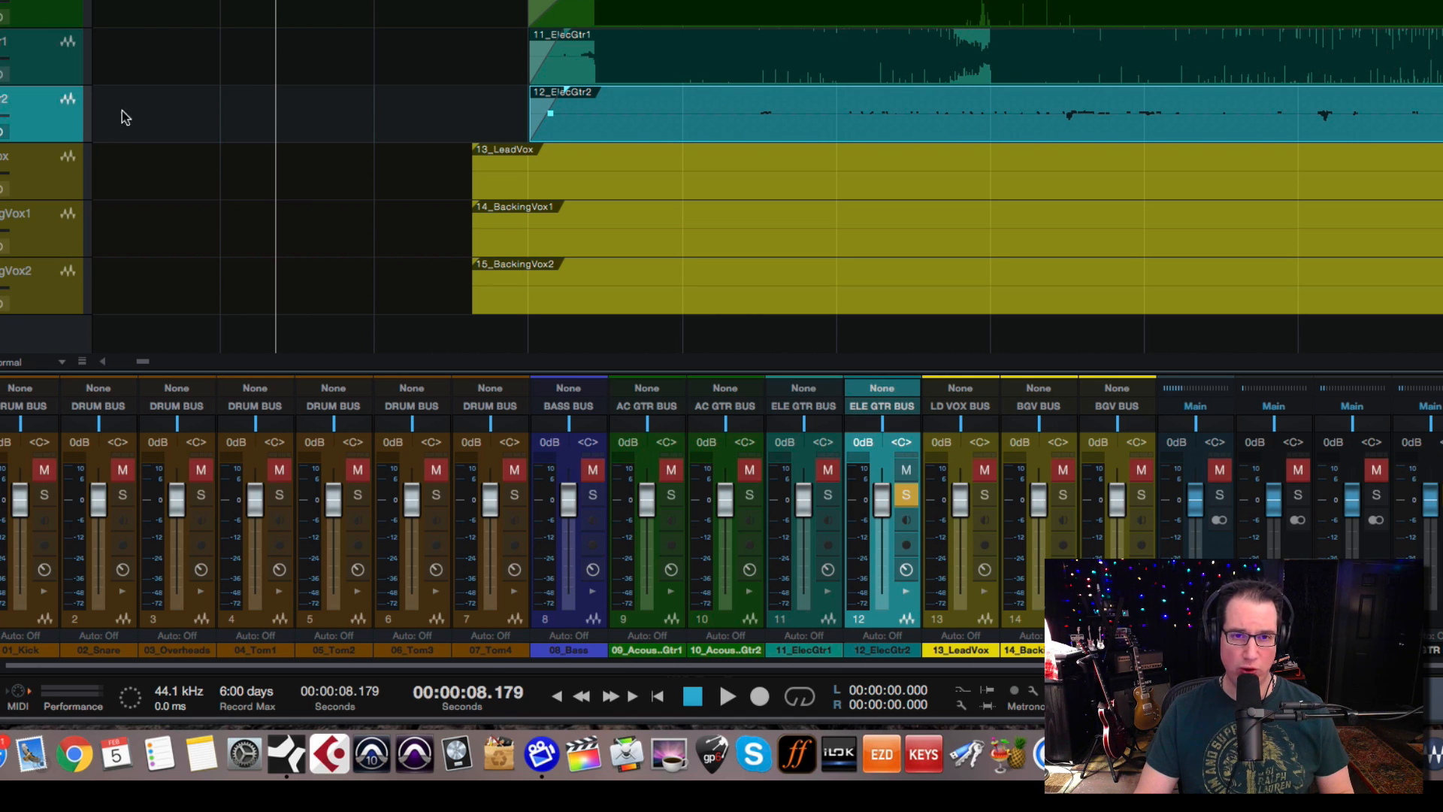
Step: Play the opening of the soloed 12_ElecGtr2 track to check the low-level sound before its first loud note
{"action": "key", "text": "space"}
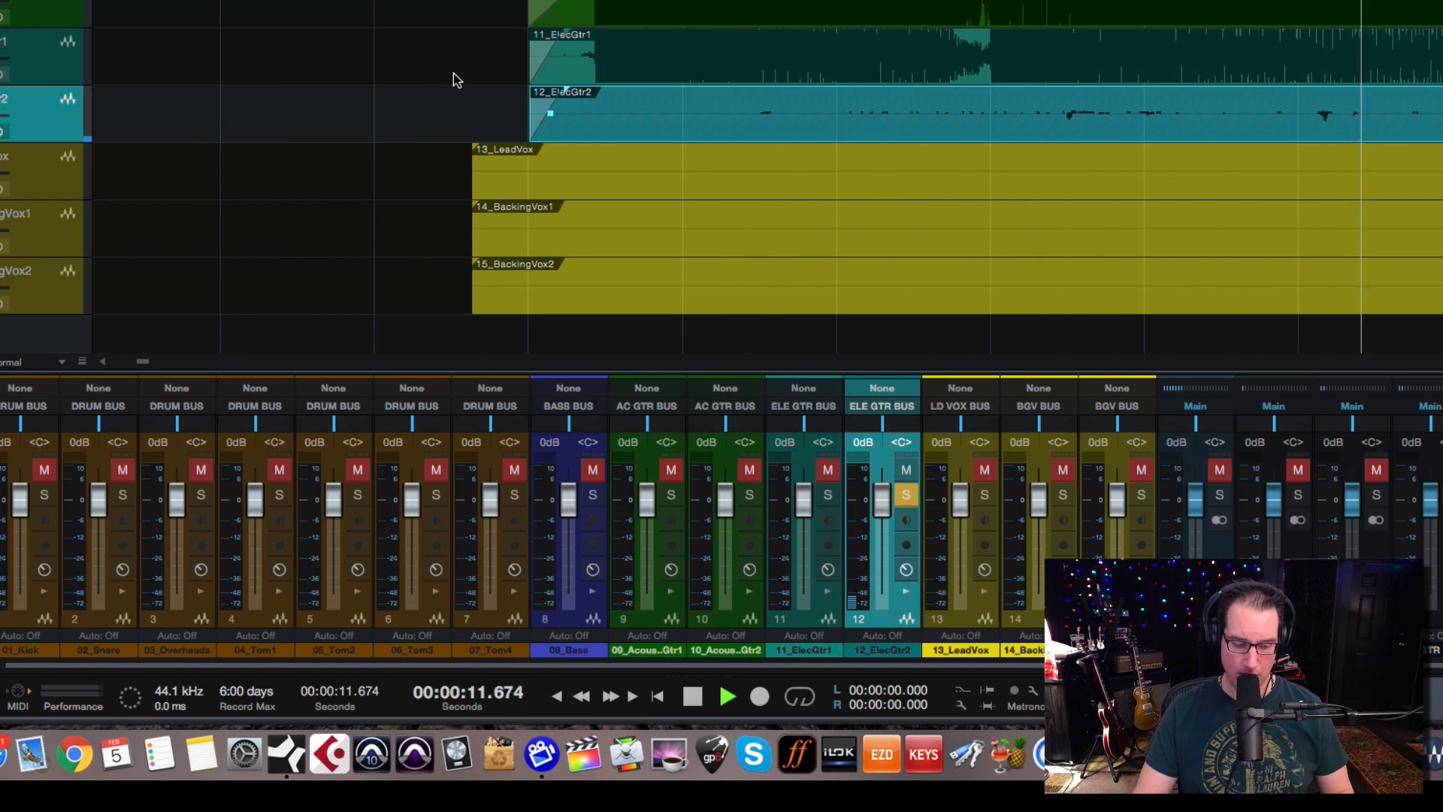
{"action": "key", "text": "e"}
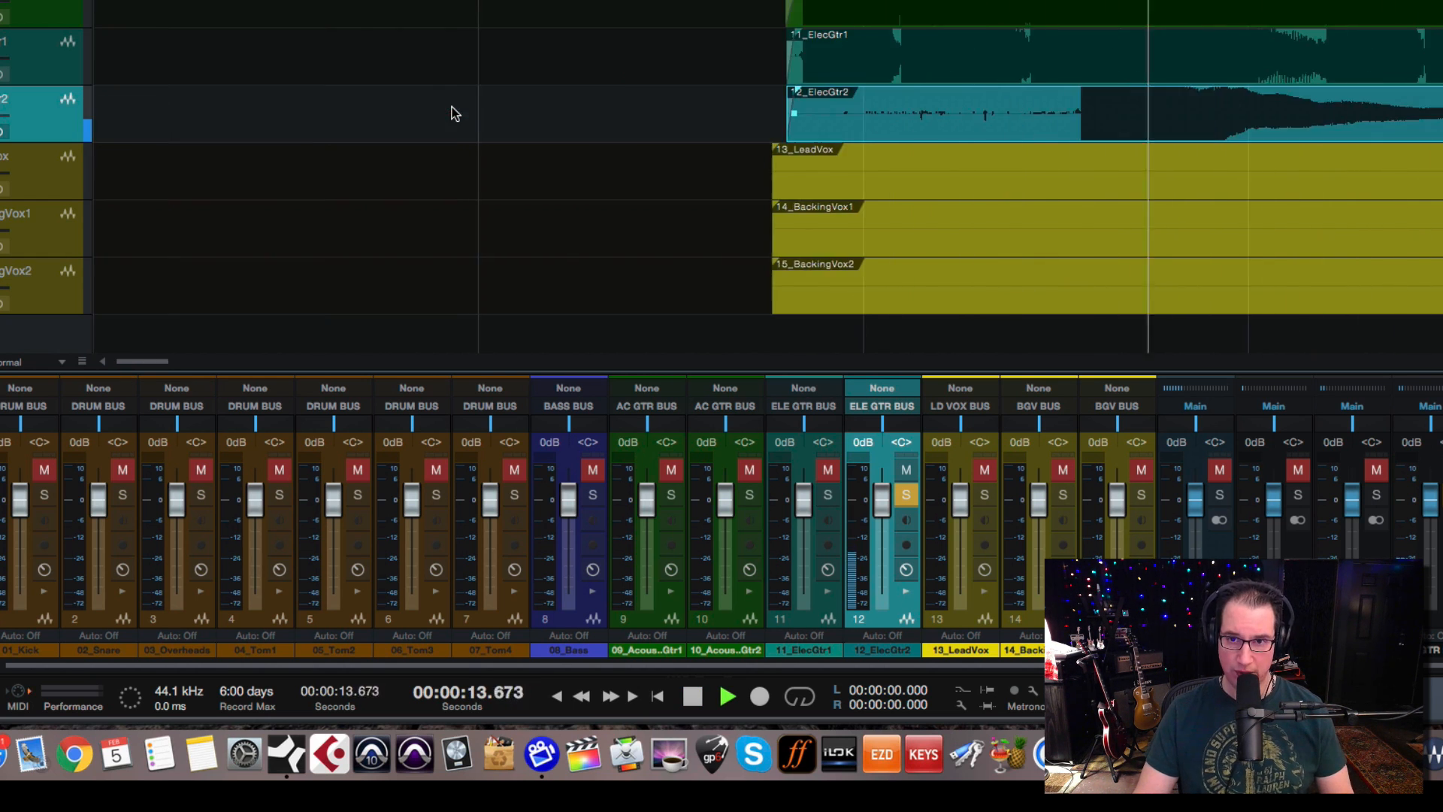
{"action": "left_click", "coordinate": [779, 21]}
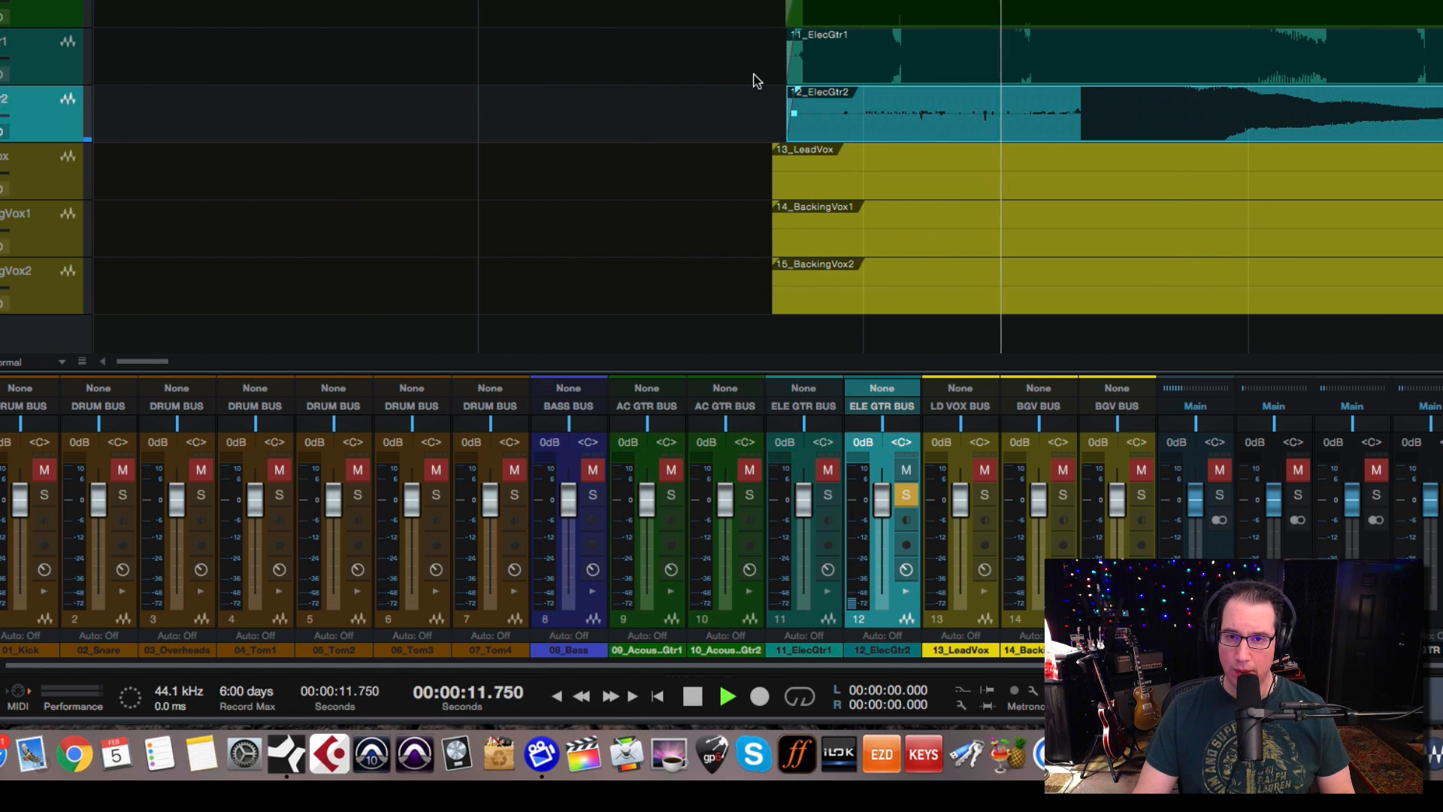
{"action": "key", "text": "space"}
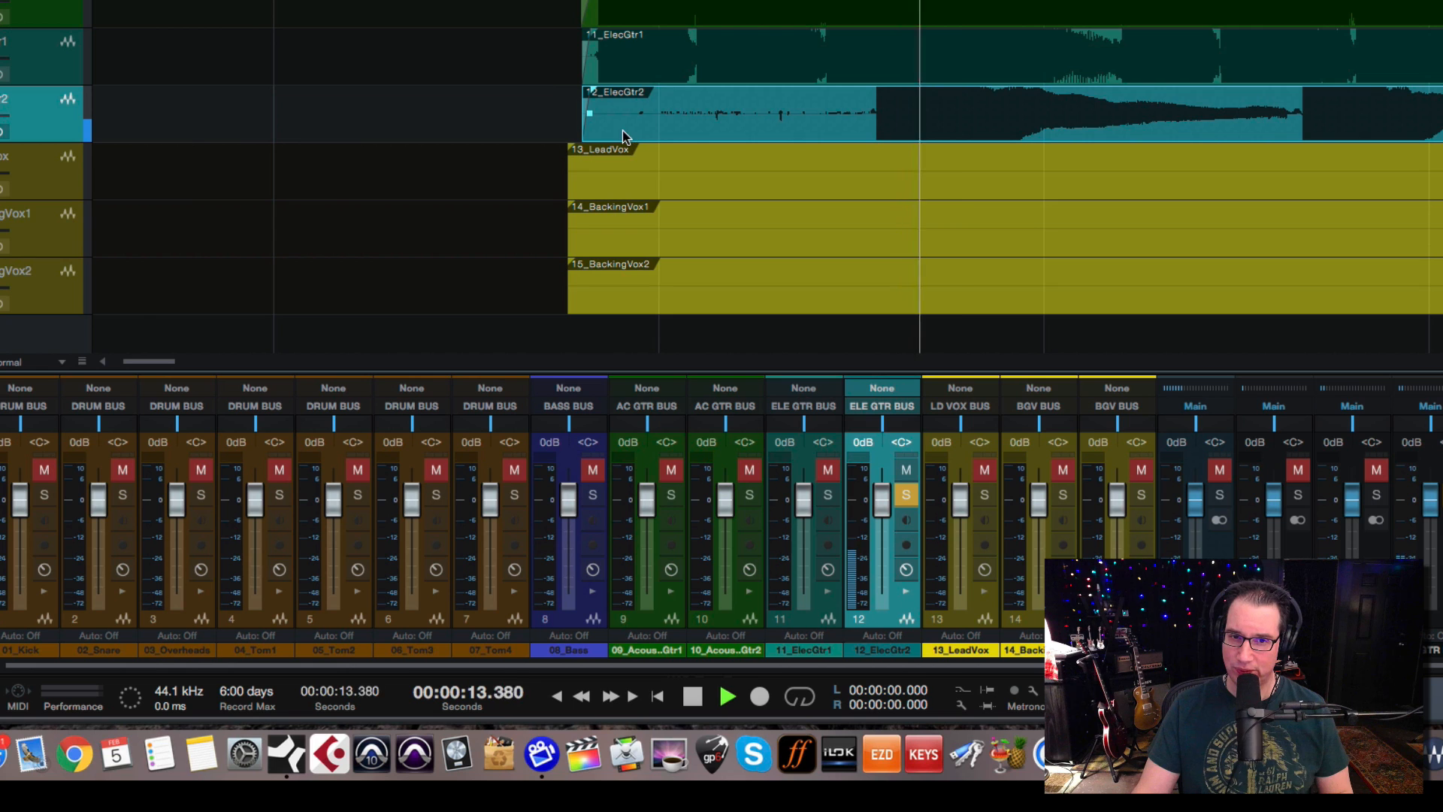
{"action": "key", "text": "space"}
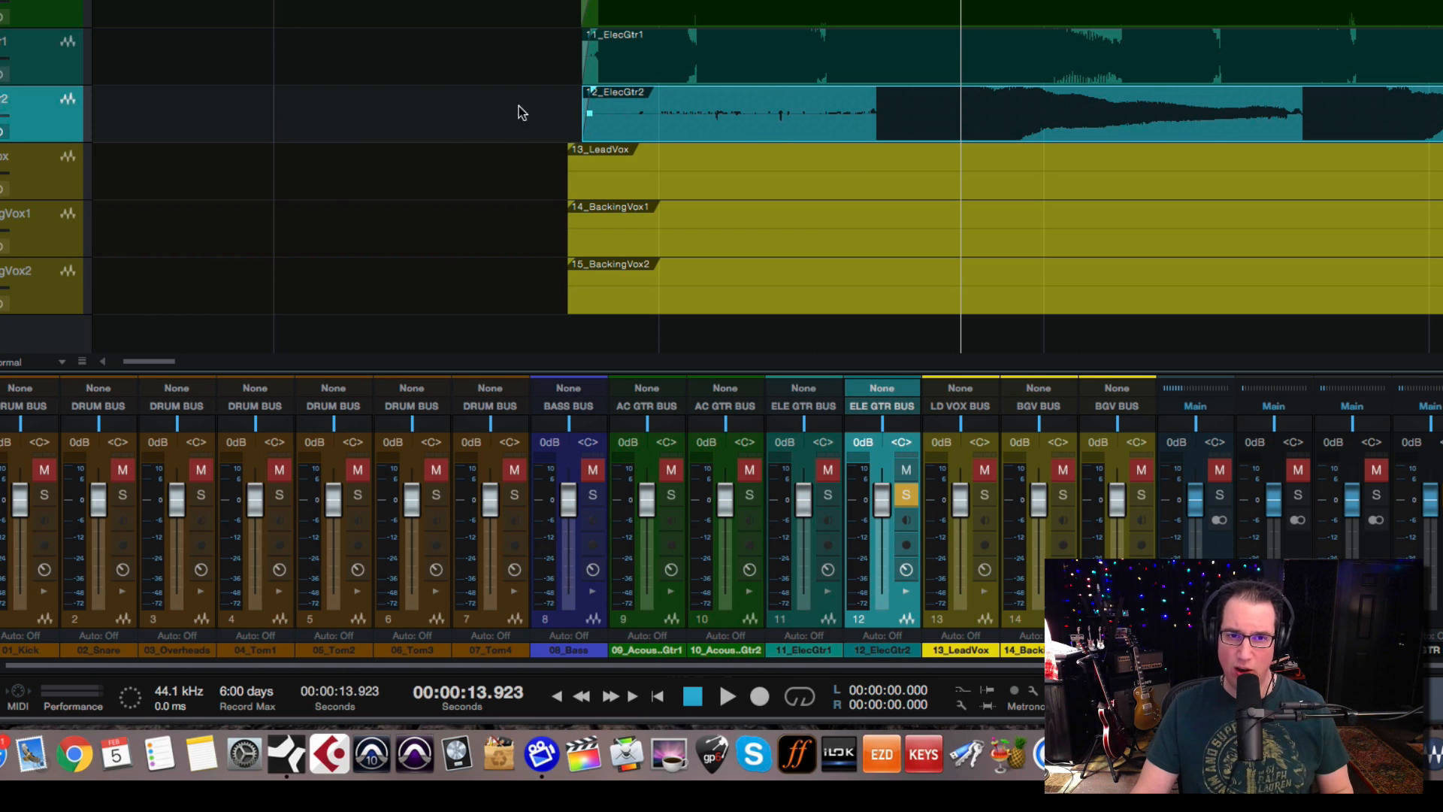
Step: Trim the start of the 12_ElecGtr2 clip to about 12.6 seconds, just before its first loud note
{"action": "scroll", "coordinate": [494, 25], "scroll_direction": "right", "scroll_amount": 5}
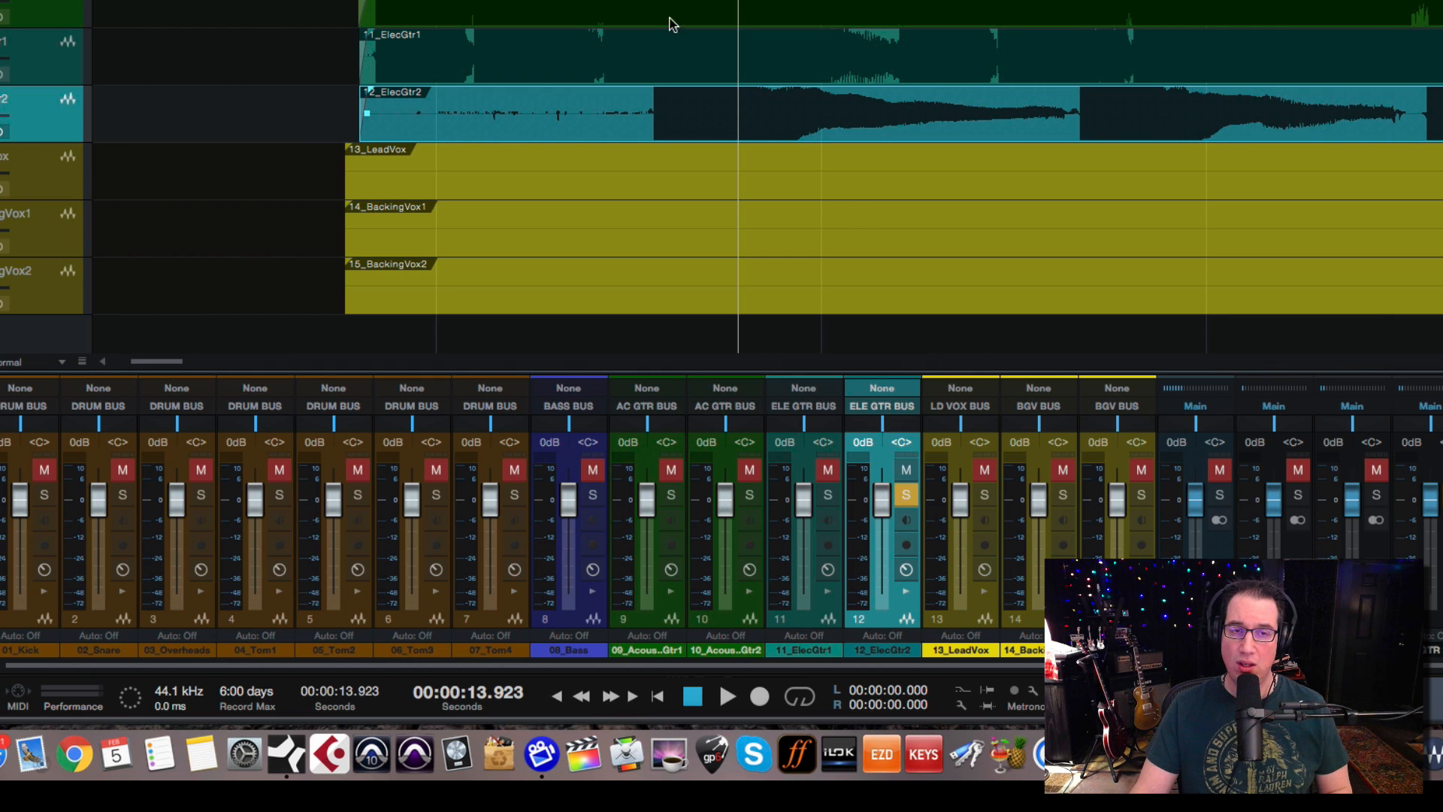
{"action": "scroll", "coordinate": [459, 38], "scroll_direction": "up", "scroll_amount": 3}
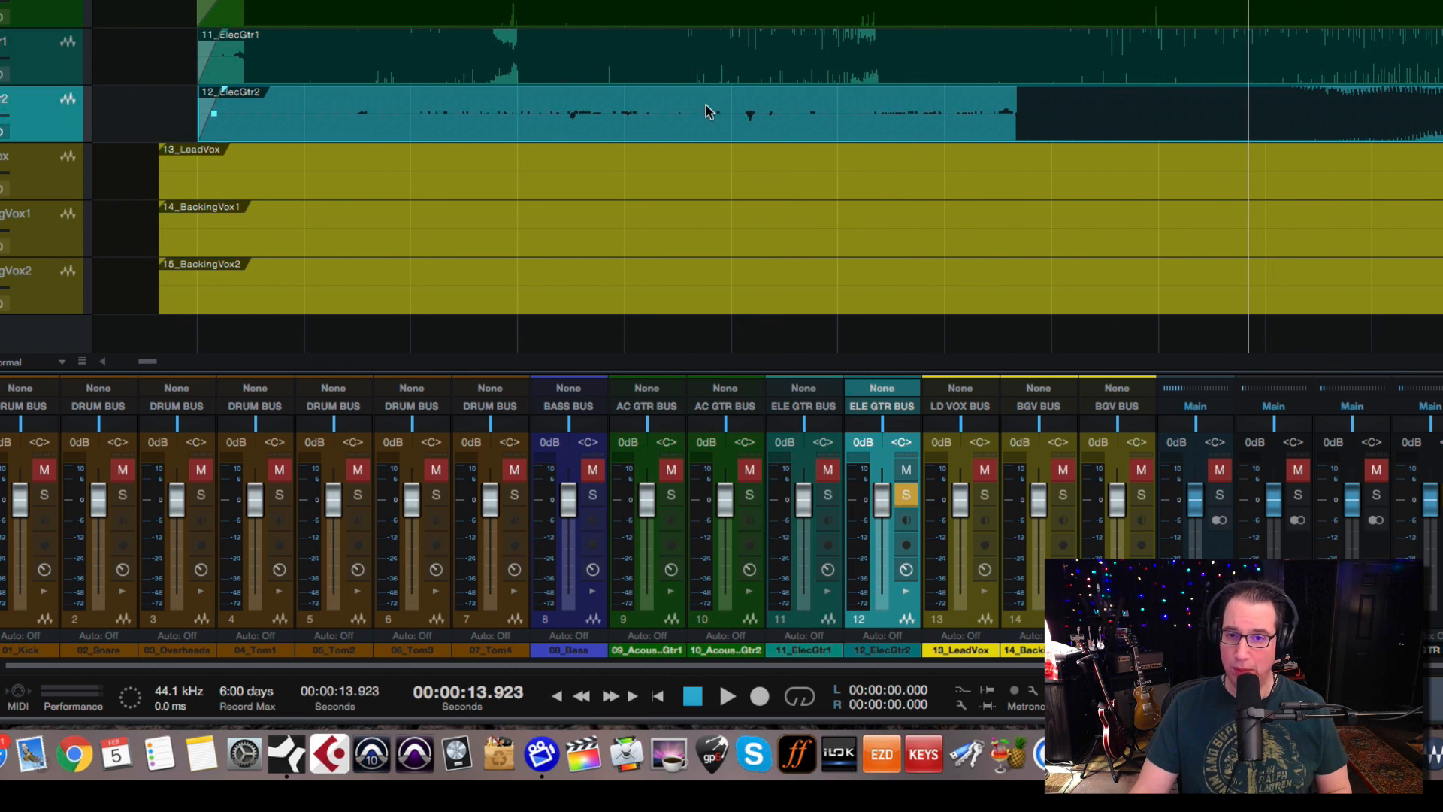
{"action": "left_click_drag", "start_coordinate": [199, 112], "coordinate": [968, 128]}
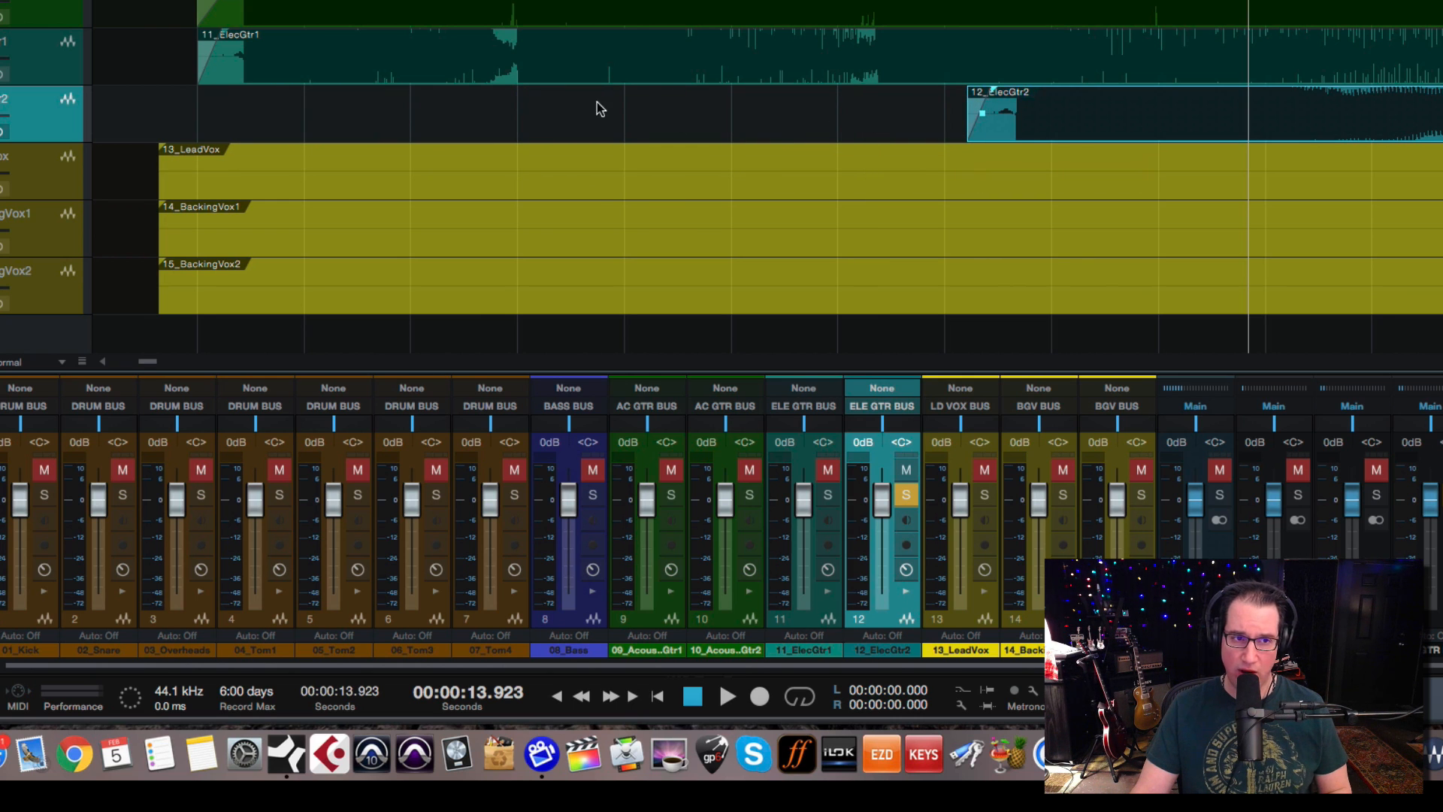
Step: Trim the start of the 13_LeadVox clip to about 47 seconds and add a fade-in of about 2 seconds
{"action": "key", "text": "z"}
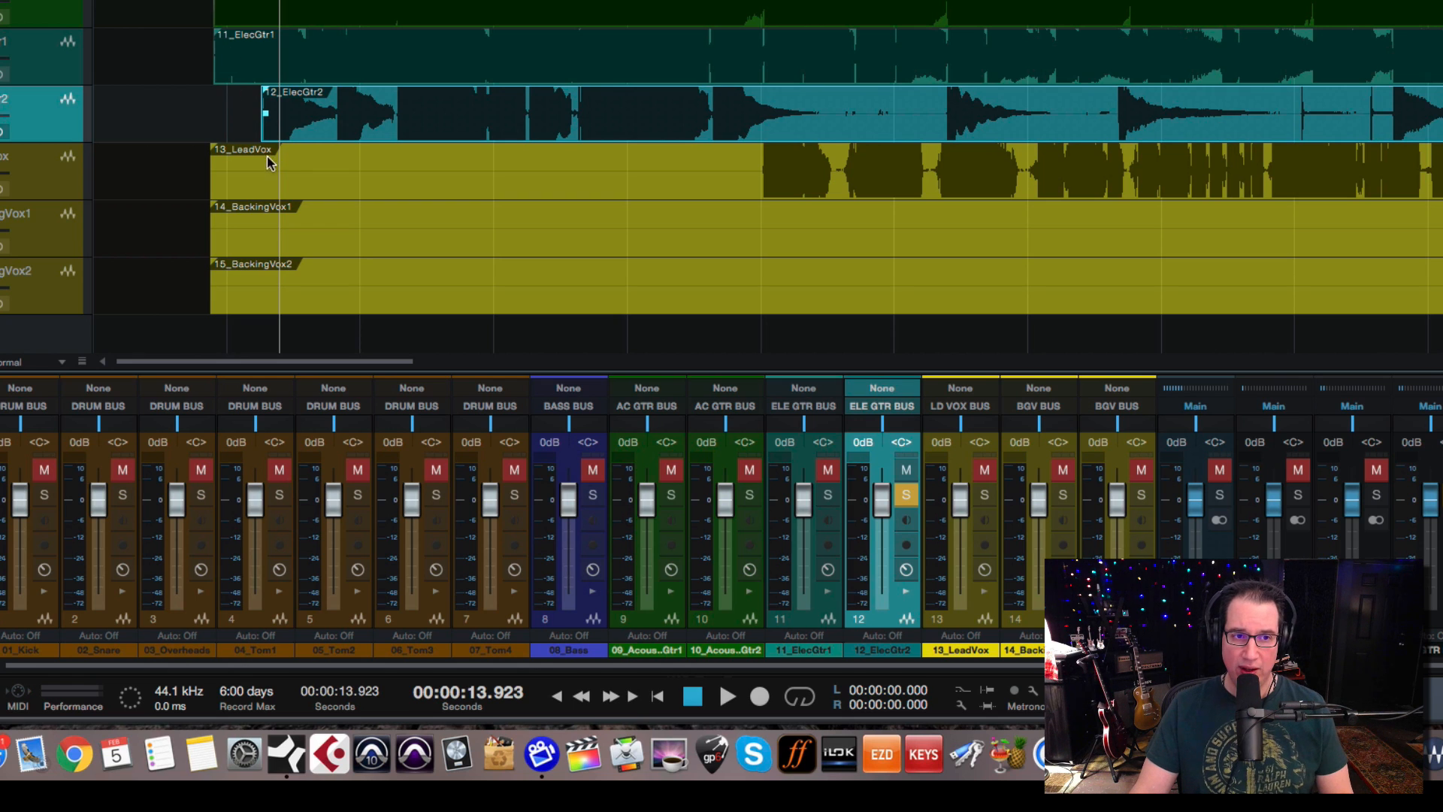
{"action": "left_click", "coordinate": [285, 182]}
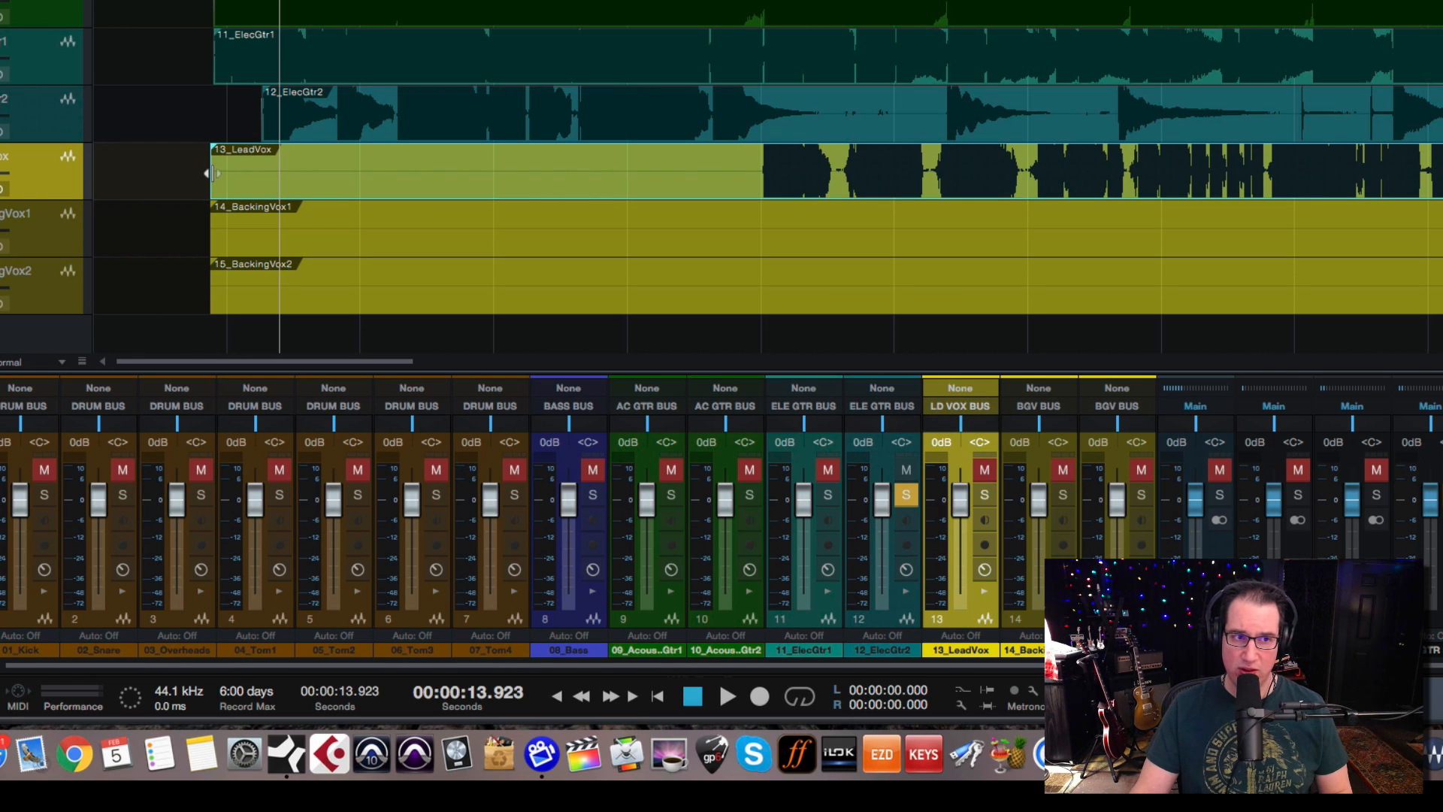
{"action": "left_click_drag", "start_coordinate": [211, 177], "coordinate": [750, 150]}
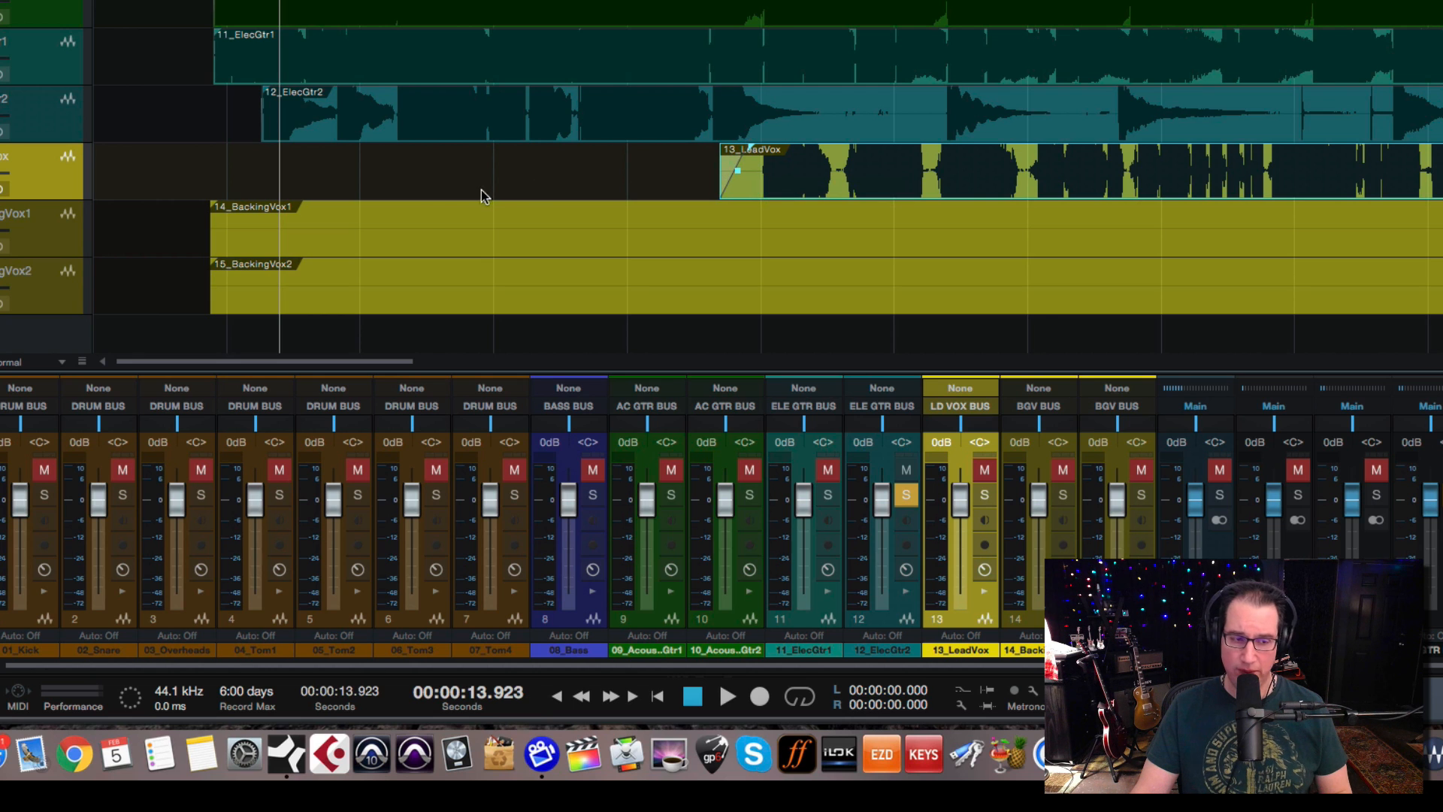
Step: Trim the starts of the 14_BackingVox1 and 15_BackingVox2 clips together to about 106 seconds and give both a fade-in of about 1.3 seconds
{"action": "key", "text": "w"}
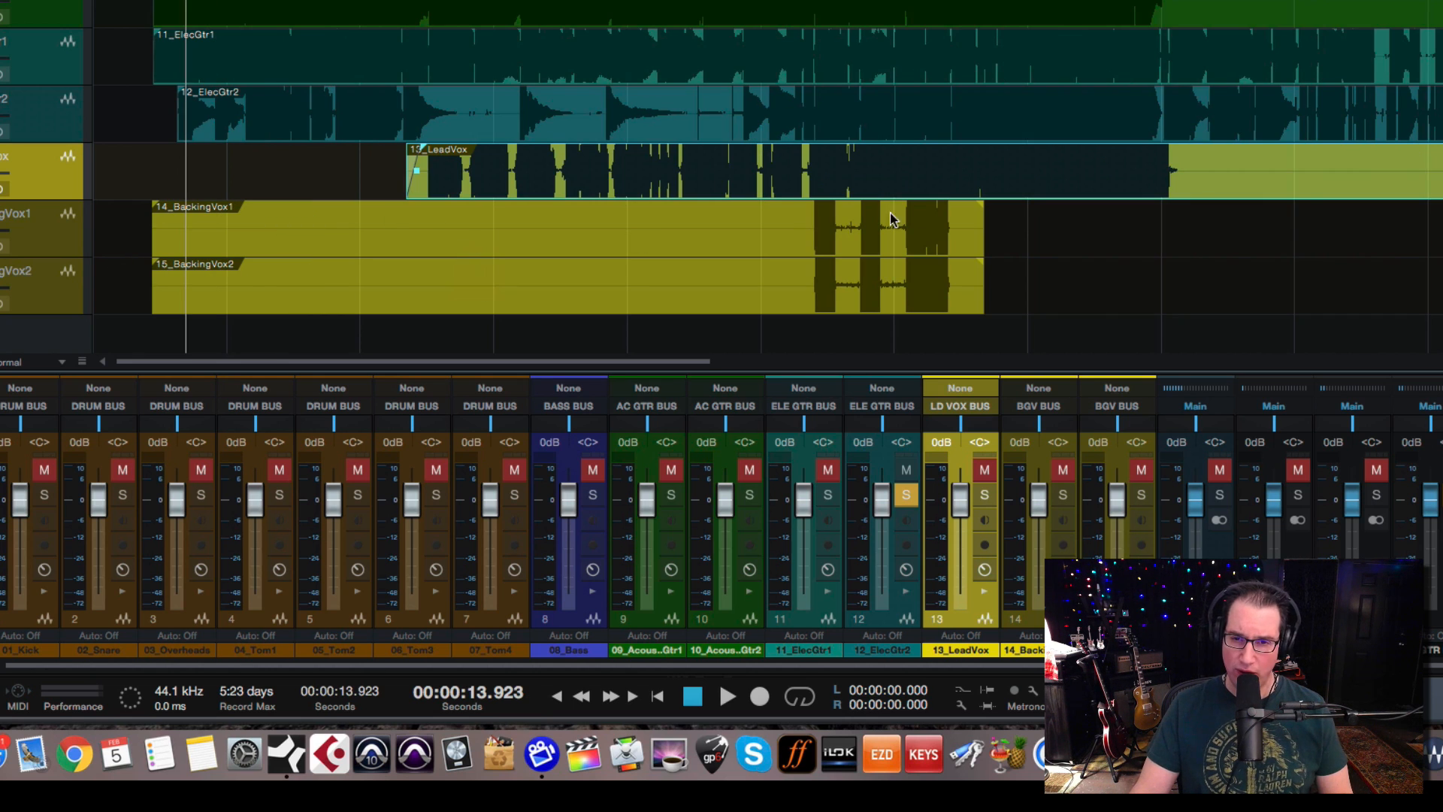
{"action": "left_click", "coordinate": [314, 237]}
{"action": "left_click", "coordinate": [309, 311], "text": "shift"}
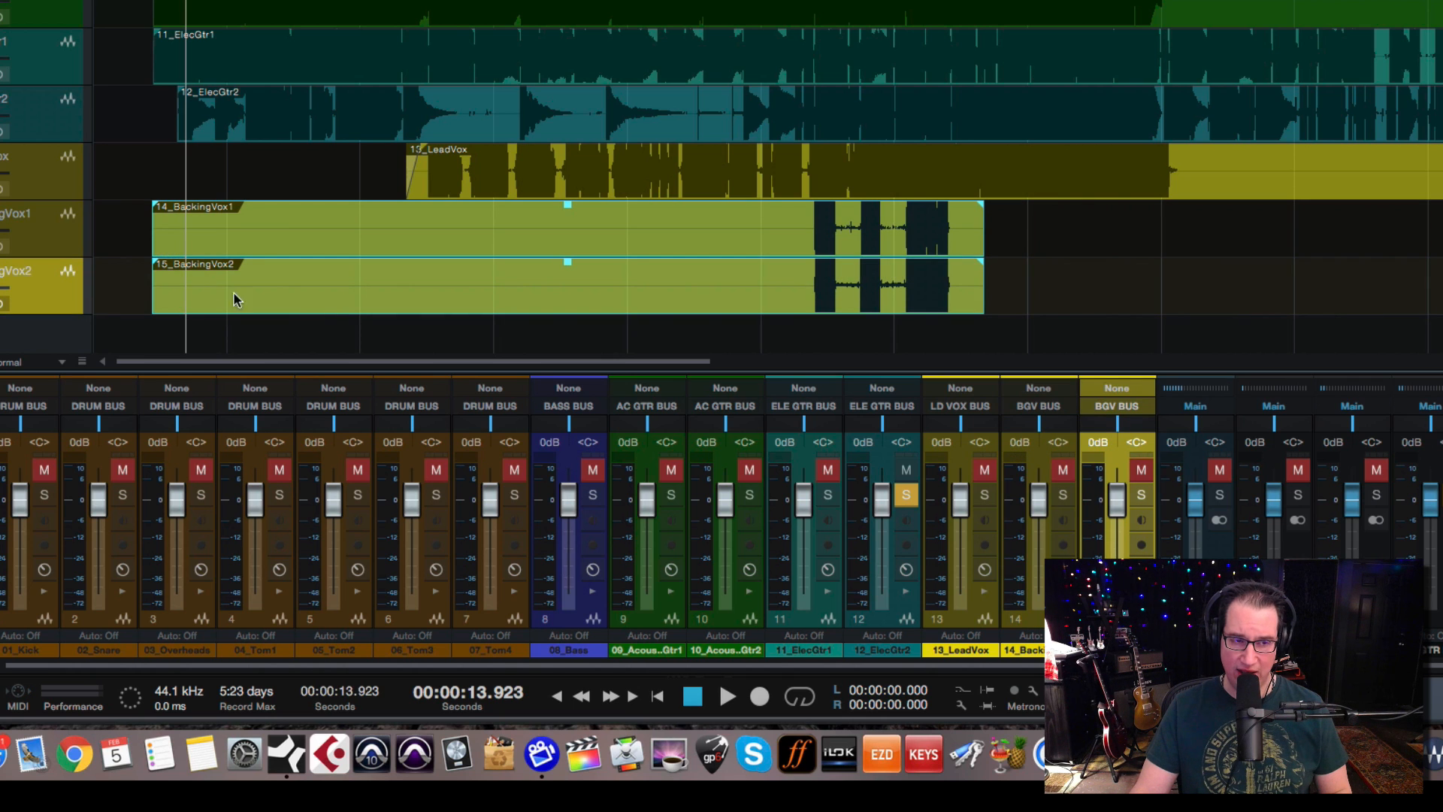
{"action": "left_click_drag", "start_coordinate": [148, 279], "coordinate": [792, 243]}
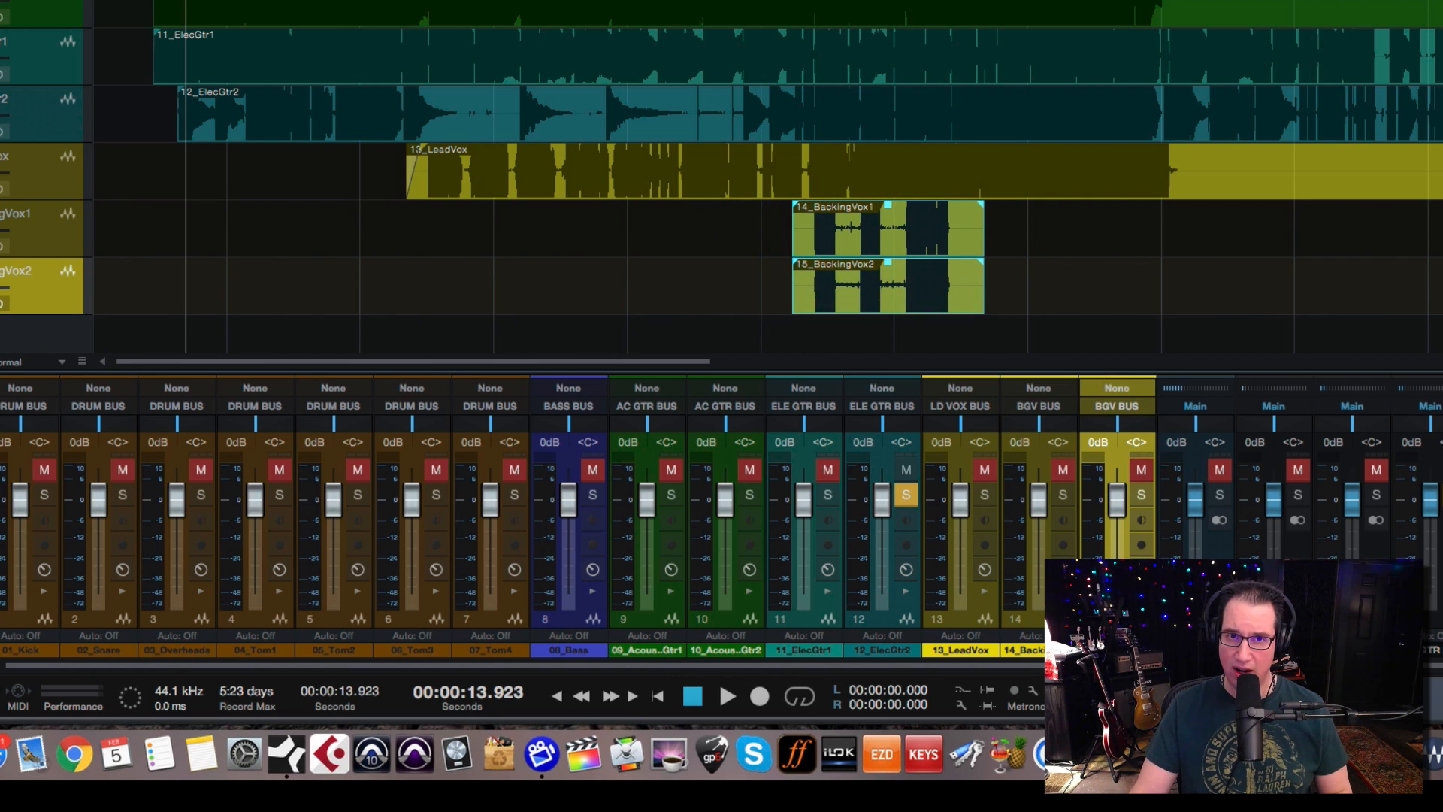
{"action": "key", "text": "e"}
{"action": "key", "text": "e"}
{"action": "key", "text": "e"}
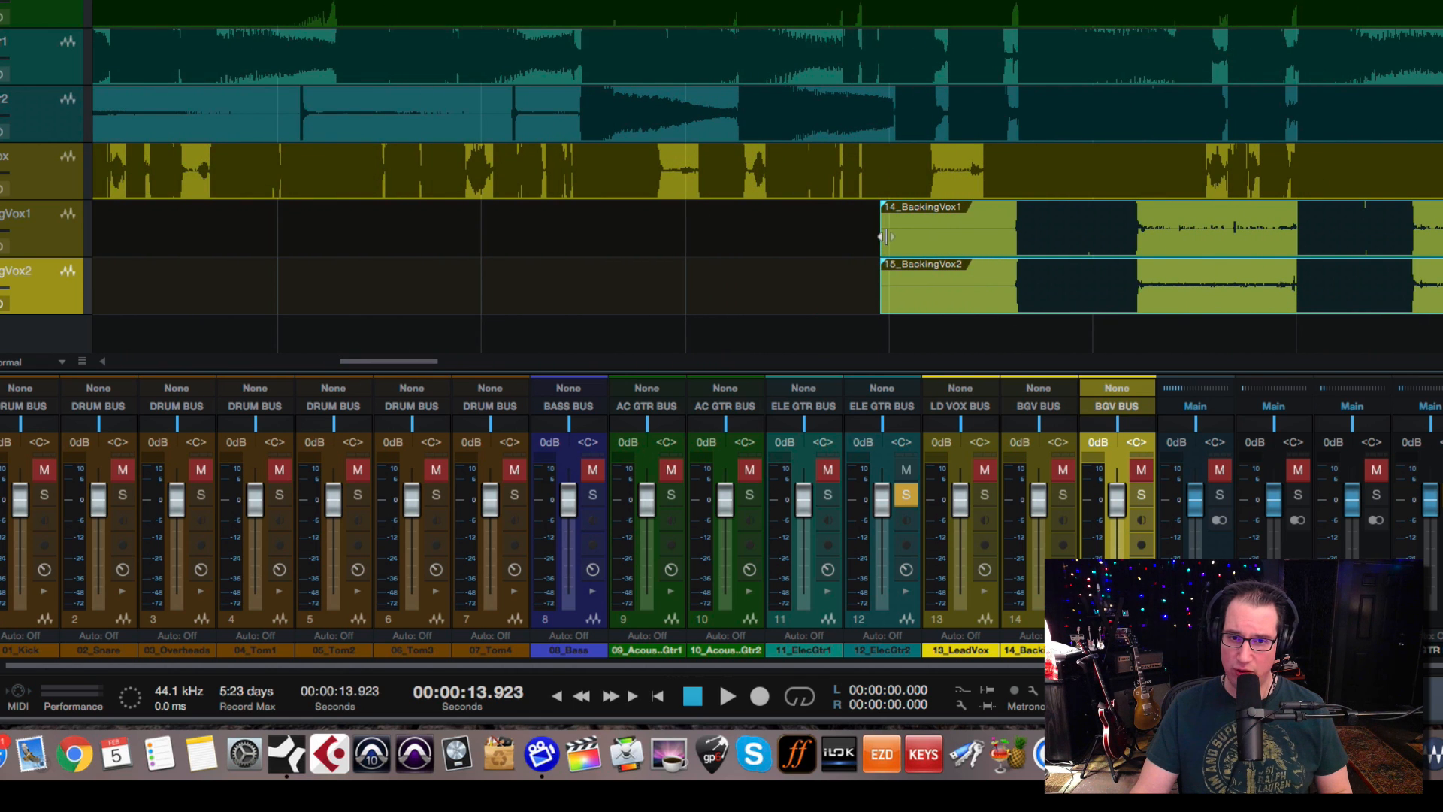
{"action": "left_click_drag", "start_coordinate": [885, 236], "coordinate": [988, 208]}
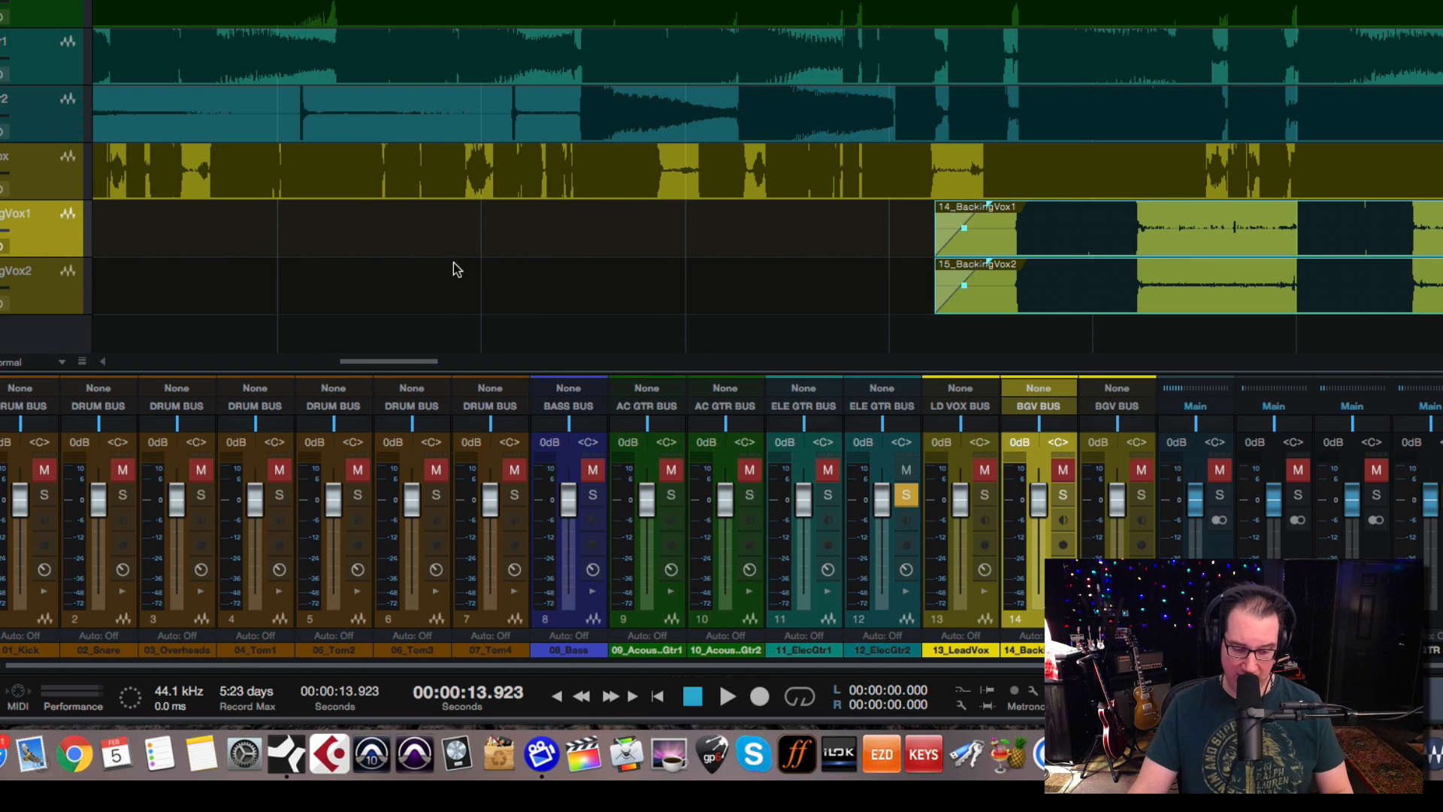
Step: Trim the ends of the 14_BackingVox1 and 15_BackingVox2 clips together to just after their last sound and add a fade-out of about 1 second
{"action": "key", "text": "z"}
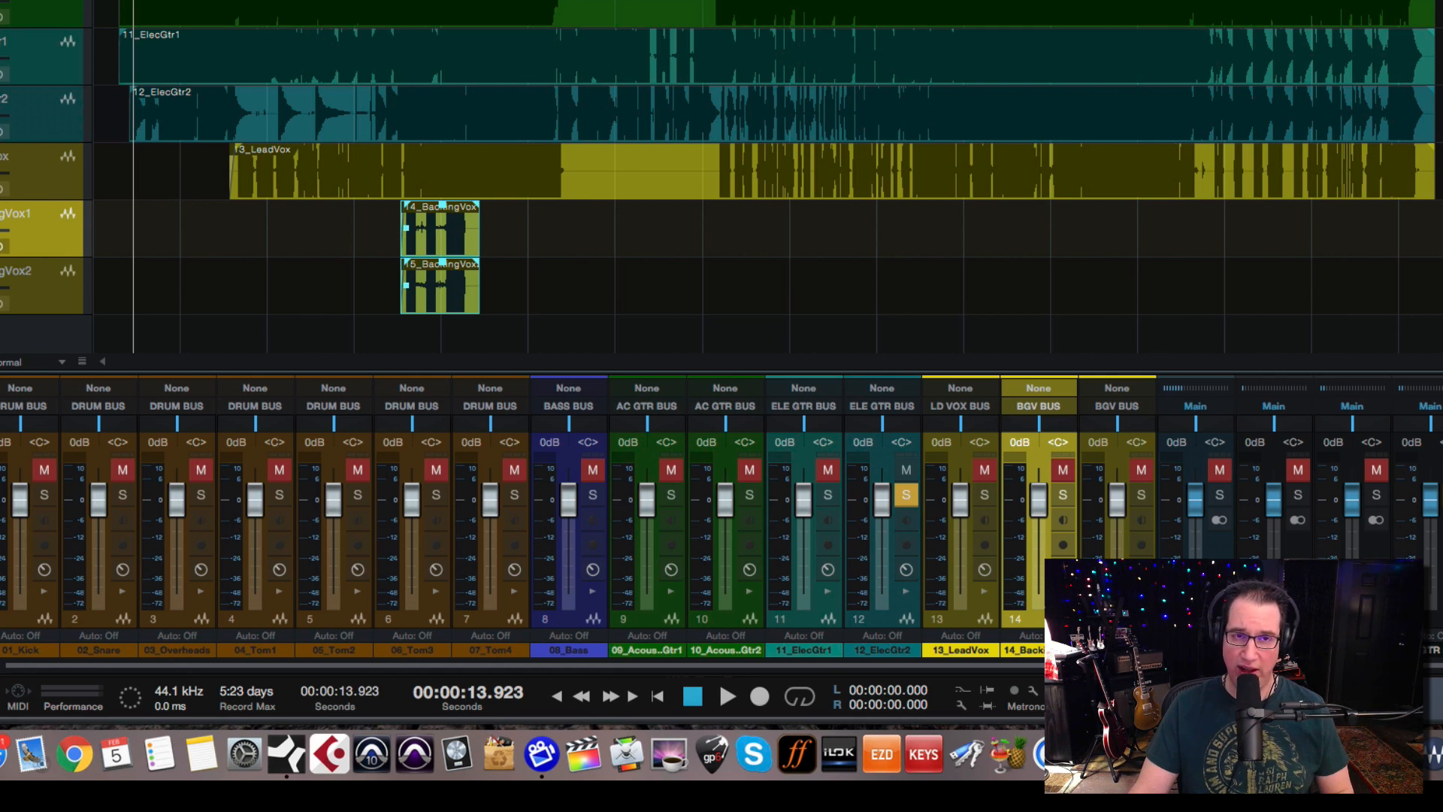
{"action": "key", "text": "z"}
{"action": "key", "text": "e"}
{"action": "key", "text": "e"}
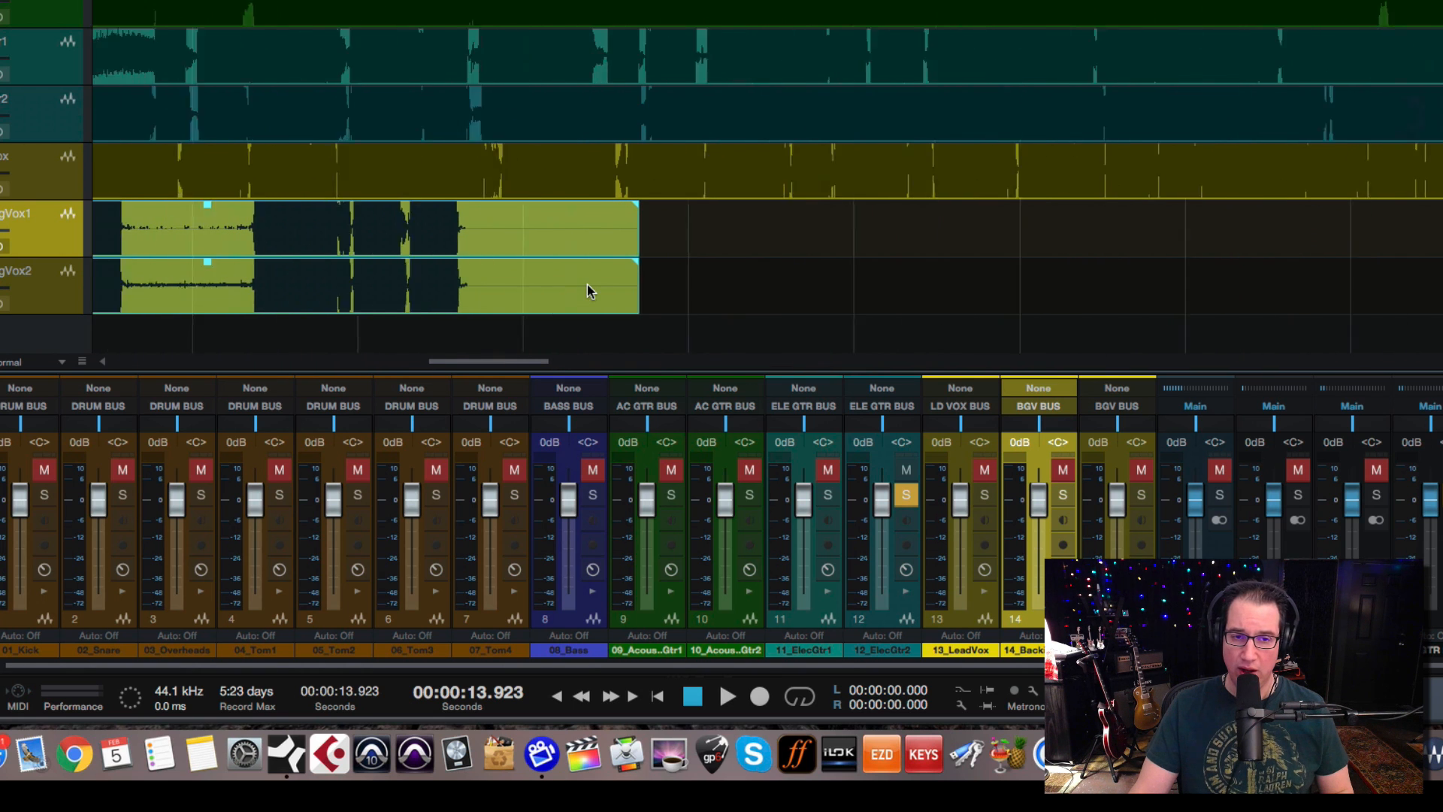
{"action": "left_click_drag", "start_coordinate": [754, 232], "coordinate": [597, 218]}
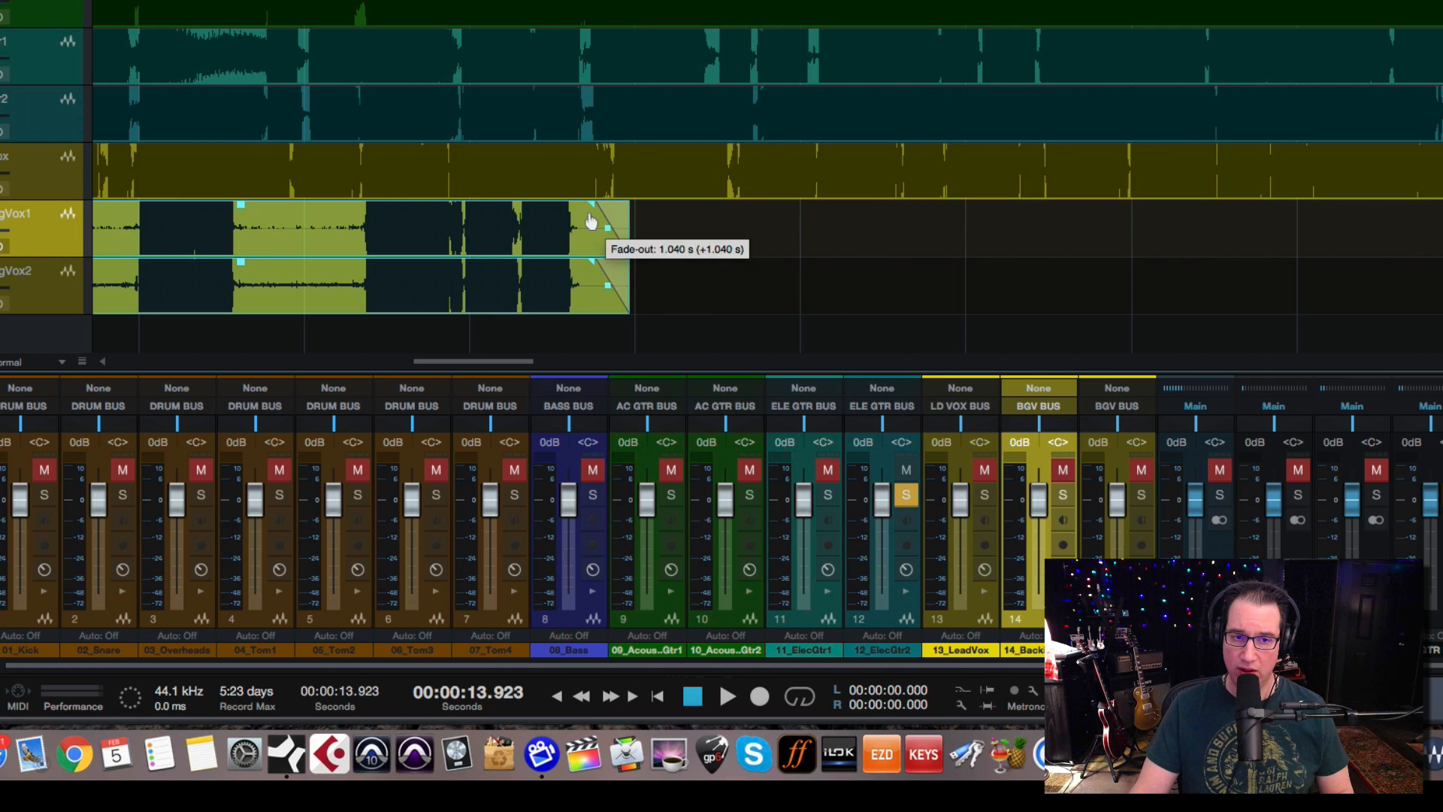
Step: Trim the end of the 13_LeadVox clip to about 7:37.5 and add a fade-out of about 2 seconds
{"action": "scroll", "coordinate": [859, 239], "scroll_direction": "right", "scroll_amount": 5}
{"action": "scroll", "coordinate": [863, 242], "scroll_direction": "right", "scroll_amount": 5}
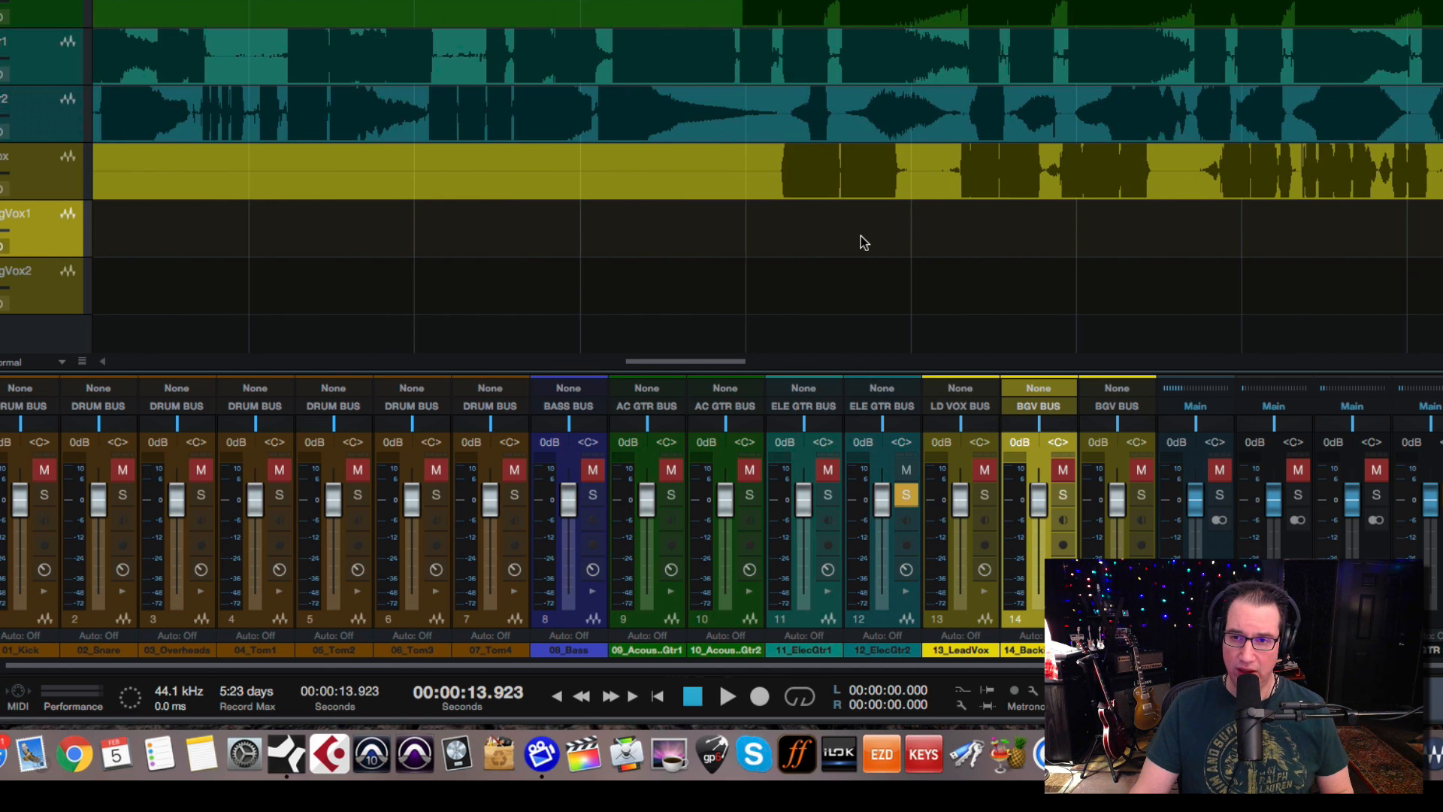
{"action": "scroll", "coordinate": [861, 241], "scroll_direction": "right", "scroll_amount": 10}
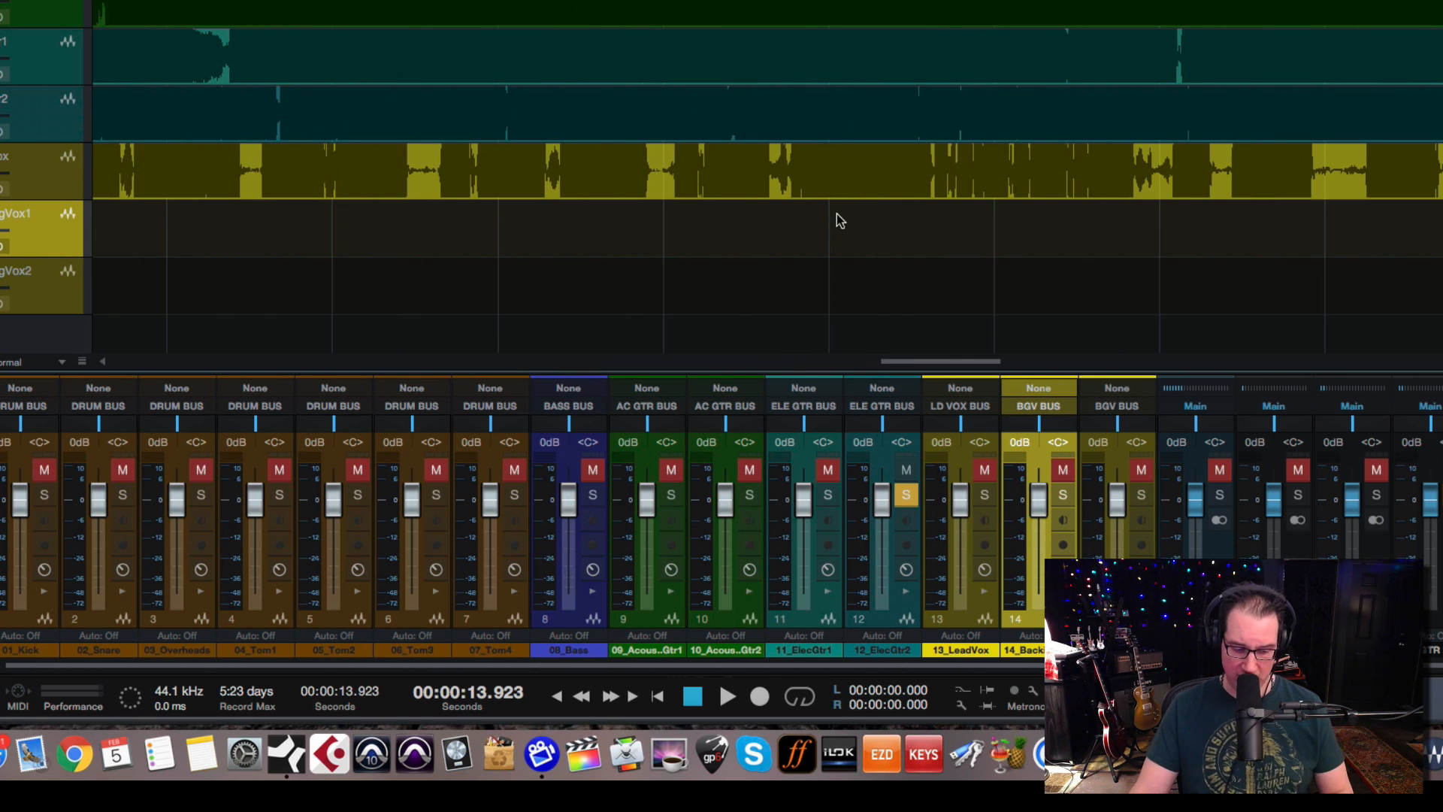
{"action": "key", "text": "alt+z"}
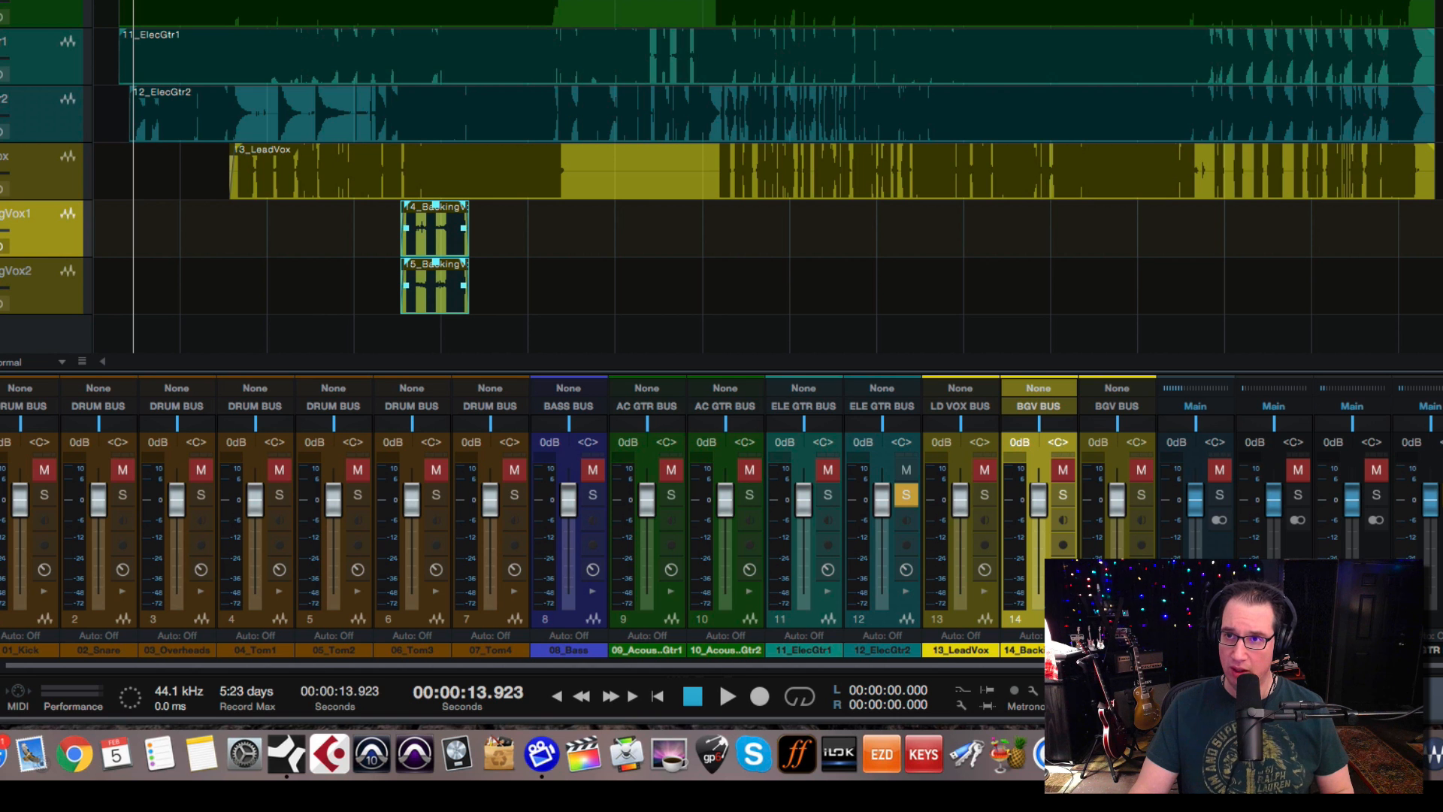
{"action": "left_click", "coordinate": [1421, 2]}
{"action": "scroll", "coordinate": [1300, 213], "scroll_direction": "up", "scroll_amount": 10}
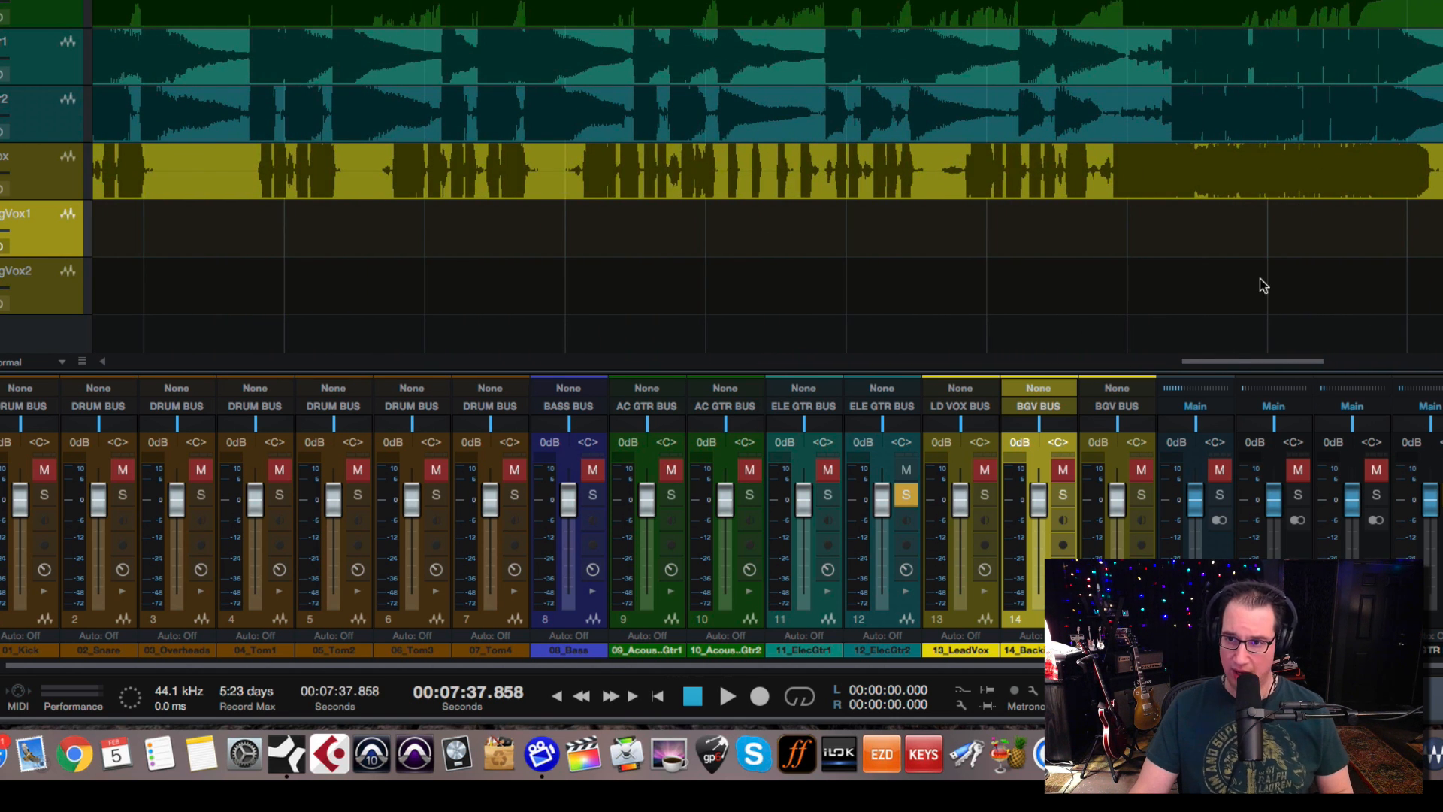
{"action": "scroll", "coordinate": [1259, 283], "scroll_direction": "right", "scroll_amount": 5}
{"action": "left_click_drag", "start_coordinate": [1007, 162], "coordinate": [810, 146]}
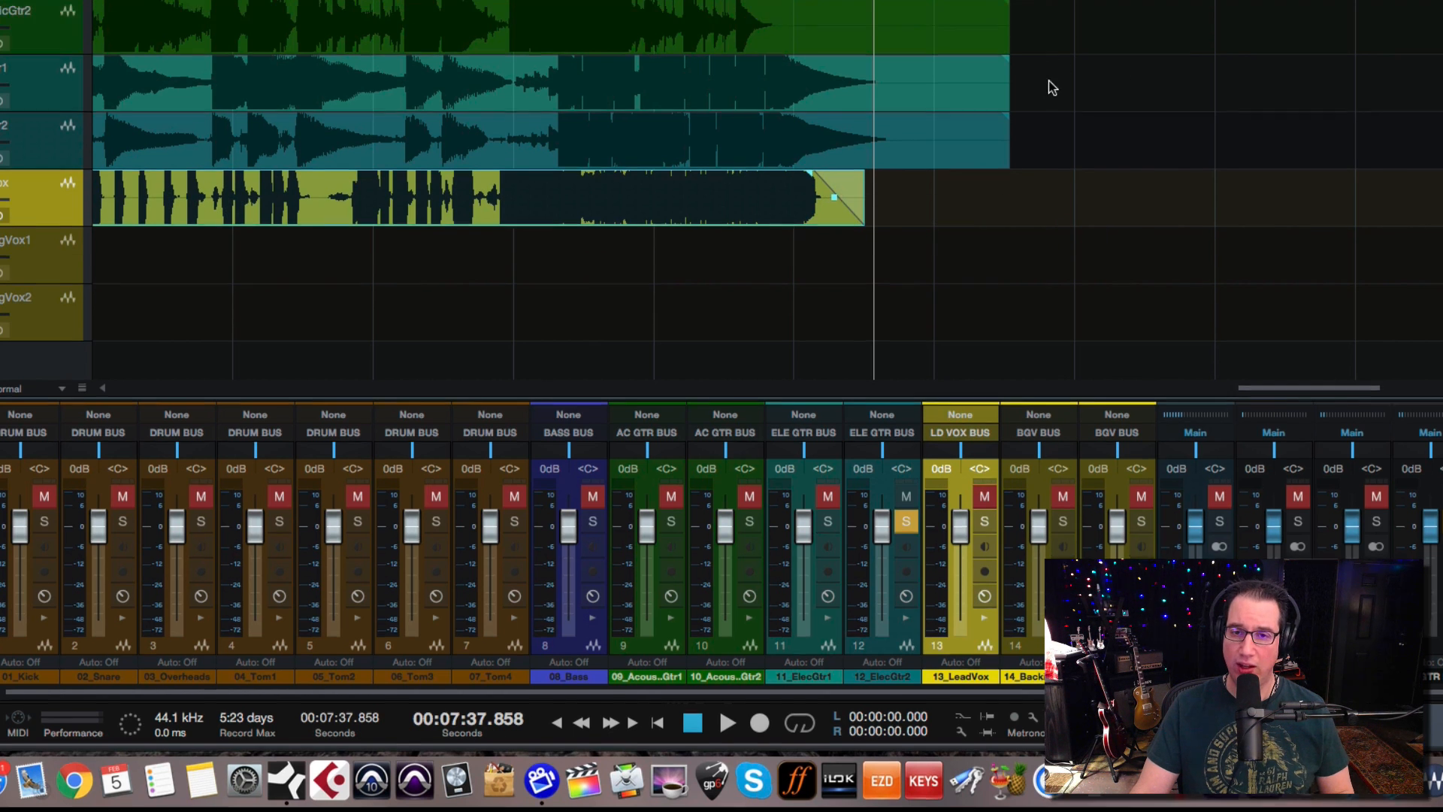
Step: Add end fade-outs of about 3.6 seconds to both electric guitar clips and about 4.5 seconds to both acoustic guitar clips
{"action": "left_click_drag", "start_coordinate": [1050, 45], "coordinate": [959, 121]}
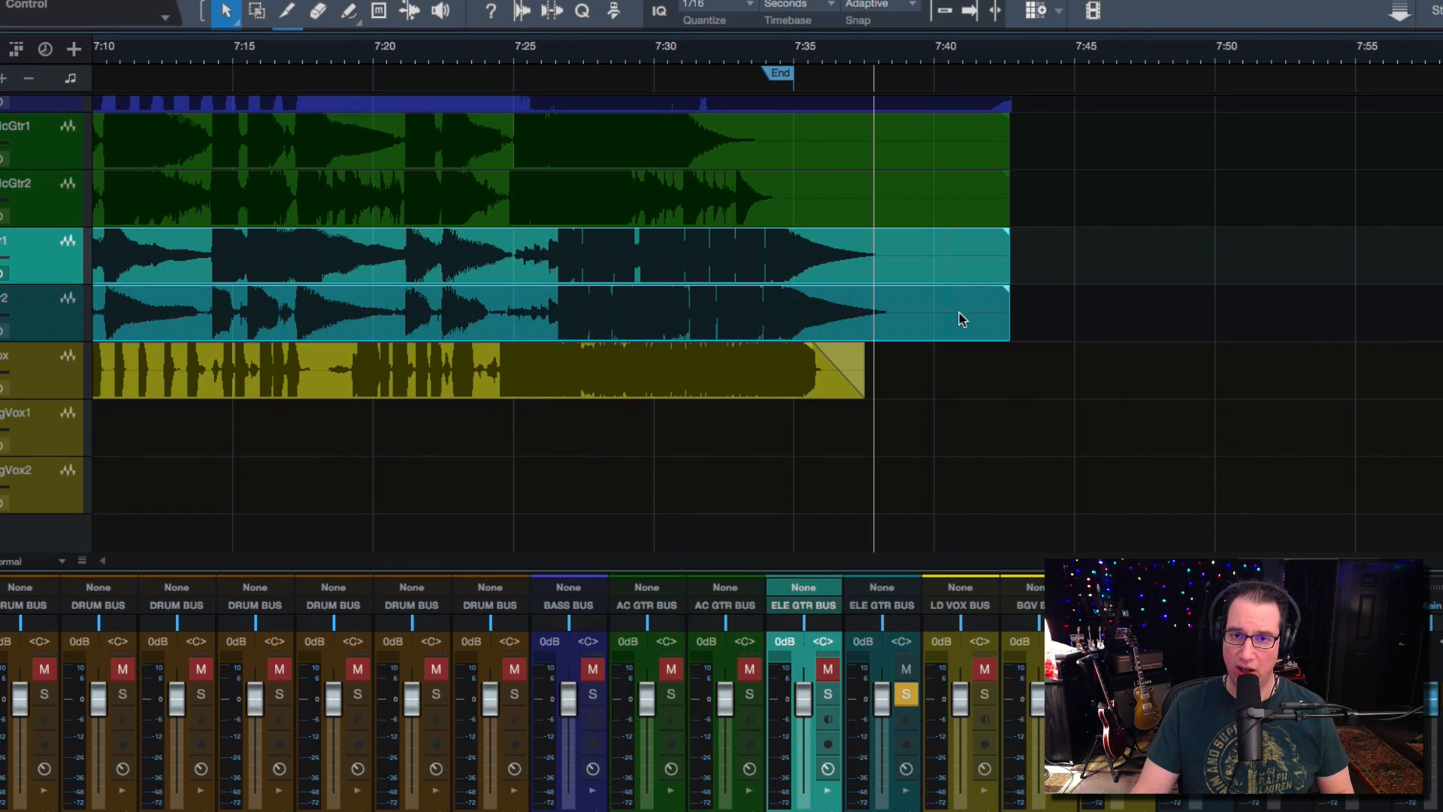
{"action": "left_click_drag", "start_coordinate": [1004, 297], "coordinate": [908, 300]}
{"action": "scroll", "coordinate": [997, 376], "scroll_direction": "up", "scroll_amount": 4}
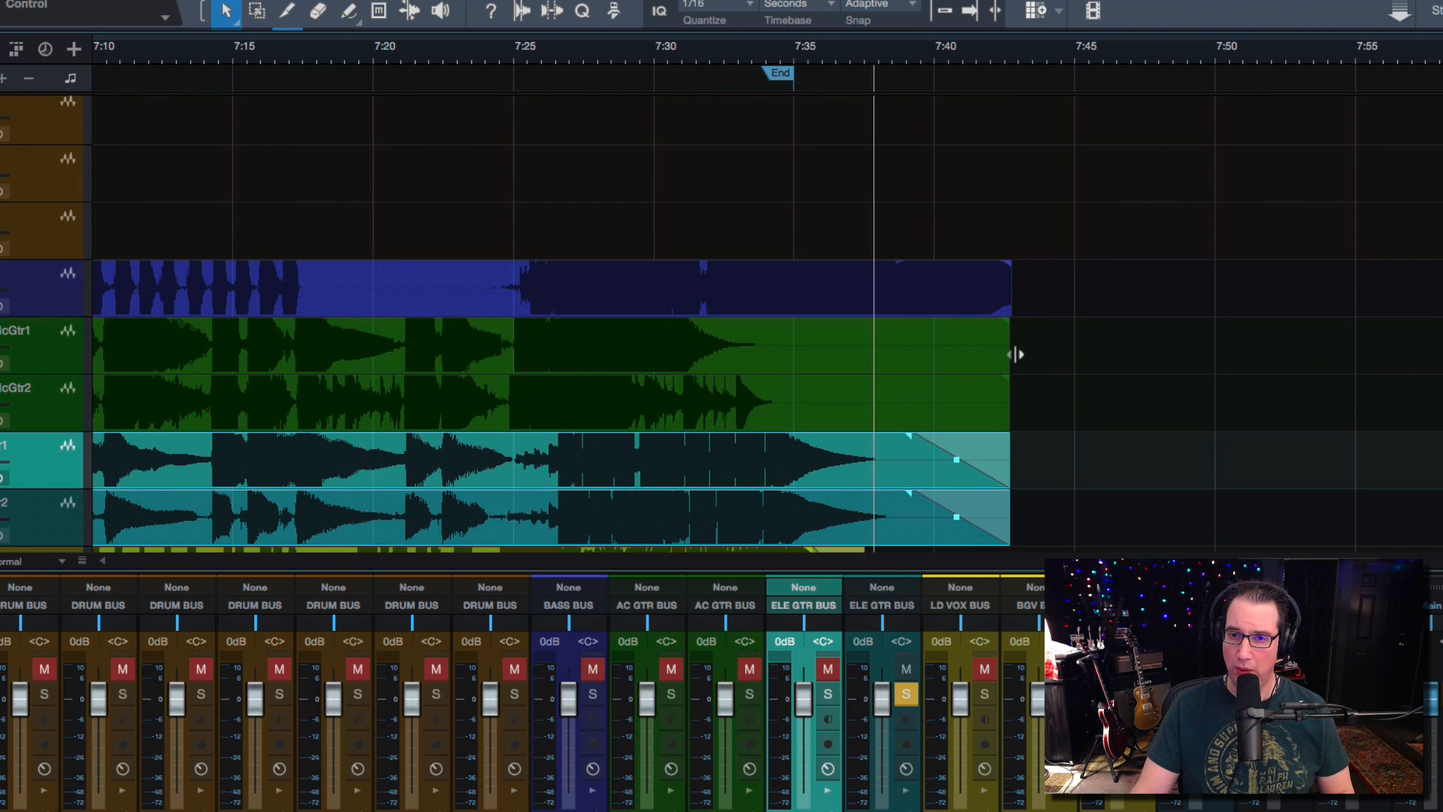
{"action": "left_click_drag", "start_coordinate": [1010, 354], "coordinate": [884, 388]}
{"action": "left_click", "coordinate": [956, 404], "text": "shift"}
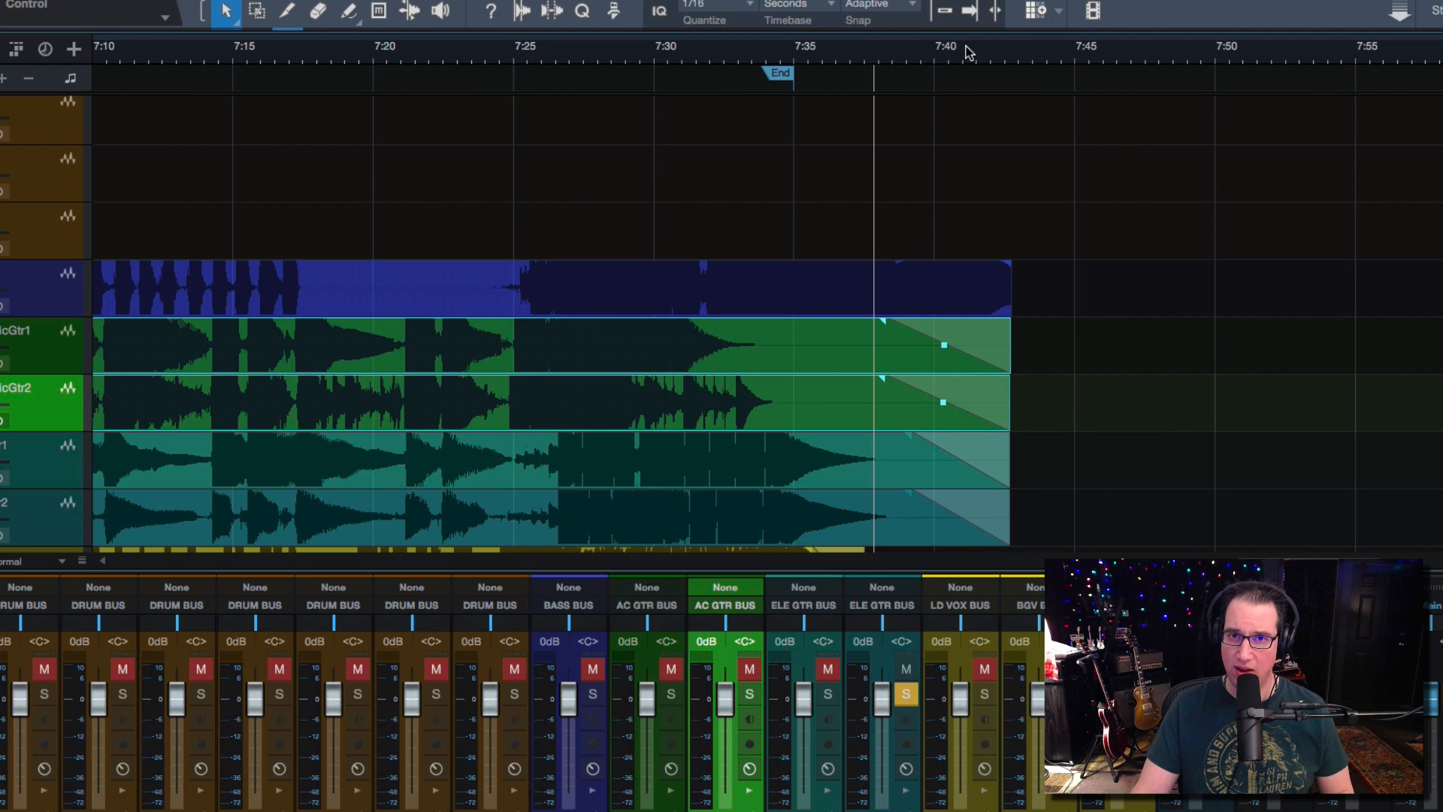
Step: Clear the current solo, solo the 08_Bass track and play its ending from about 7:25
{"action": "left_click_drag", "start_coordinate": [968, 52], "coordinate": [1012, 209]}
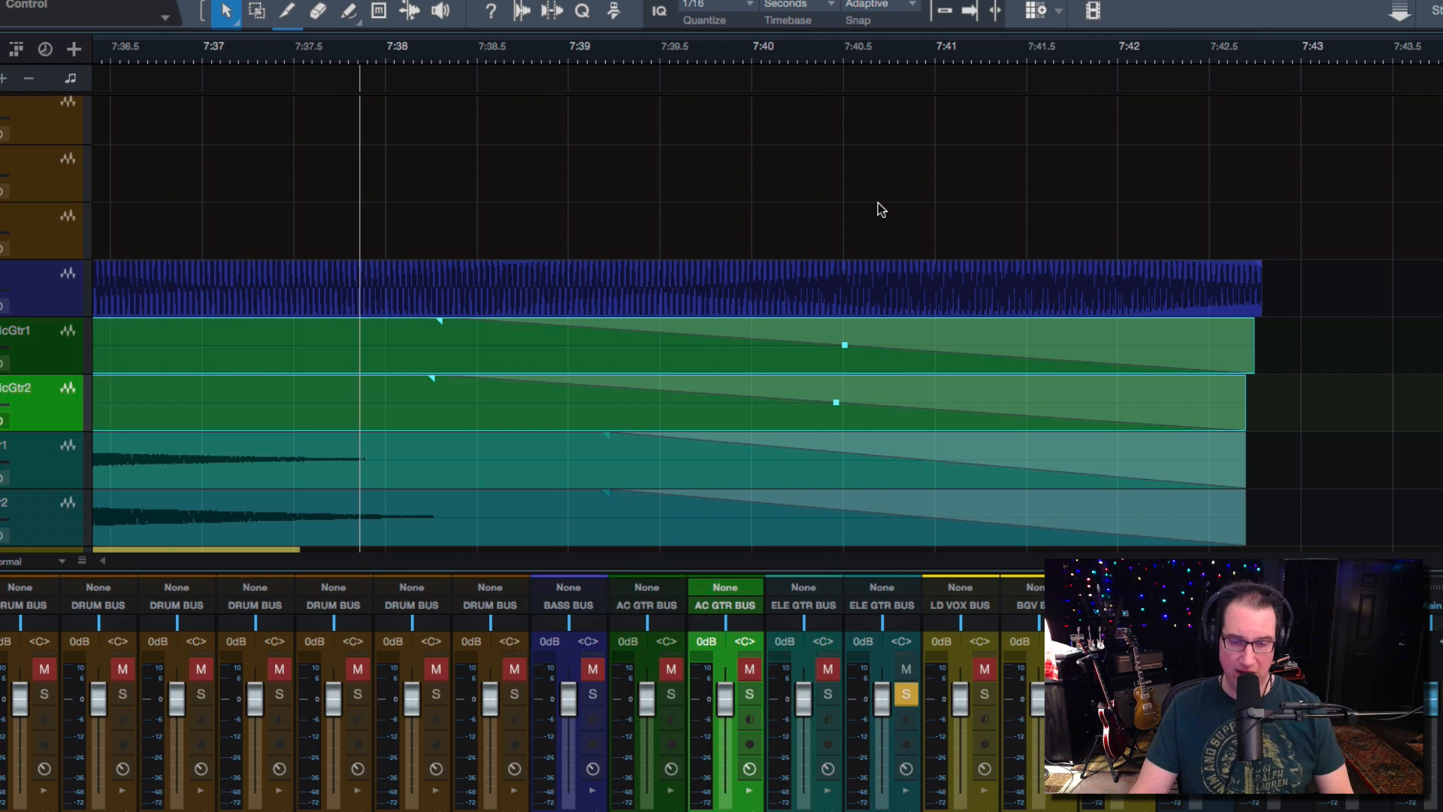
{"action": "key", "text": "e"}
{"action": "key", "text": "e"}
{"action": "scroll", "coordinate": [692, 268], "scroll_direction": "left", "scroll_amount": 5}
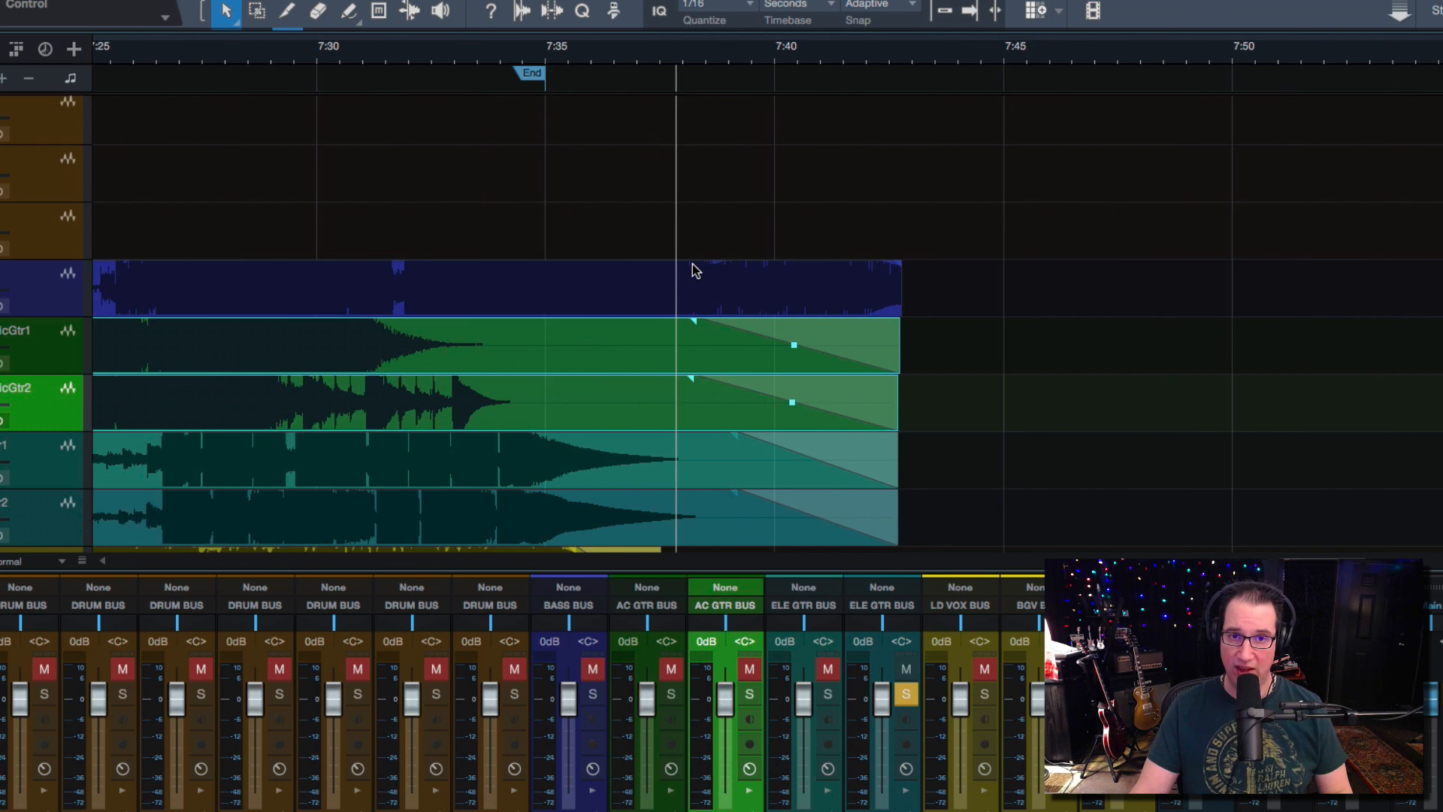
{"action": "scroll", "coordinate": [692, 268], "scroll_direction": "left", "scroll_amount": 5}
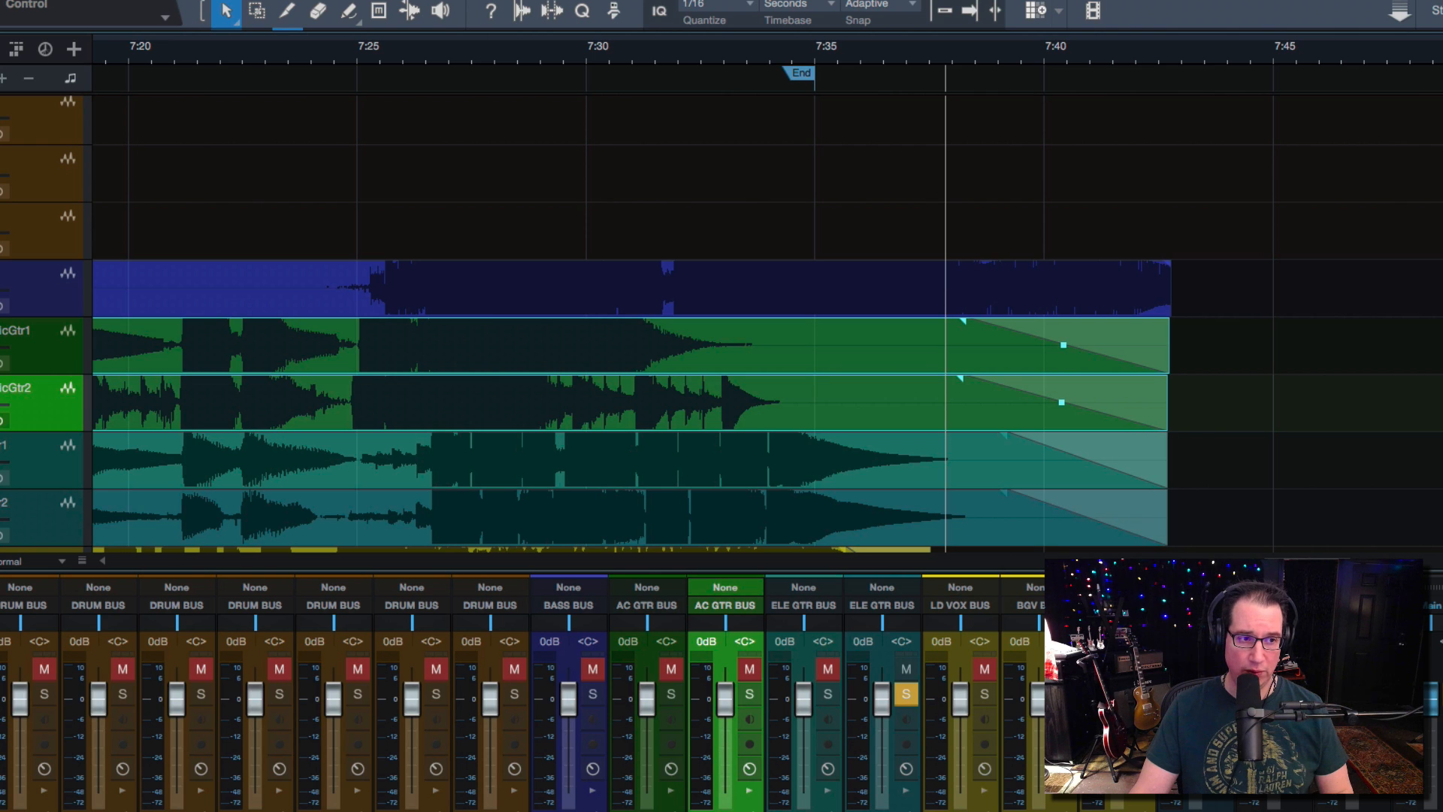
{"action": "key", "text": "shift+m"}
{"action": "key", "text": "shift+s"}
{"action": "left_click", "coordinate": [593, 694]}
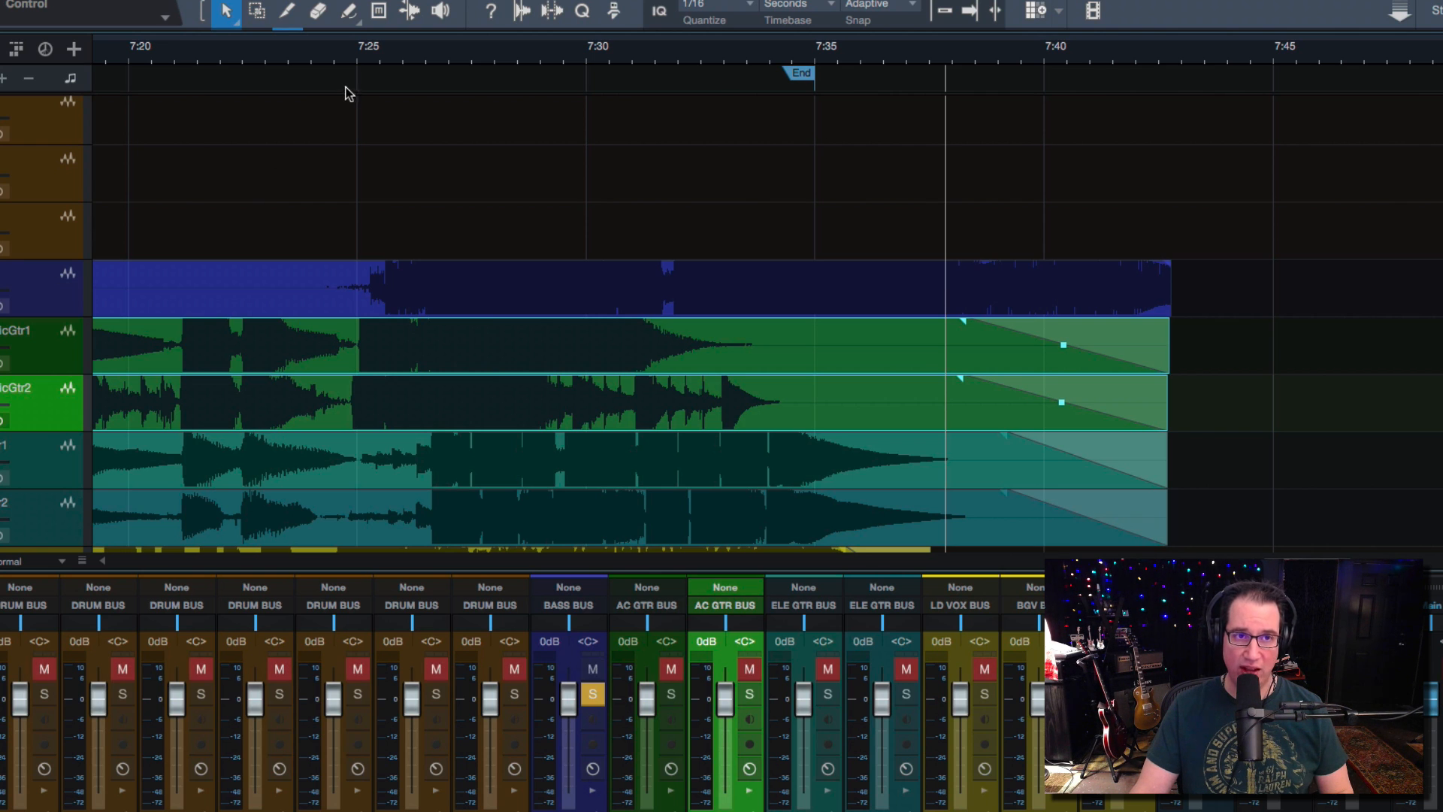
{"action": "left_click", "coordinate": [348, 56]}
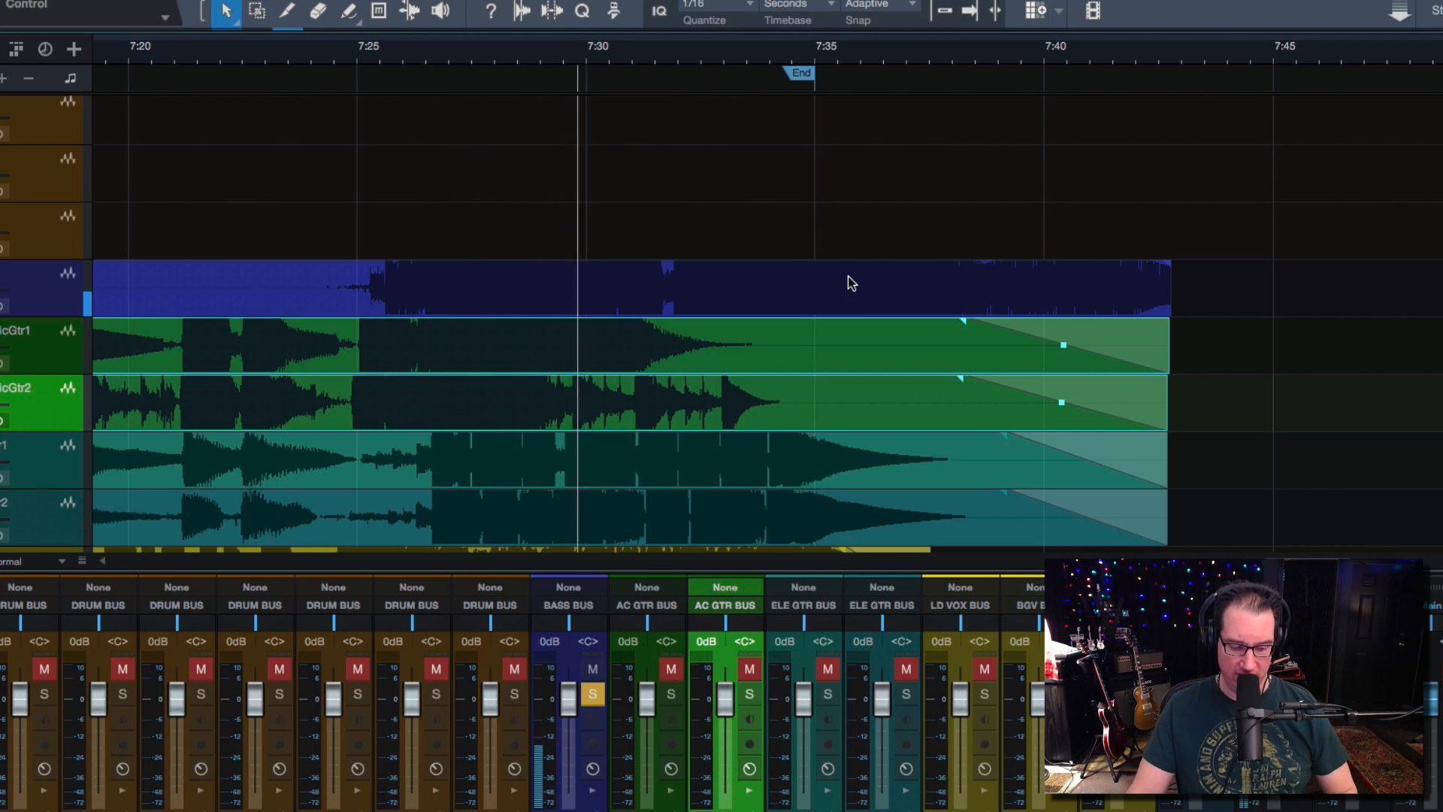
Step: Add a fade-out of about 2.2 seconds at the end of the 08_Bass clip
{"action": "scroll", "coordinate": [779, 245], "scroll_direction": "up", "scroll_amount": 4}
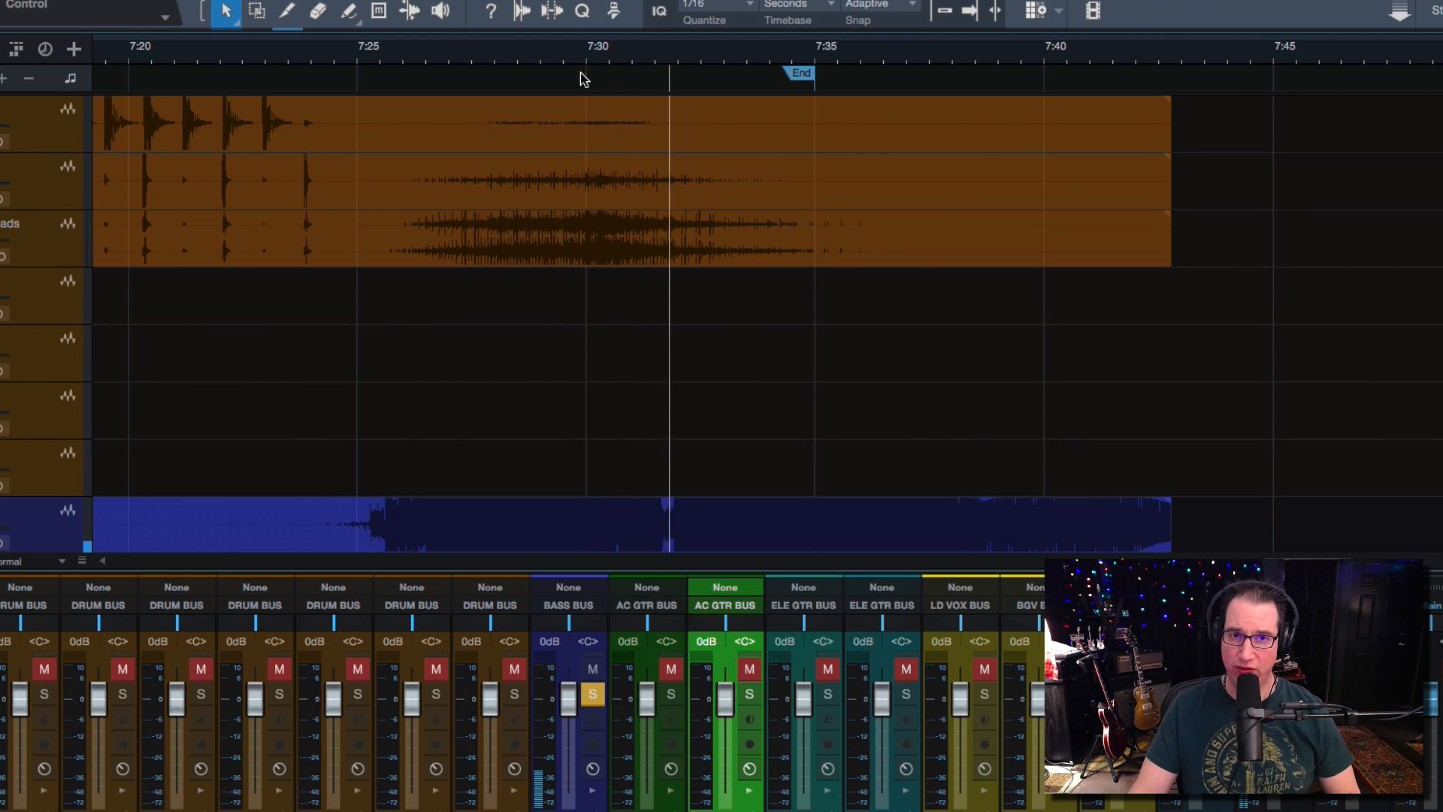
{"action": "scroll", "coordinate": [757, 331], "scroll_direction": "down", "scroll_amount": 2}
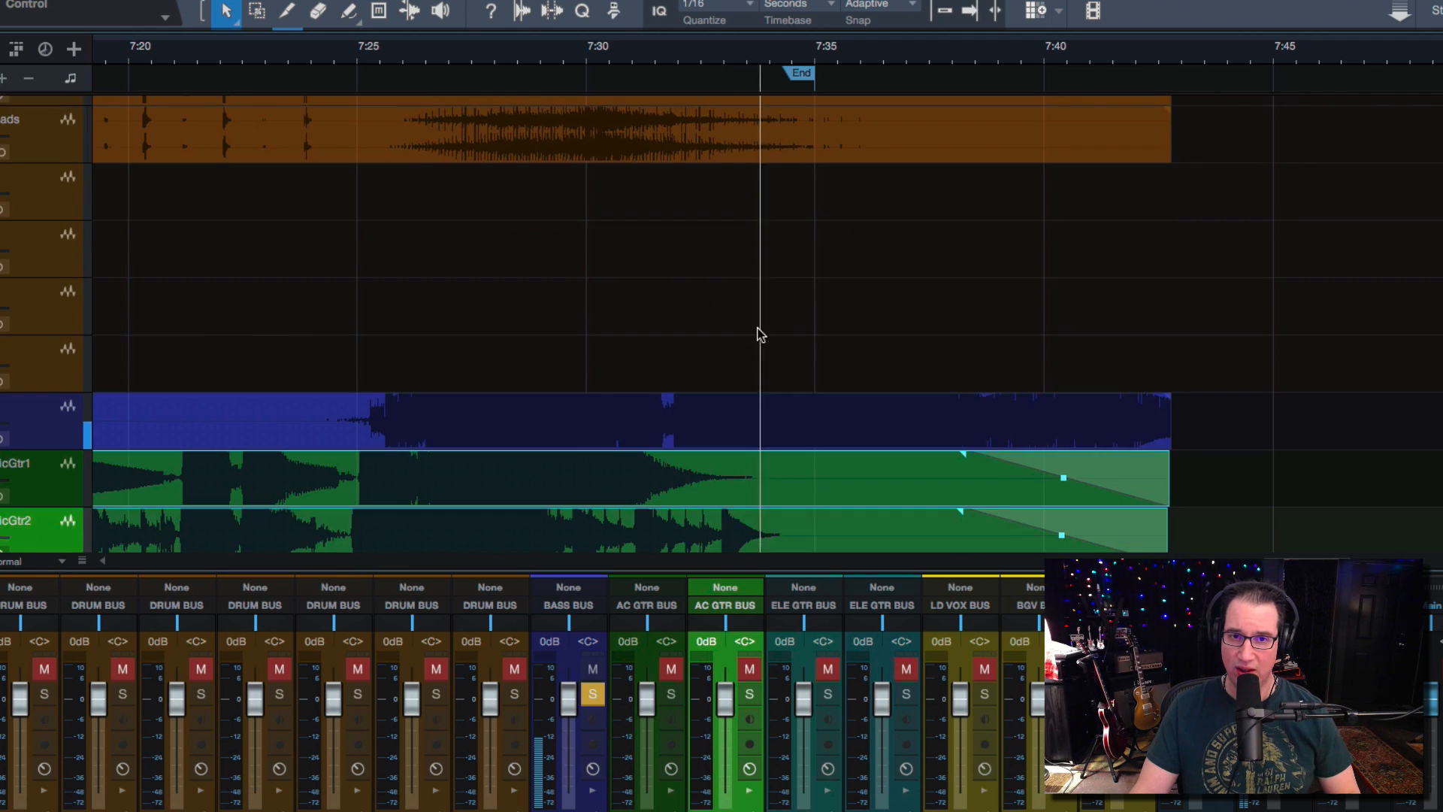
{"action": "scroll", "coordinate": [760, 335], "scroll_direction": "down", "scroll_amount": 1}
{"action": "scroll", "coordinate": [789, 251], "scroll_direction": "up", "scroll_amount": 1}
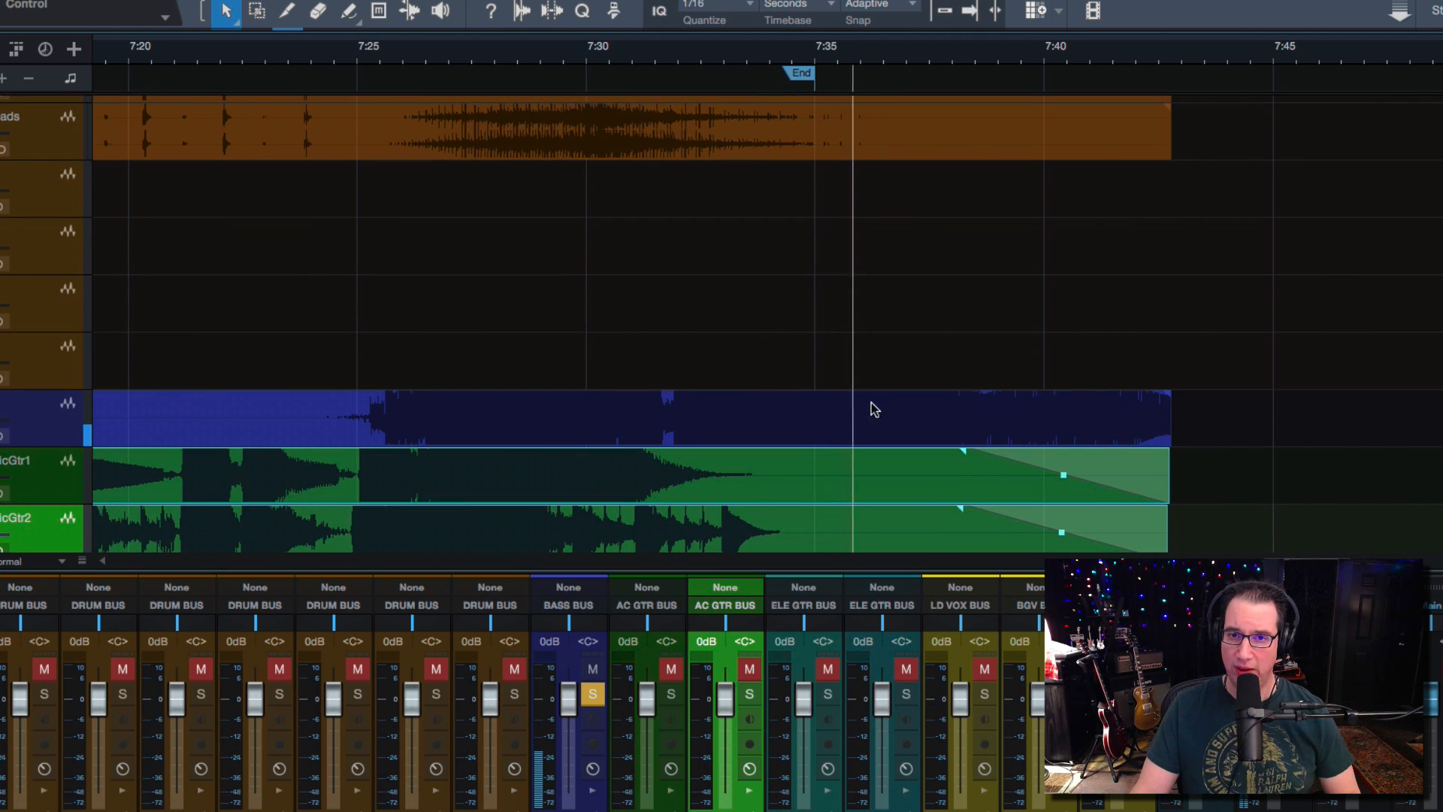
{"action": "left_click", "coordinate": [1166, 402]}
{"action": "left_click_drag", "start_coordinate": [1166, 402], "coordinate": [1070, 404]}
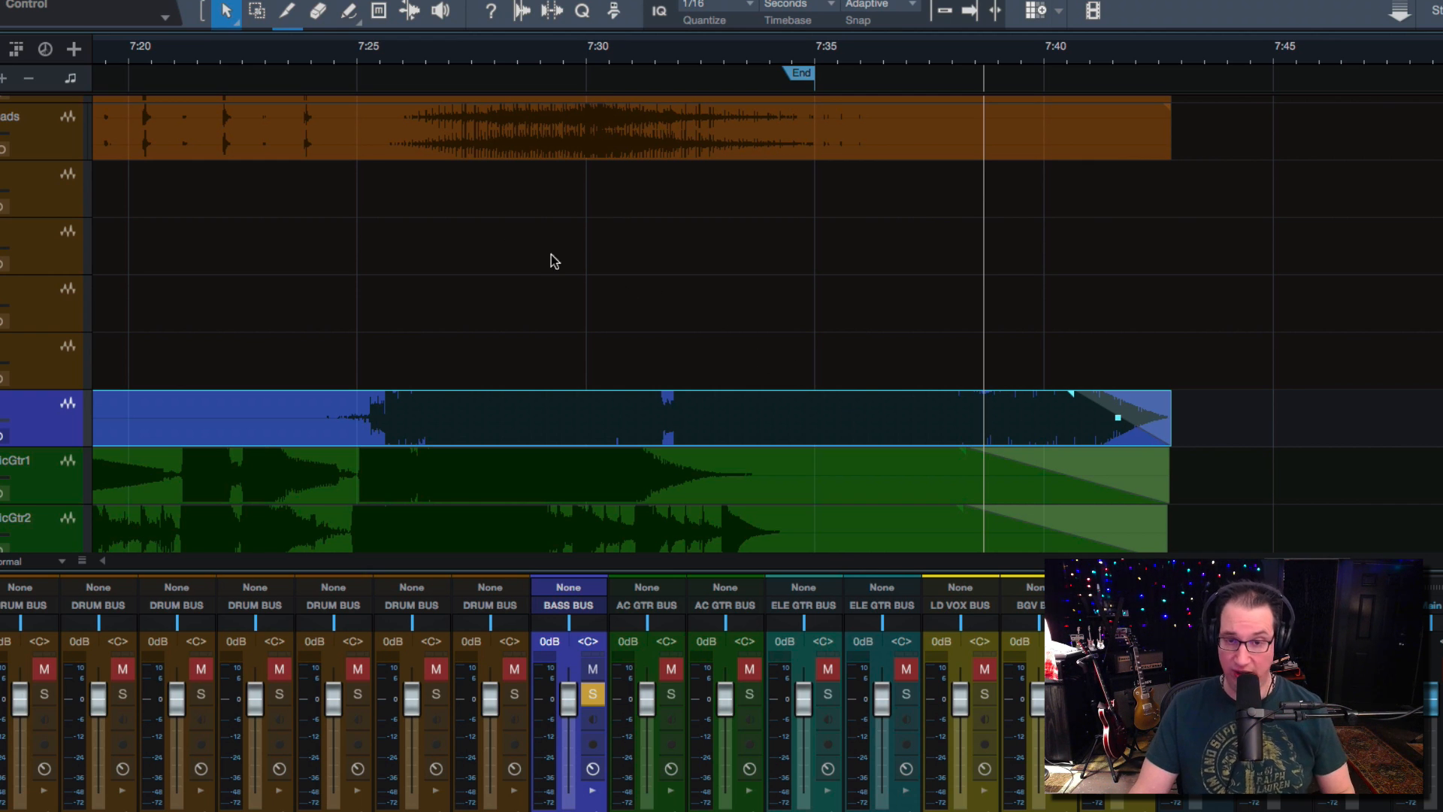
Step: Add a fade-out of about 1.8 seconds to the ends of the four tom clips together, 04_Tom1 to 07_Tom4
{"action": "scroll", "coordinate": [774, 332], "scroll_direction": "up", "scroll_amount": 2}
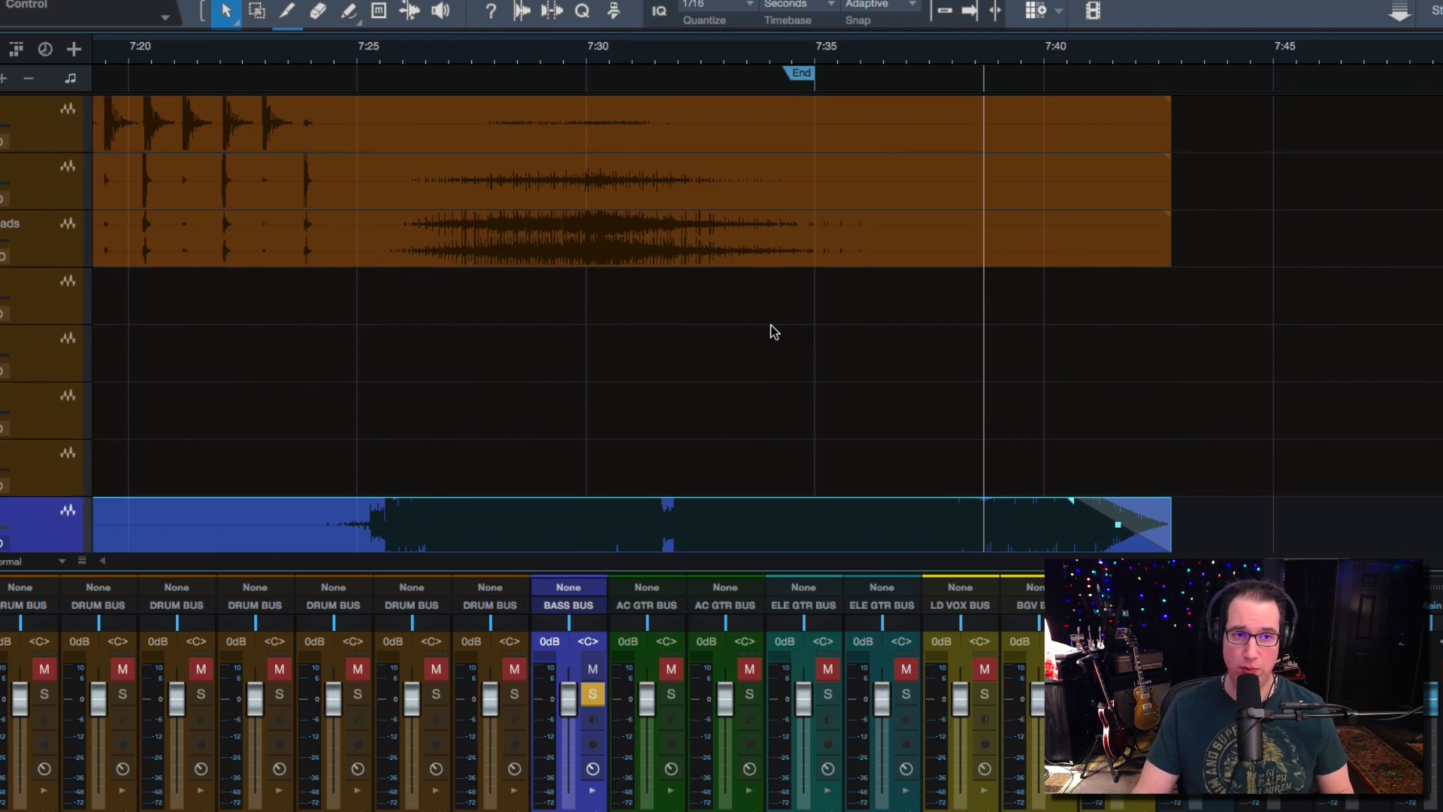
{"action": "scroll", "coordinate": [483, 381], "scroll_direction": "left", "scroll_amount": 10}
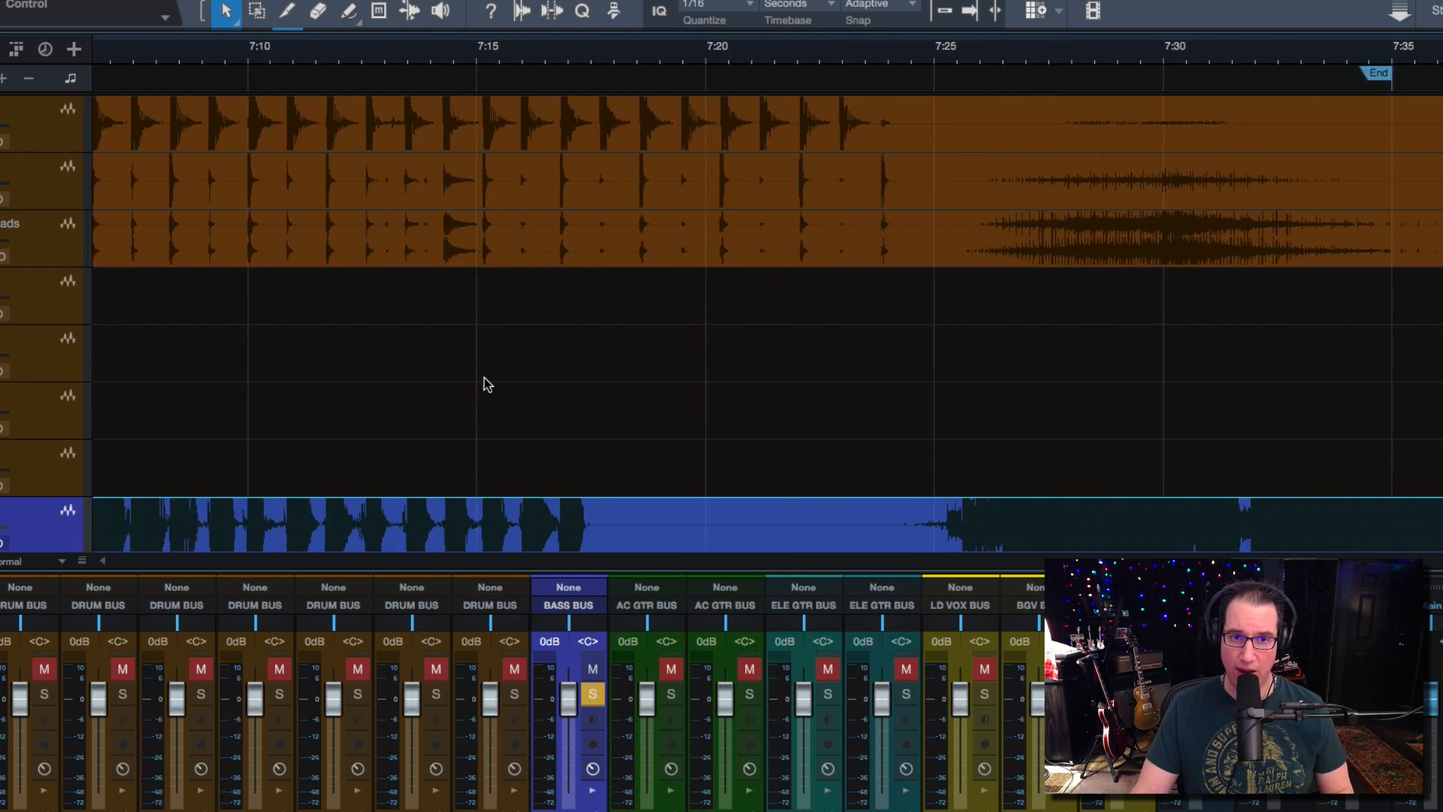
{"action": "scroll", "coordinate": [484, 377], "scroll_direction": "down", "scroll_amount": 5}
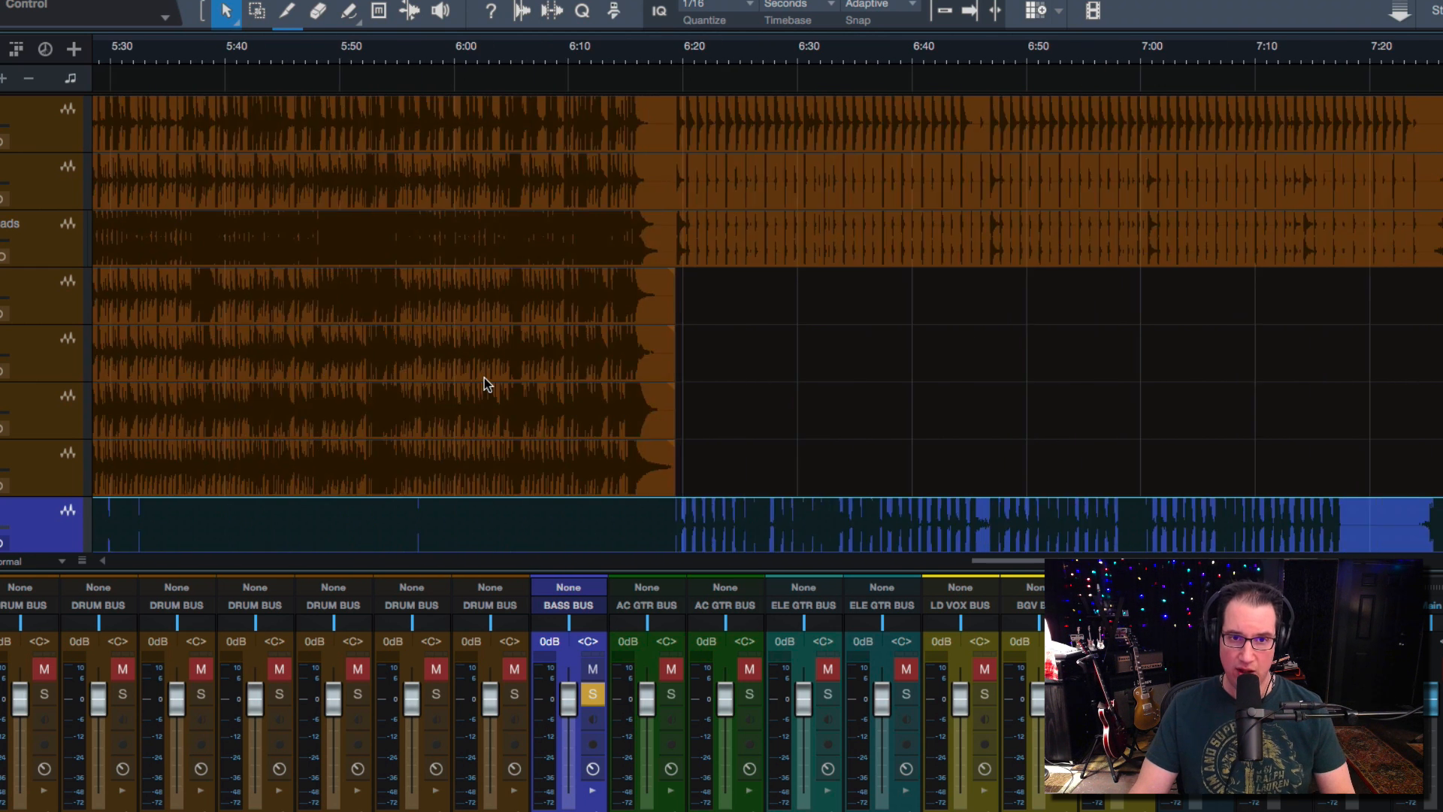
{"action": "scroll", "coordinate": [919, 309], "scroll_direction": "right", "scroll_amount": 5}
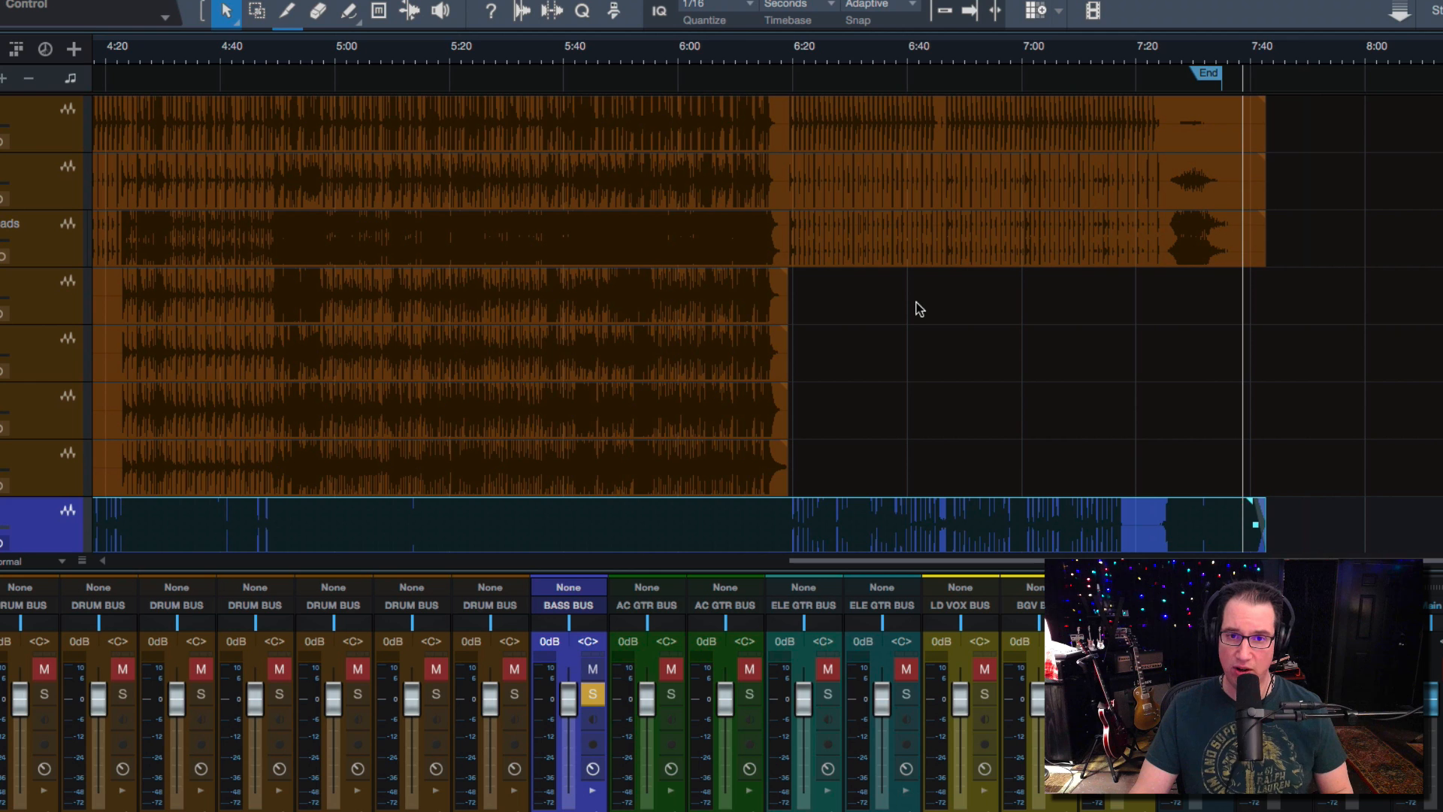
{"action": "left_click_drag", "start_coordinate": [757, 52], "coordinate": [898, 235]}
{"action": "left_click_drag", "start_coordinate": [1069, 309], "coordinate": [975, 461]}
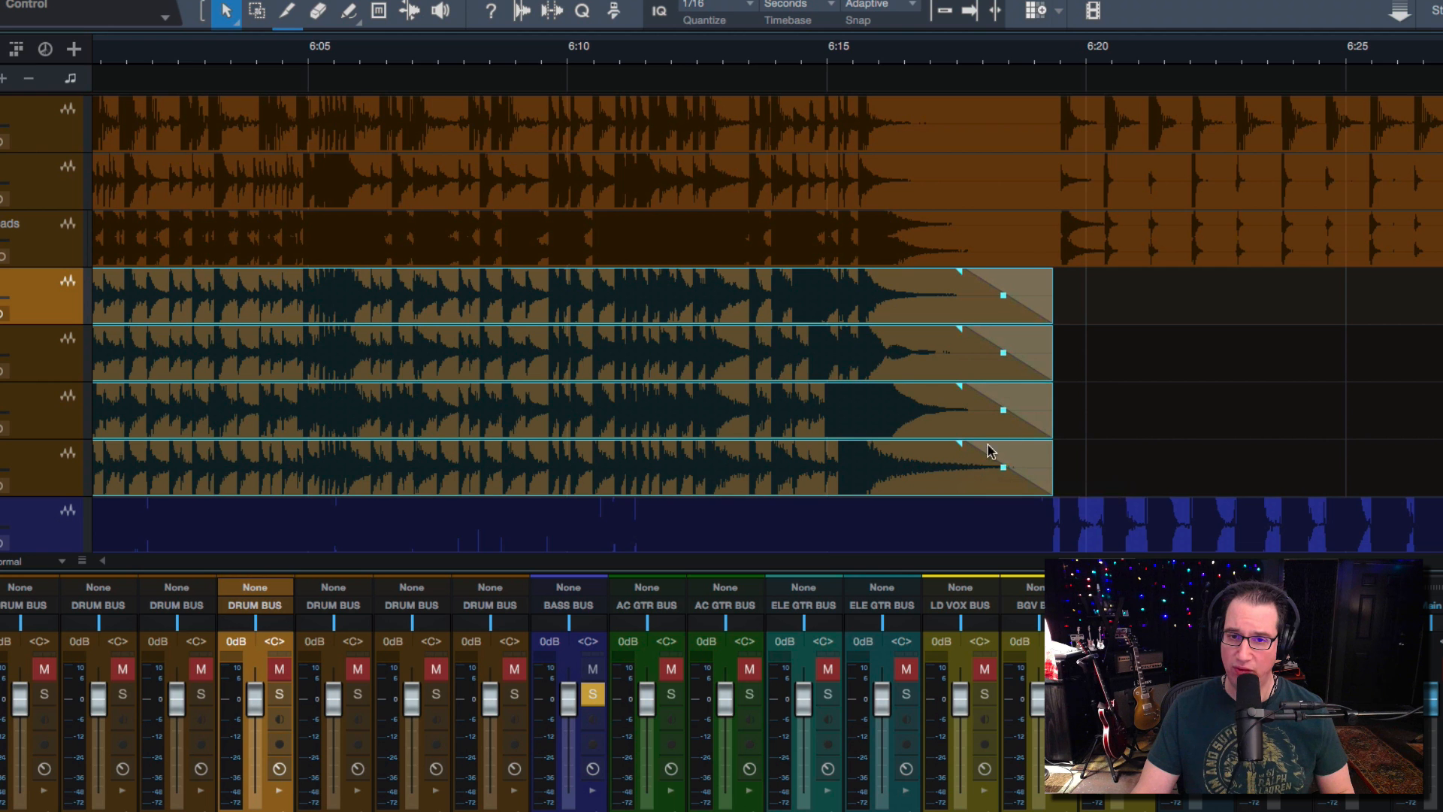
Step: Trim the ends of the 01_Kick, 02_Snare and 03_Overheads clips together to about 7:37 and add a fade-out of about 2.5 seconds
{"action": "scroll", "coordinate": [1143, 389], "scroll_direction": "right", "scroll_amount": 10}
{"action": "scroll", "coordinate": [1143, 389], "scroll_direction": "right", "scroll_amount": 5}
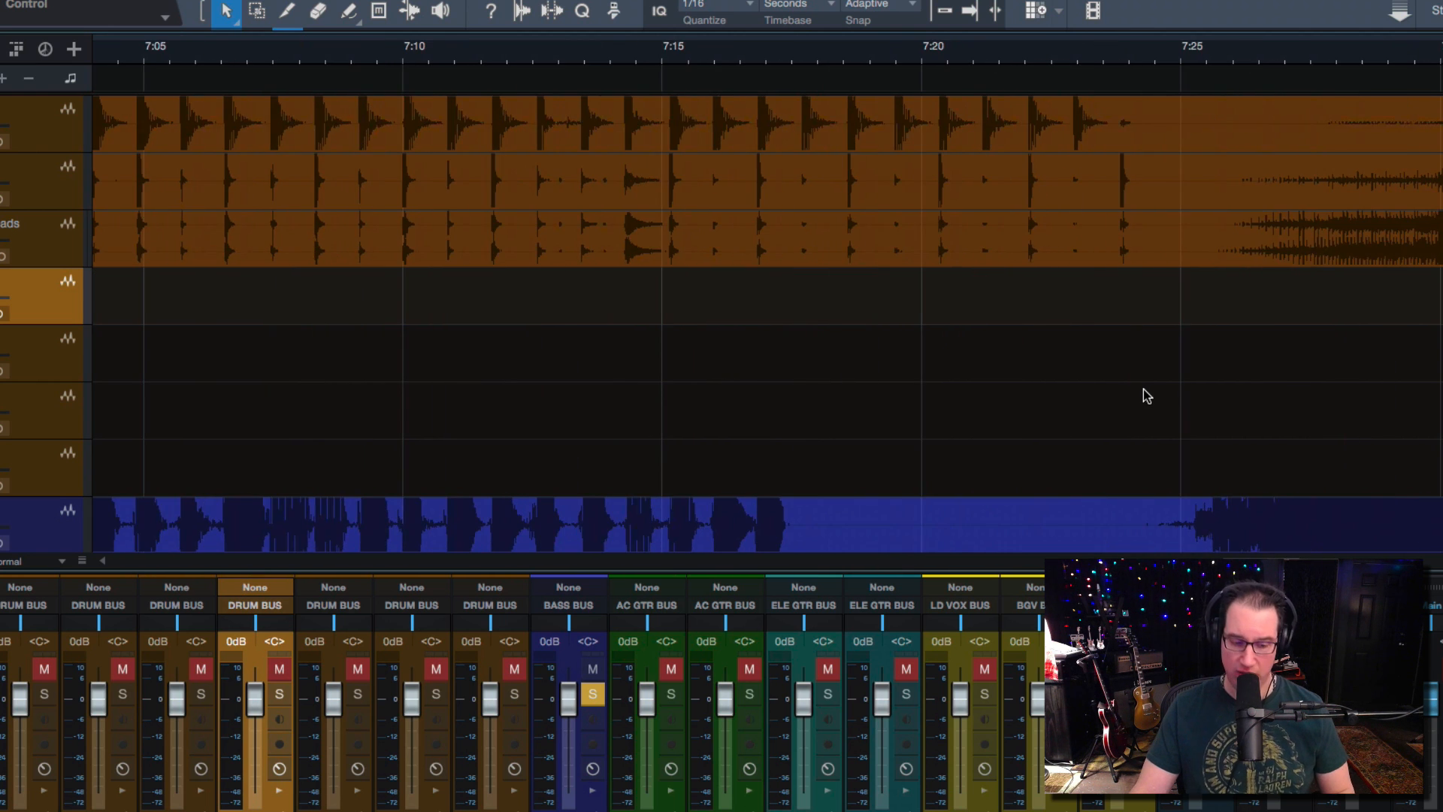
{"action": "scroll", "coordinate": [1143, 390], "scroll_direction": "down", "scroll_amount": 5}
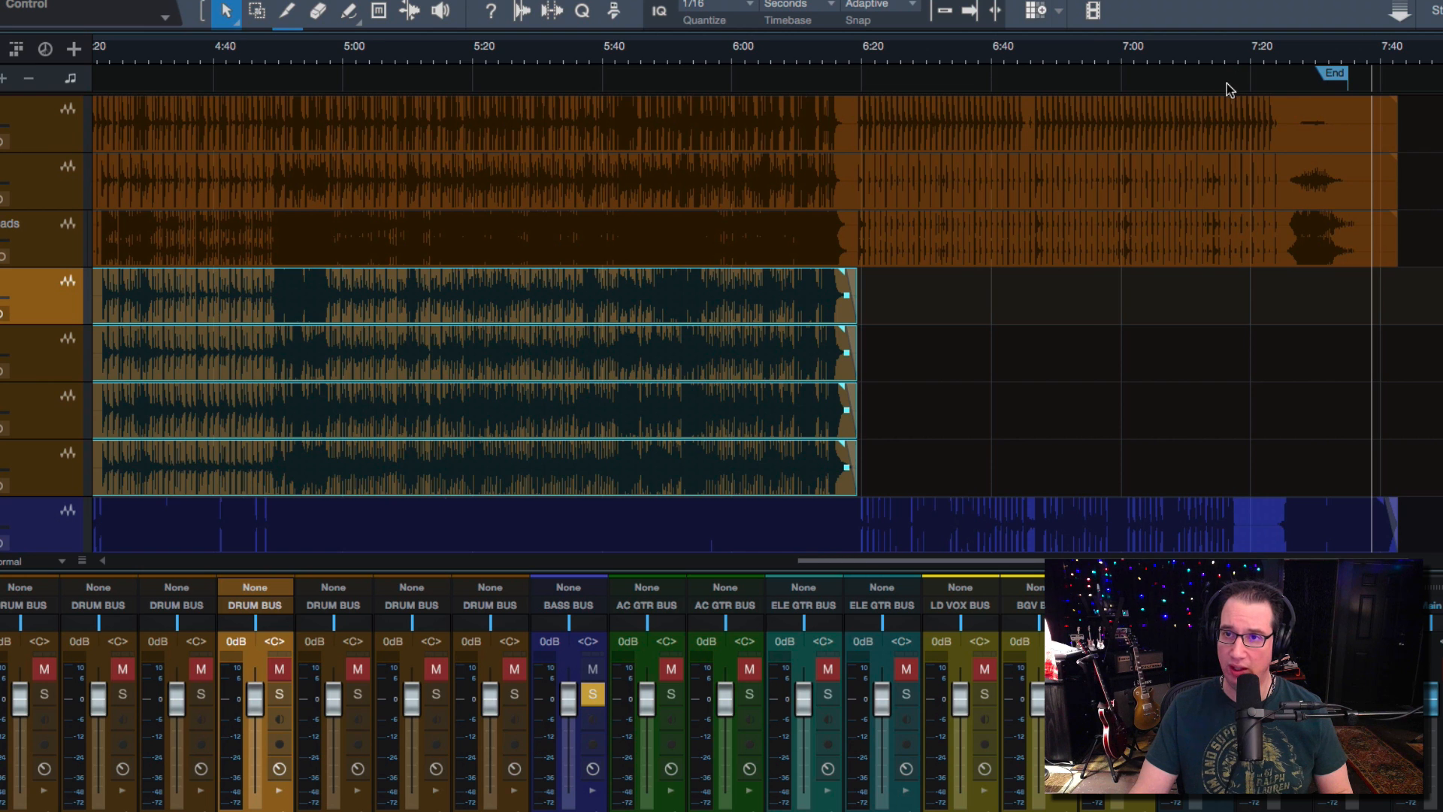
{"action": "scroll", "coordinate": [1226, 84], "scroll_direction": "right", "scroll_amount": 3}
{"action": "left_click_drag", "start_coordinate": [1202, 45], "coordinate": [1195, 120]}
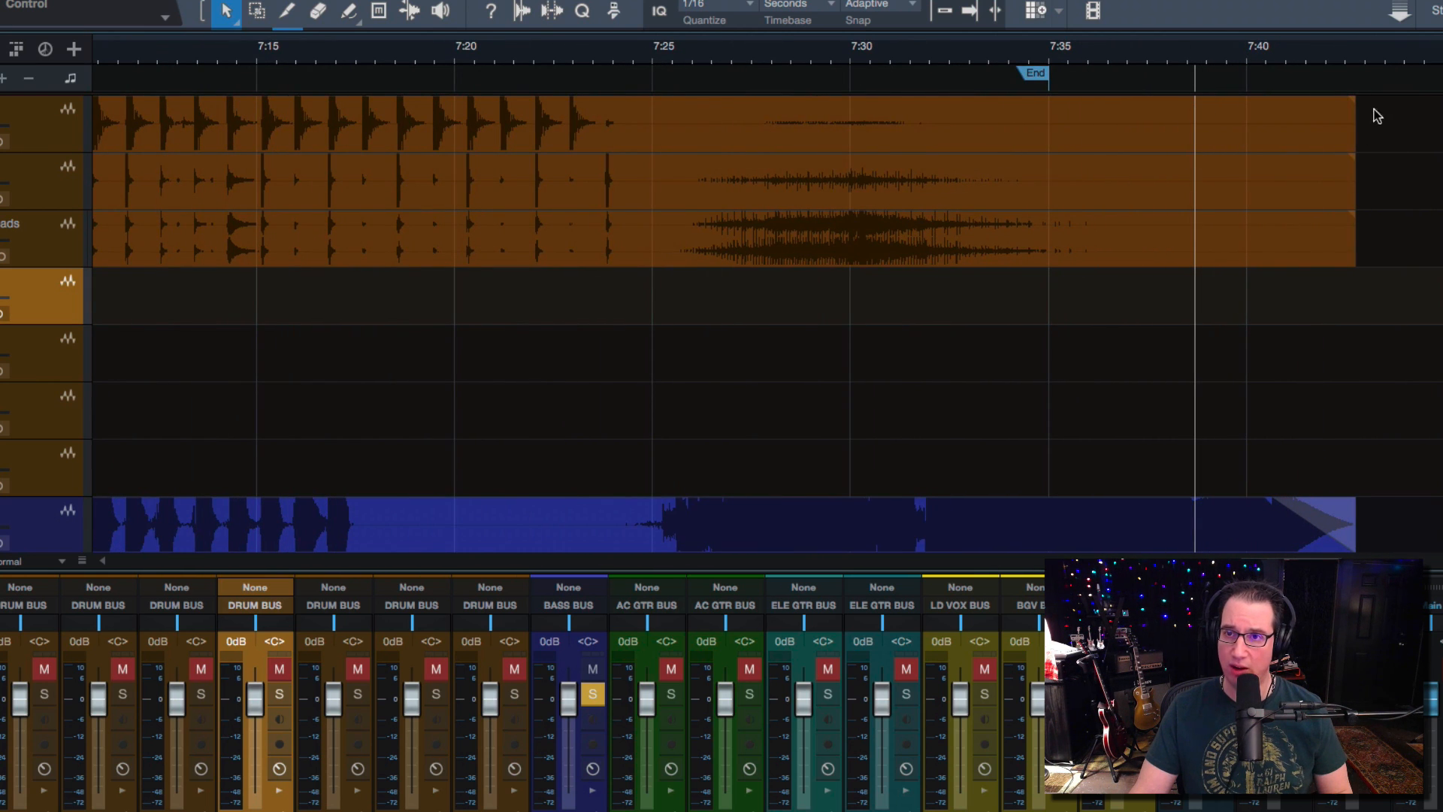
{"action": "left_click_drag", "start_coordinate": [1376, 116], "coordinate": [1020, 237]}
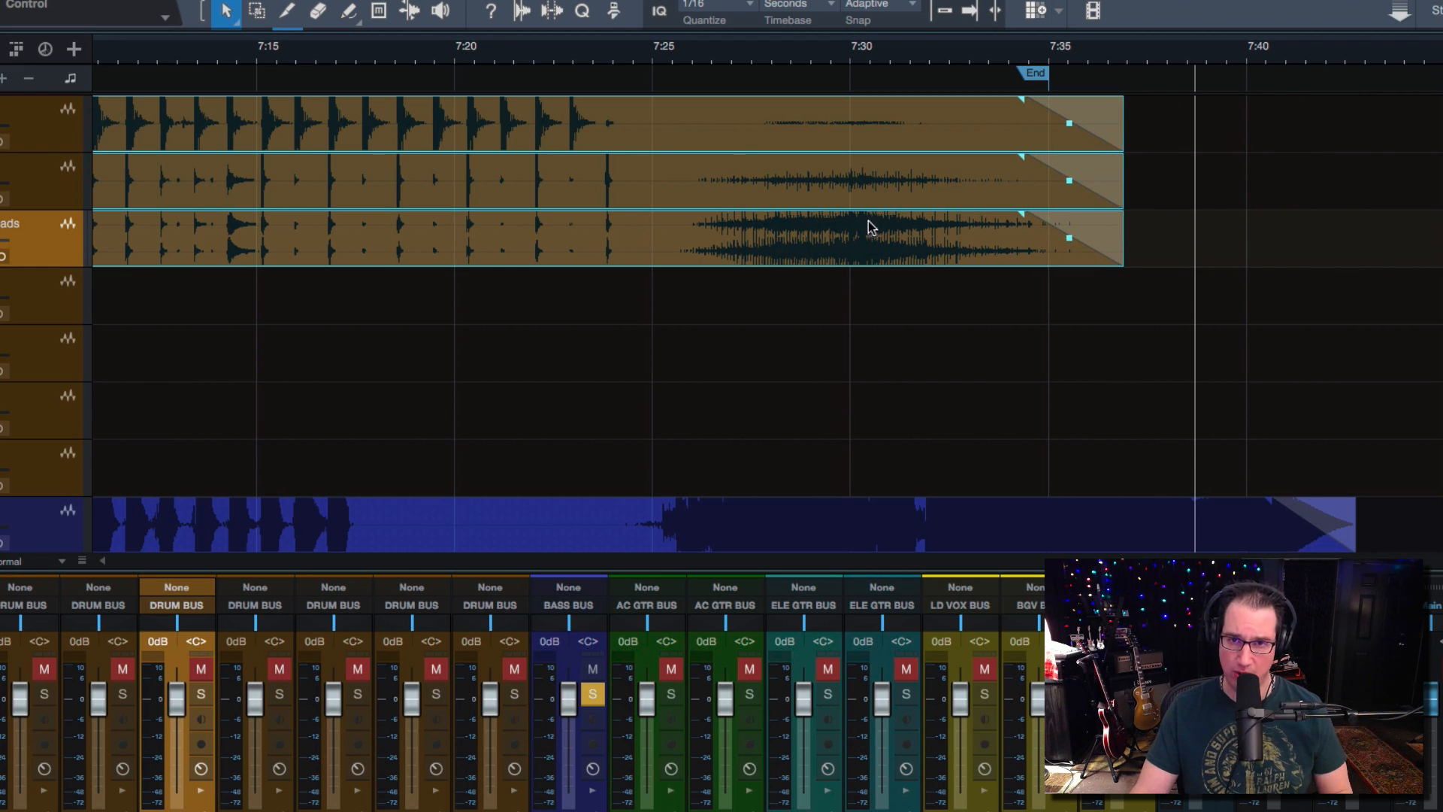
Step: Move the song's End marker to about 7:37.5, just past the end of the drum clips, and show the whole arrangement
{"action": "left_click_drag", "start_coordinate": [1024, 74], "coordinate": [1123, 79]}
{"action": "key", "text": "w"}
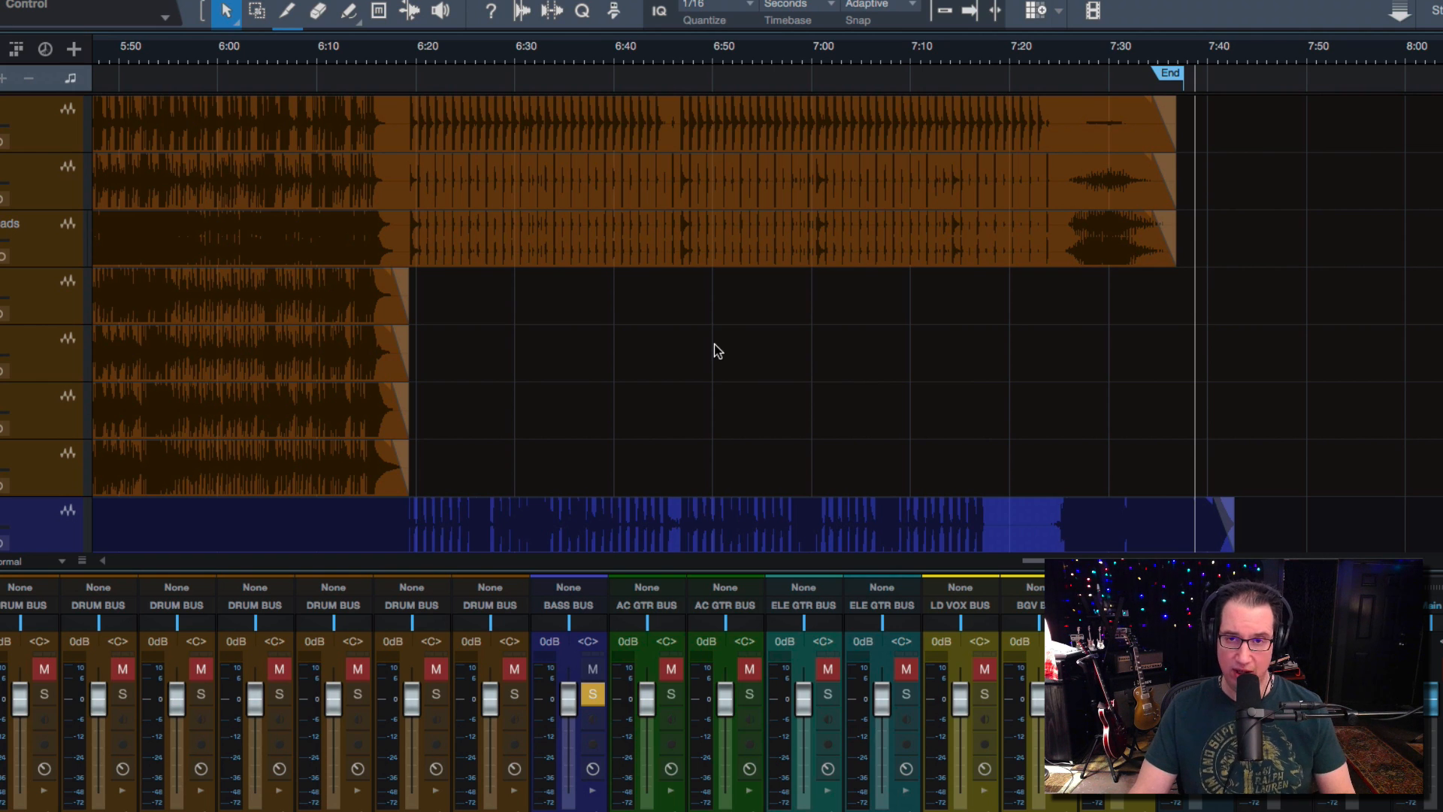
{"action": "key", "text": "z"}
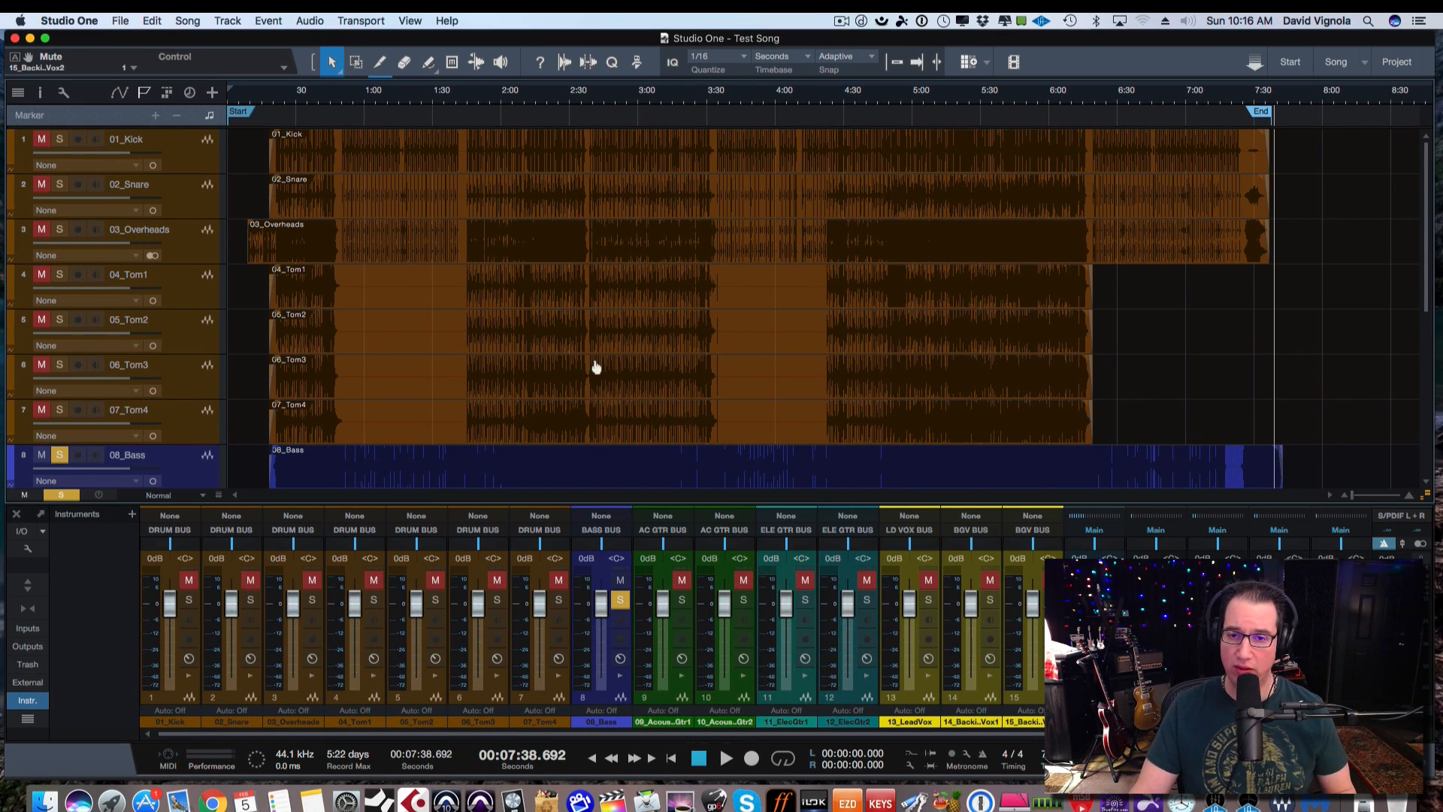
{"action": "scroll", "coordinate": [786, 369], "scroll_direction": "down", "scroll_amount": 10}
{"action": "scroll", "coordinate": [786, 369], "scroll_direction": "up", "scroll_amount": 10}
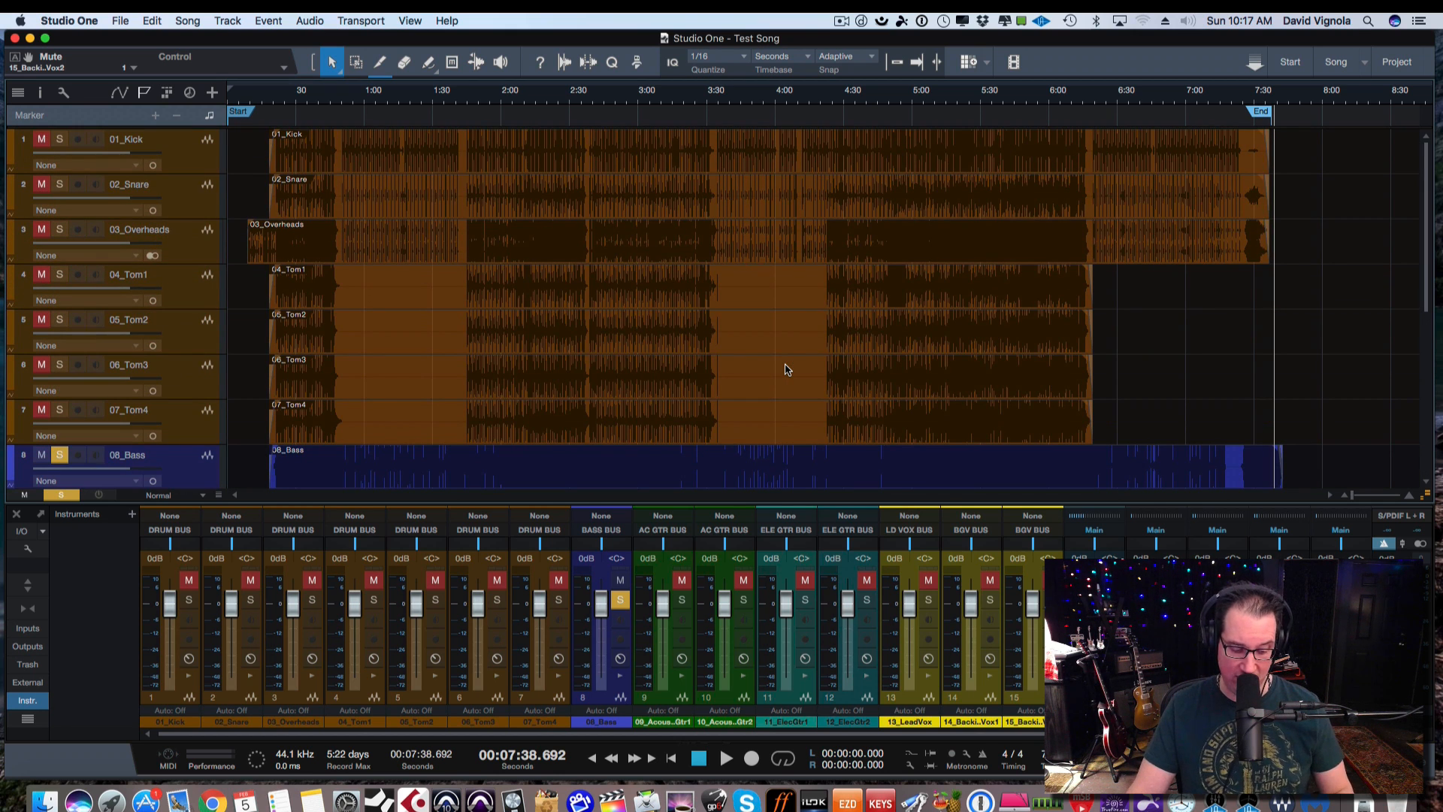
Step: Save the song
{"action": "key", "text": "super+s"}
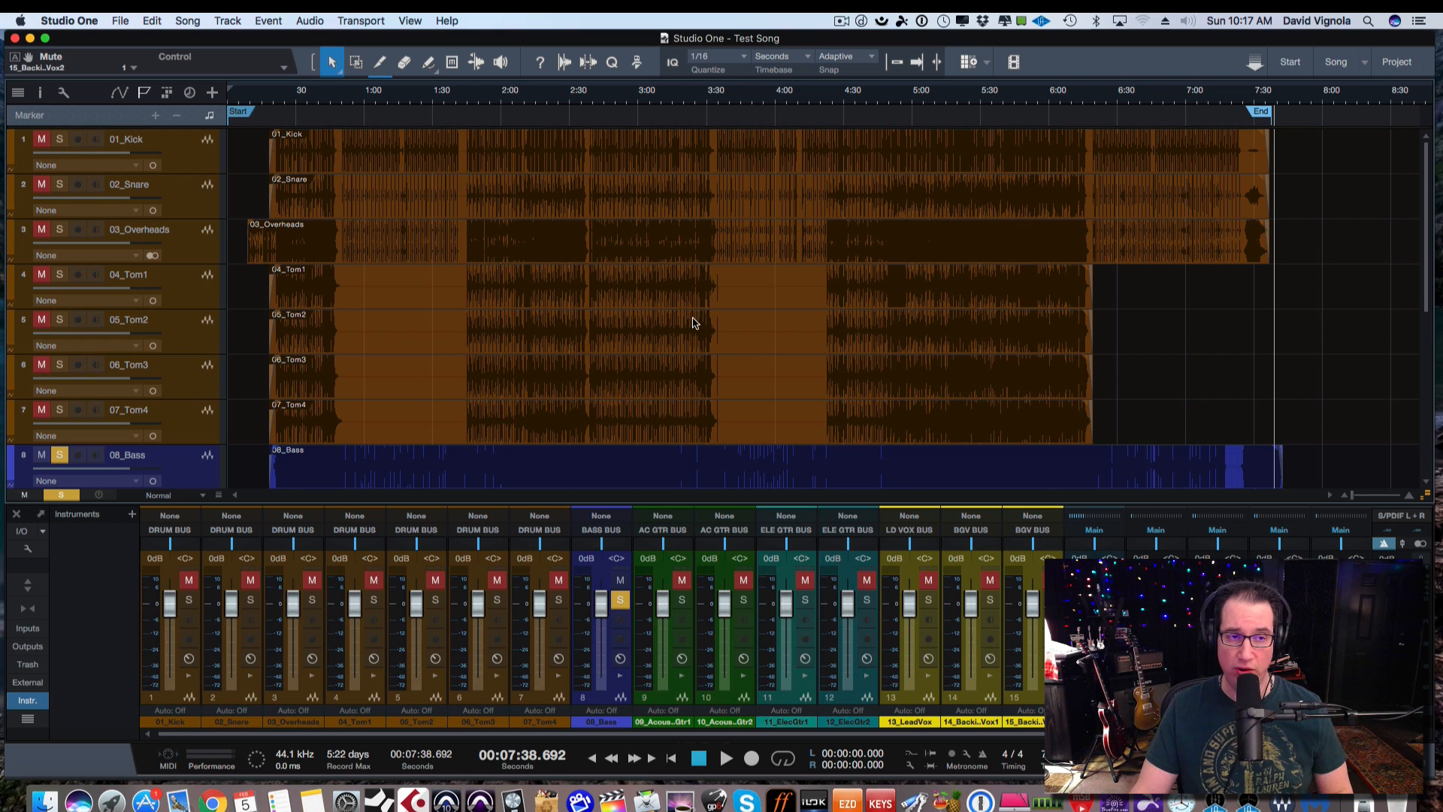
{"action": "left_click", "coordinate": [122, 23]}
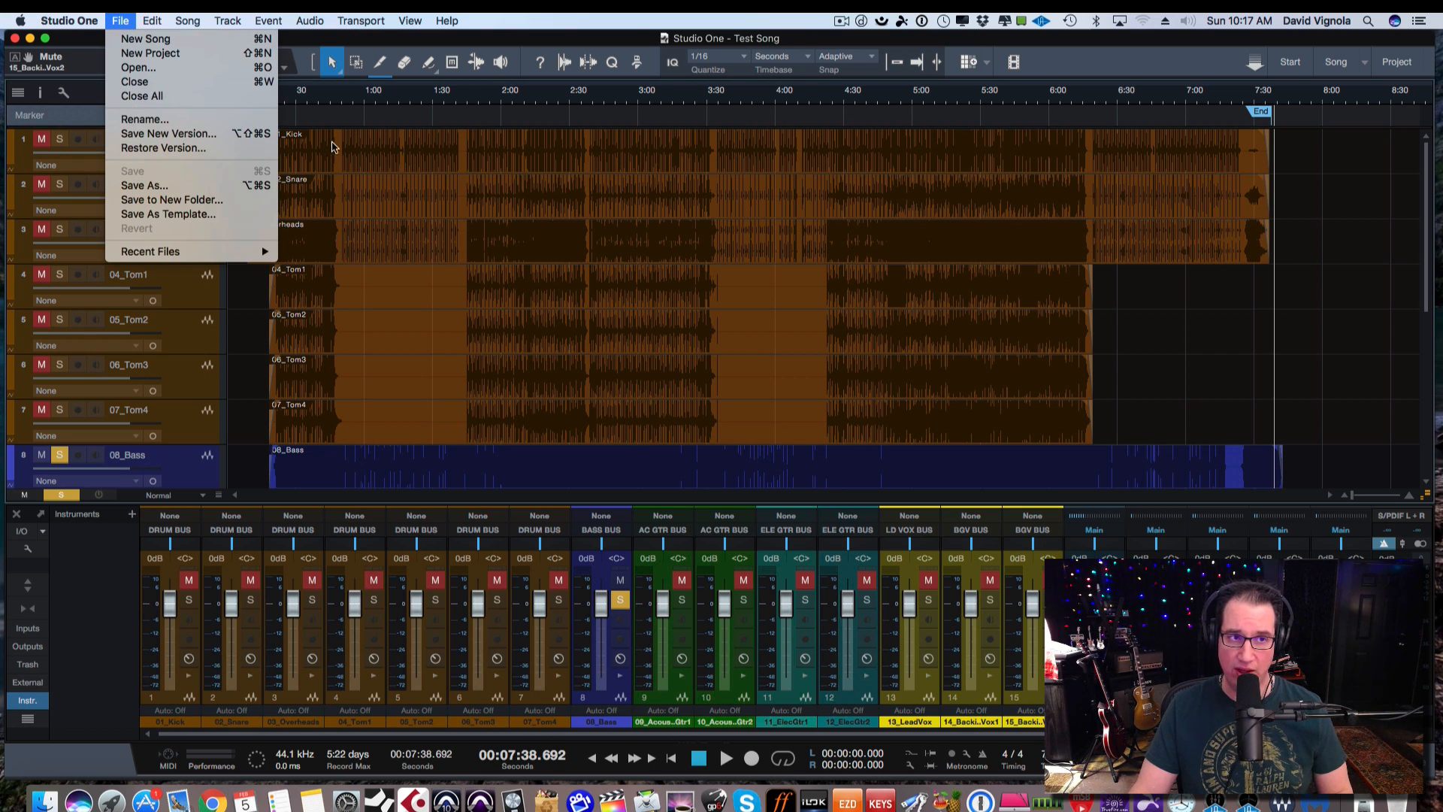
{"action": "left_click", "coordinate": [1138, 319]}
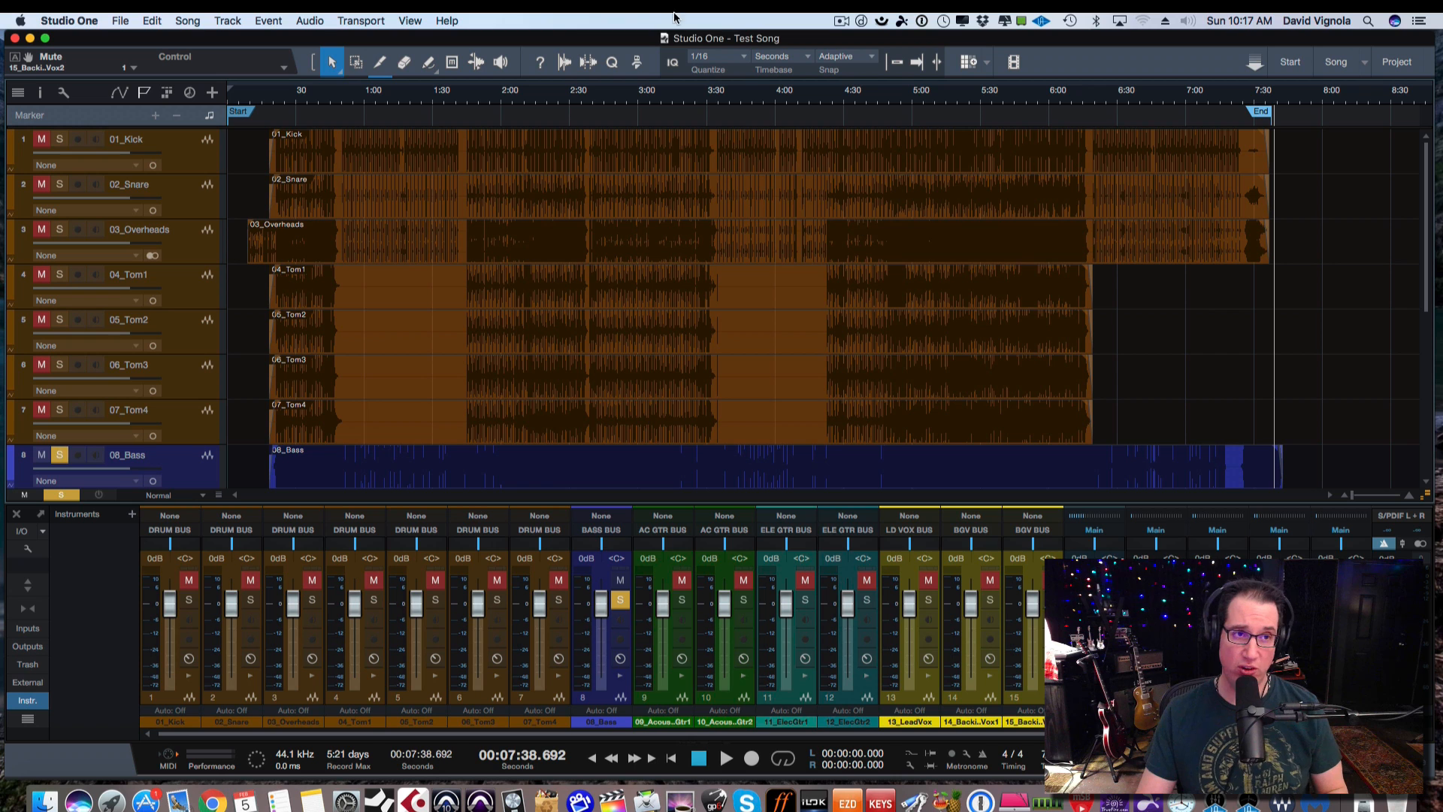
Step: Check the auto-save interval and the external-file copy option in the user data location preferences
{"action": "left_click", "coordinate": [72, 21]}
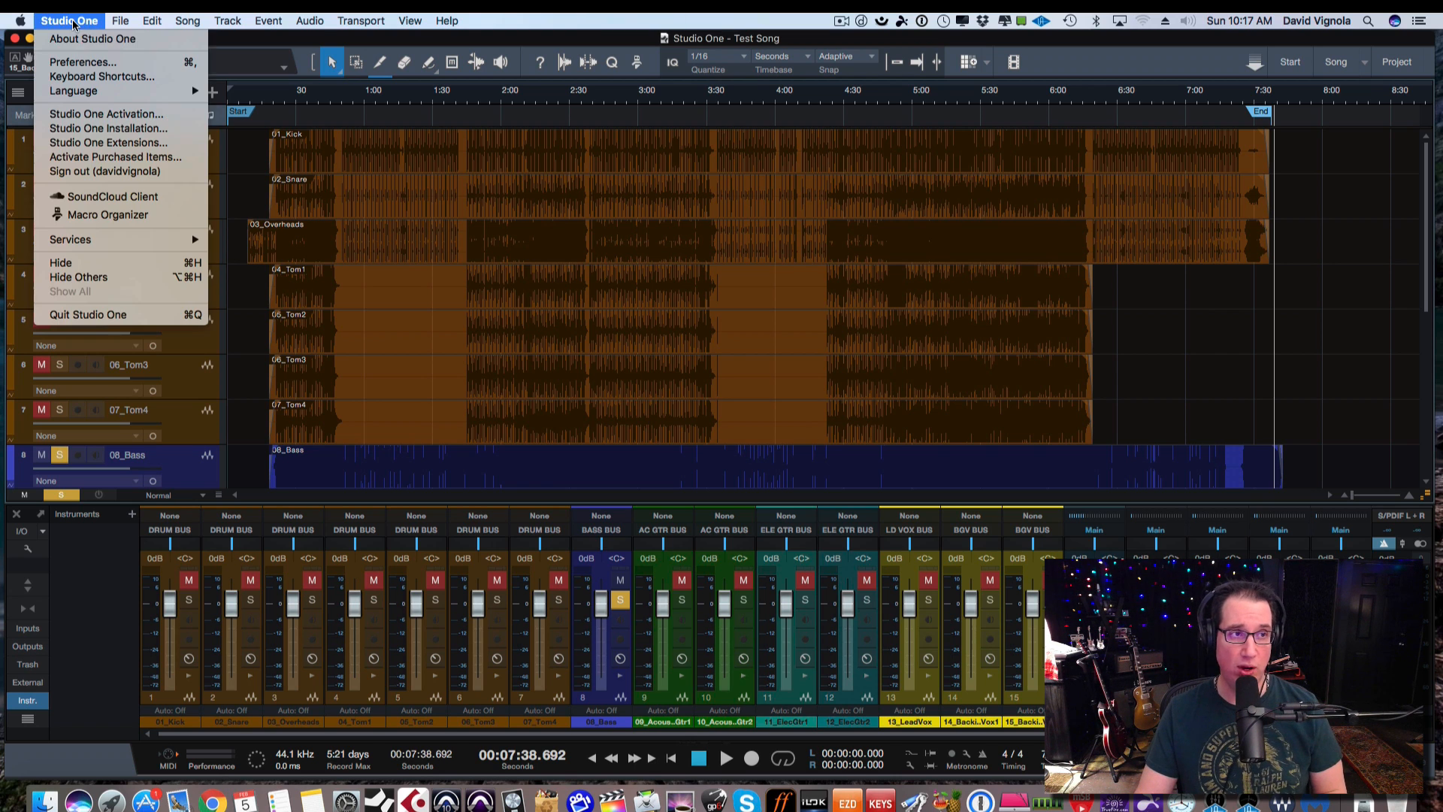
{"action": "left_click", "coordinate": [73, 62]}
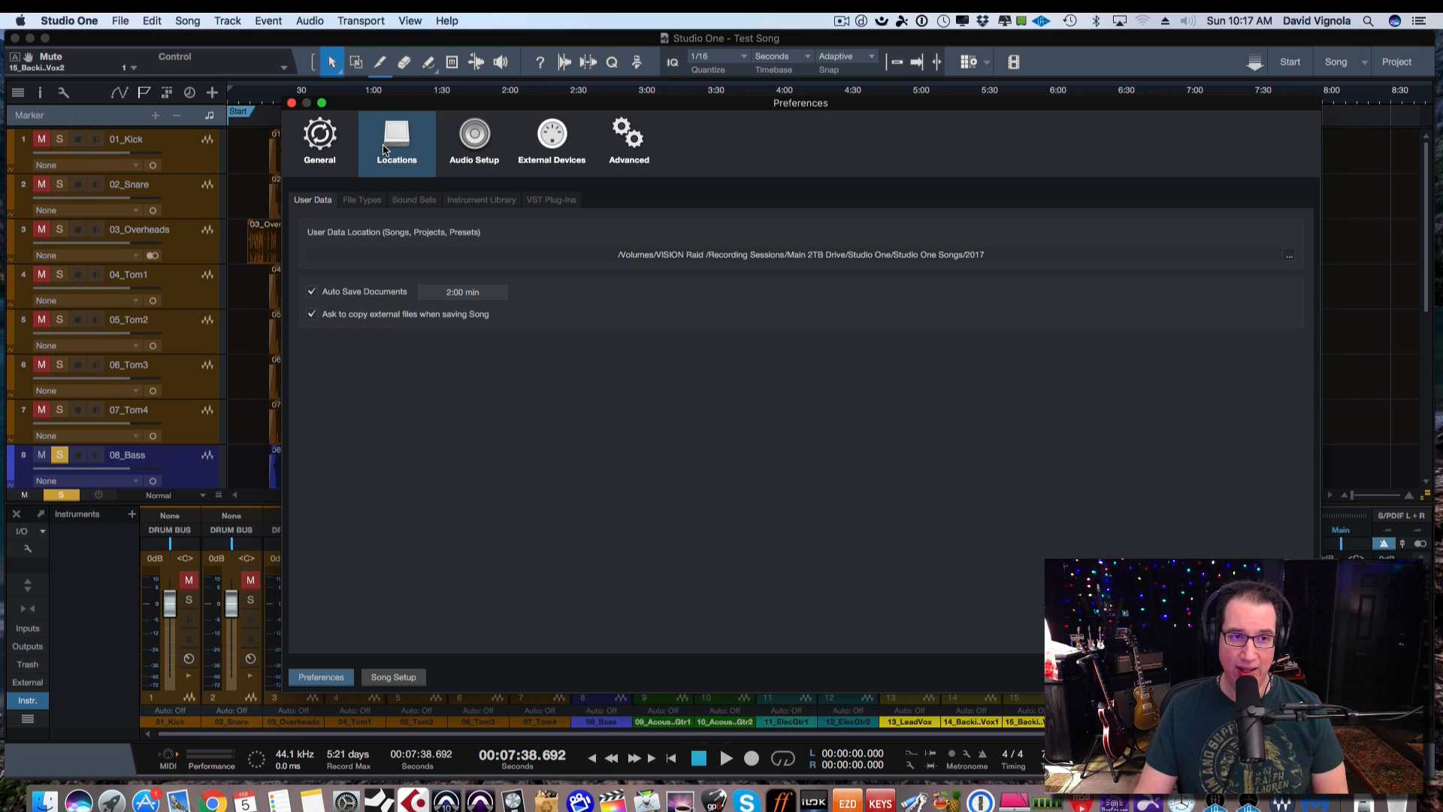
{"action": "left_click", "coordinate": [324, 141]}
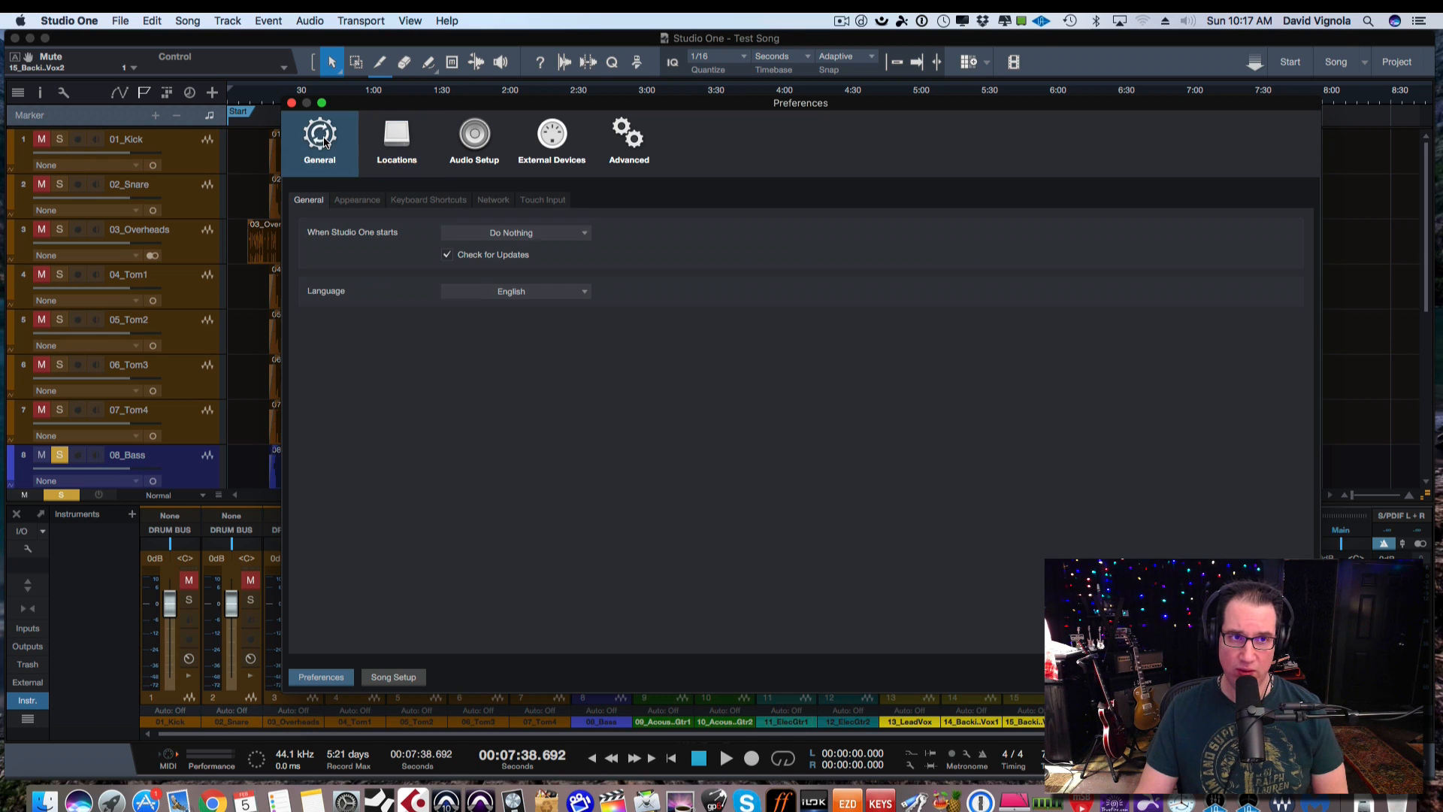
{"action": "left_click", "coordinate": [377, 145]}
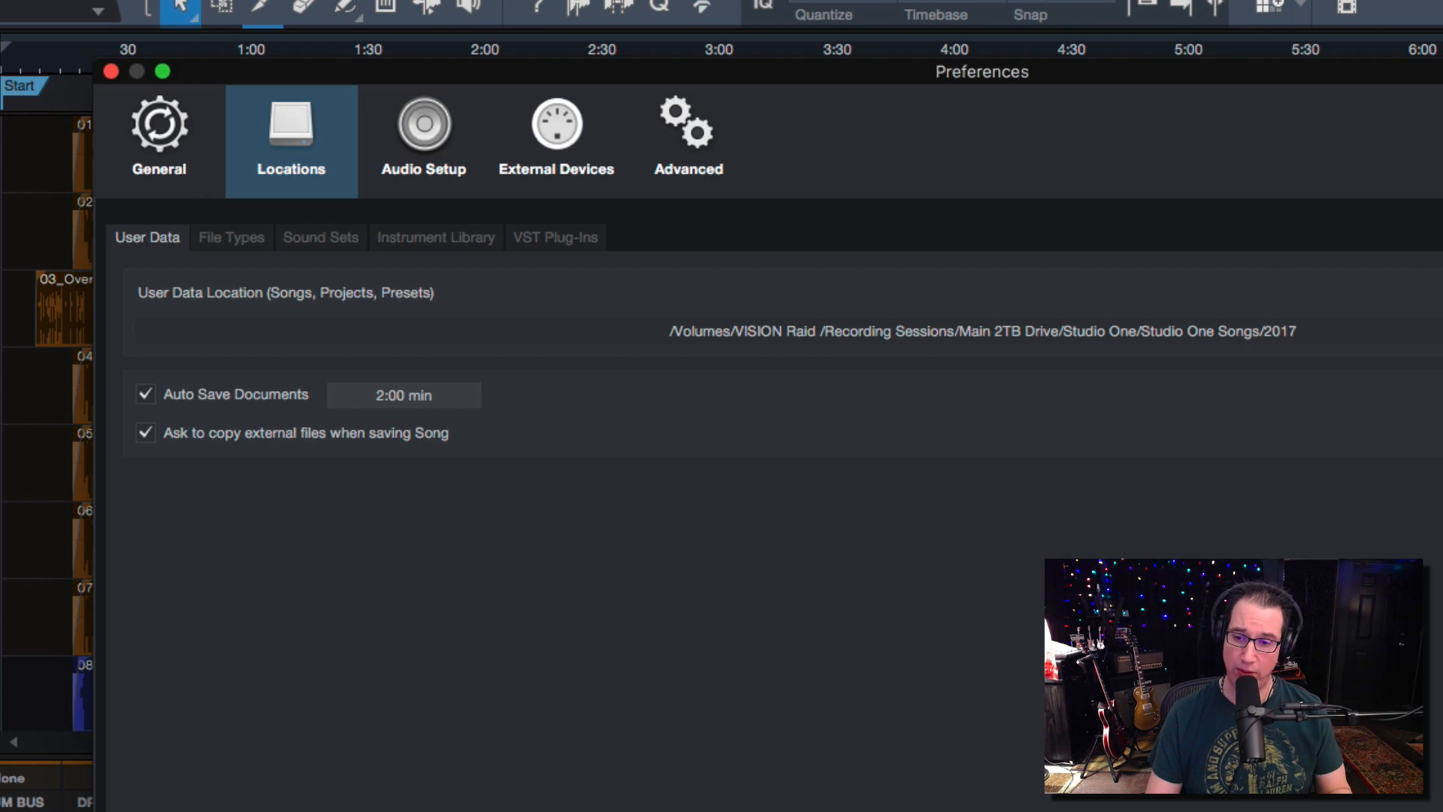
{"action": "key", "text": "Escape"}
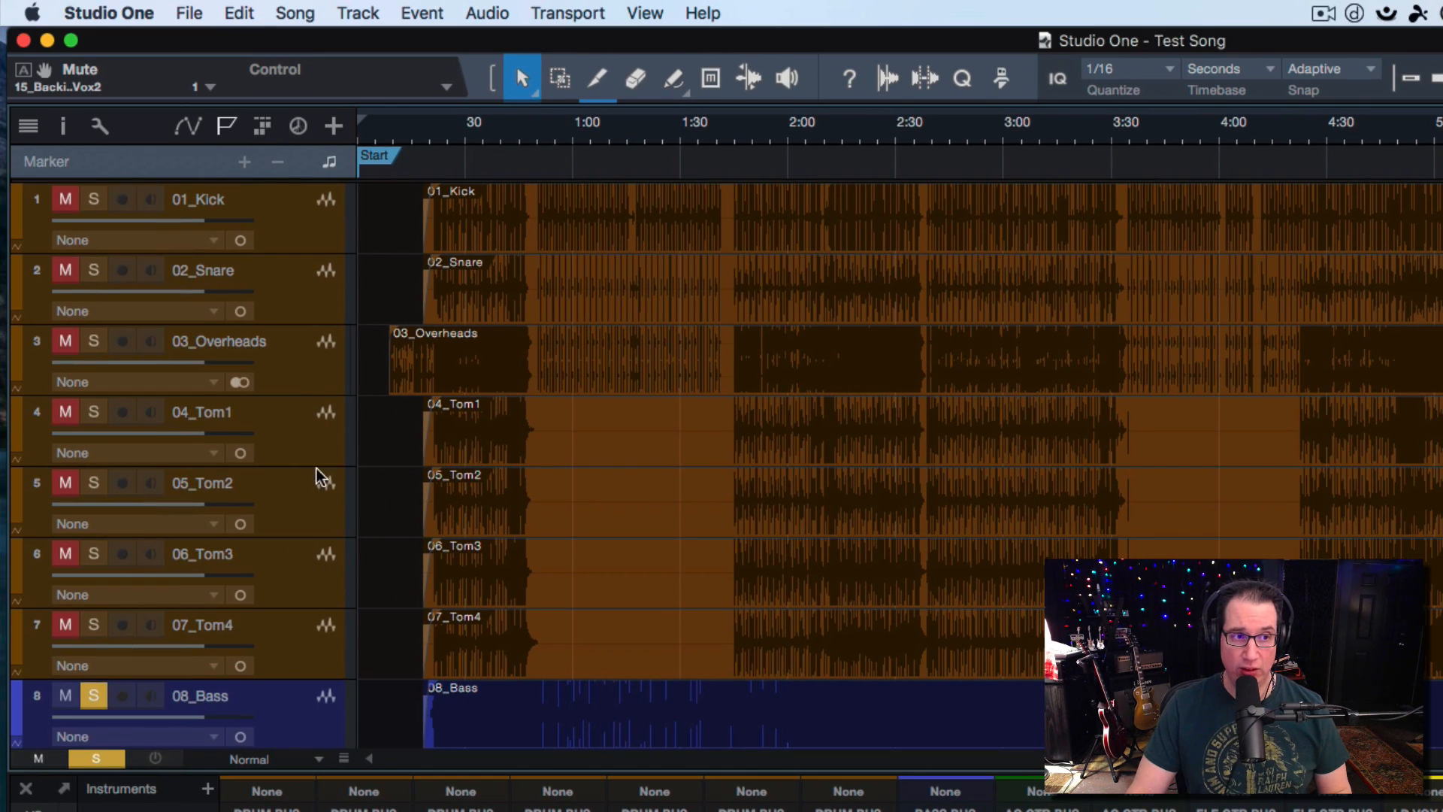
Step: Go through the four tom tracks, 04_Tom1 to 07_Tom4, and put 04_Tom1 in solo
{"action": "left_click", "coordinate": [326, 440]}
{"action": "left_click", "coordinate": [327, 497]}
{"action": "left_click", "coordinate": [326, 558]}
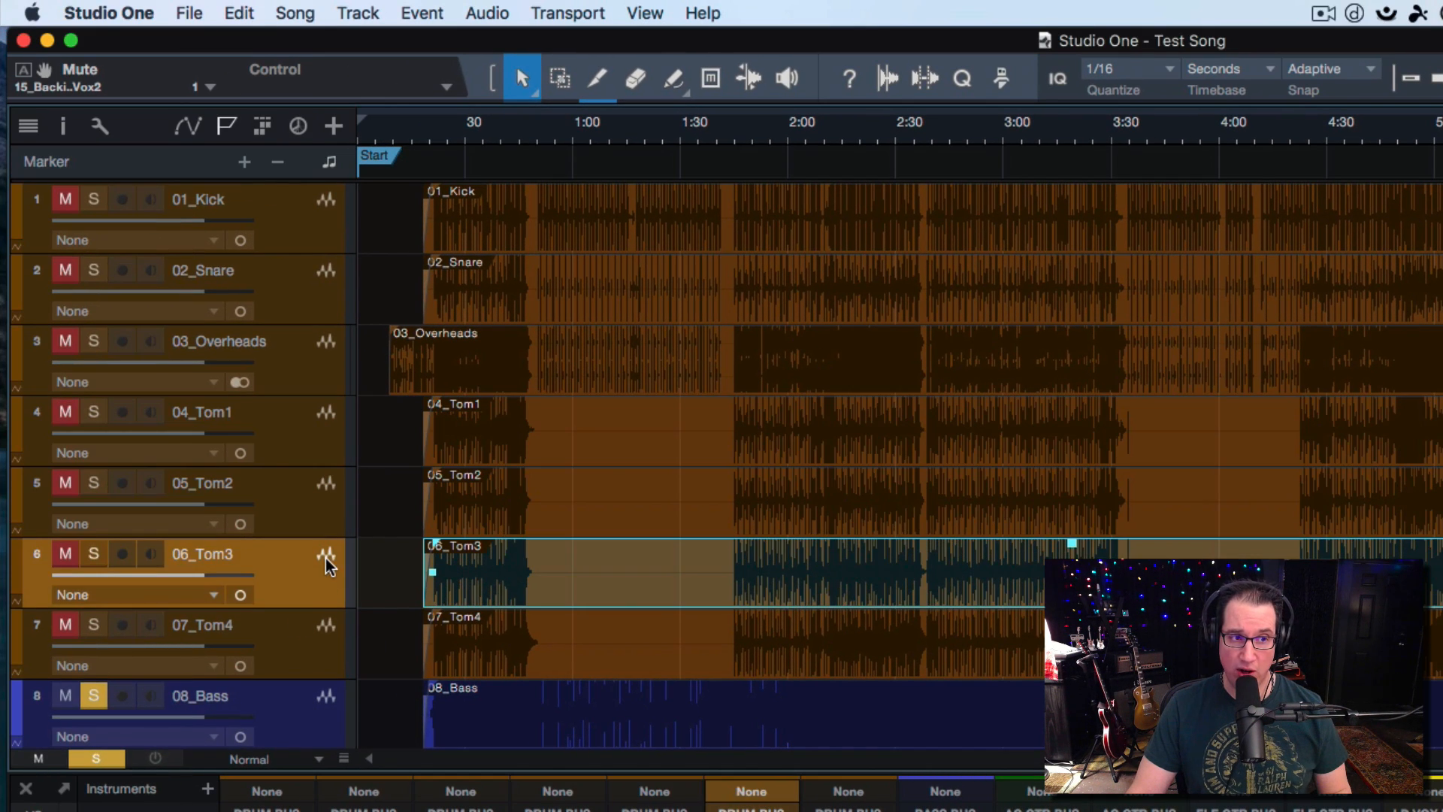
{"action": "left_click", "coordinate": [323, 629]}
{"action": "left_click", "coordinate": [313, 440]}
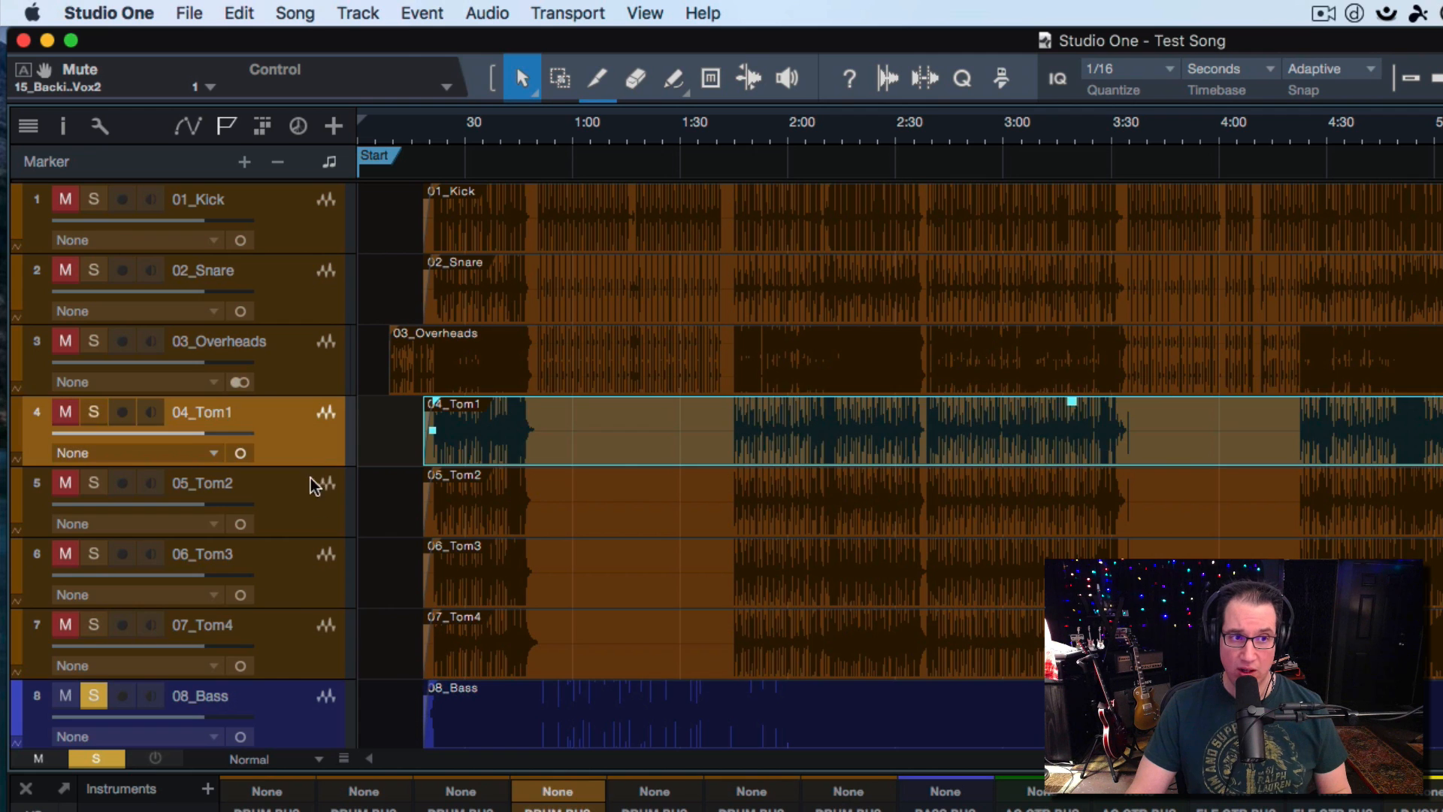
{"action": "left_click", "coordinate": [318, 499]}
{"action": "left_click", "coordinate": [313, 557]}
{"action": "left_click", "coordinate": [309, 628]}
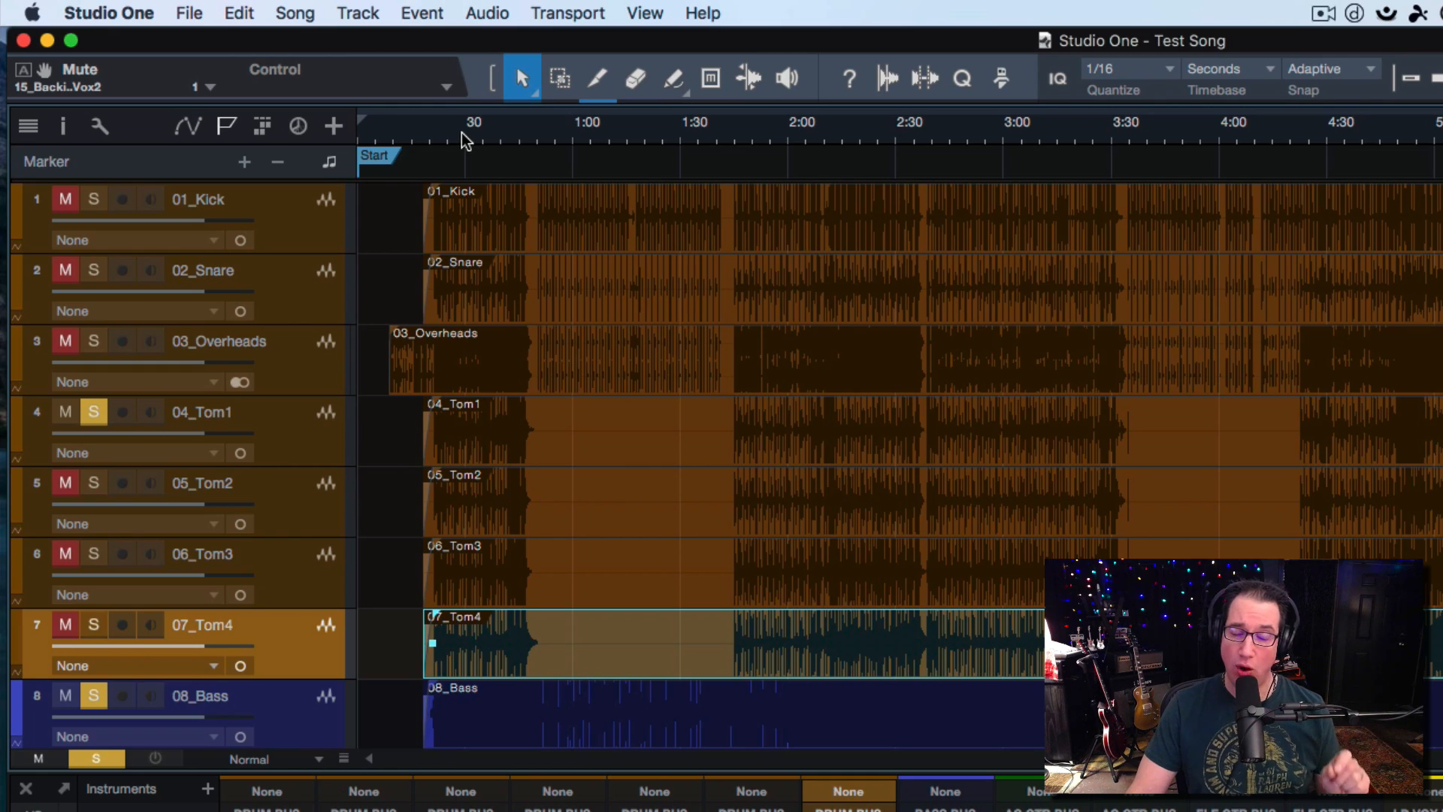
Step: Select the 04_Tom1 track, colour it purple and make it taller than the other drum tracks
{"action": "left_click_drag", "start_coordinate": [458, 145], "coordinate": [461, 267]}
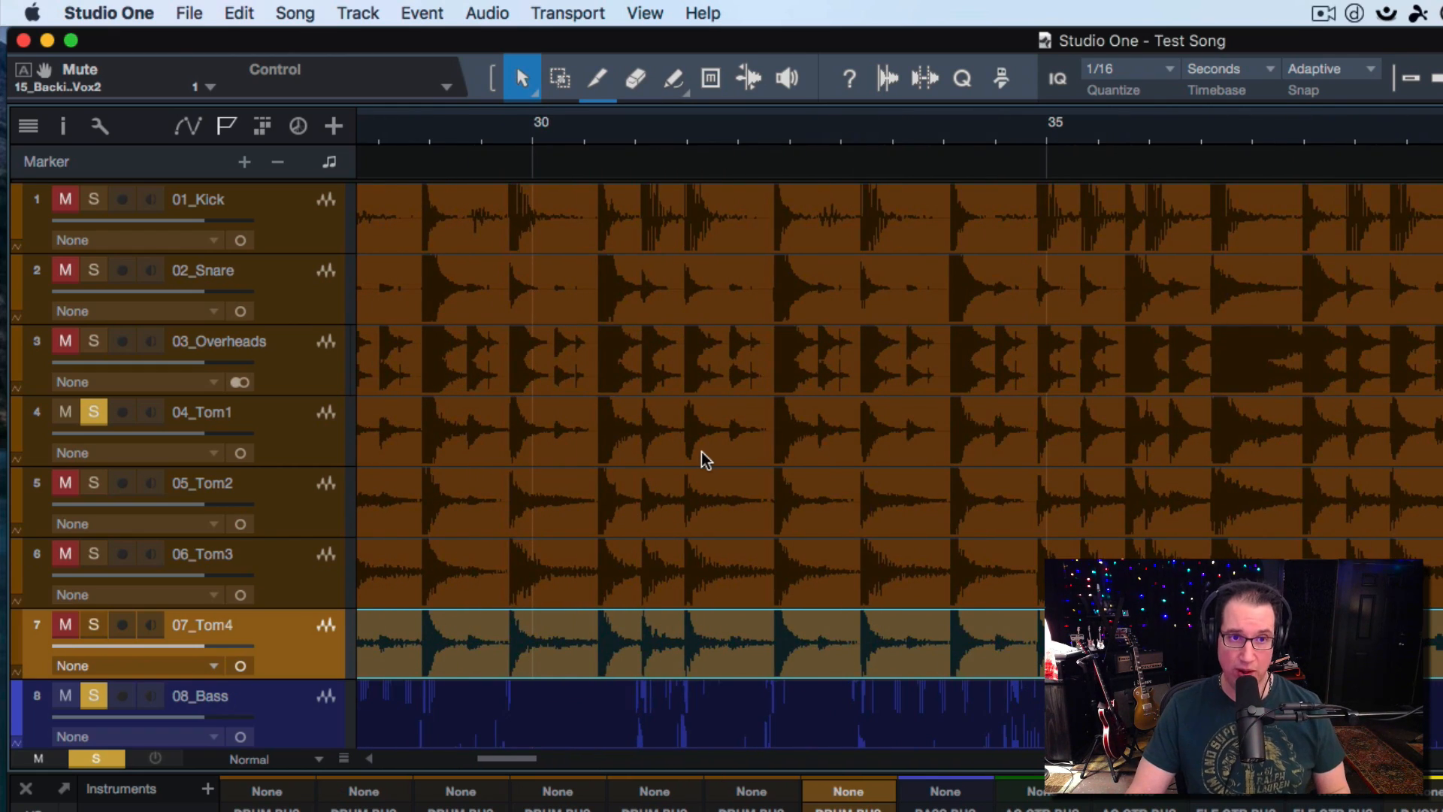
{"action": "scroll", "coordinate": [705, 455], "scroll_direction": "left", "scroll_amount": 10}
{"action": "scroll", "coordinate": [676, 459], "scroll_direction": "left", "scroll_amount": 8}
{"action": "scroll", "coordinate": [615, 467], "scroll_direction": "right", "scroll_amount": 9}
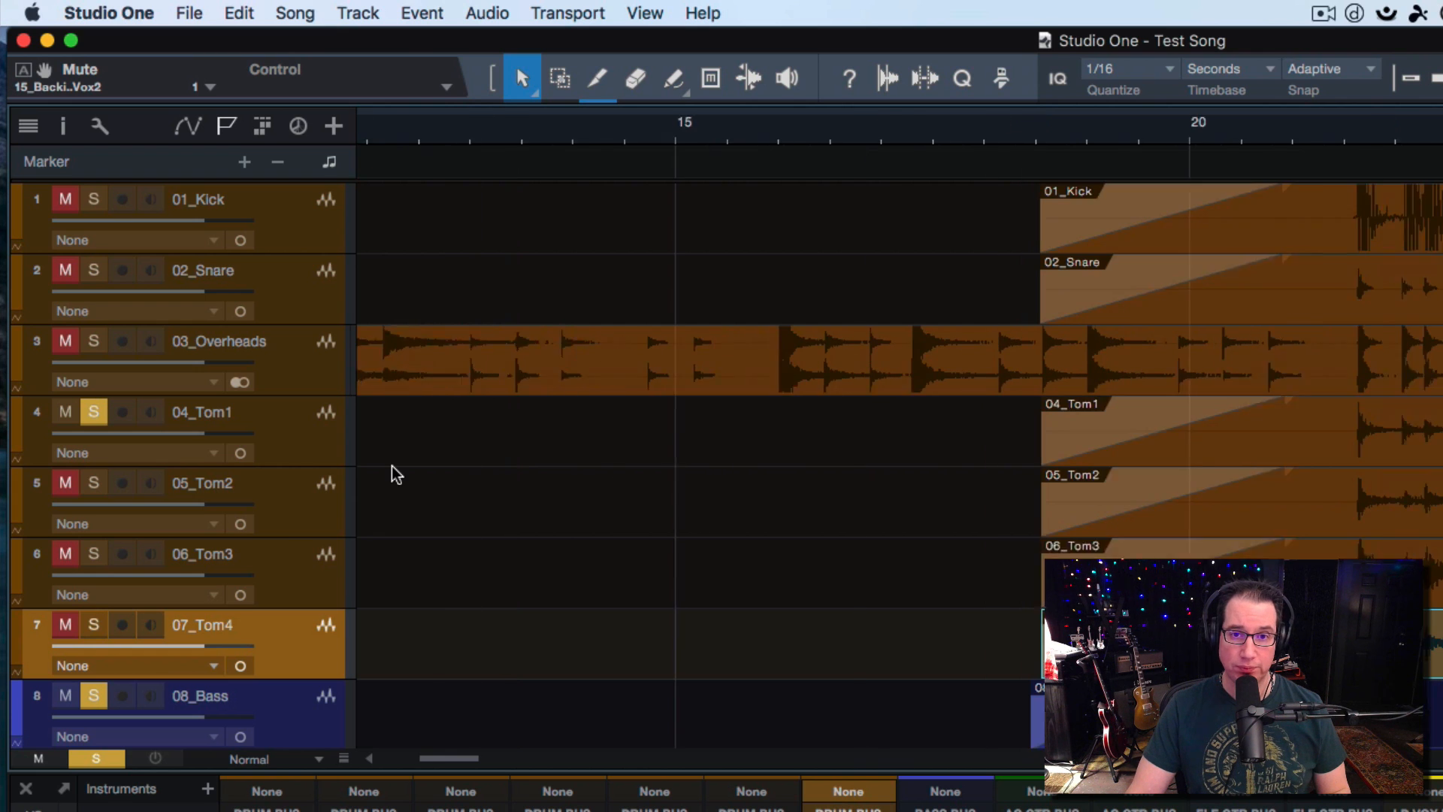
{"action": "left_click", "coordinate": [308, 441]}
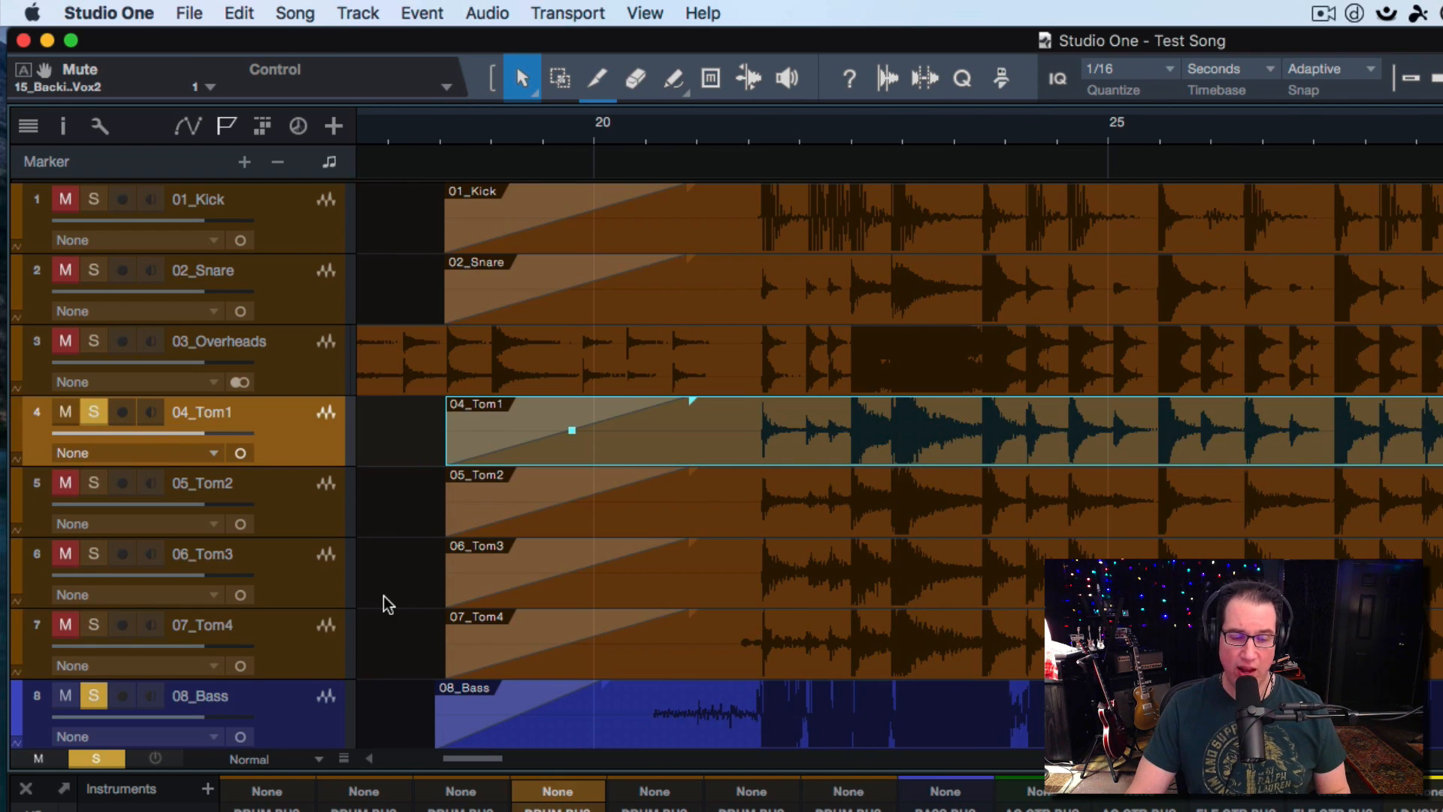
{"action": "key", "text": "super+Tab"}
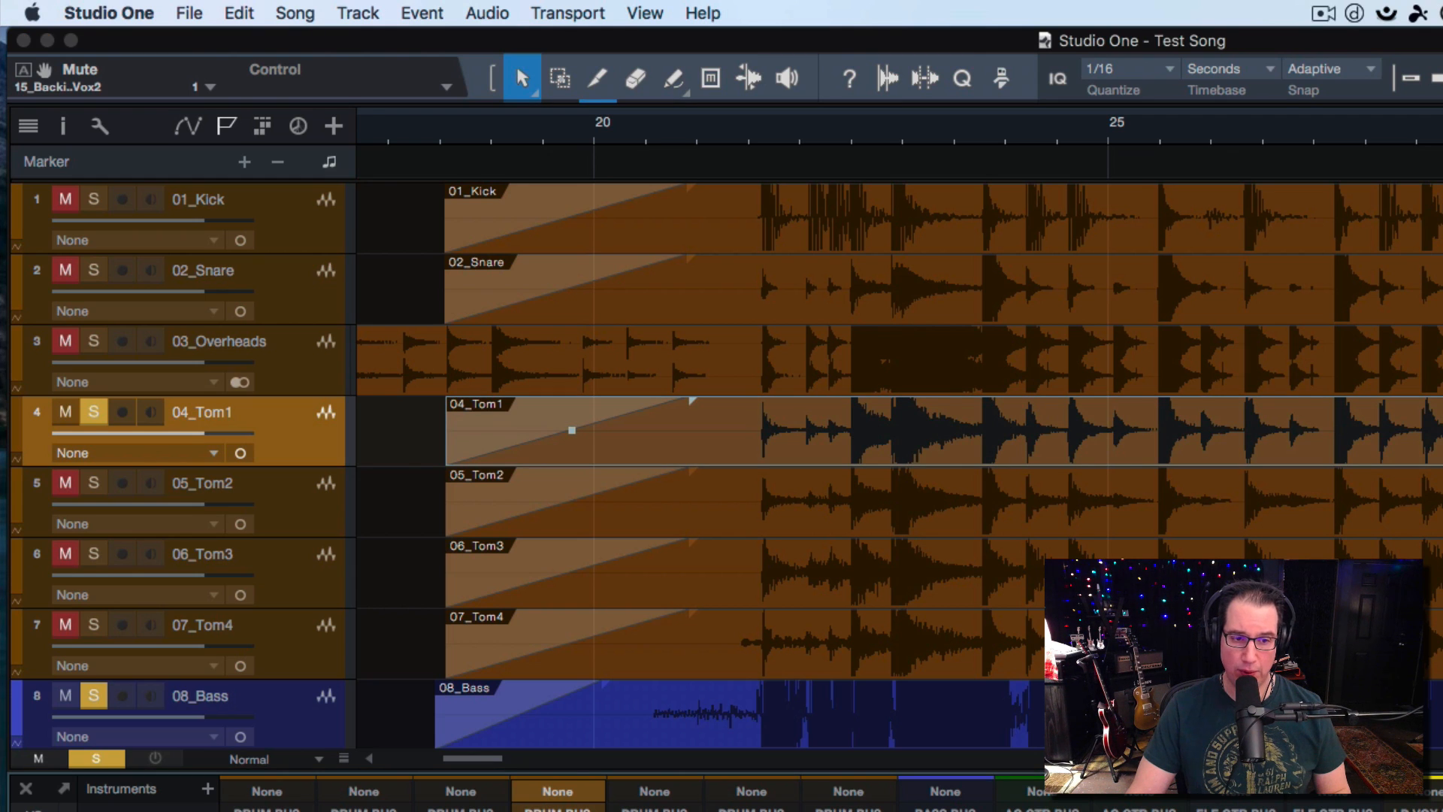
{"action": "key", "text": "super+Tab"}
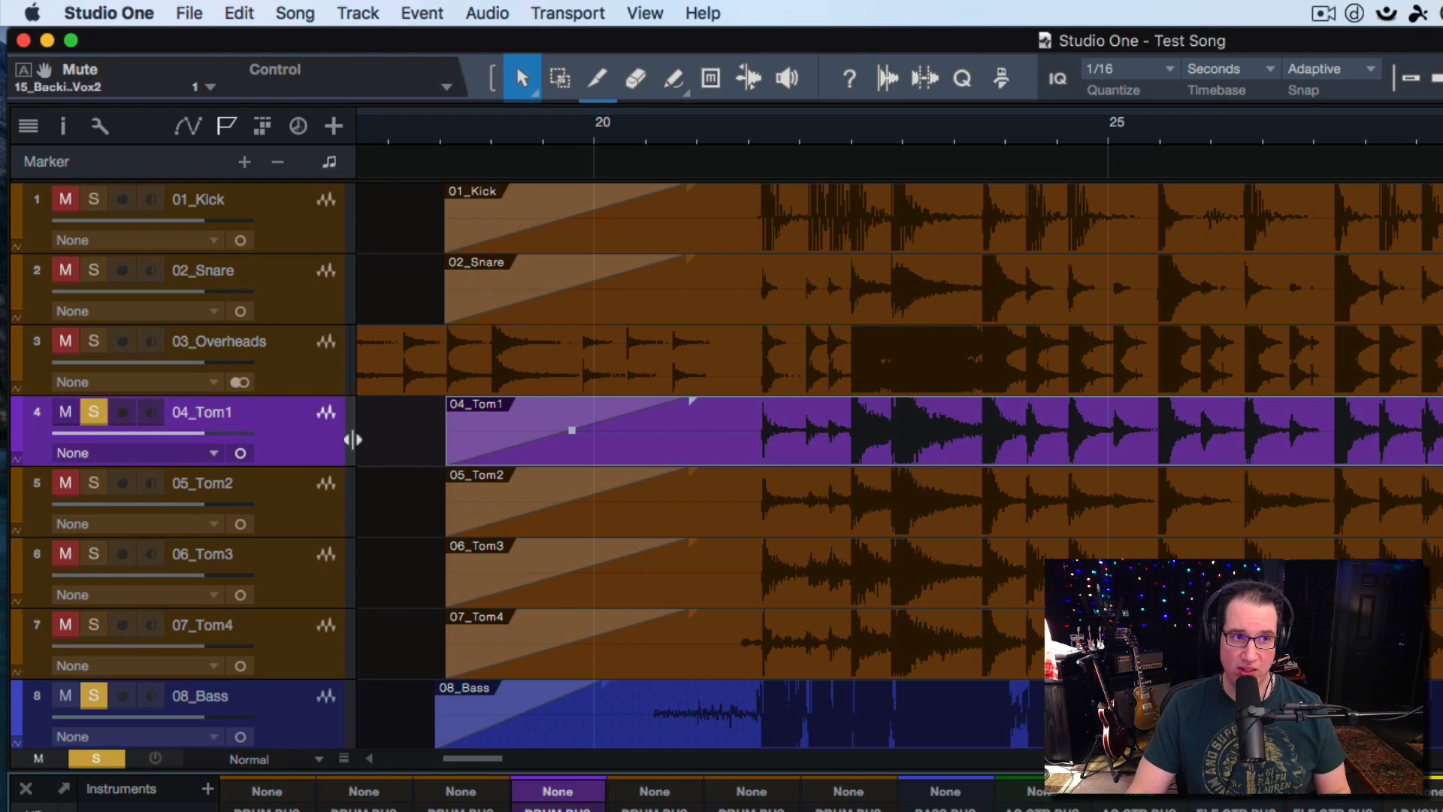
{"action": "left_click_drag", "start_coordinate": [322, 464], "coordinate": [300, 579]}
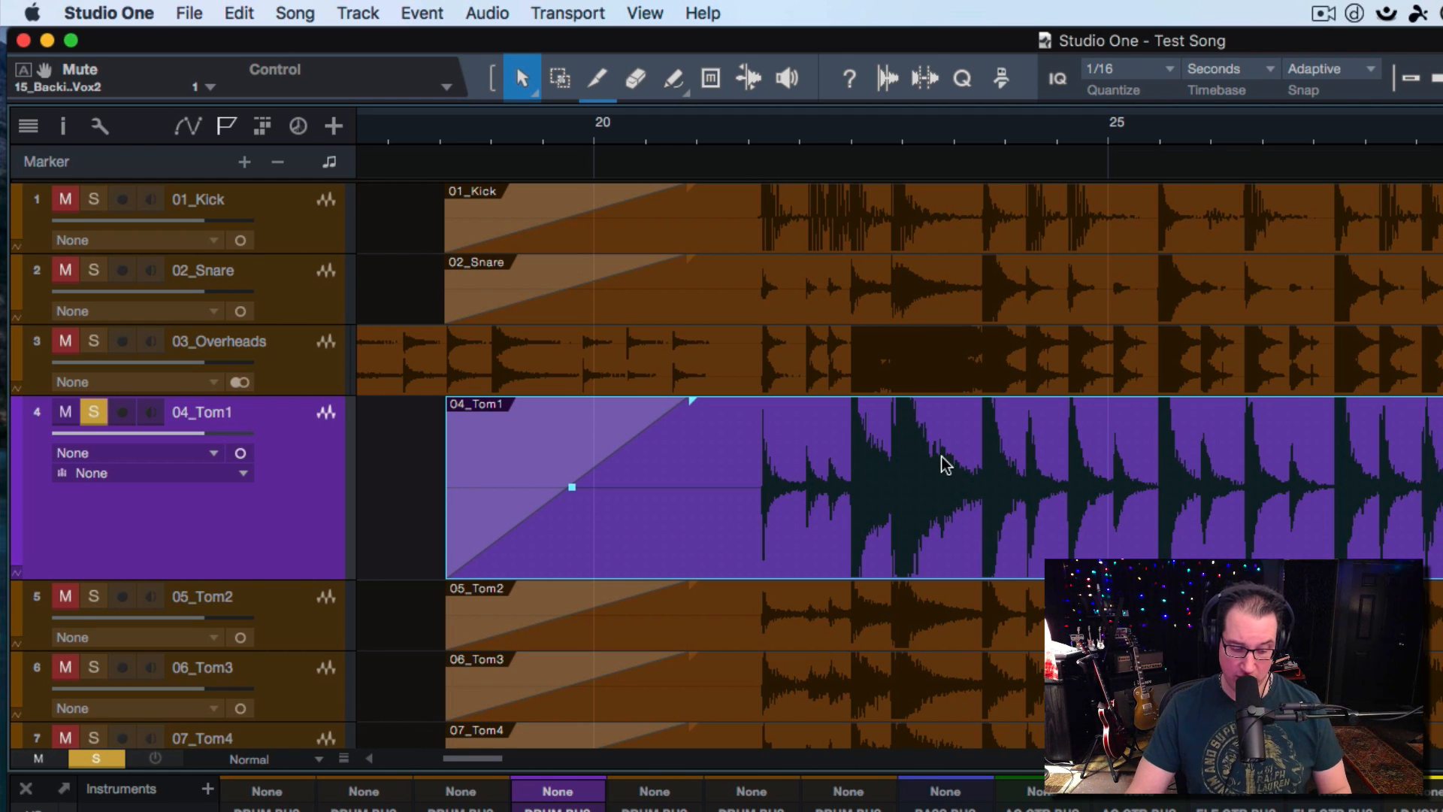
Step: Reduce the waveform display scale in the arrangement so loud tom hits stand out from the bleed
{"action": "key", "text": "w"}
{"action": "key", "text": "w"}
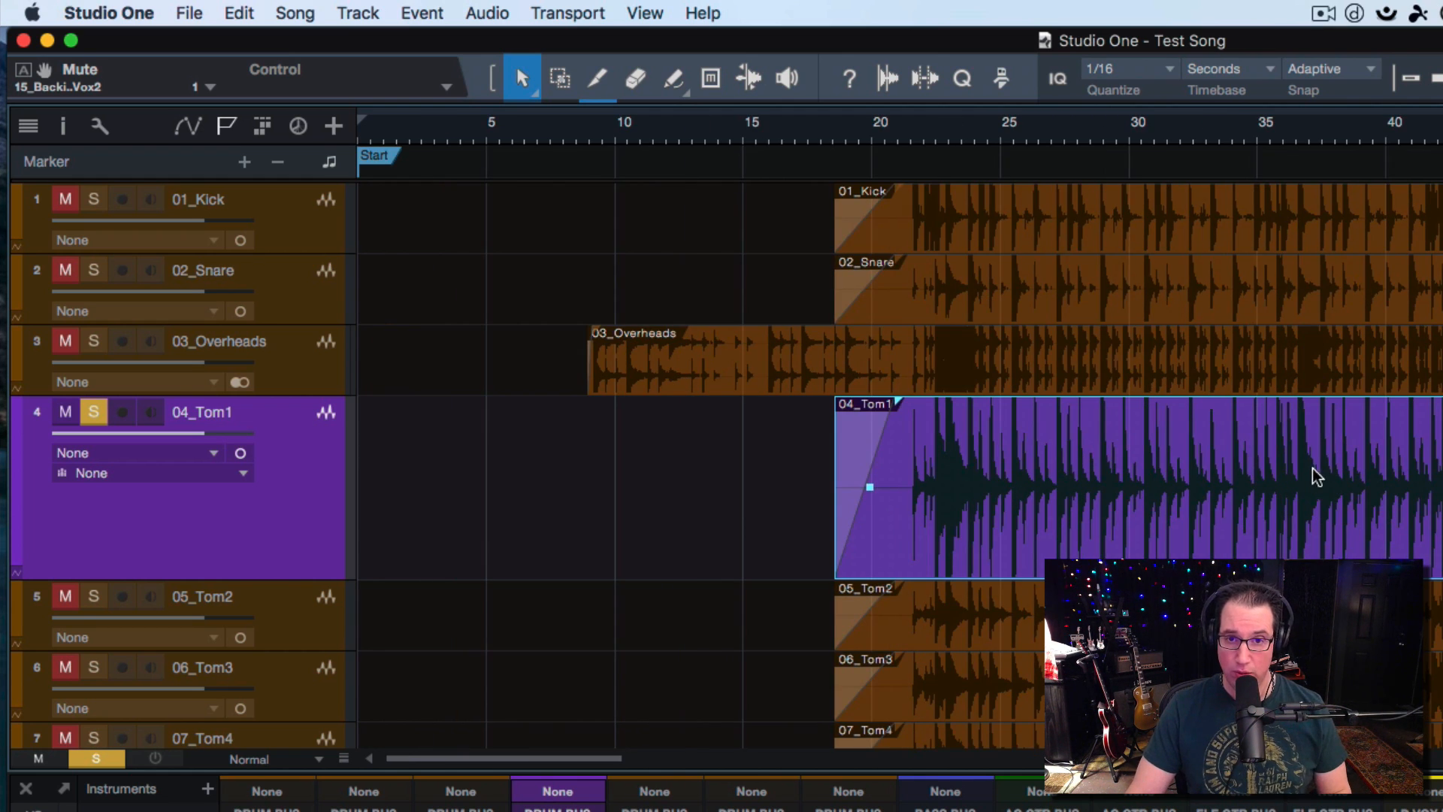
{"action": "scroll", "coordinate": [1066, 489], "scroll_direction": "right", "scroll_amount": 3}
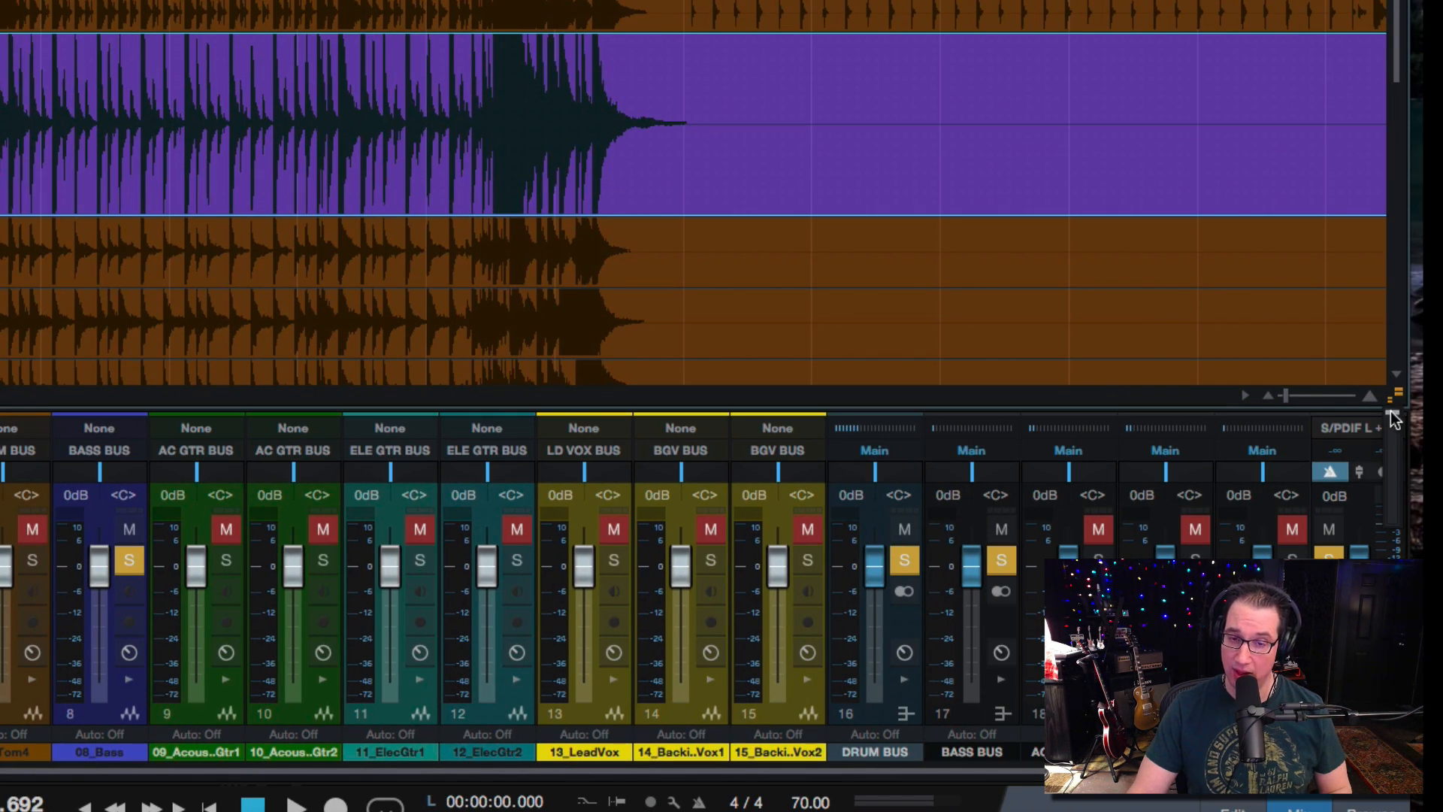
{"action": "left_click_drag", "start_coordinate": [1390, 412], "coordinate": [1392, 516]}
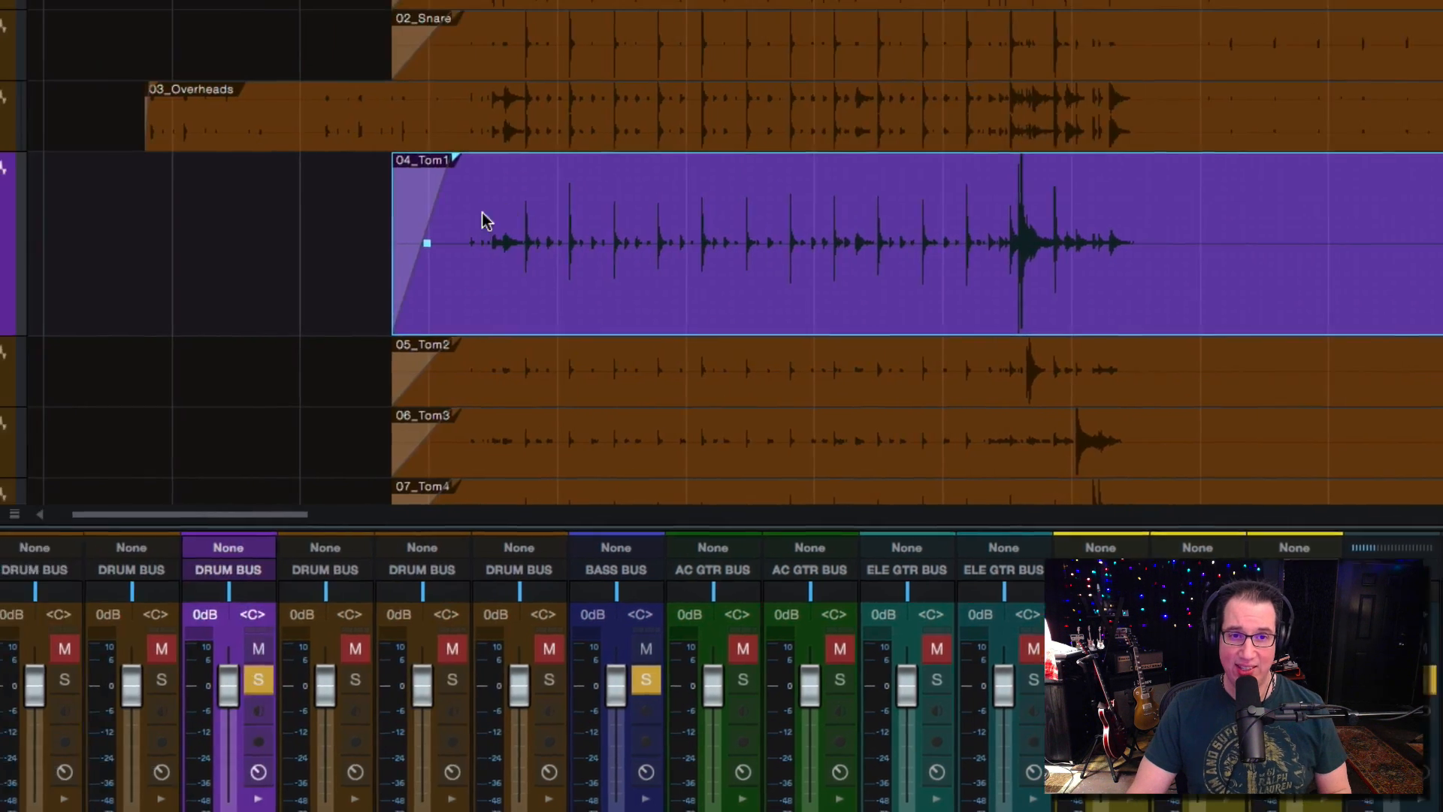
Step: Play the soloed 04_Tom1 track from the first drum hits and take the 08_Bass track out of solo
{"action": "scroll", "coordinate": [705, 1], "scroll_direction": "up", "scroll_amount": 3}
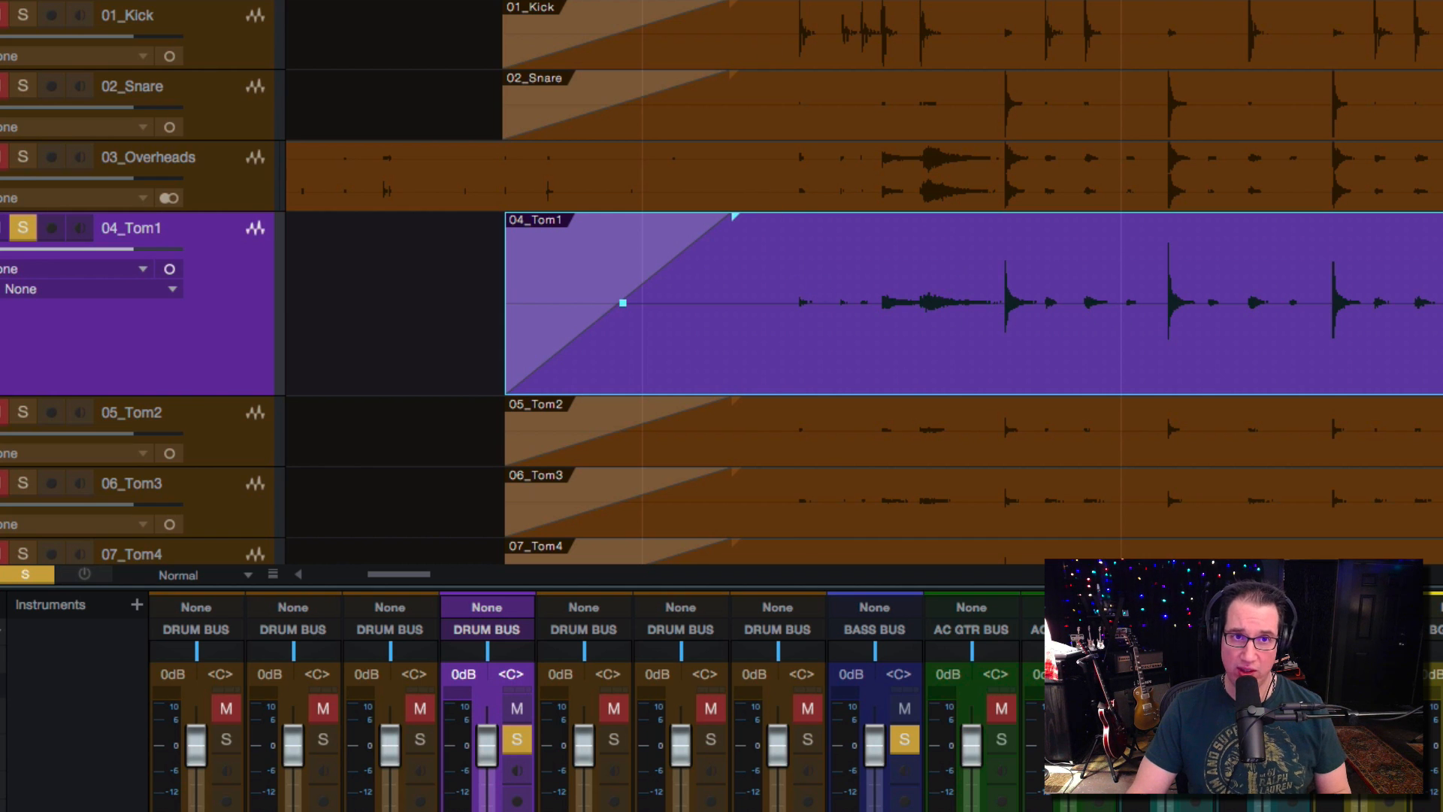
{"action": "left_click", "coordinate": [804, 1]}
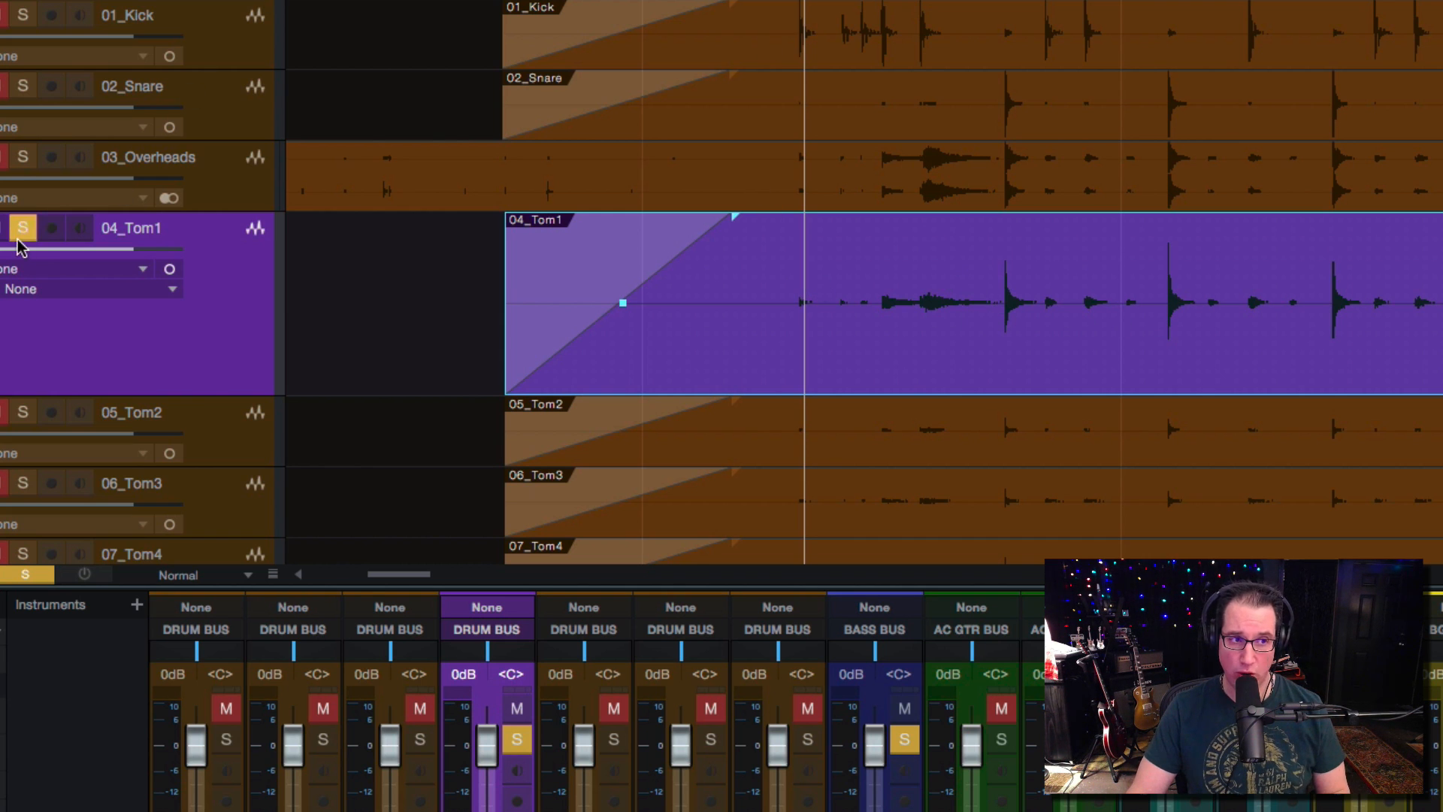
{"action": "key", "text": "space"}
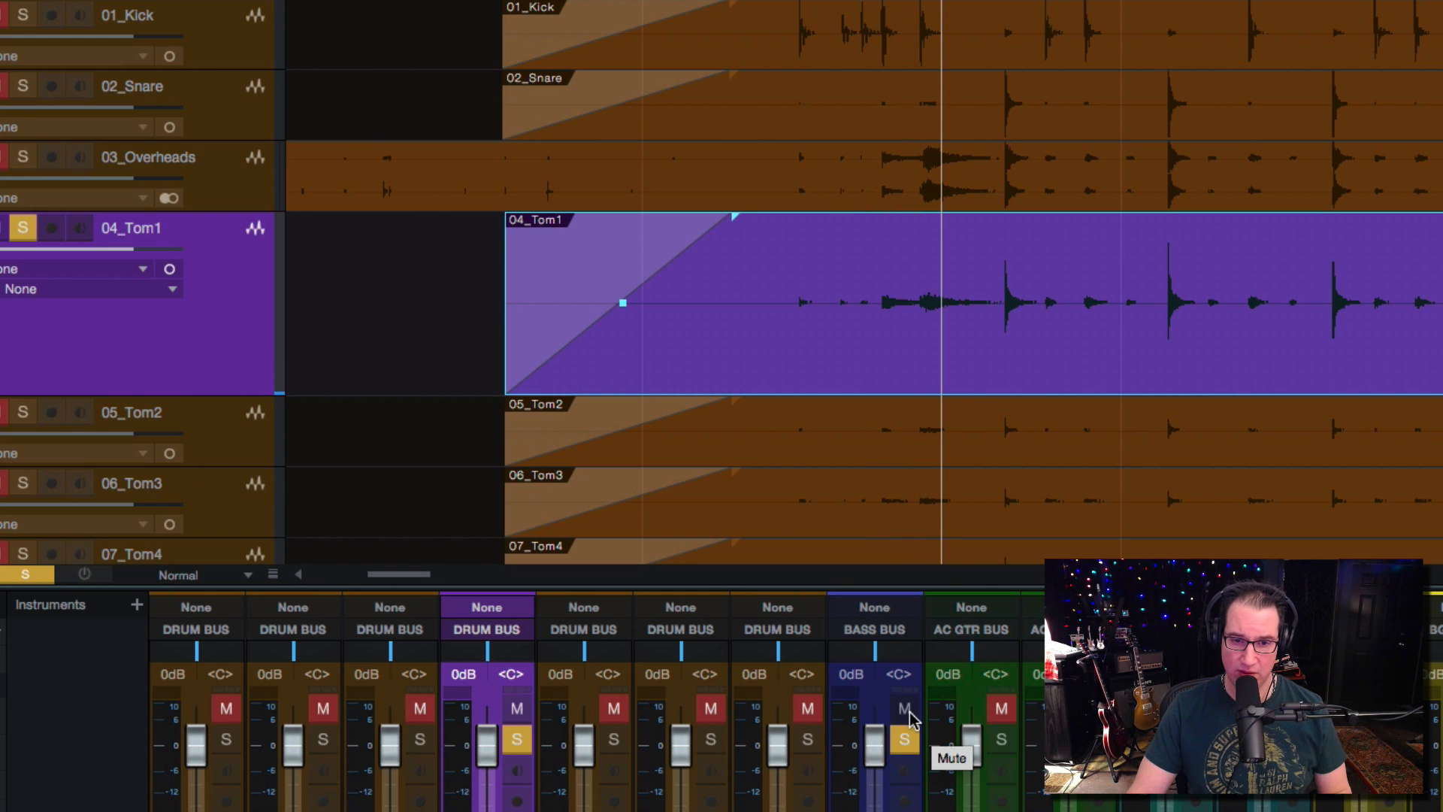
{"action": "left_click", "coordinate": [904, 739]}
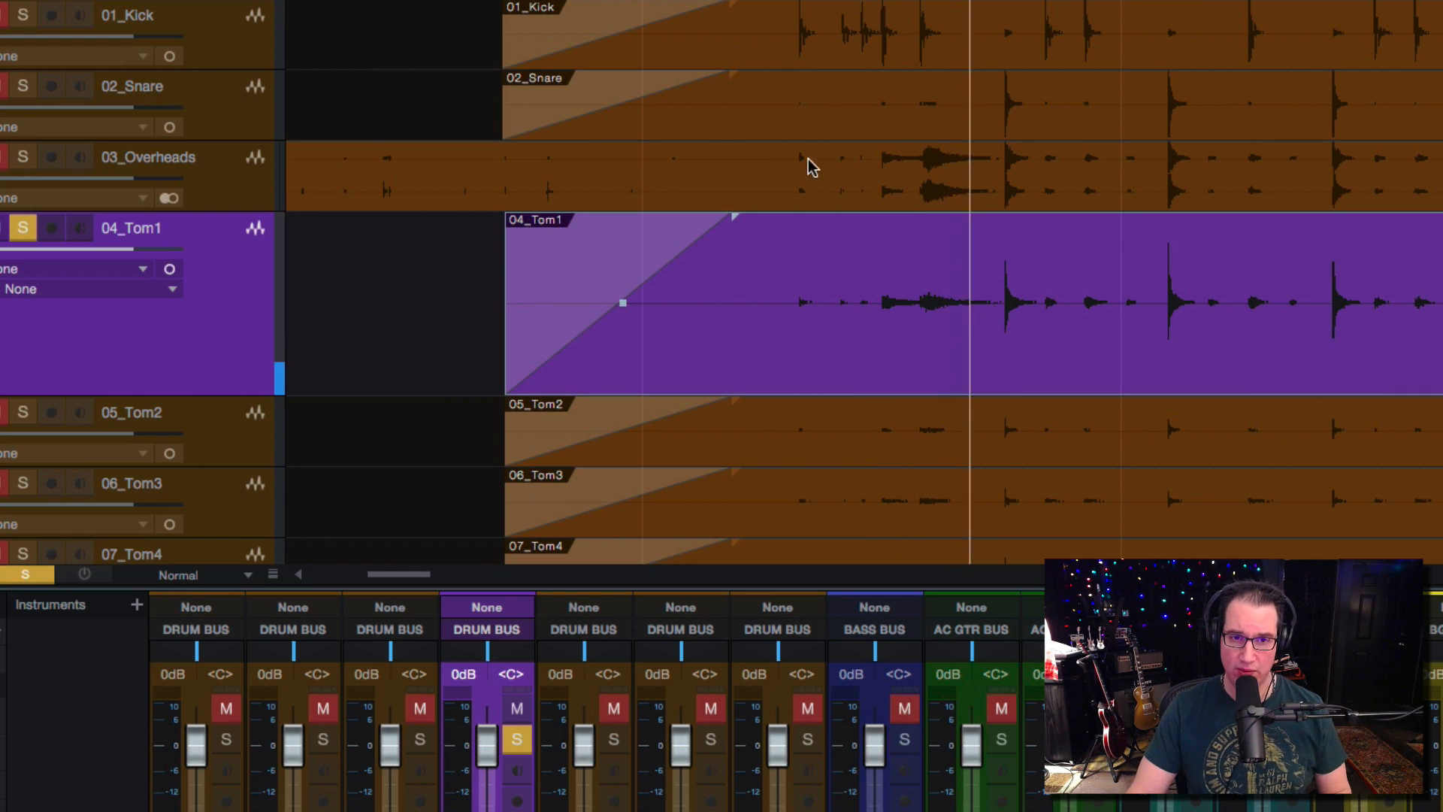
Step: Follow the 04_Tom1 track up to its first real tom hits near 43 seconds and examine the bleed before them
{"action": "scroll", "coordinate": [885, 327], "scroll_direction": "right", "scroll_amount": 8}
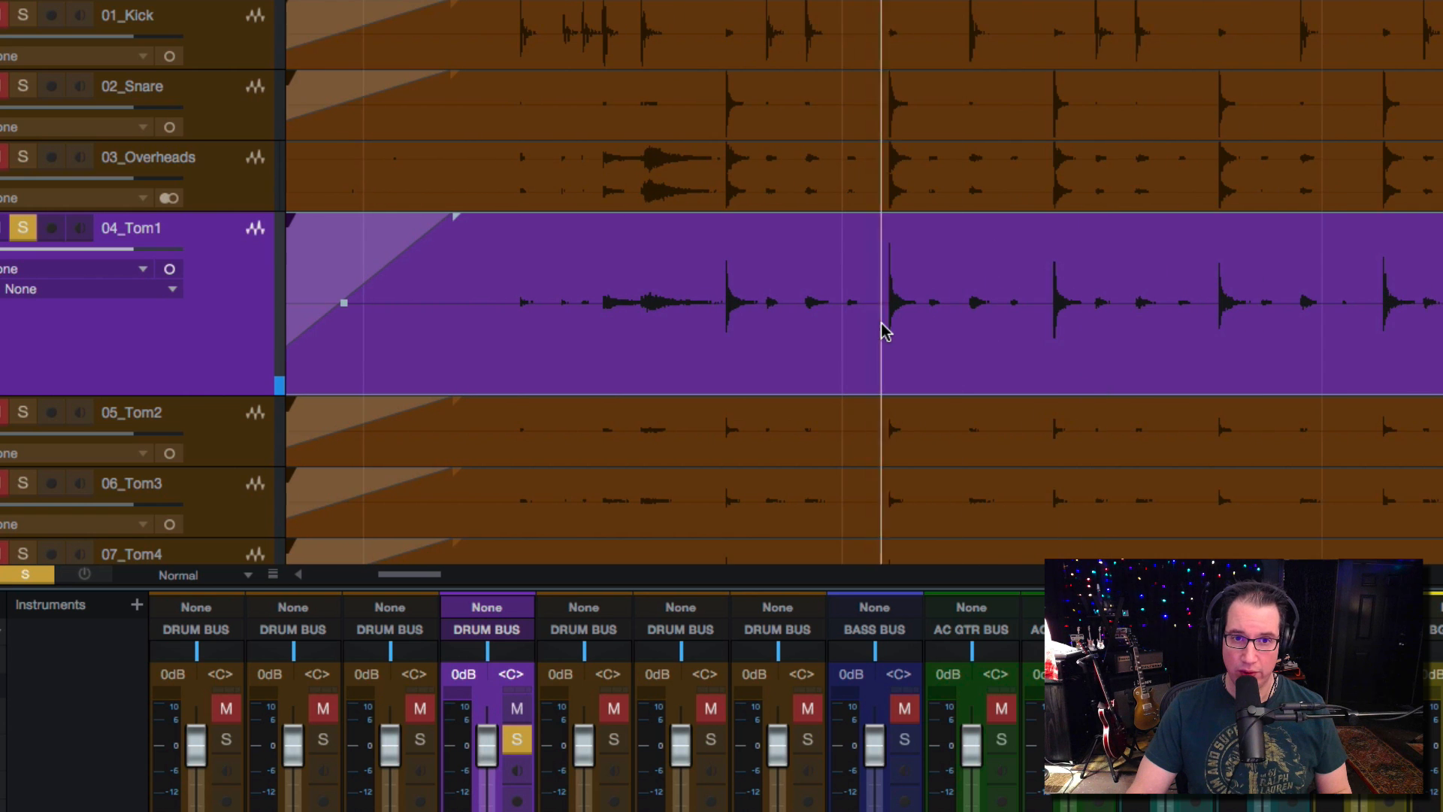
{"action": "scroll", "coordinate": [885, 331], "scroll_direction": "right", "scroll_amount": 1}
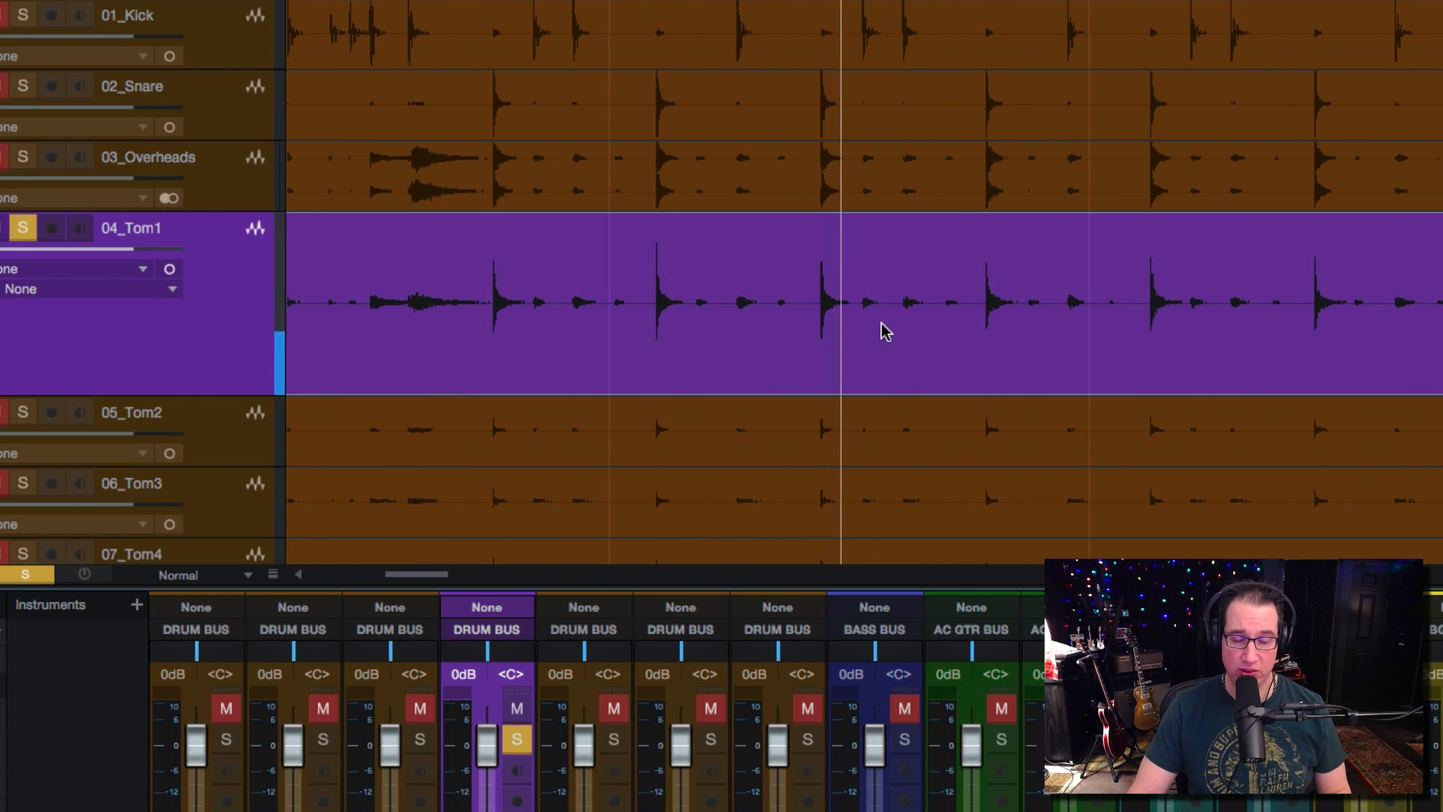
{"action": "scroll", "coordinate": [885, 330], "scroll_direction": "right", "scroll_amount": 5}
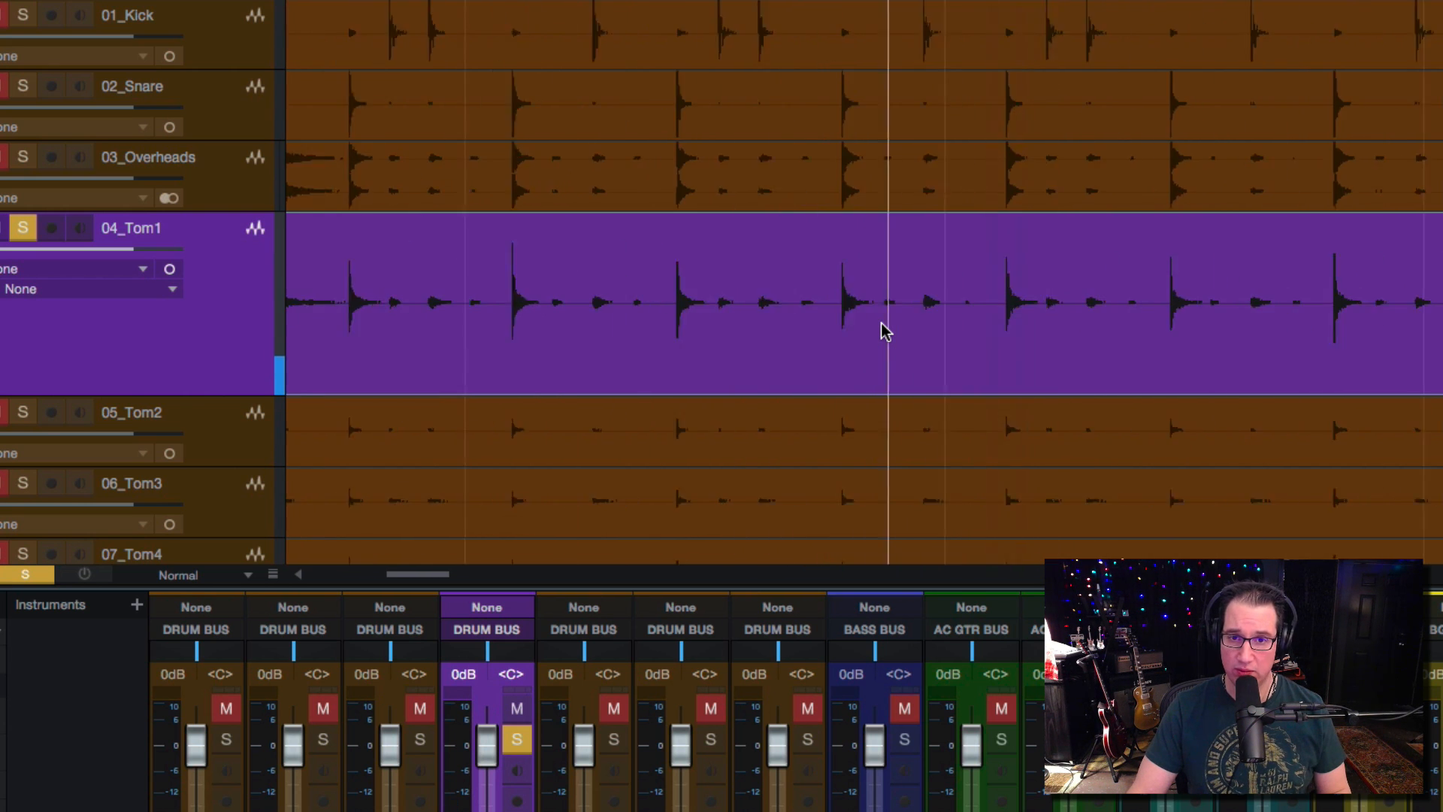
{"action": "scroll", "coordinate": [881, 329], "scroll_direction": "right", "scroll_amount": 4}
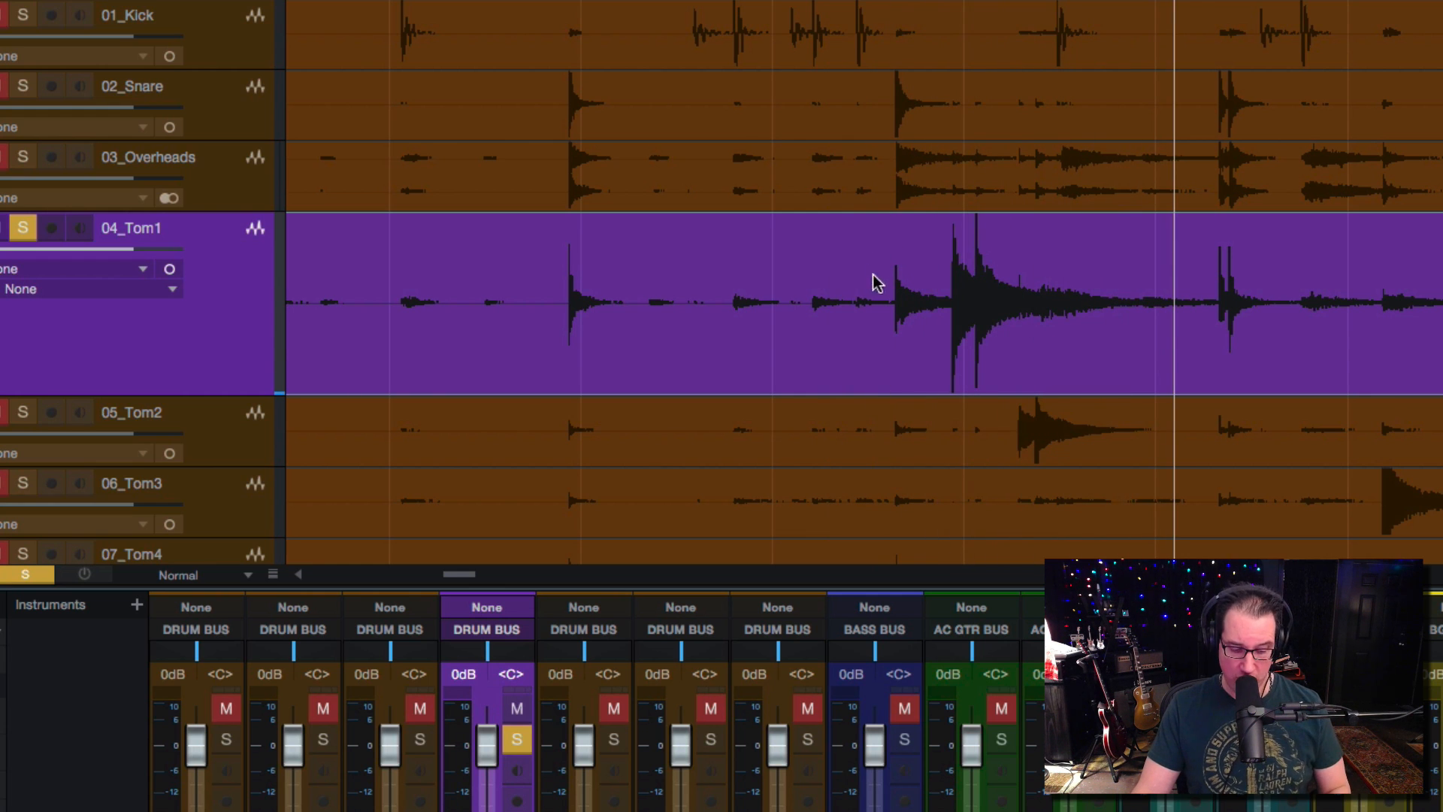
{"action": "key", "text": "w"}
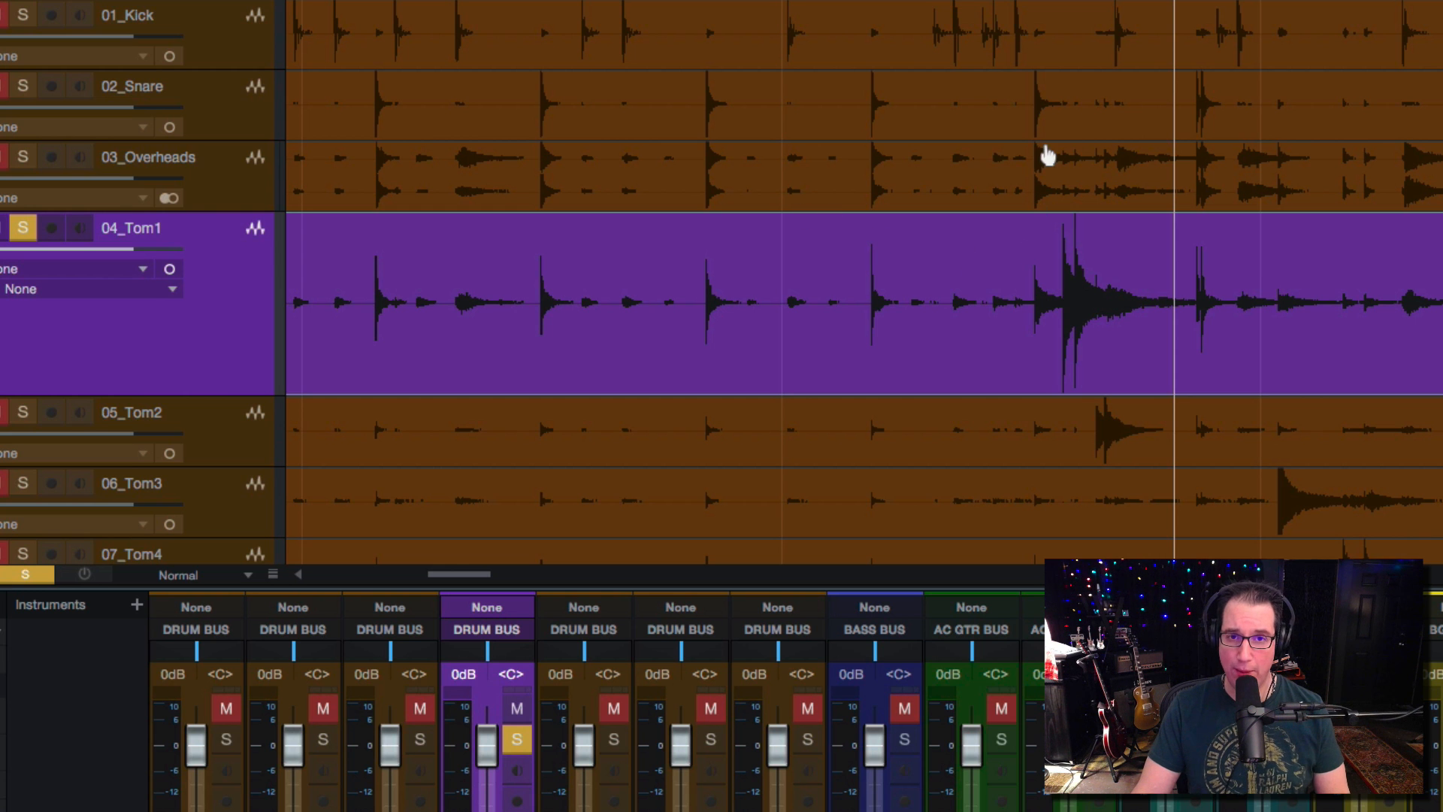
{"action": "left_click", "coordinate": [1056, 3]}
{"action": "key", "text": "e"}
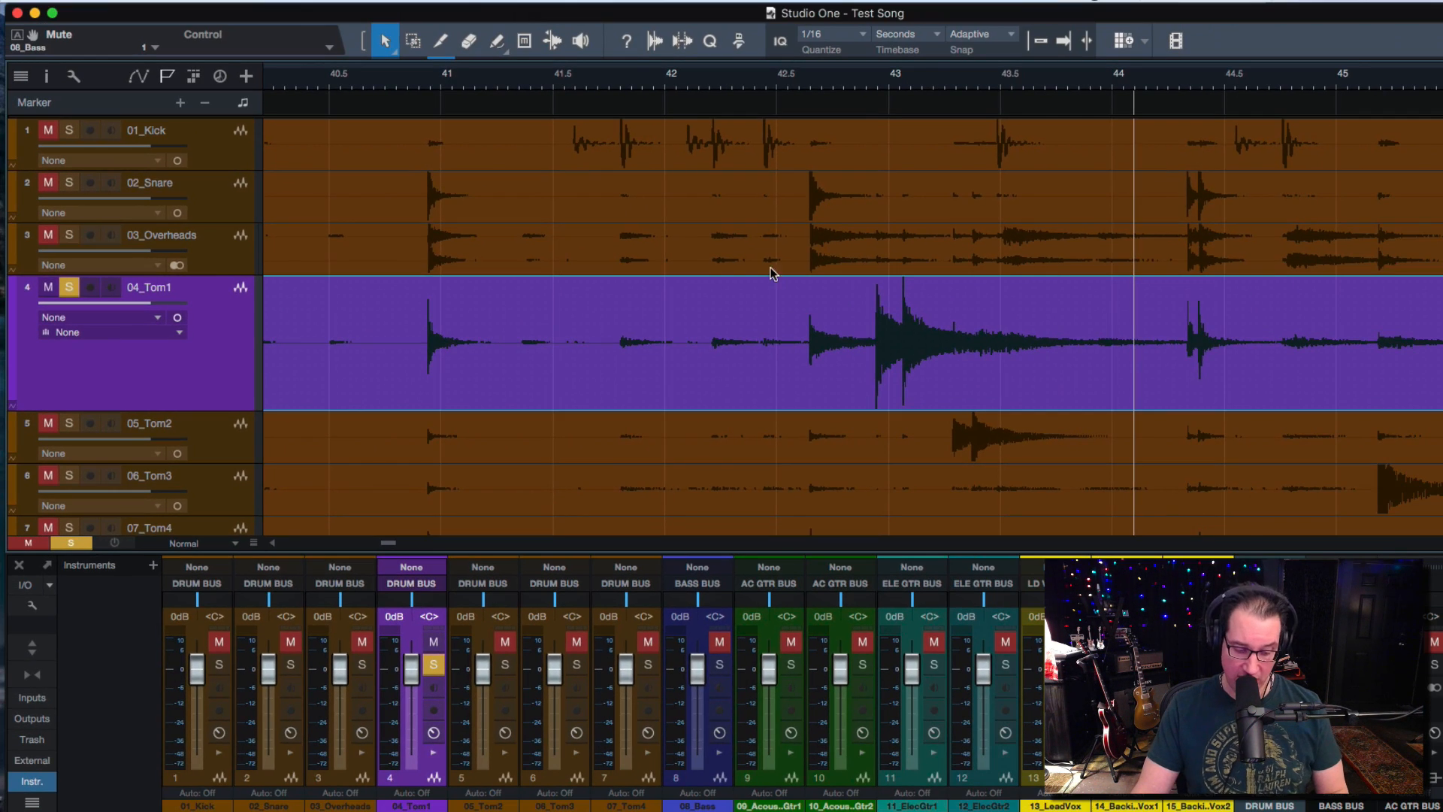
{"action": "key", "text": "w"}
{"action": "key", "text": "w"}
{"action": "key", "text": "w"}
{"action": "key", "text": "w"}
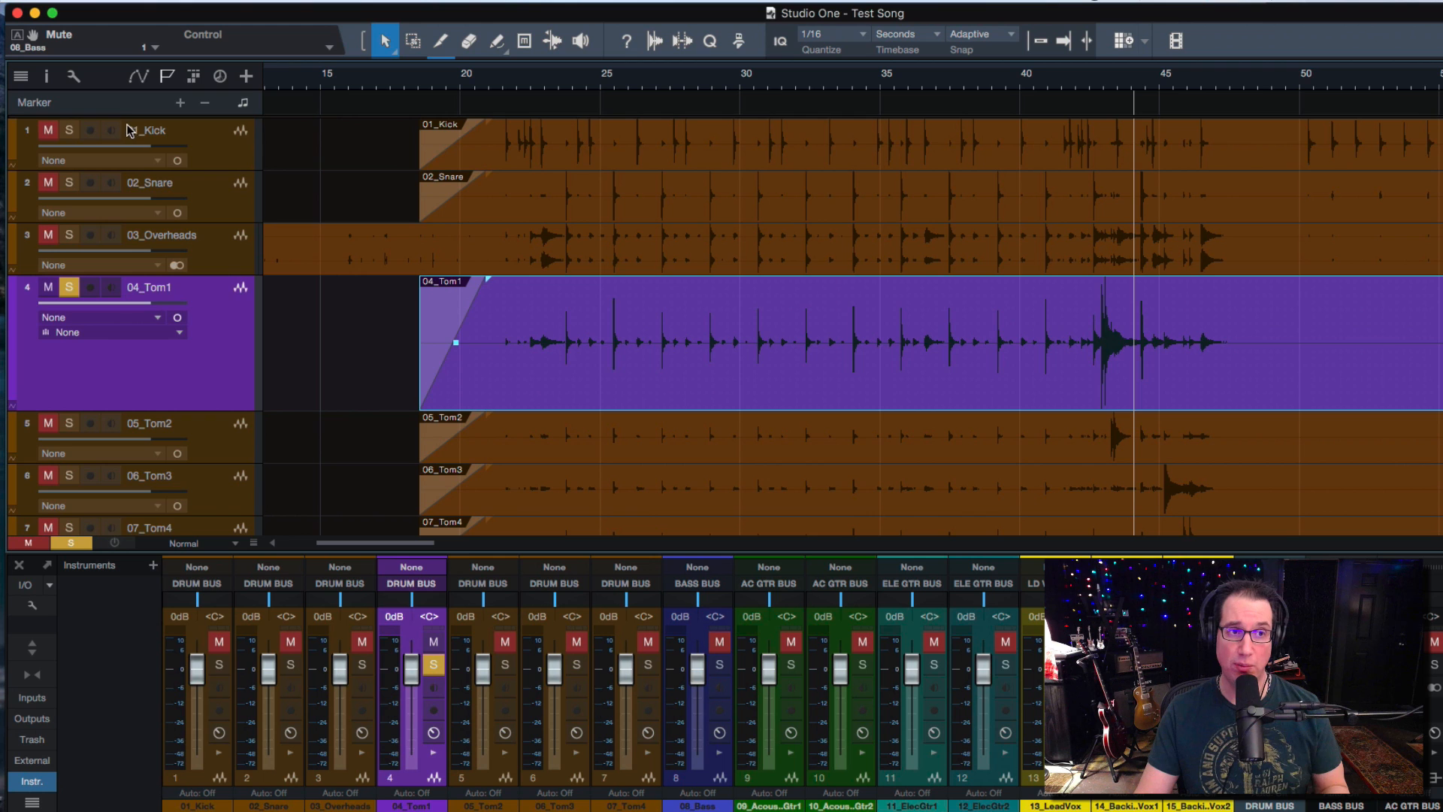
Step: Shorten the fade-in of the 04_Tom1 clip to about 1.8 seconds
{"action": "left_click", "coordinate": [205, 133]}
{"action": "left_click", "coordinate": [209, 185]}
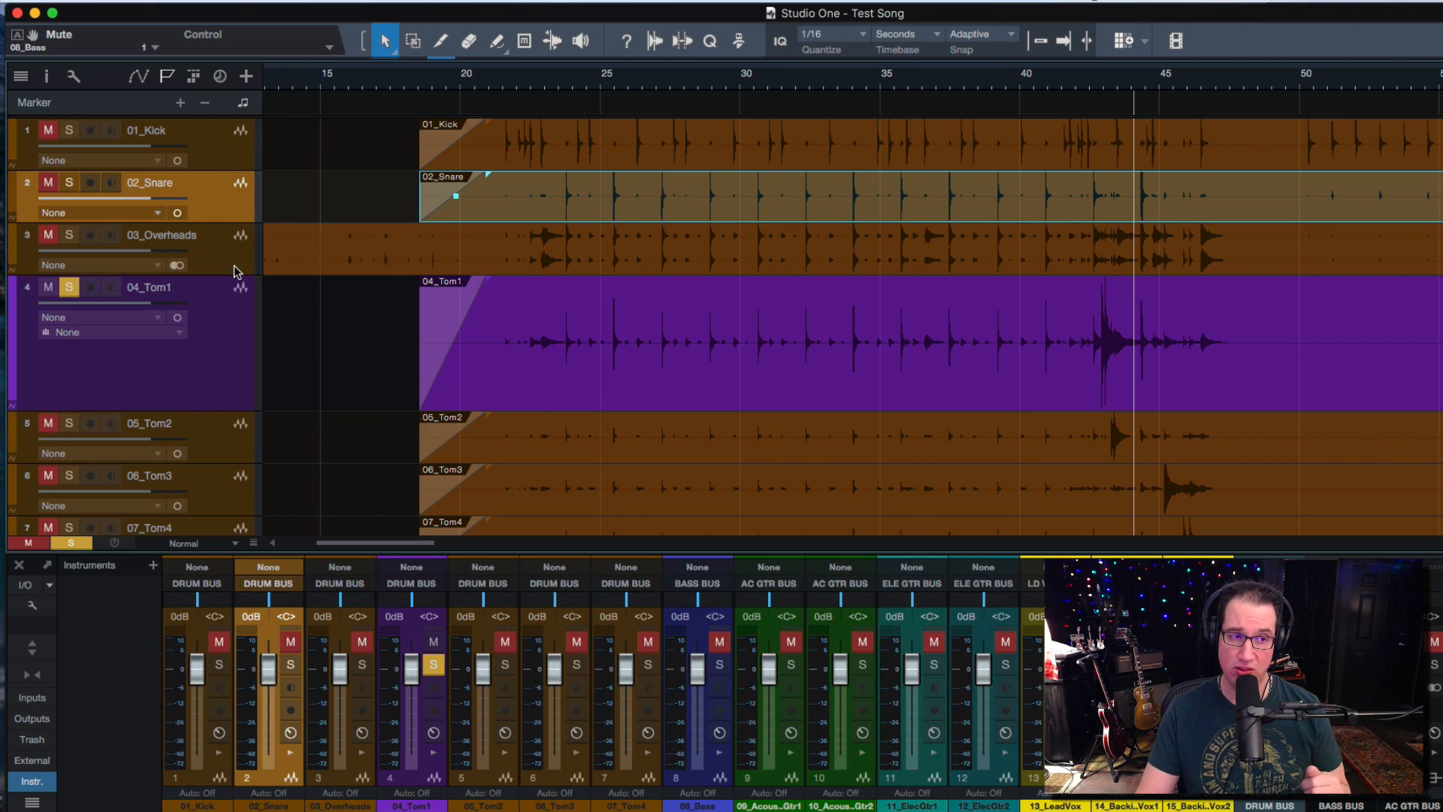
{"action": "left_click", "coordinate": [229, 348]}
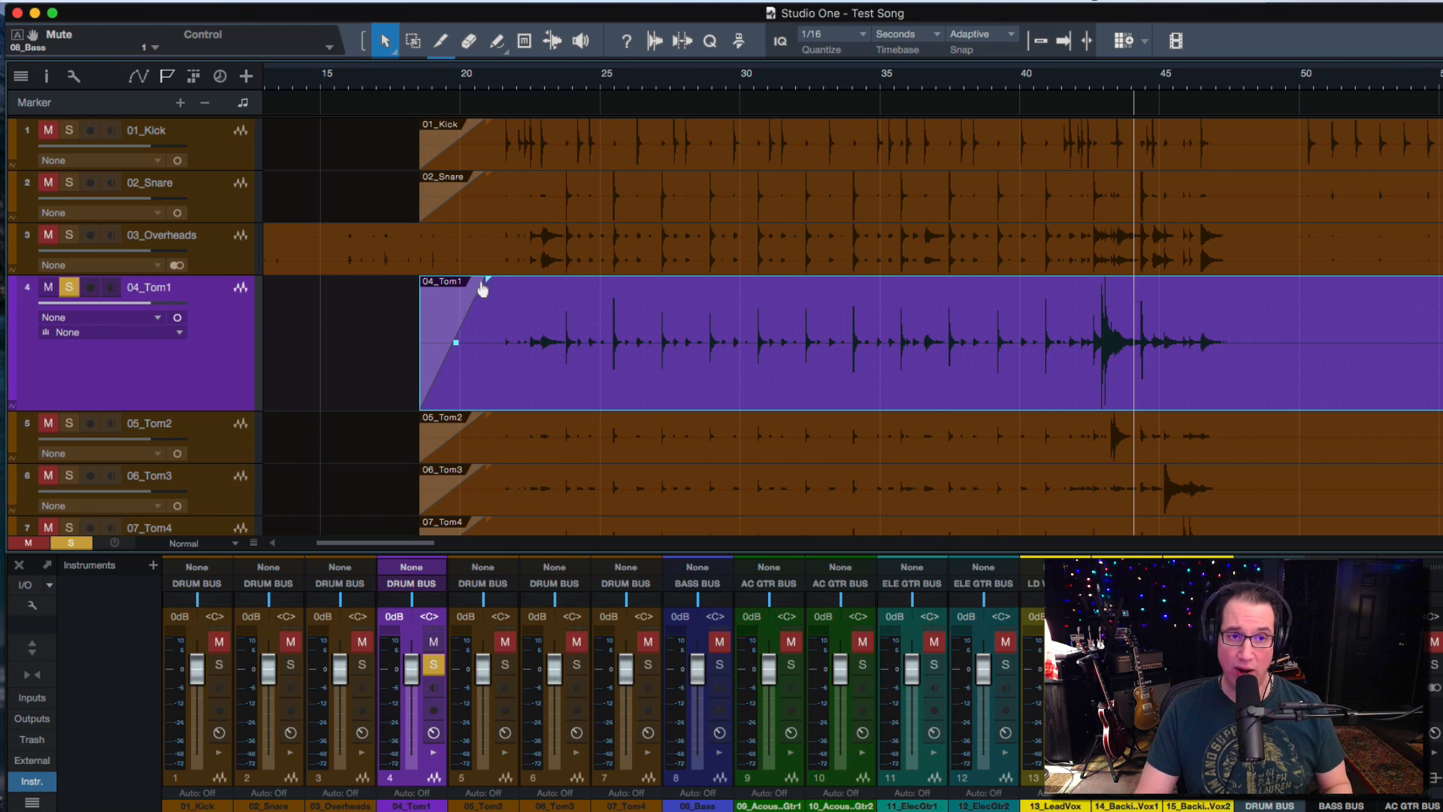
{"action": "left_click_drag", "start_coordinate": [488, 283], "coordinate": [470, 293]}
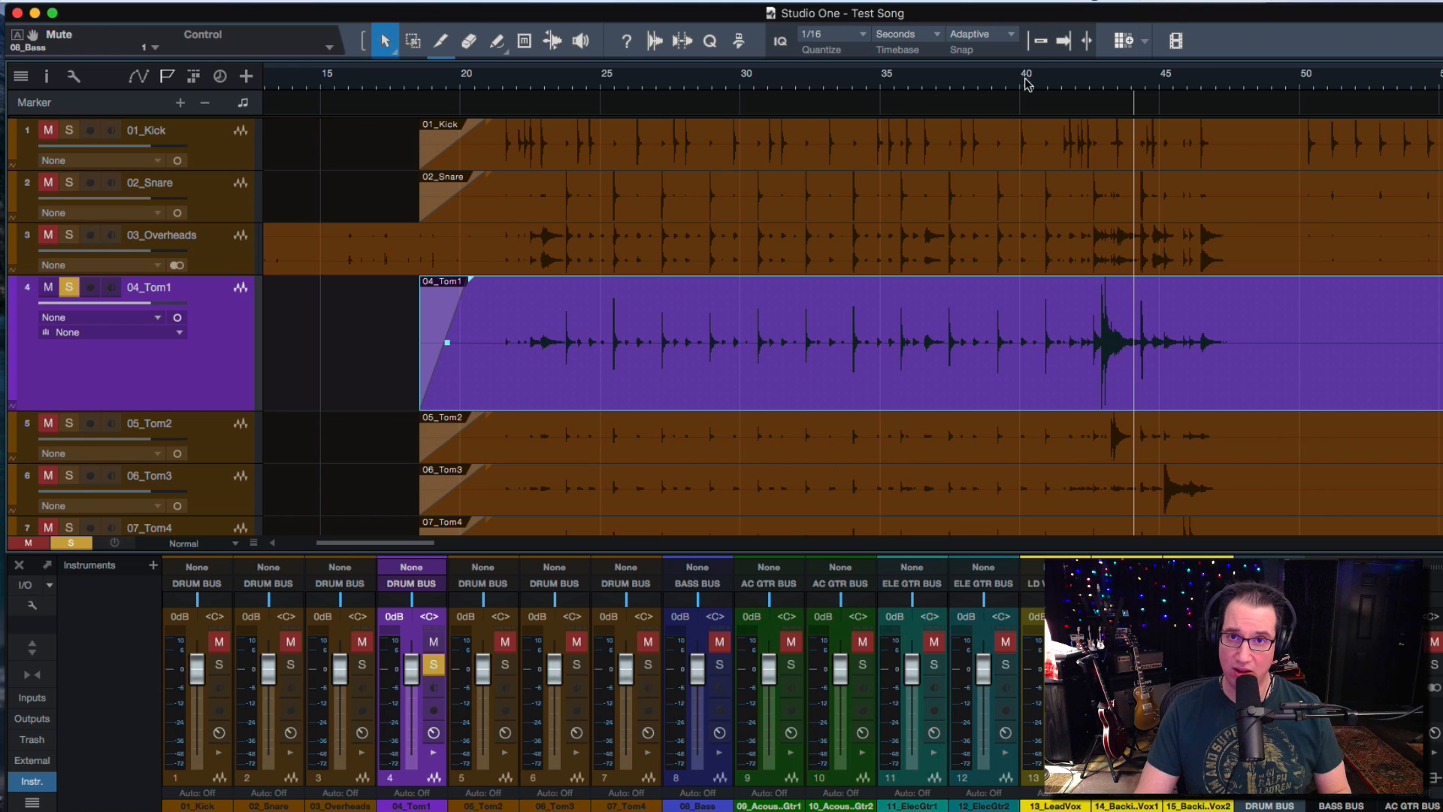
Step: Place the playback cursor at about 42.5 seconds and trim the start of the 04_Tom1 clip to about 40.6 seconds
{"action": "left_click_drag", "start_coordinate": [1028, 88], "coordinate": [1027, 77]}
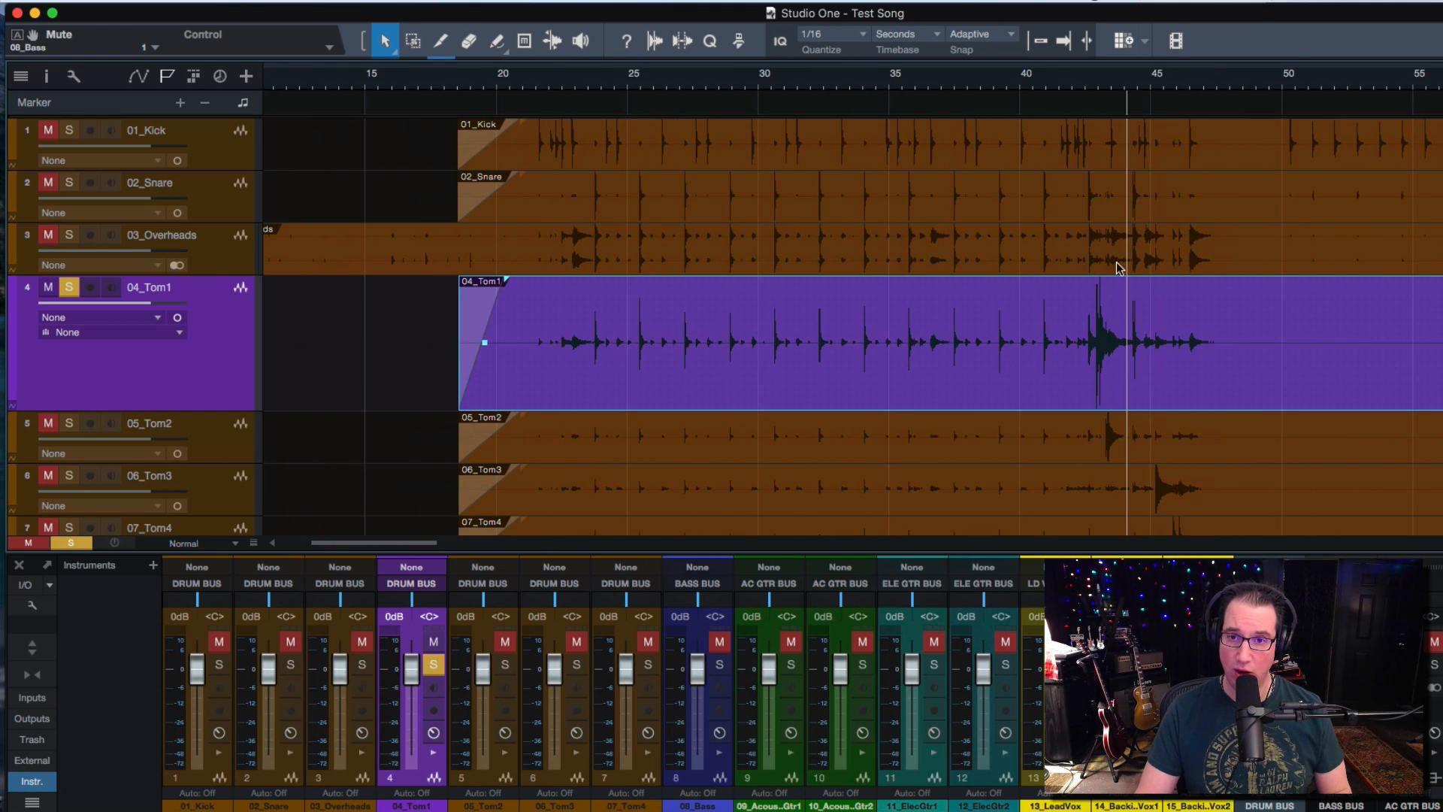
{"action": "left_click", "coordinate": [1084, 87]}
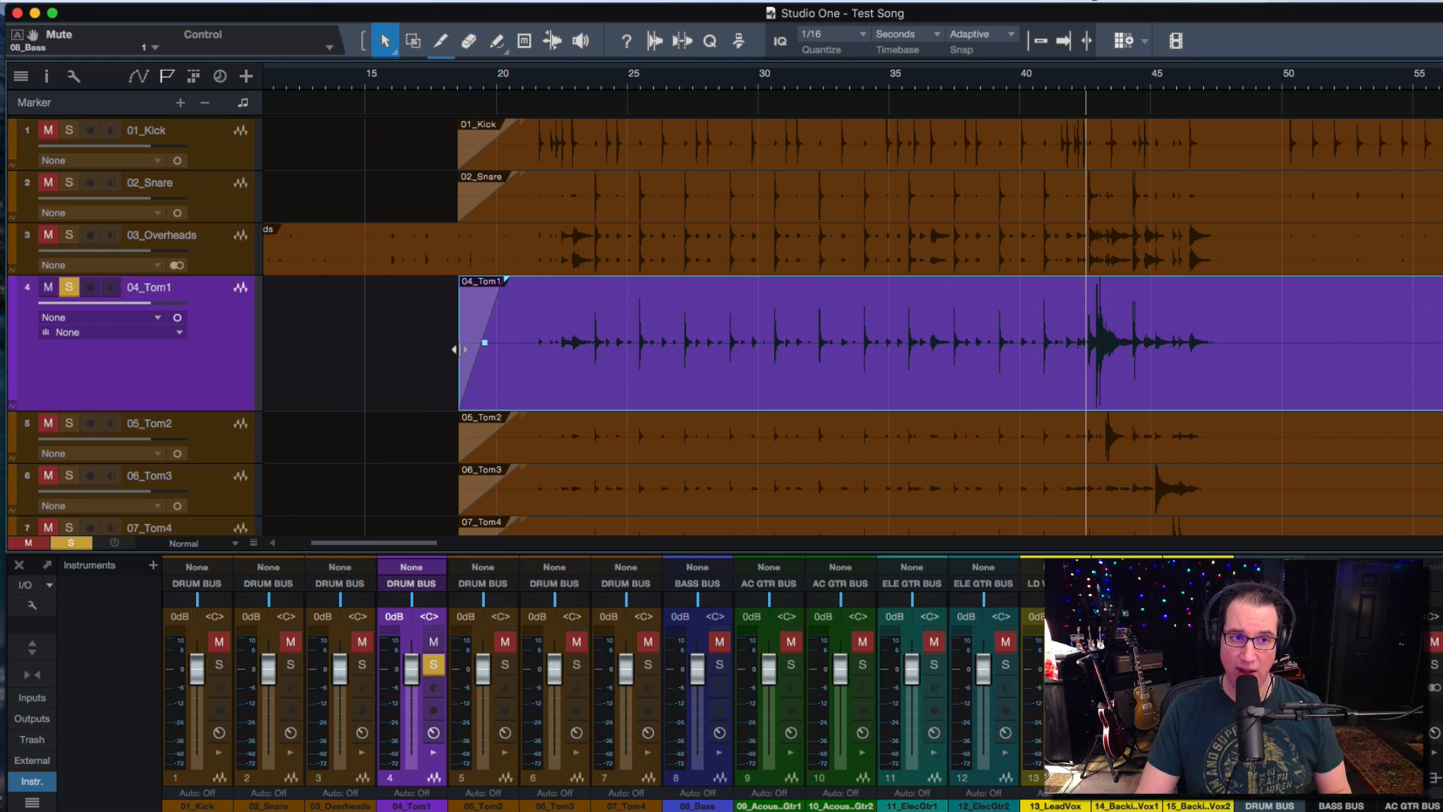
{"action": "left_click_drag", "start_coordinate": [453, 349], "coordinate": [1035, 333]}
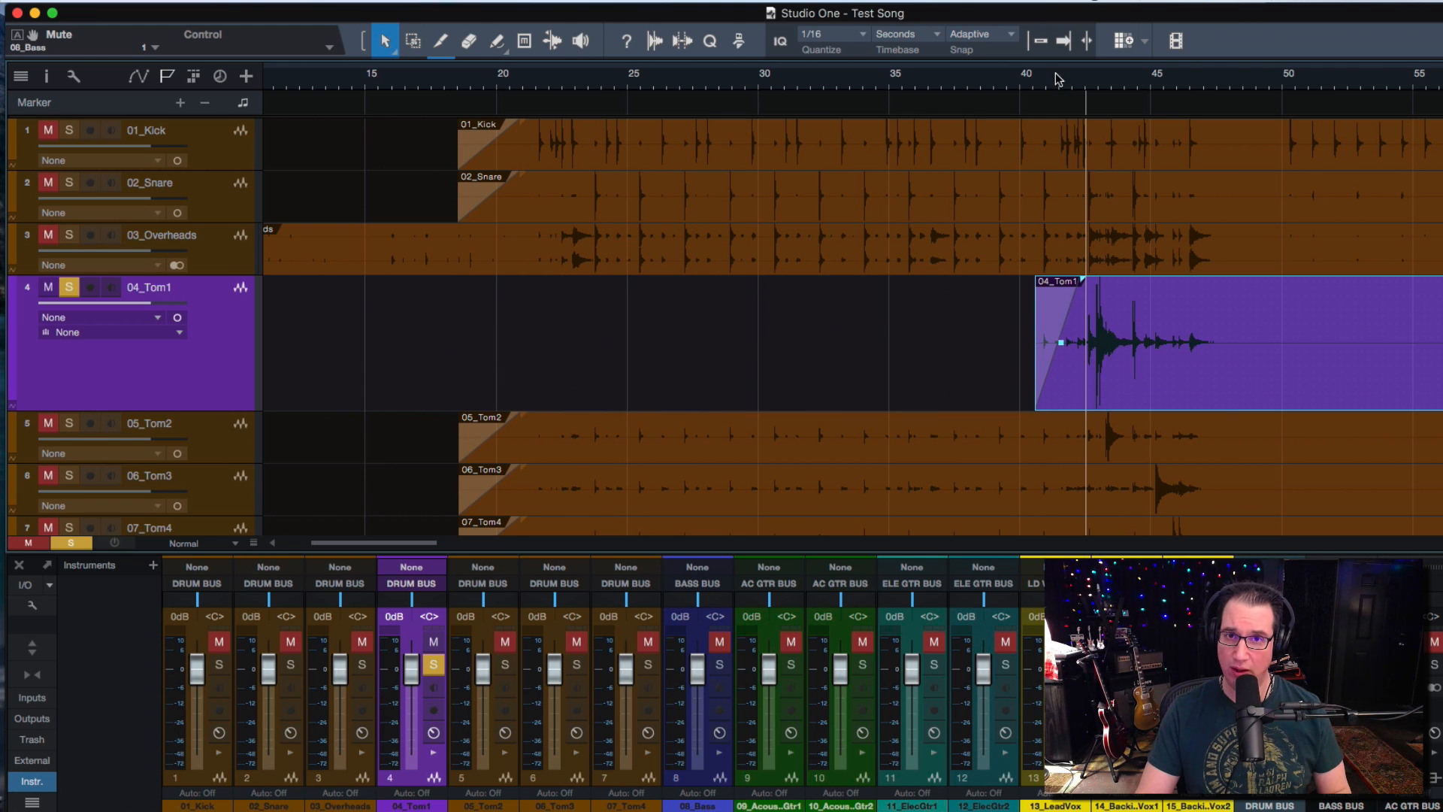
{"action": "left_click_drag", "start_coordinate": [1057, 79], "coordinate": [1050, 128]}
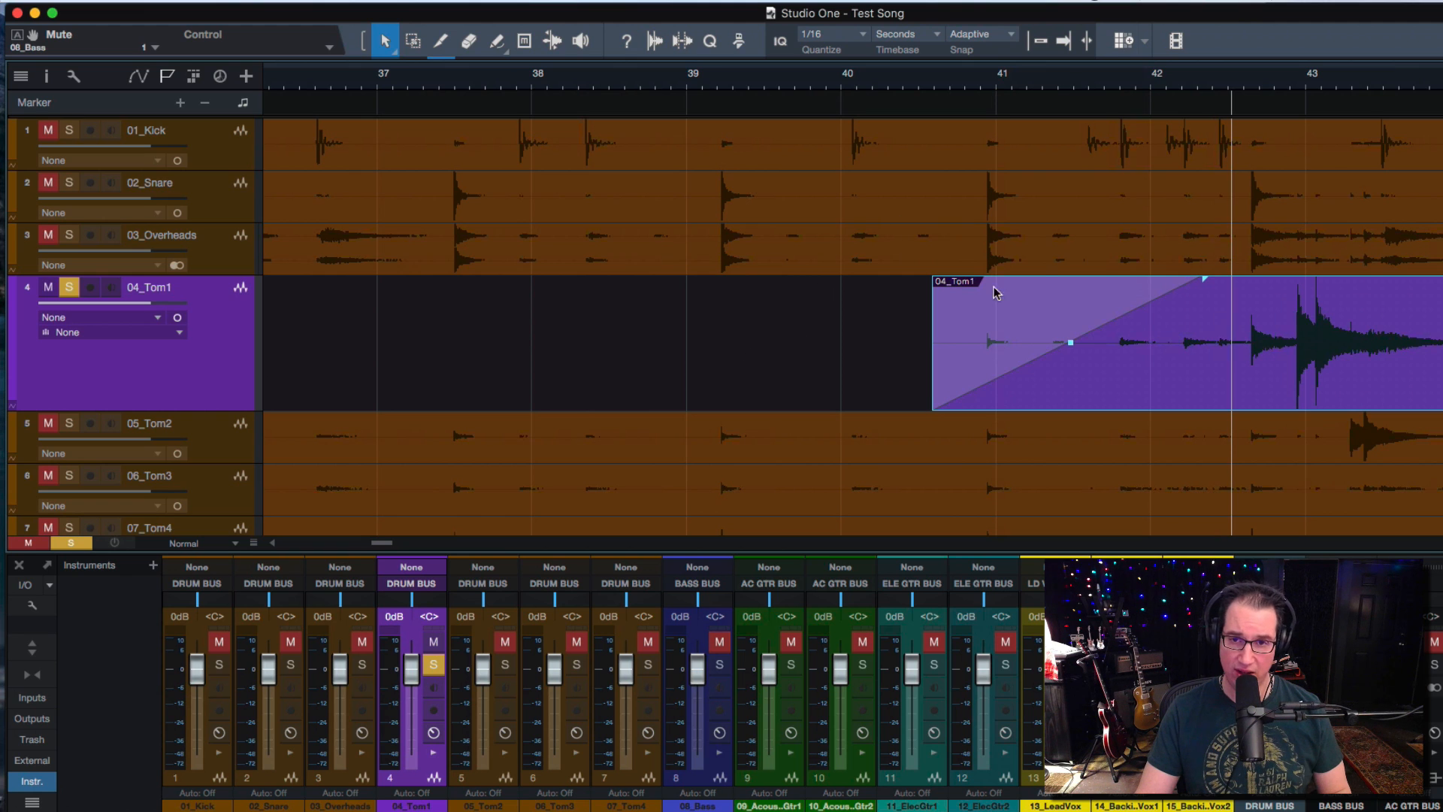
Step: Shorten the fade-in of the 04_Tom1 clip to about 0.4 seconds and play the track from just before it
{"action": "left_click_drag", "start_coordinate": [1203, 281], "coordinate": [992, 309]}
{"action": "scroll", "coordinate": [741, 394], "scroll_direction": "right", "scroll_amount": 5}
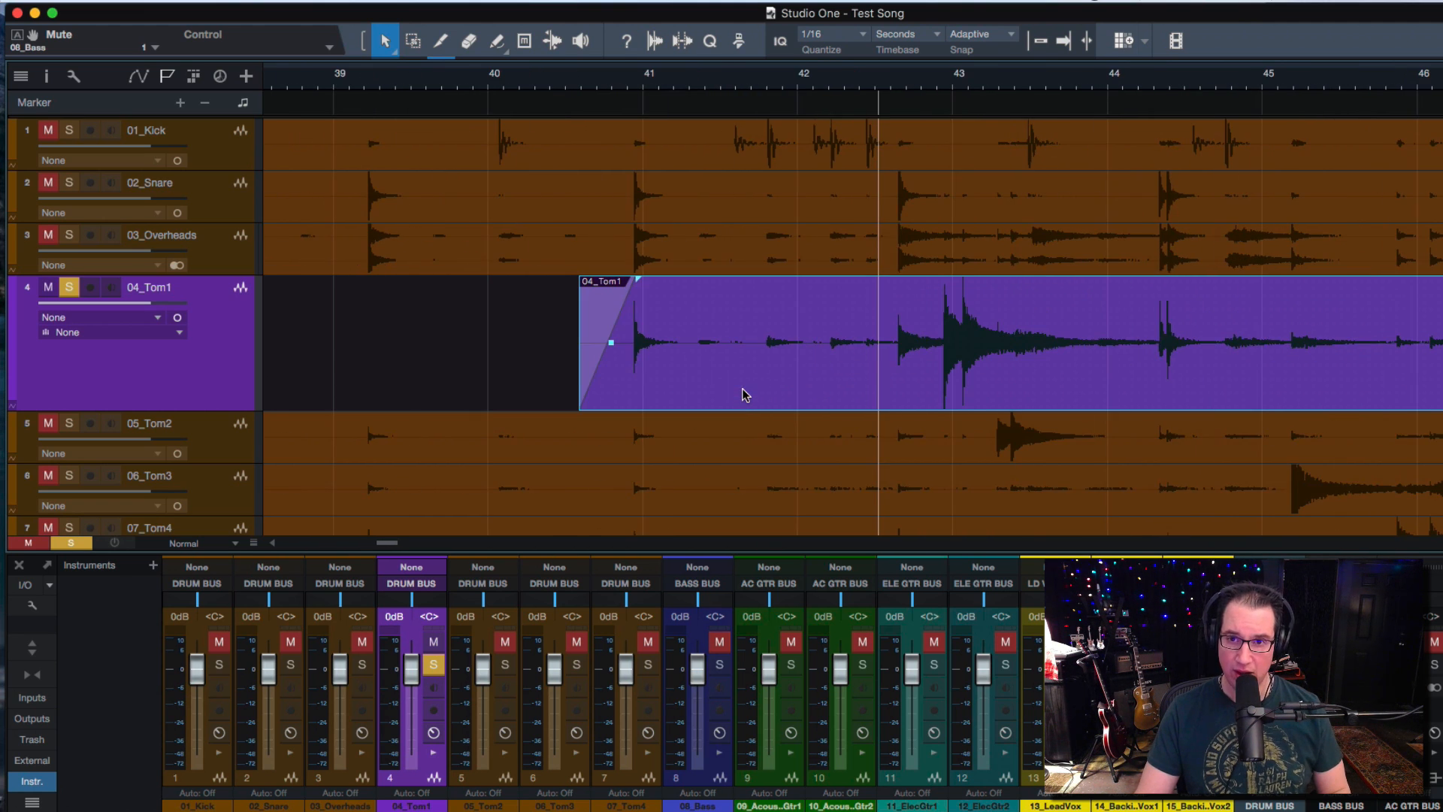
{"action": "left_click", "coordinate": [560, 79]}
{"action": "key", "text": "space"}
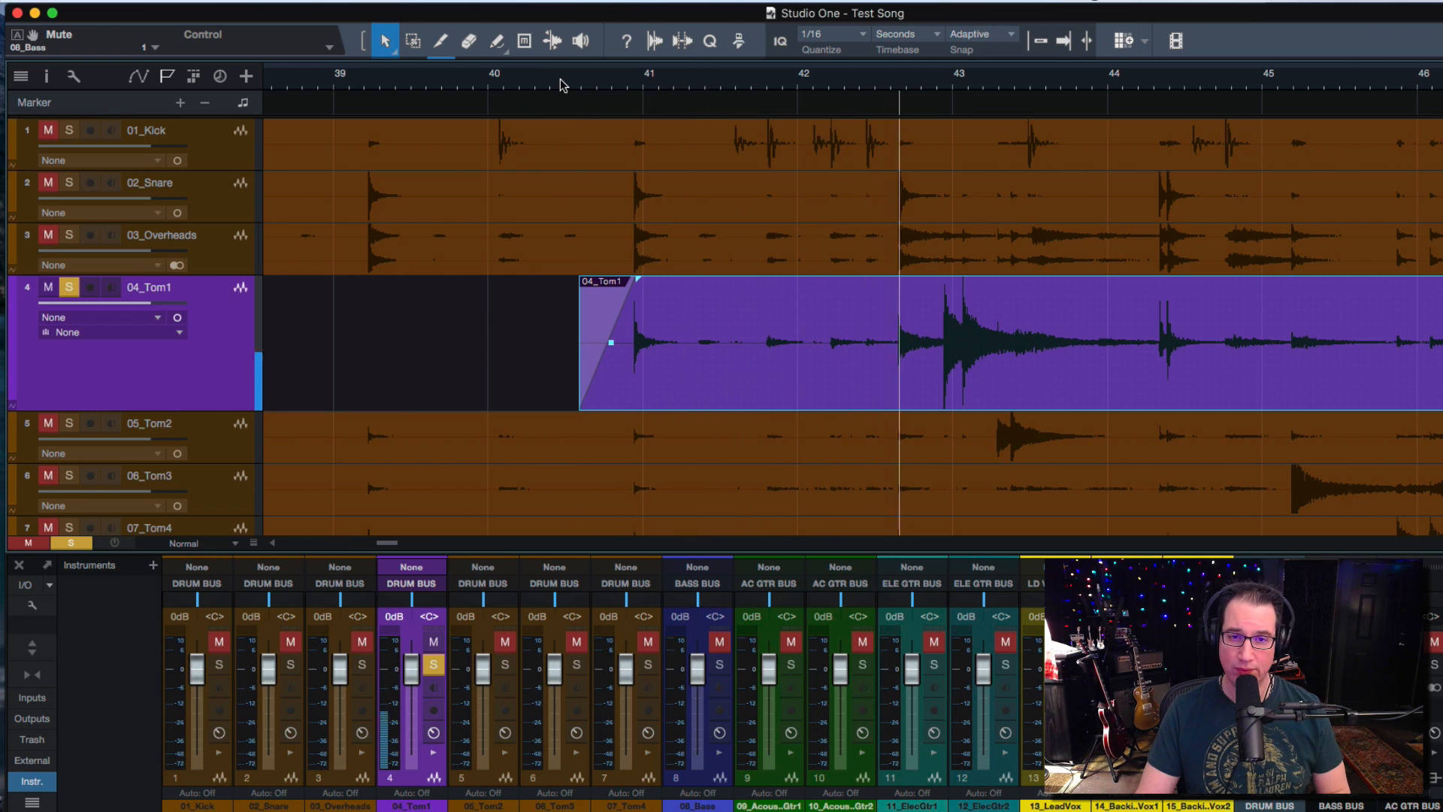
{"action": "key", "text": "space"}
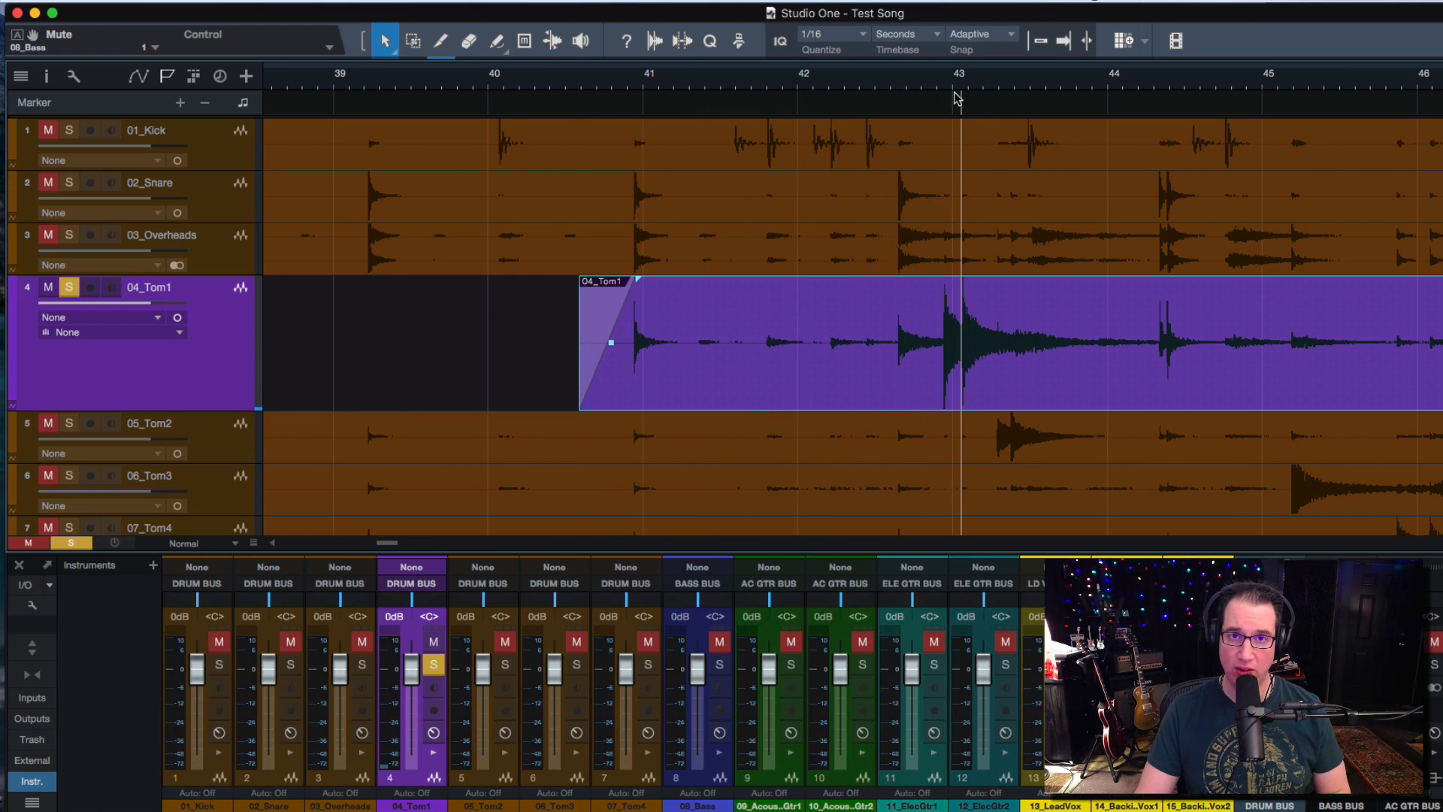
Step: Play the soloed 04_Tom1 track twice around its first tom hits near 43 seconds
{"action": "left_click", "coordinate": [931, 86]}
{"action": "key", "text": "space"}
{"action": "key", "text": "space"}
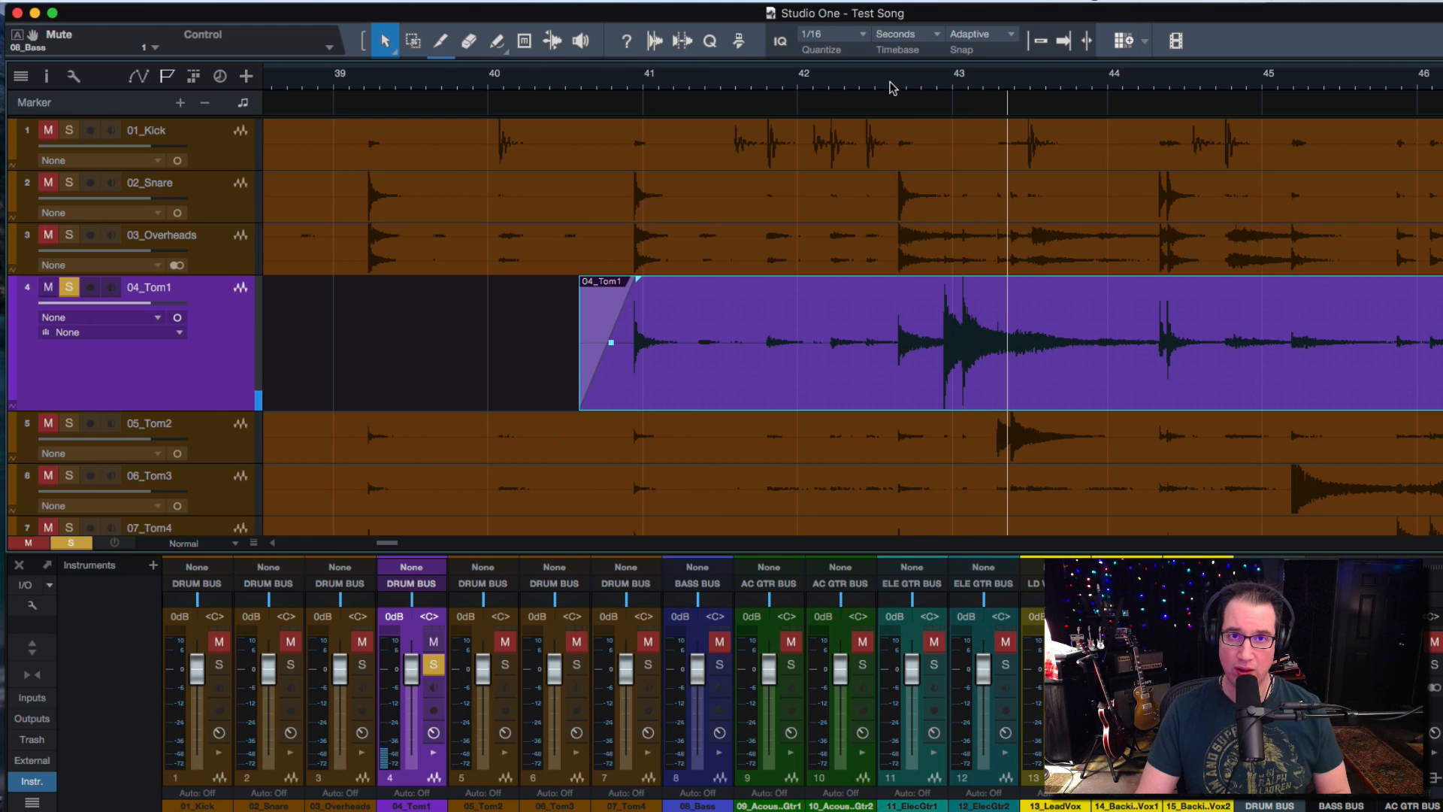
{"action": "left_click", "coordinate": [881, 88]}
{"action": "key", "text": "space"}
{"action": "key", "text": "space"}
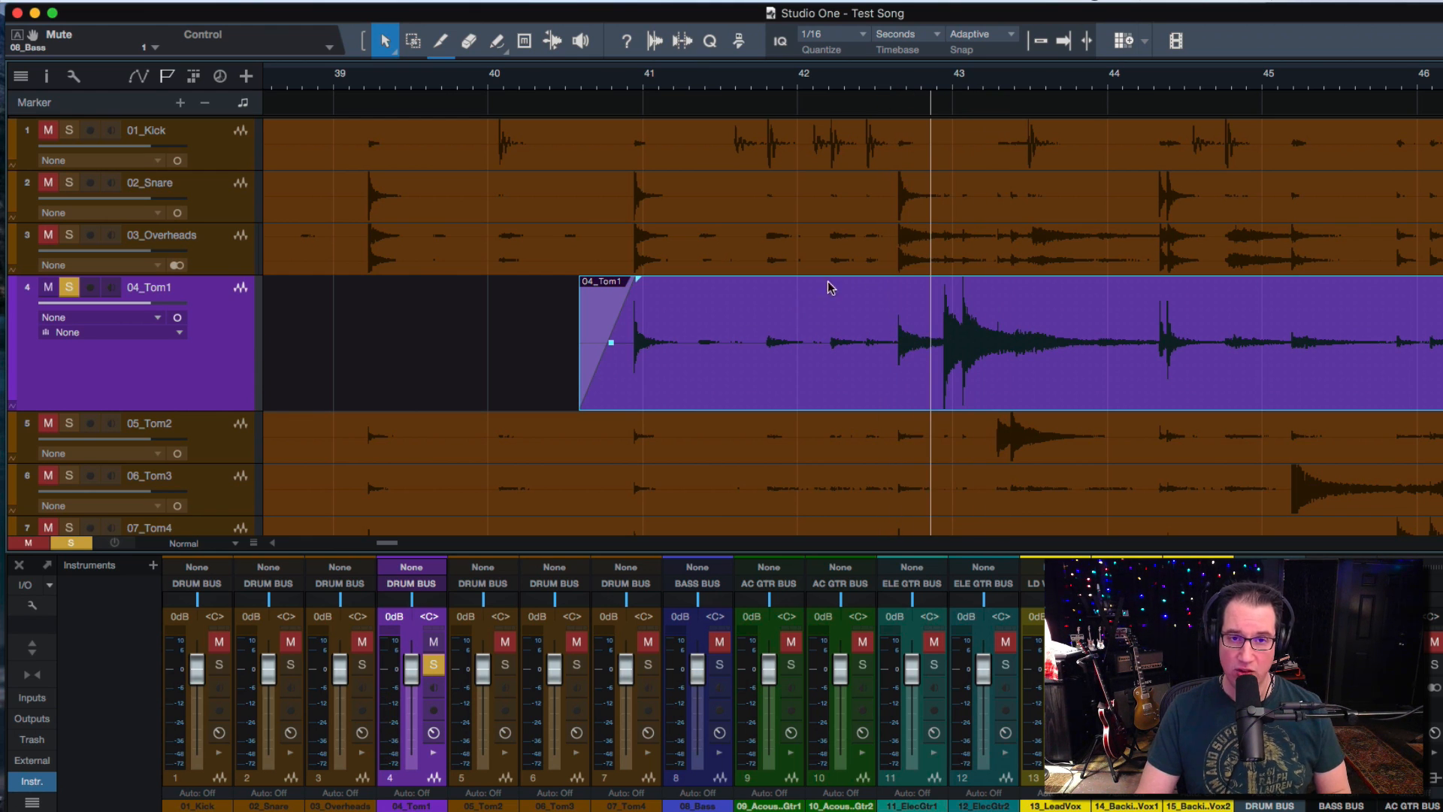
Step: Trim the start of the 04_Tom1 clip to about 42.8 seconds, just before the first tom hit, with a fade-in of about 0.15 seconds
{"action": "left_click_drag", "start_coordinate": [579, 342], "coordinate": [876, 342]}
{"action": "left_click_drag", "start_coordinate": [937, 290], "coordinate": [894, 294]}
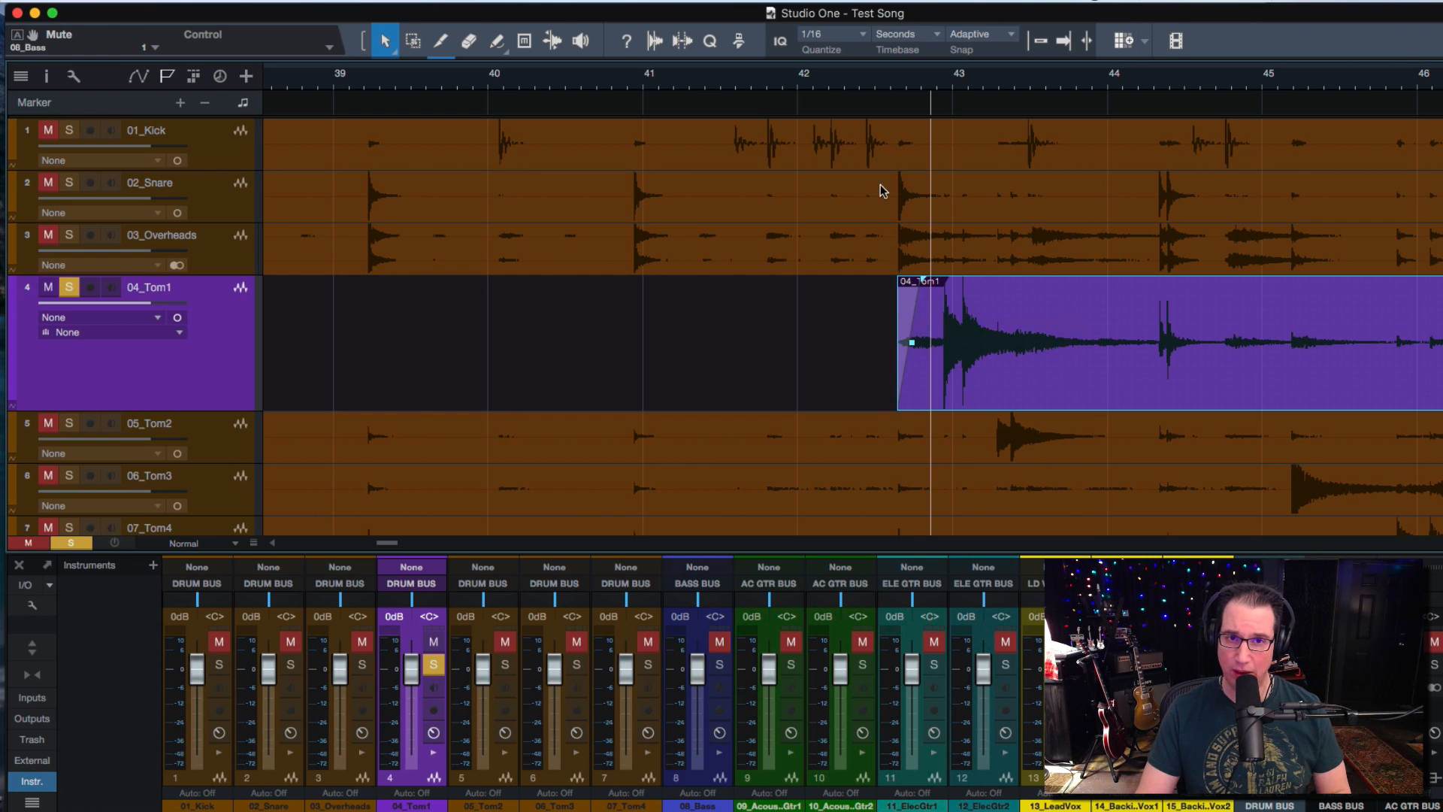
{"action": "left_click_drag", "start_coordinate": [844, 79], "coordinate": [797, 312]}
{"action": "scroll", "coordinate": [756, 354], "scroll_direction": "right", "scroll_amount": 5}
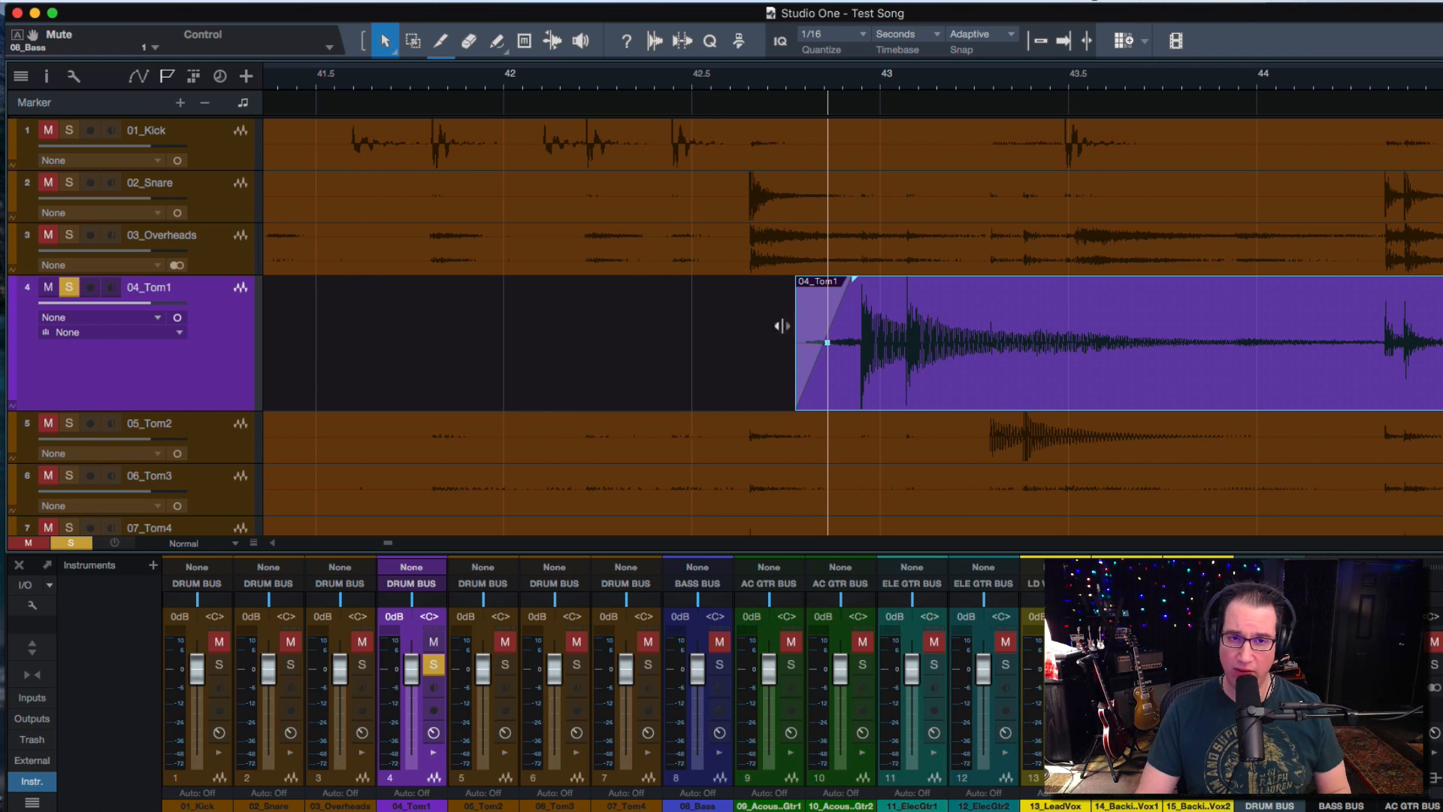
Step: Play the trimmed 04_Tom1 clip repeatedly from just before its start to check the hits' attack and decay
{"action": "left_click", "coordinate": [754, 329]}
{"action": "key", "text": "space"}
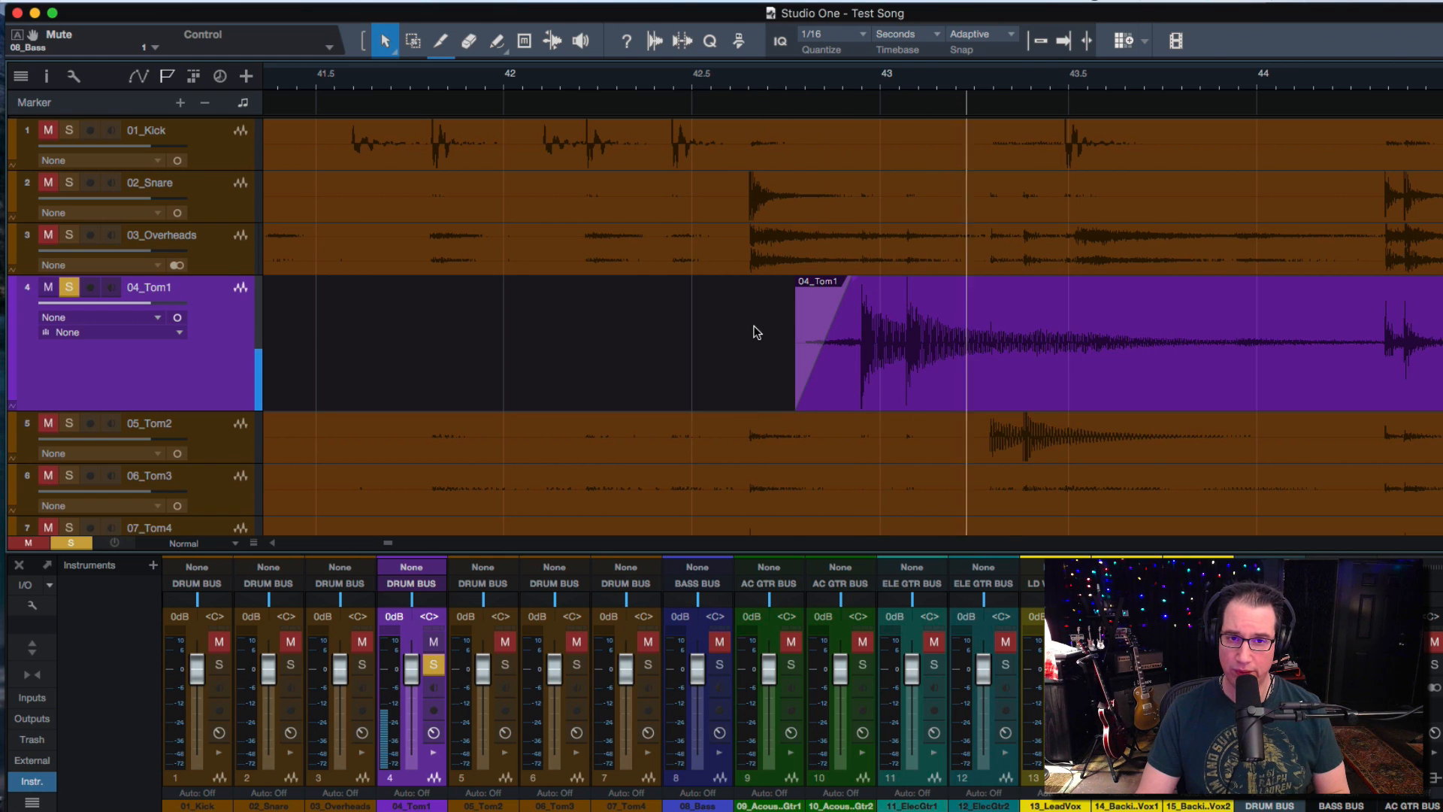
{"action": "key", "text": "space"}
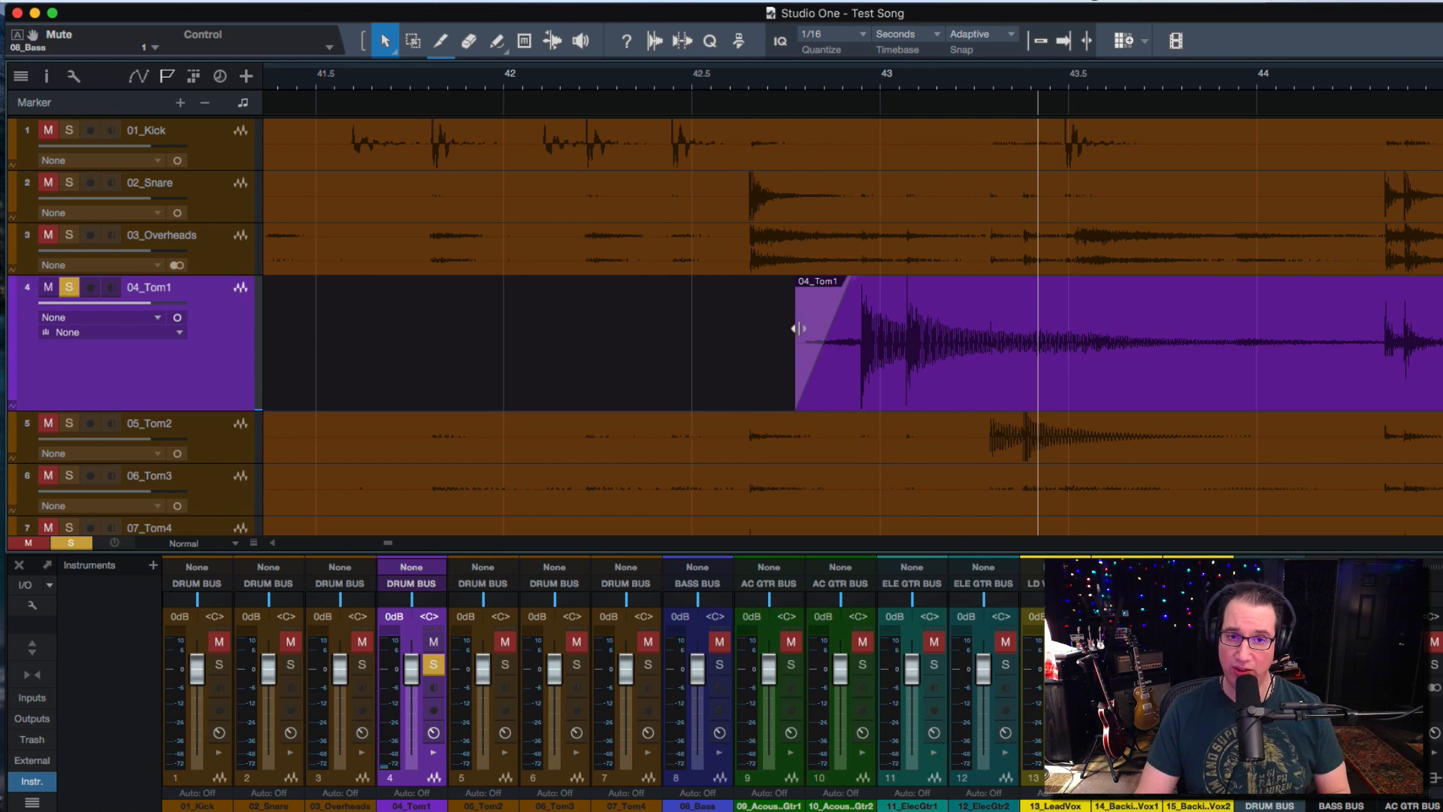
{"action": "left_click", "coordinate": [764, 332]}
{"action": "key", "text": "space"}
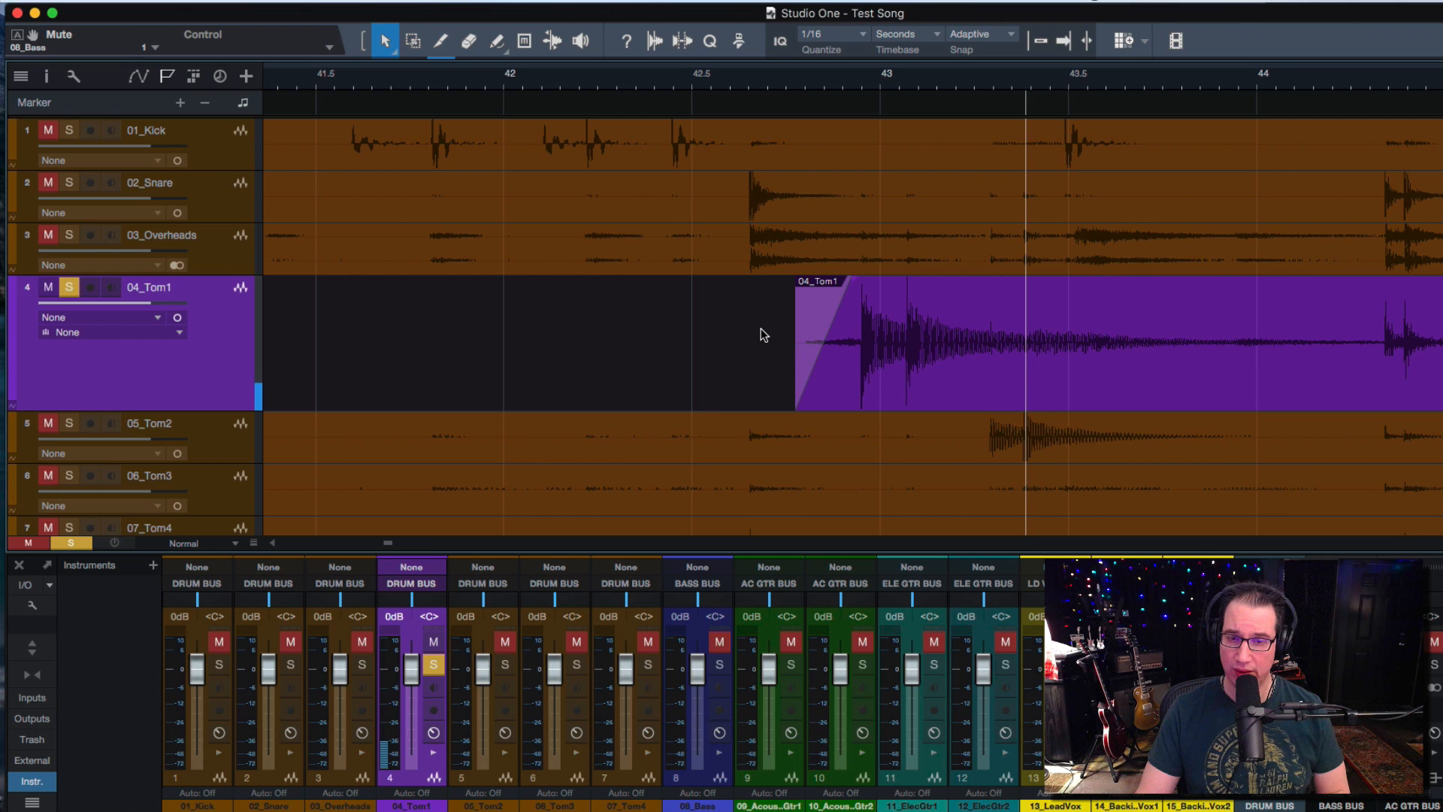
{"action": "key", "text": "space"}
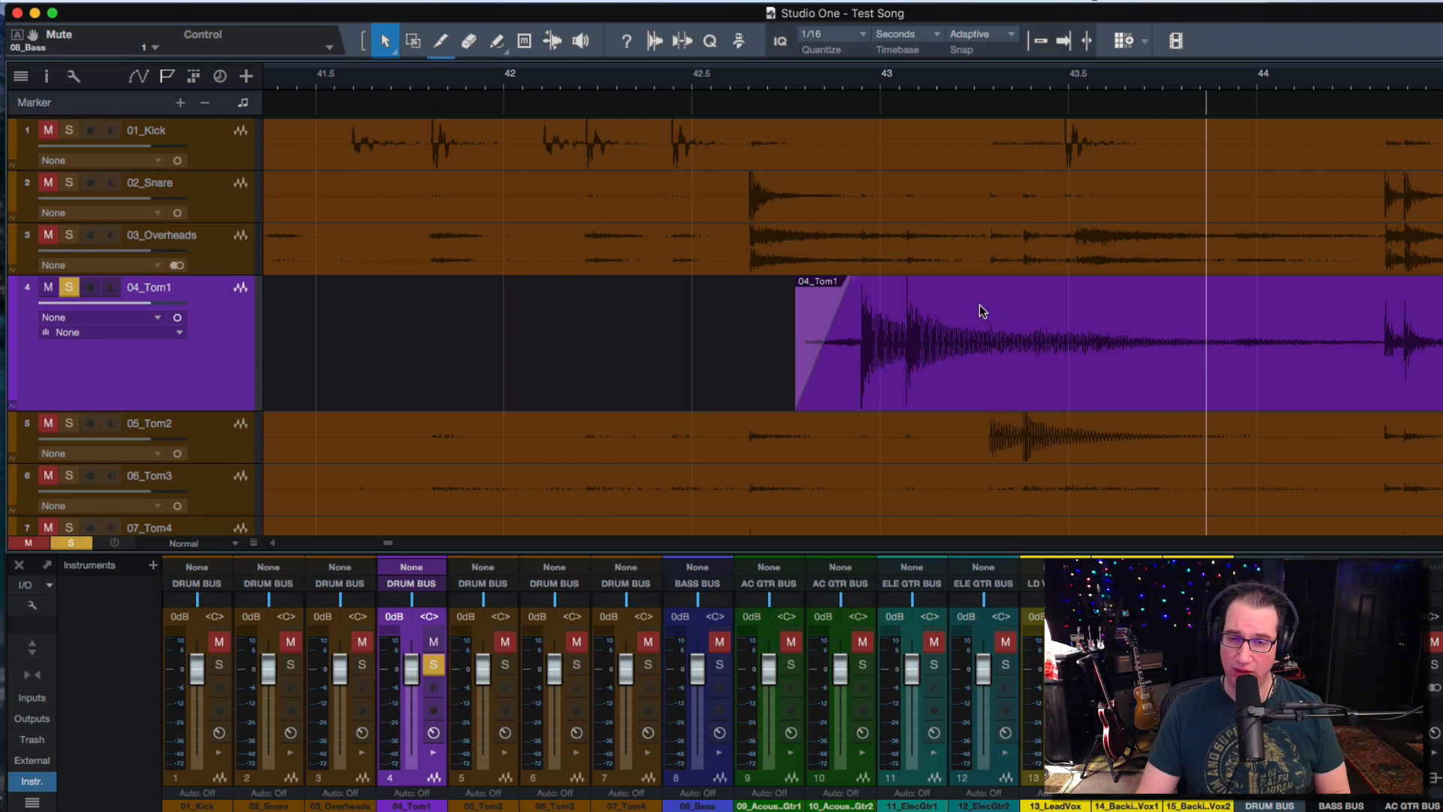
{"action": "scroll", "coordinate": [754, 308], "scroll_direction": "right", "scroll_amount": 3}
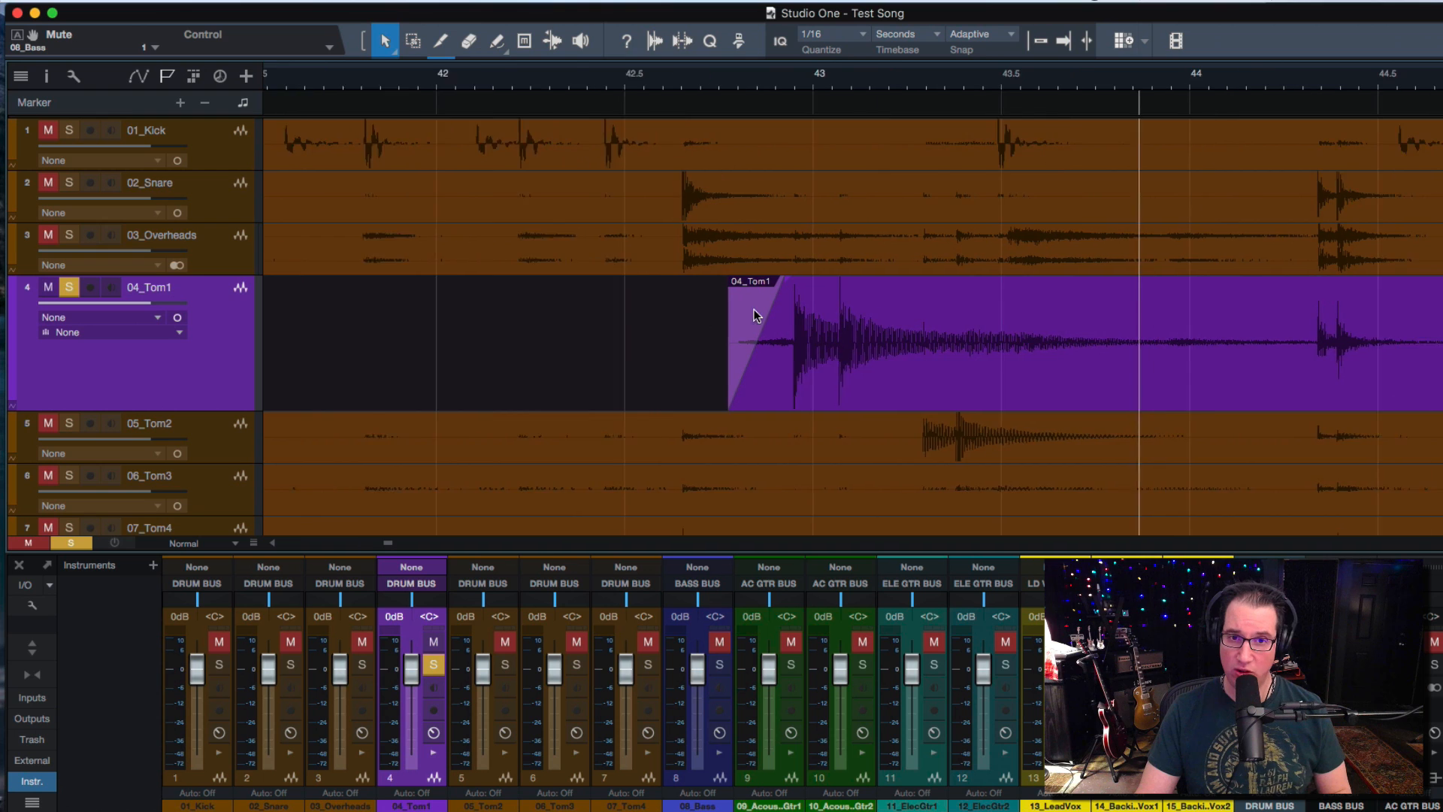
{"action": "left_click", "coordinate": [597, 320]}
{"action": "key", "text": "space"}
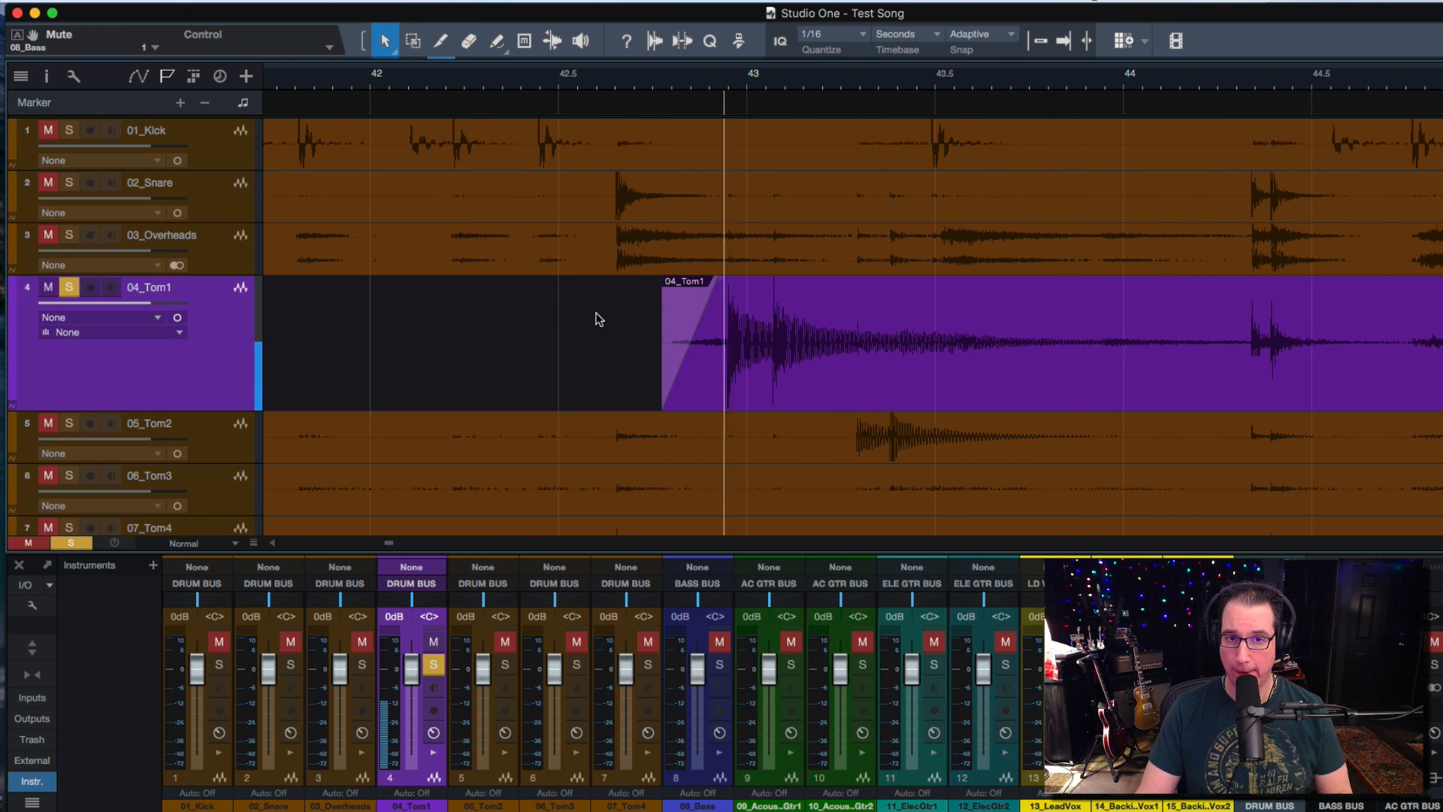
{"action": "key", "text": "space"}
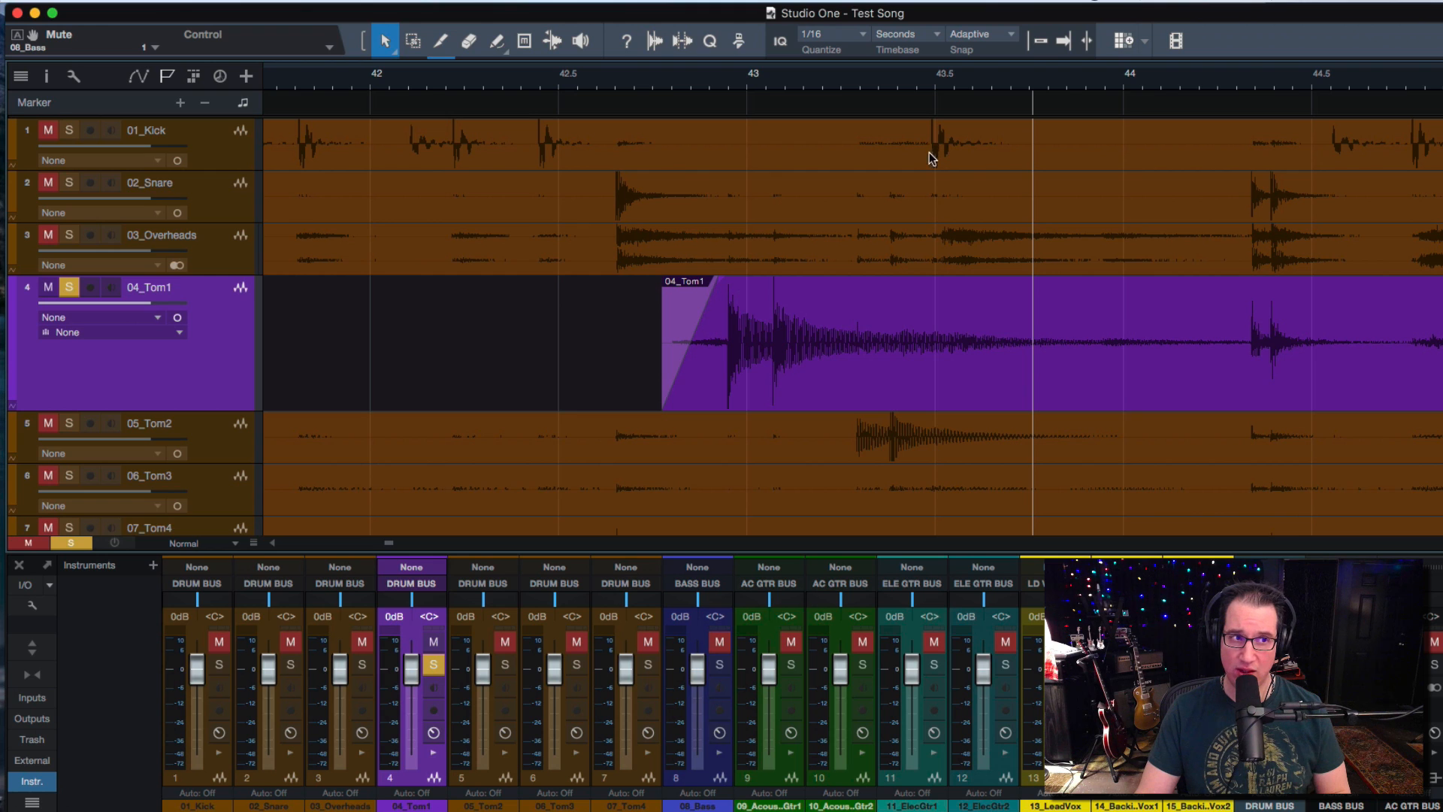
Step: Split the 04_Tom1 clip at about 43.5 seconds and fade out the first part over about 0.2 seconds
{"action": "left_click", "coordinate": [941, 187]}
{"action": "left_click", "coordinate": [935, 84]}
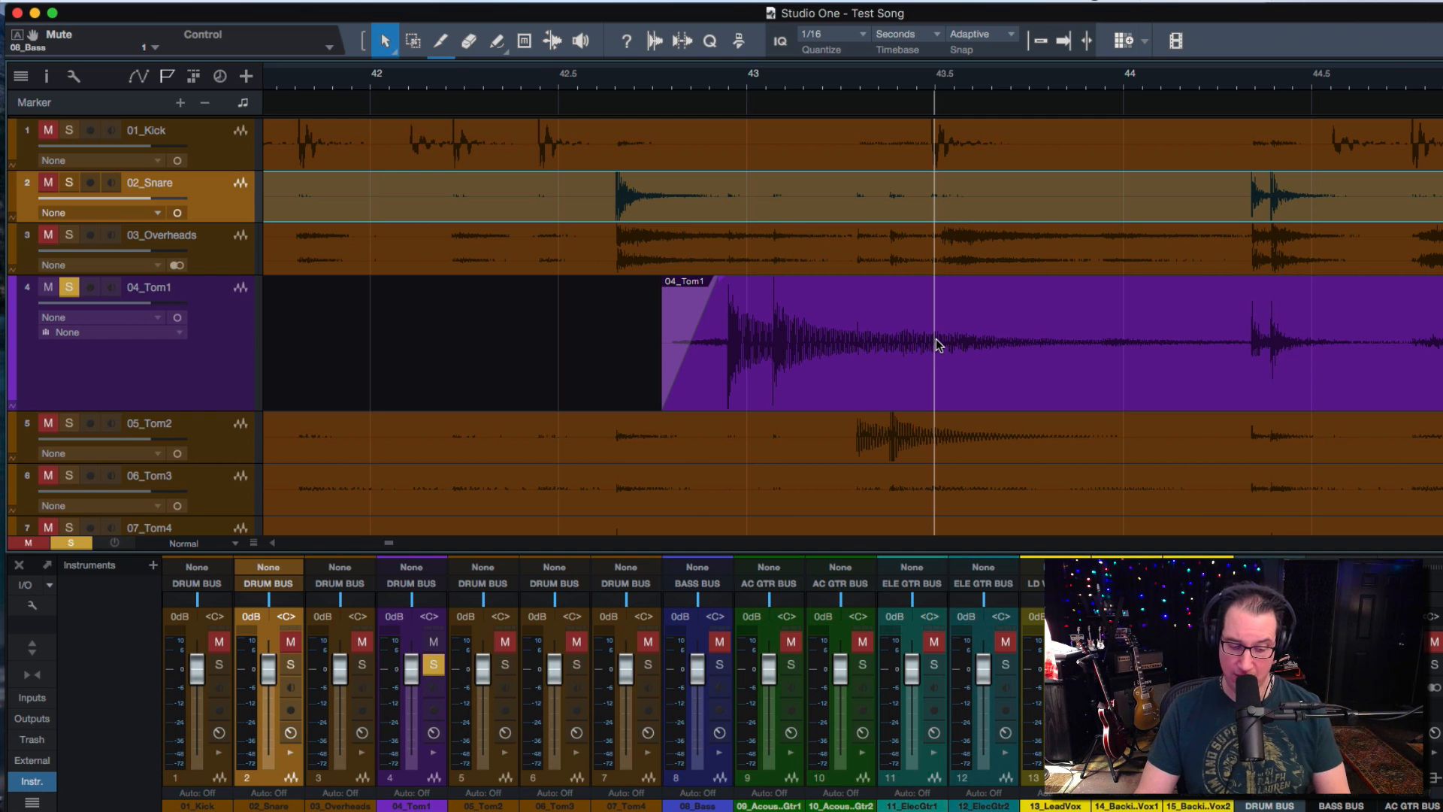
{"action": "key", "text": "3"}
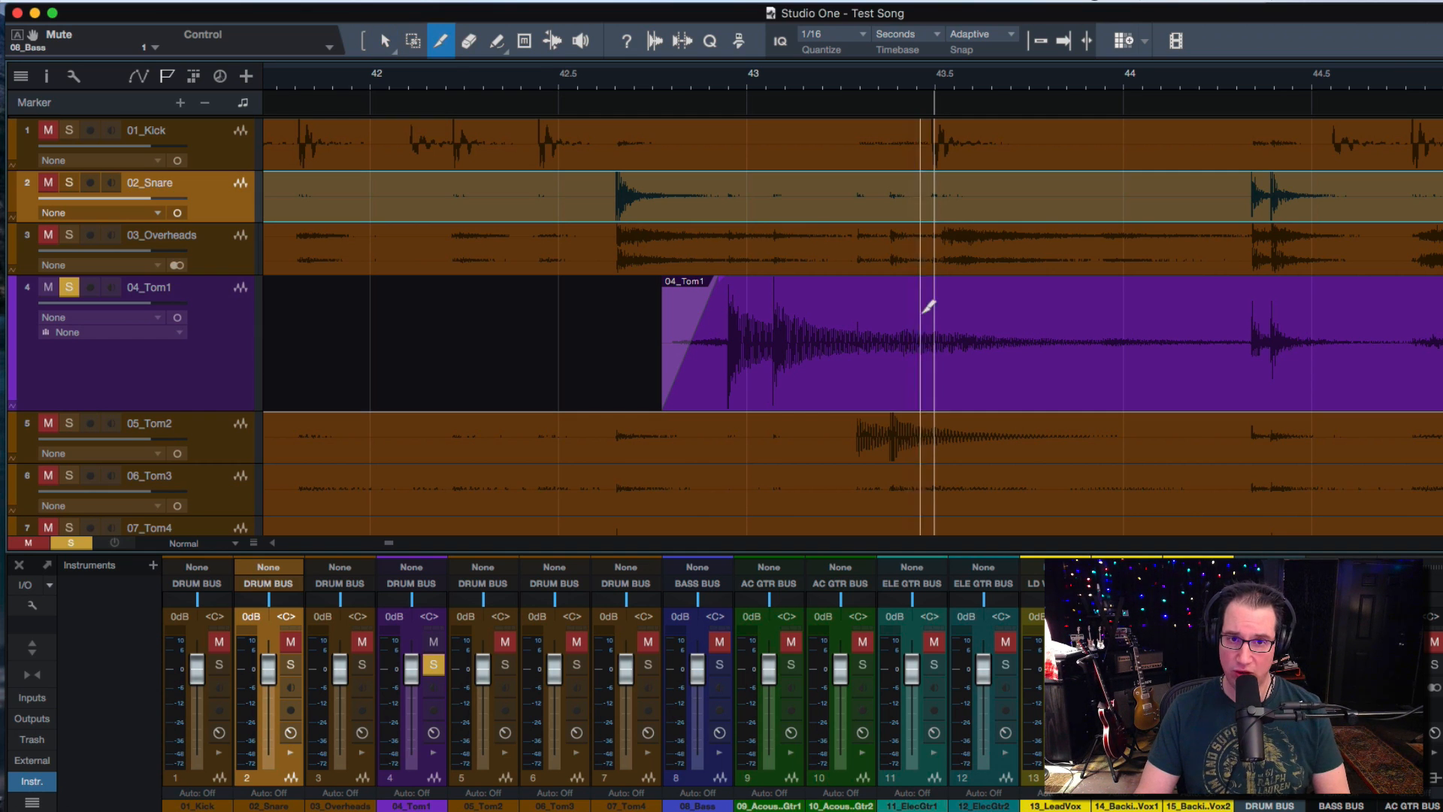
{"action": "left_click", "coordinate": [937, 320]}
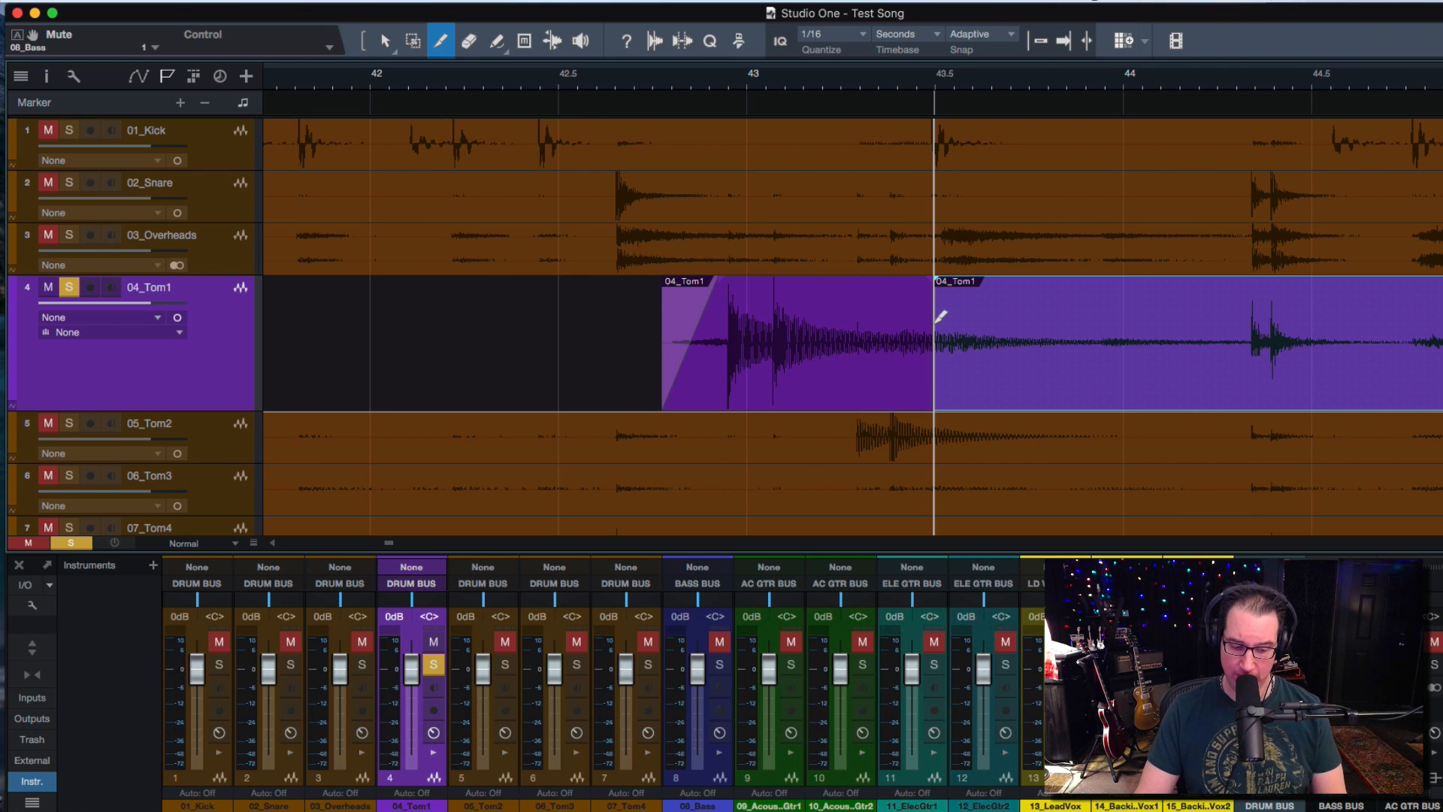
{"action": "key", "text": "1"}
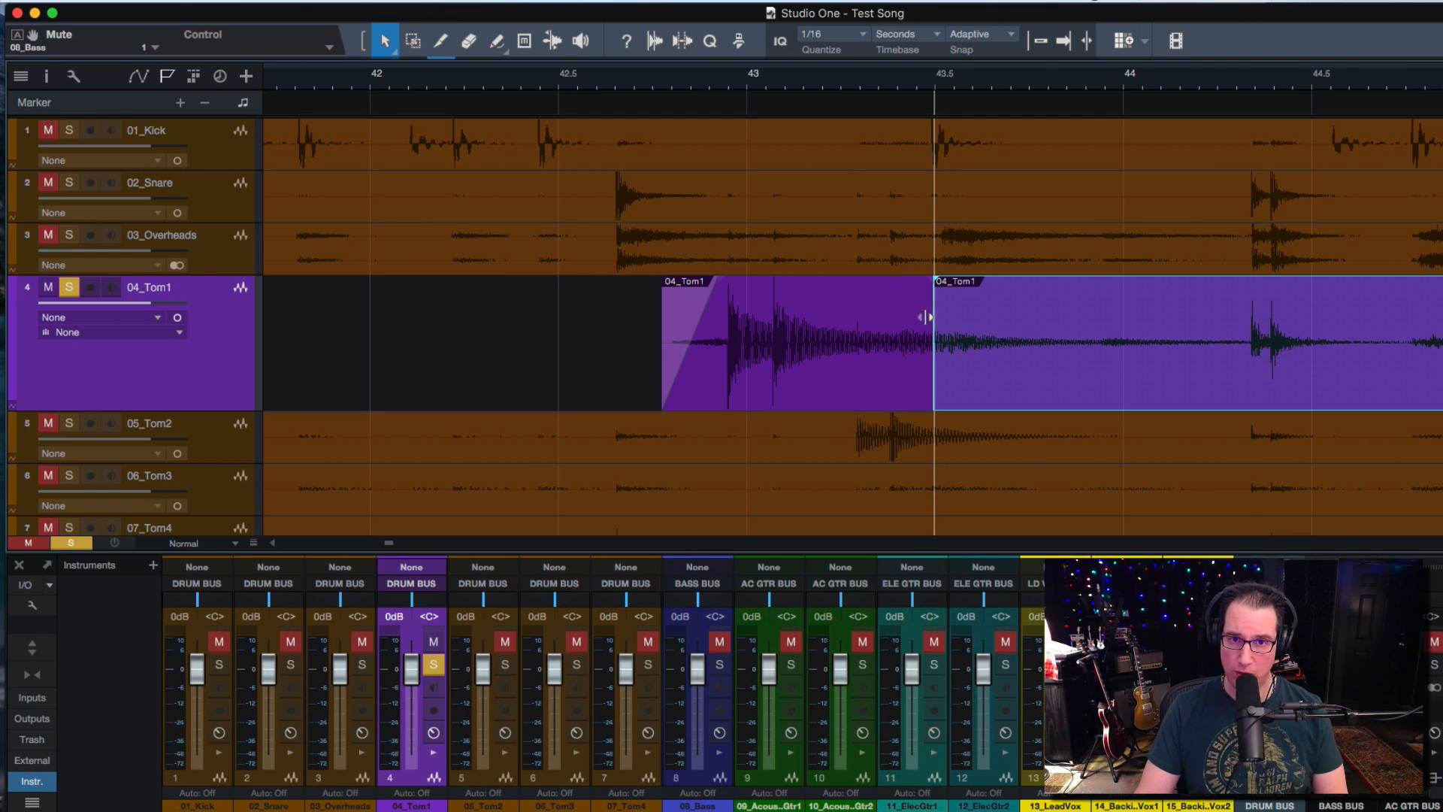
{"action": "left_click", "coordinate": [876, 316]}
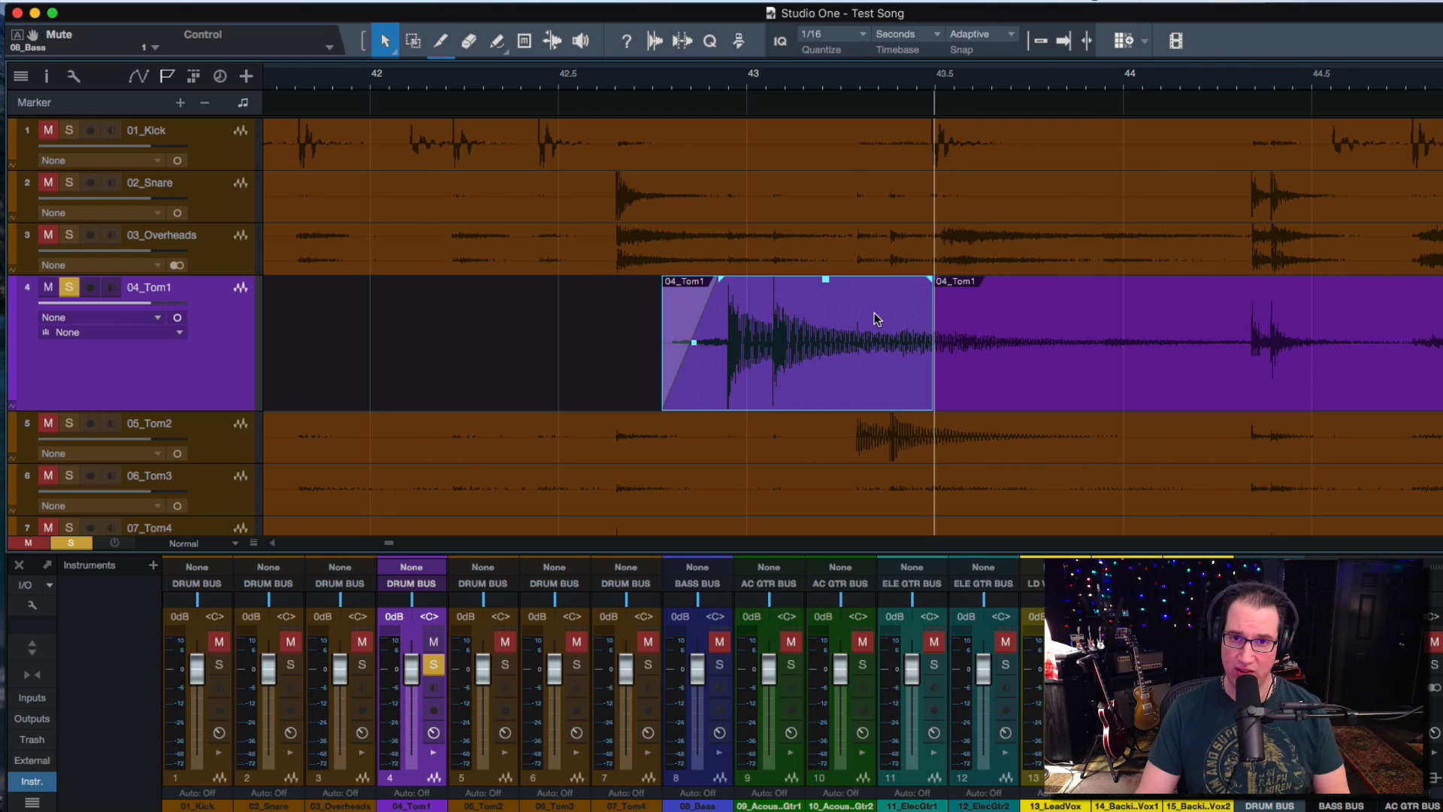
{"action": "left_click_drag", "start_coordinate": [930, 285], "coordinate": [854, 300]}
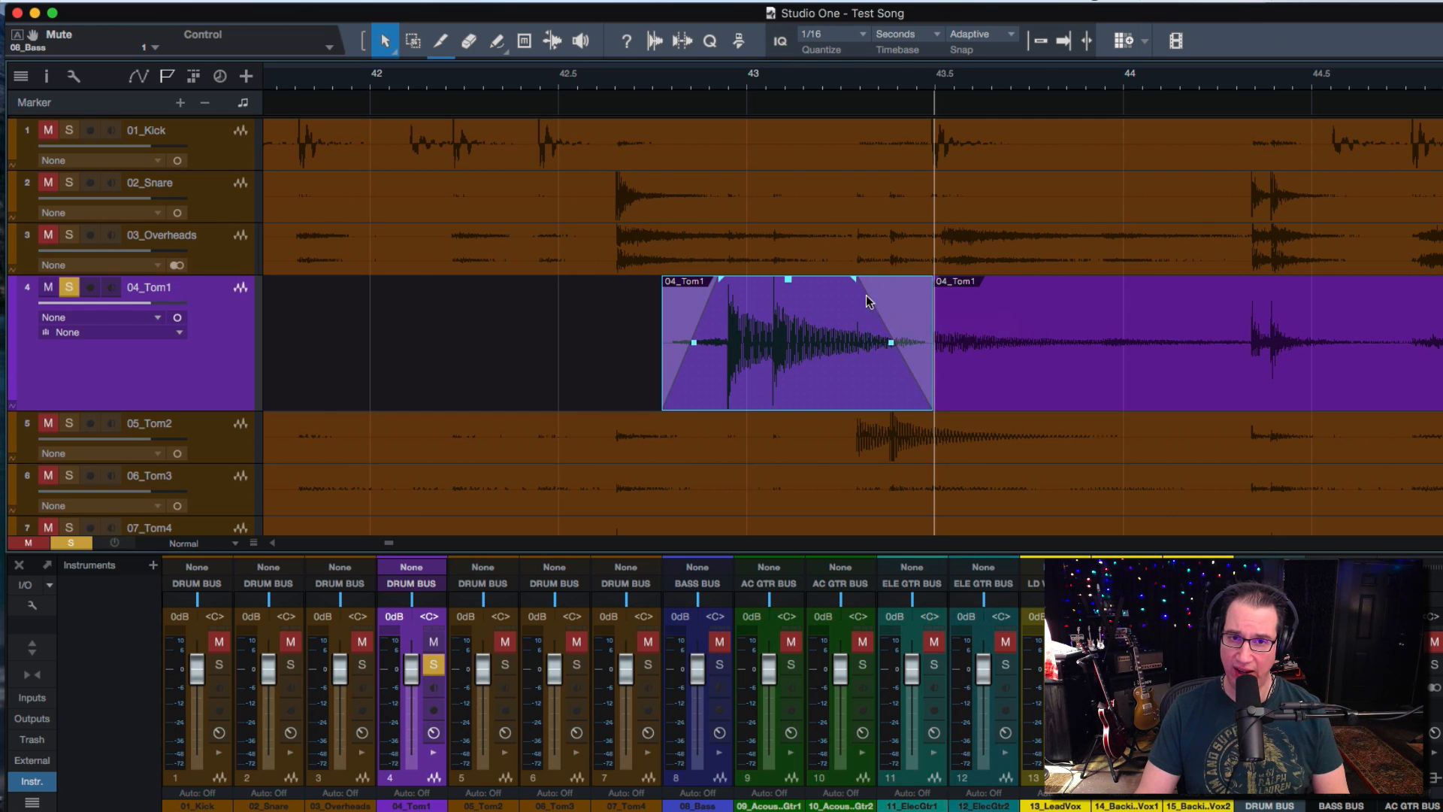
Step: Trim the start of the remaining 04_Tom1 clip to about 44.1 seconds and play the isolated tom hits from about 42.6 seconds
{"action": "left_click", "coordinate": [942, 310]}
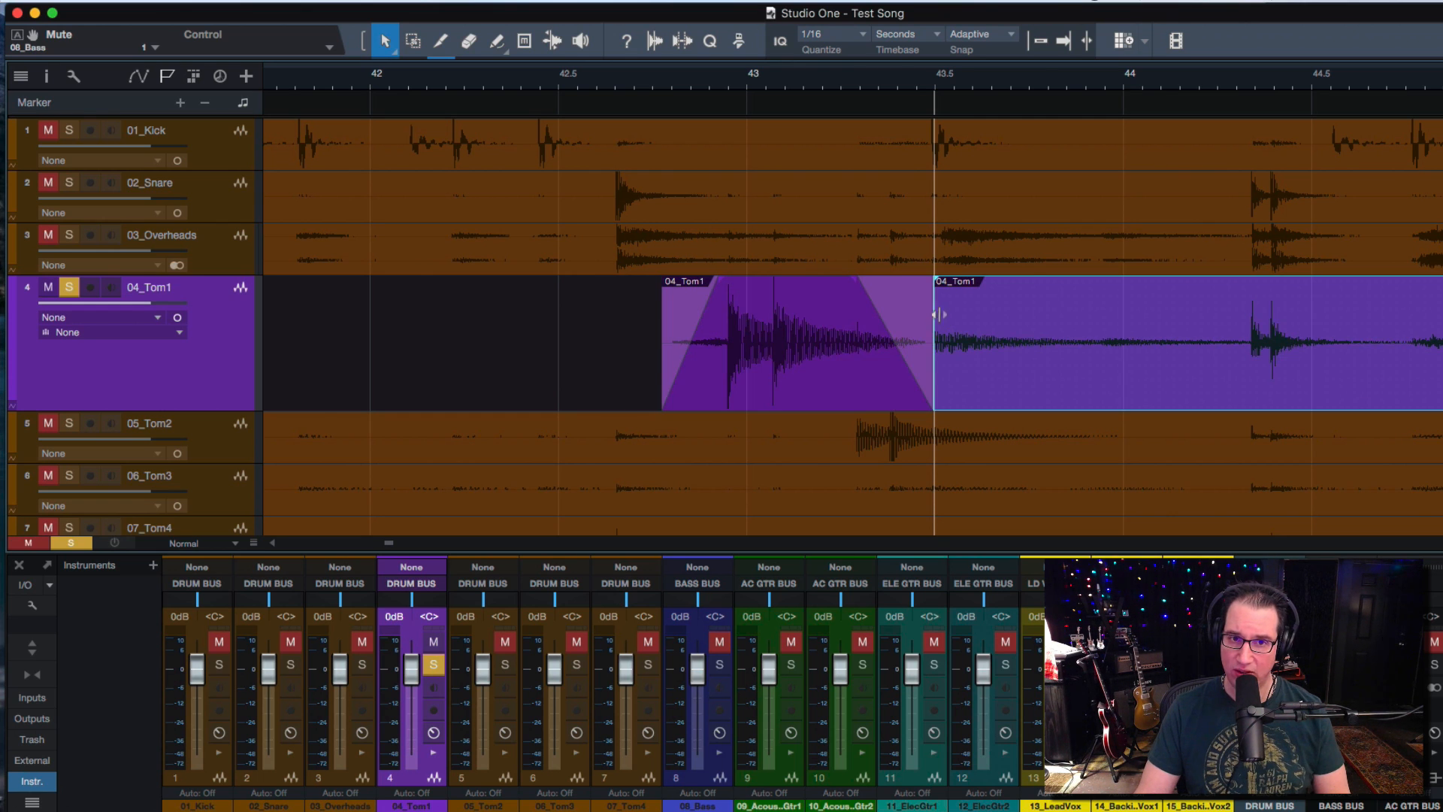
{"action": "left_click_drag", "start_coordinate": [938, 314], "coordinate": [1181, 315]}
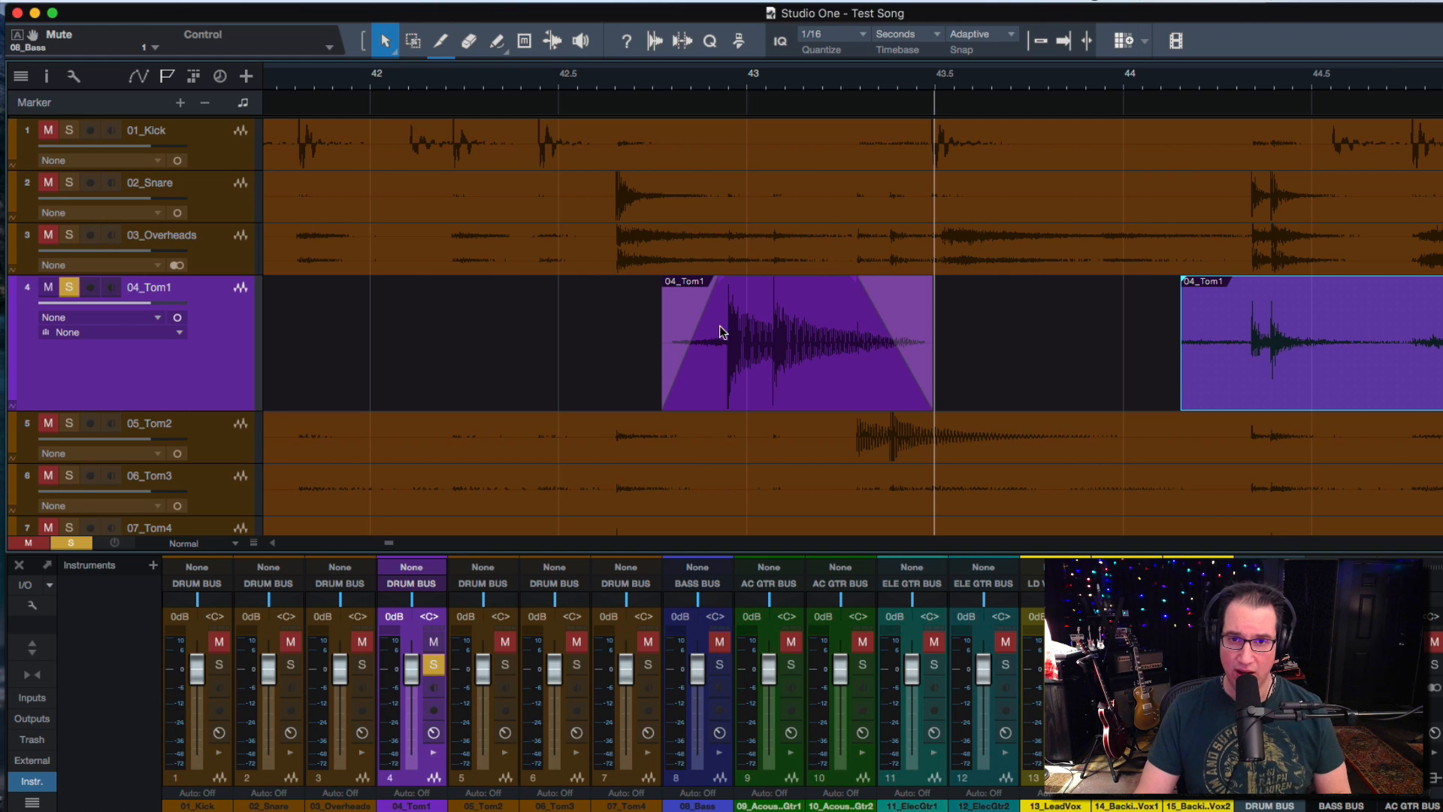
{"action": "left_click", "coordinate": [614, 324]}
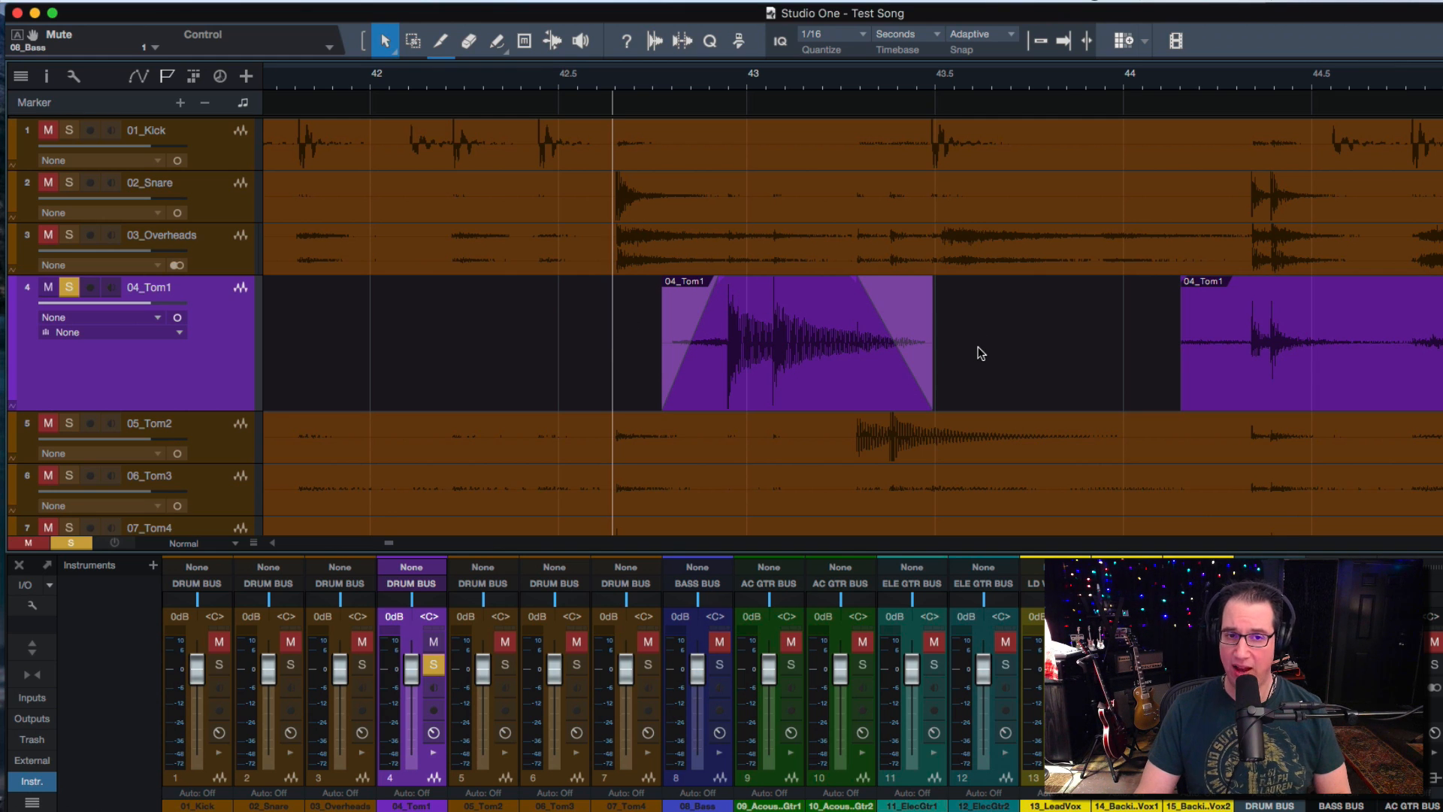
{"action": "key", "text": "space"}
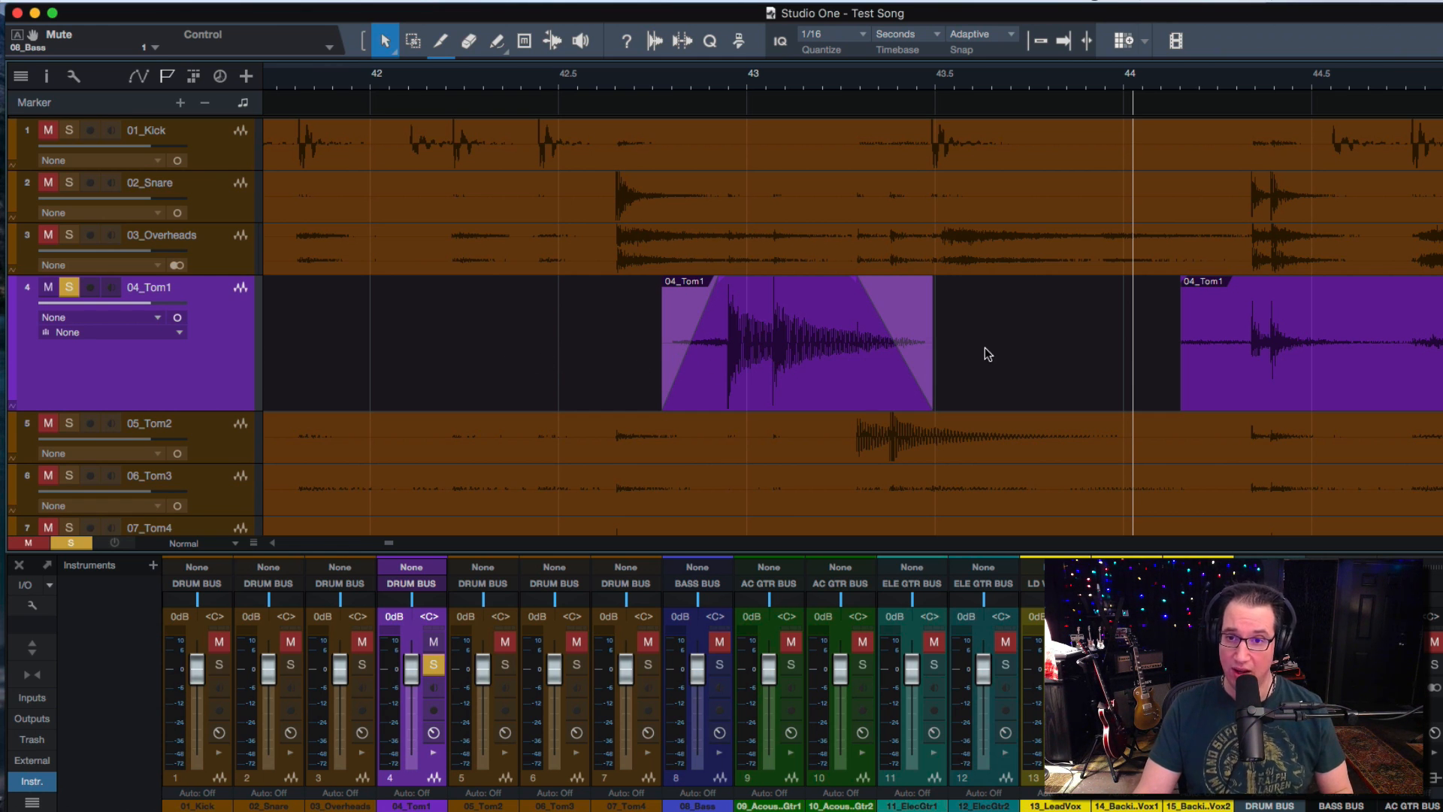
Step: Play the following section and trim the start of the remaining 04_Tom1 clip to about 49.3 seconds, past the bleed
{"action": "scroll", "coordinate": [985, 347], "scroll_direction": "right", "scroll_amount": 6}
{"action": "key", "text": "w"}
{"action": "key", "text": "w"}
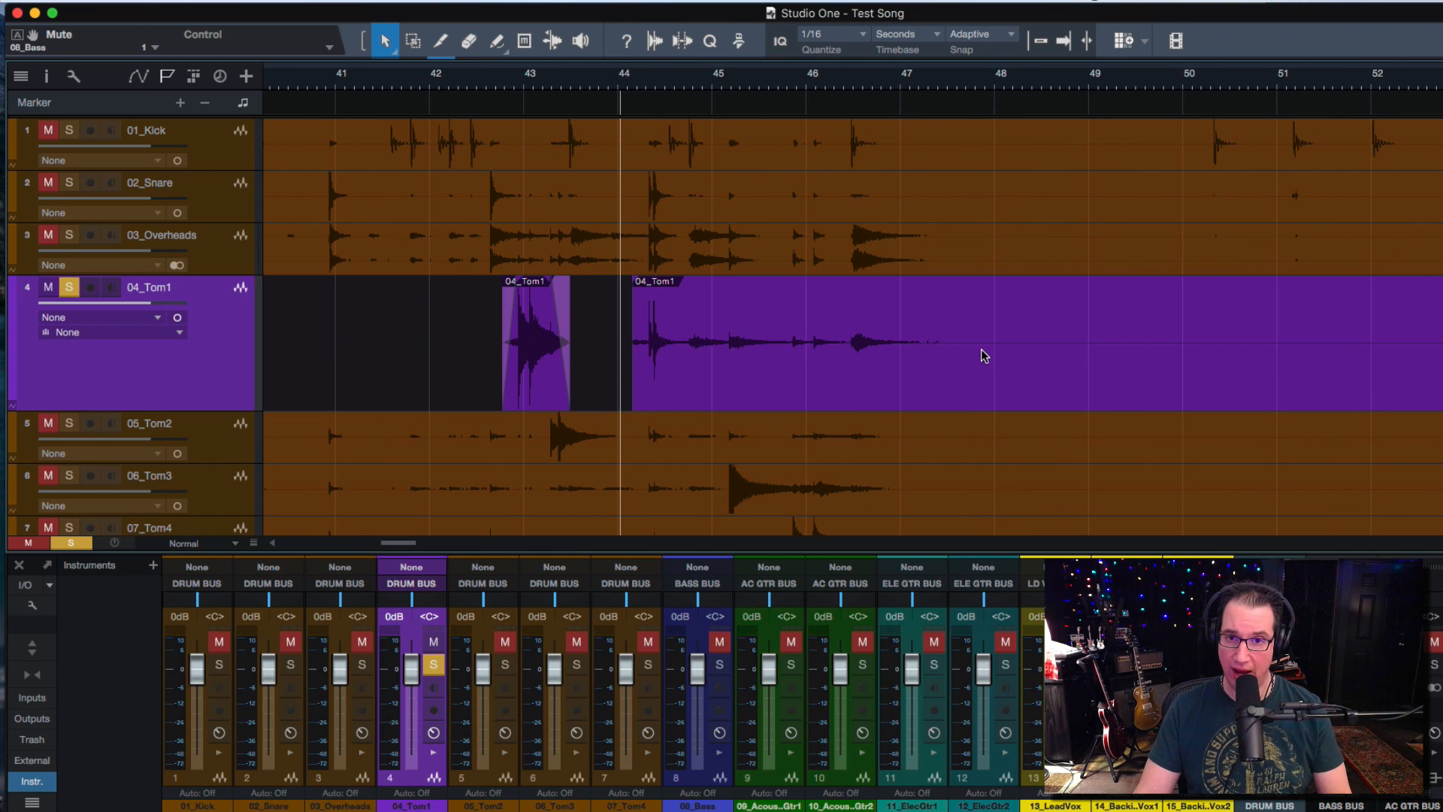
{"action": "key", "text": "space"}
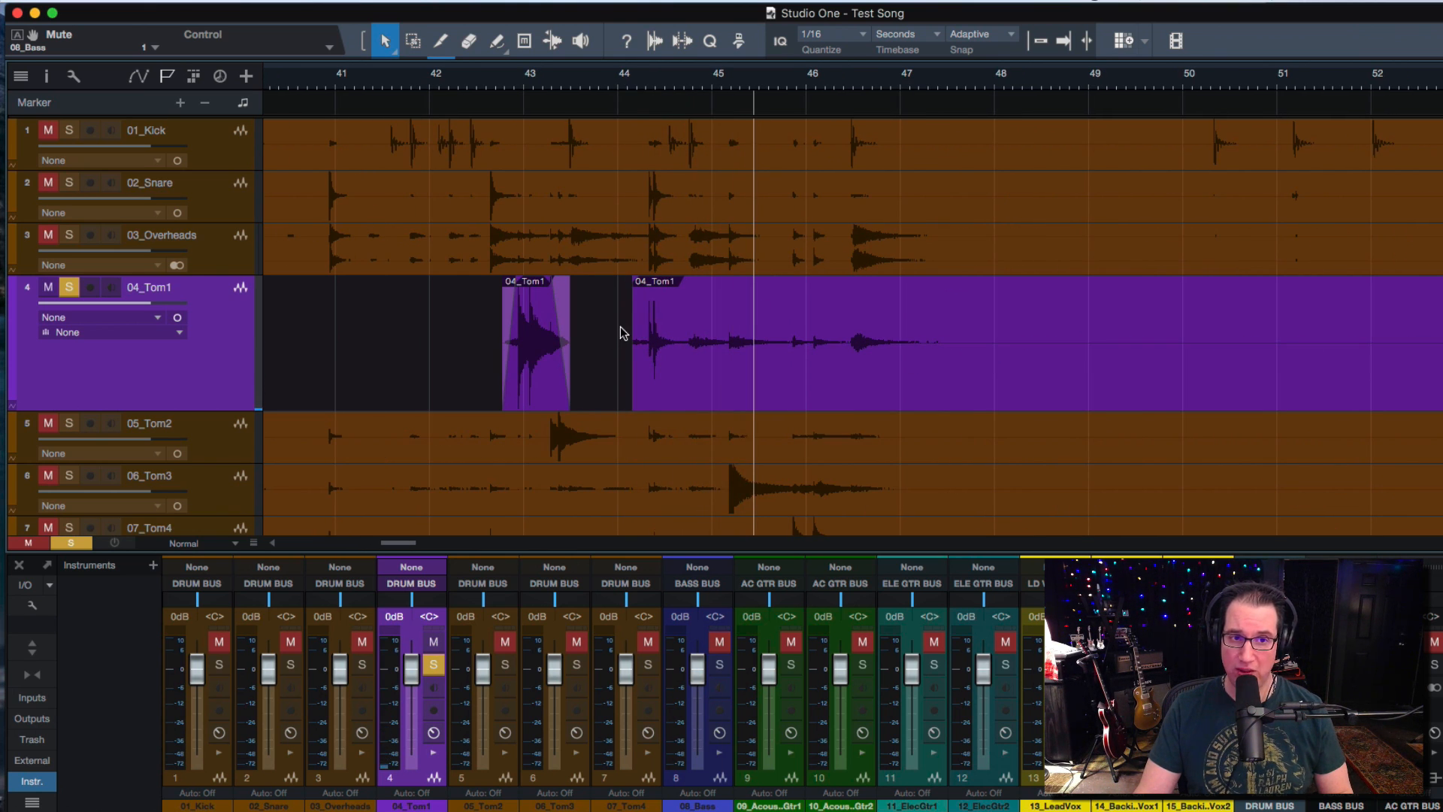
{"action": "left_click", "coordinate": [755, 331]}
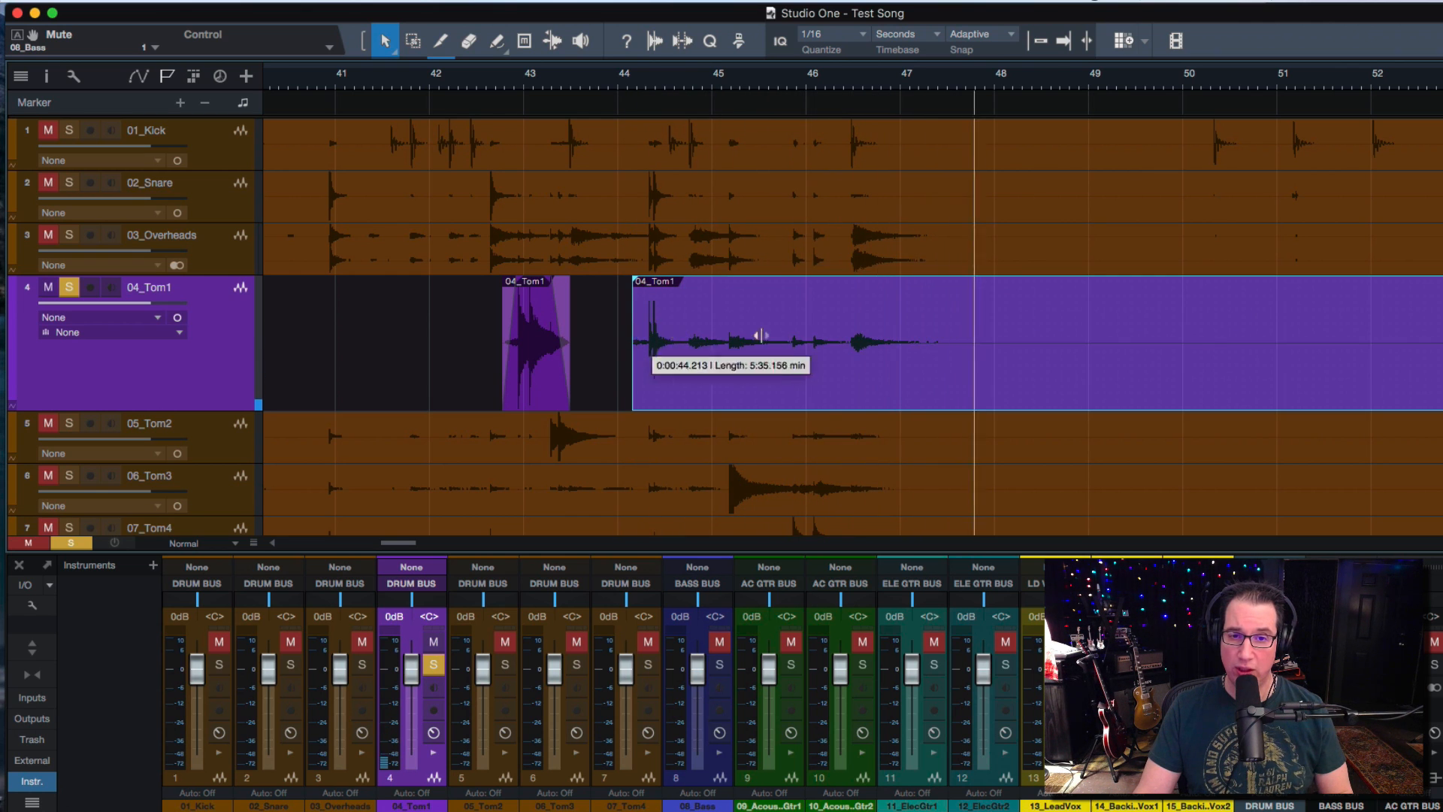
{"action": "left_click_drag", "start_coordinate": [760, 336], "coordinate": [1173, 322]}
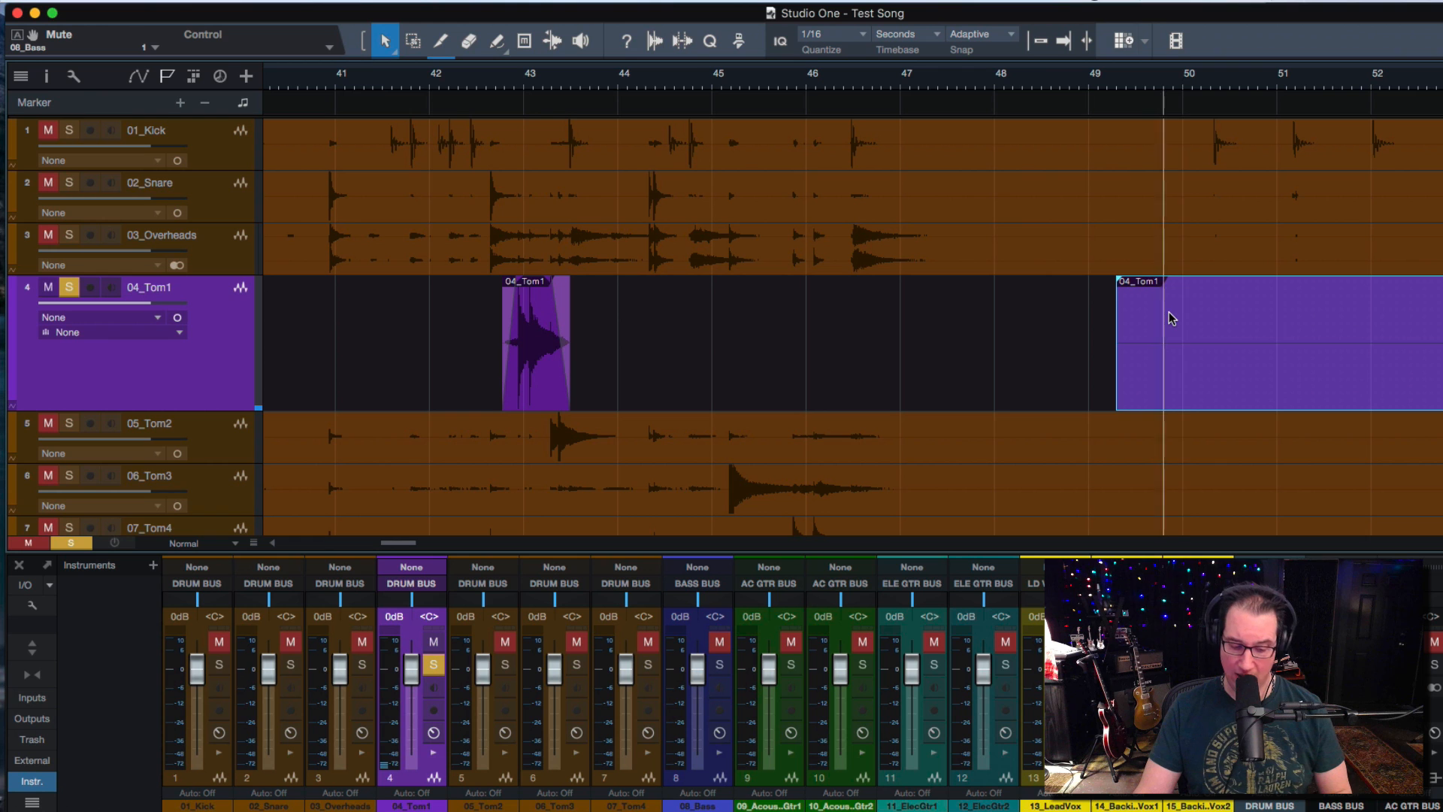
Step: Trim the start of the remaining 04_Tom1 clip across the quiet section to about 1:42
{"action": "key", "text": "w"}
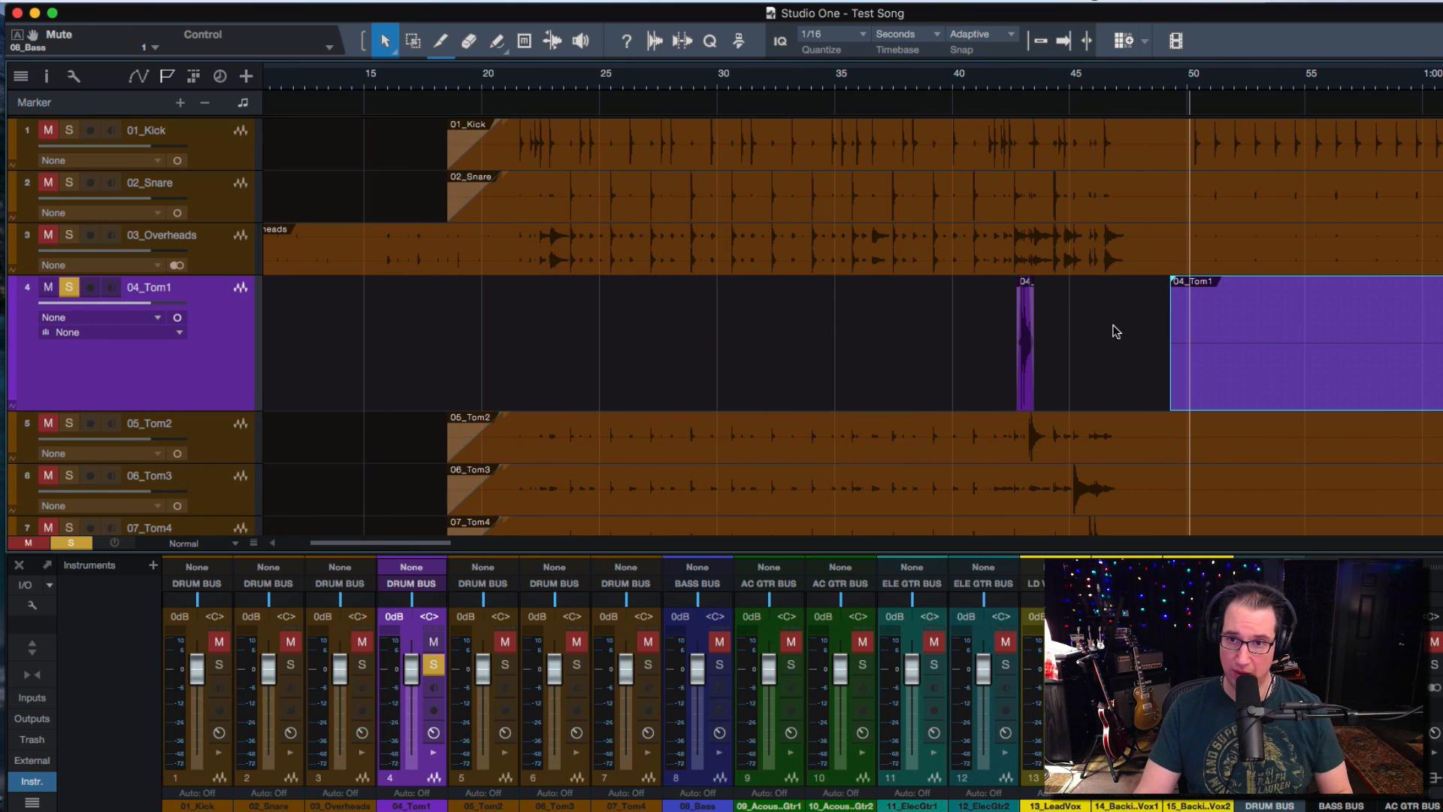
{"action": "scroll", "coordinate": [1116, 331], "scroll_direction": "right", "scroll_amount": 10}
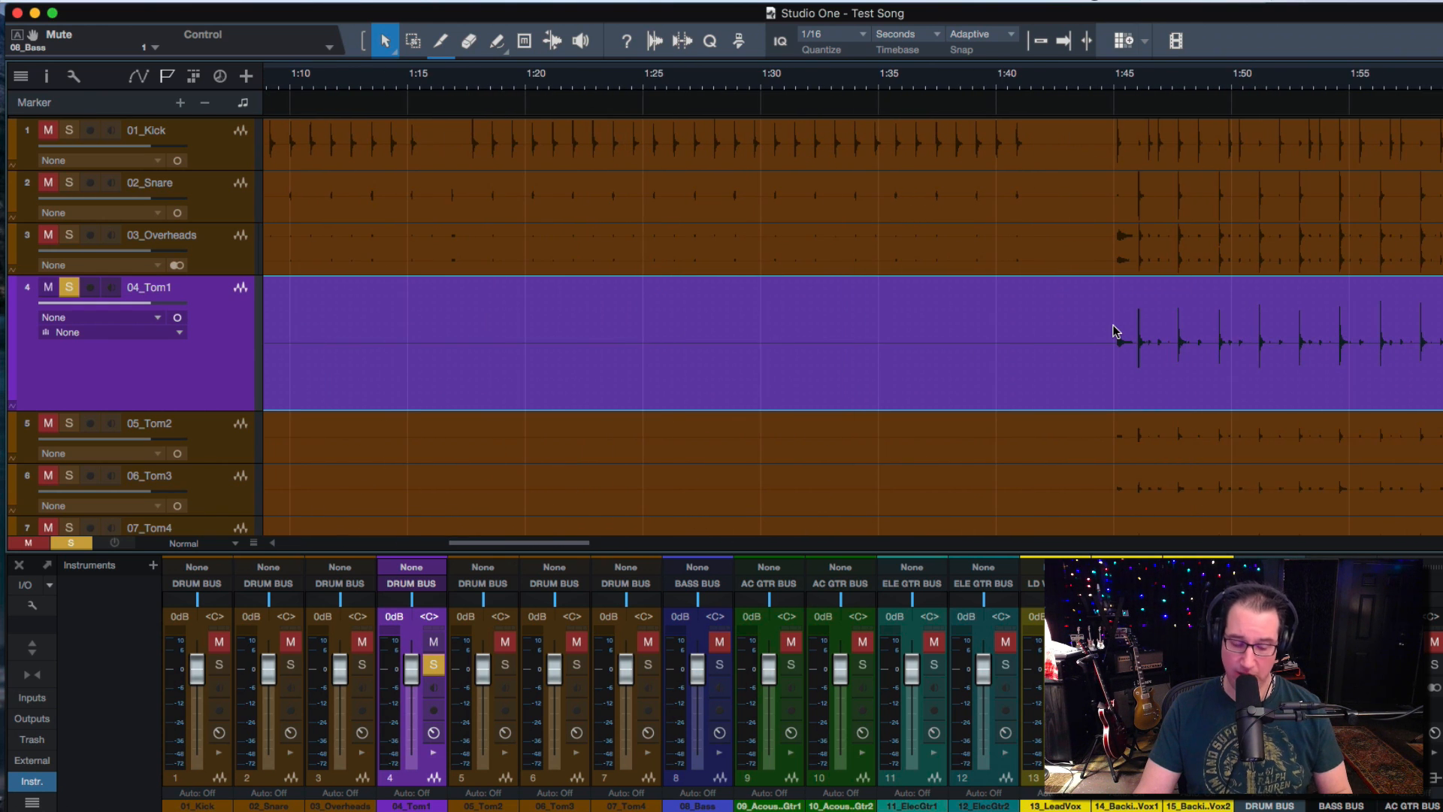
{"action": "key", "text": "shift+f"}
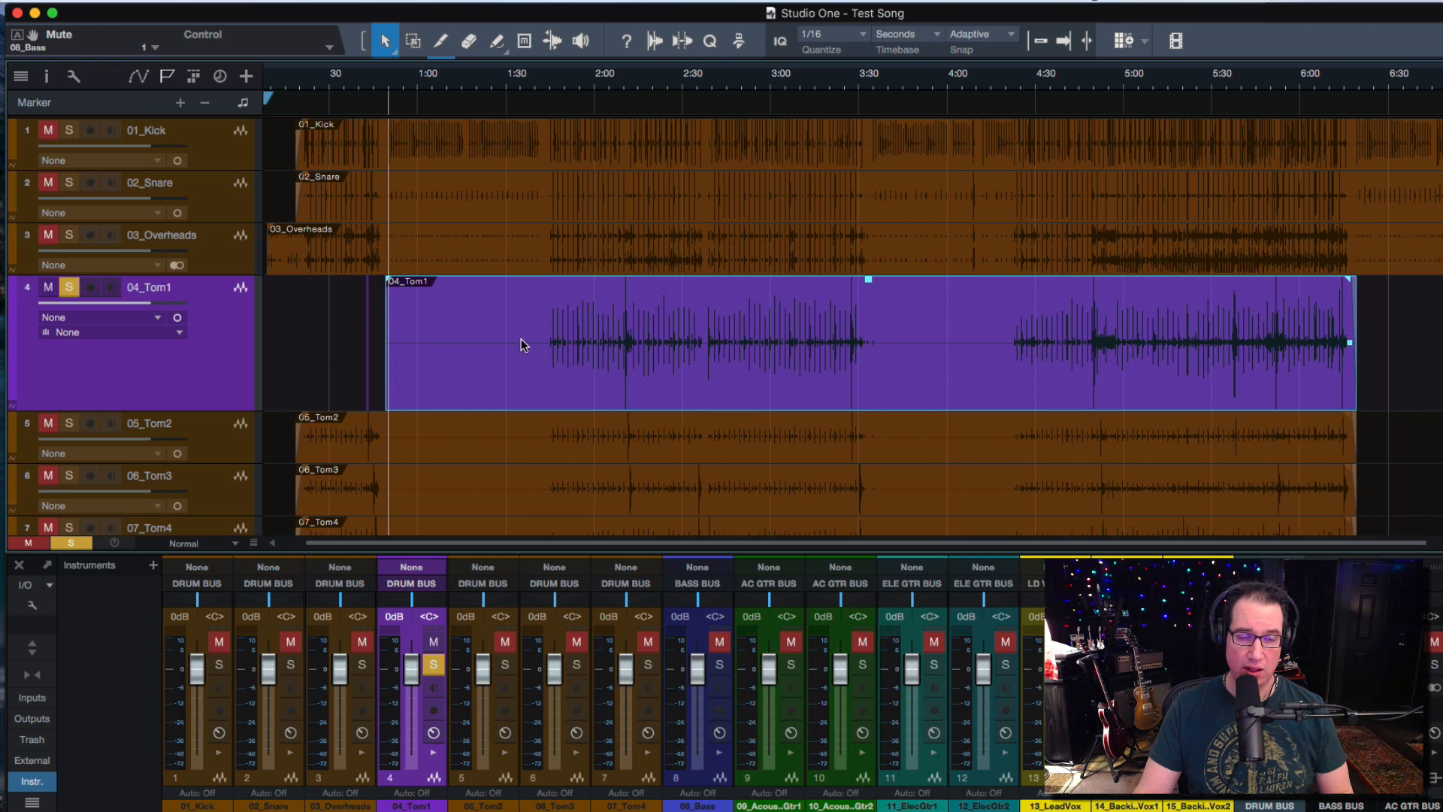
{"action": "left_click_drag", "start_coordinate": [386, 319], "coordinate": [541, 323]}
Step: Trim the start of the remaining 04_Tom1 clip to about 2:07, ahead of the next tom hits, and place the playback cursor at about 2:06
{"action": "scroll", "coordinate": [547, 131], "scroll_direction": "up", "scroll_amount": 5}
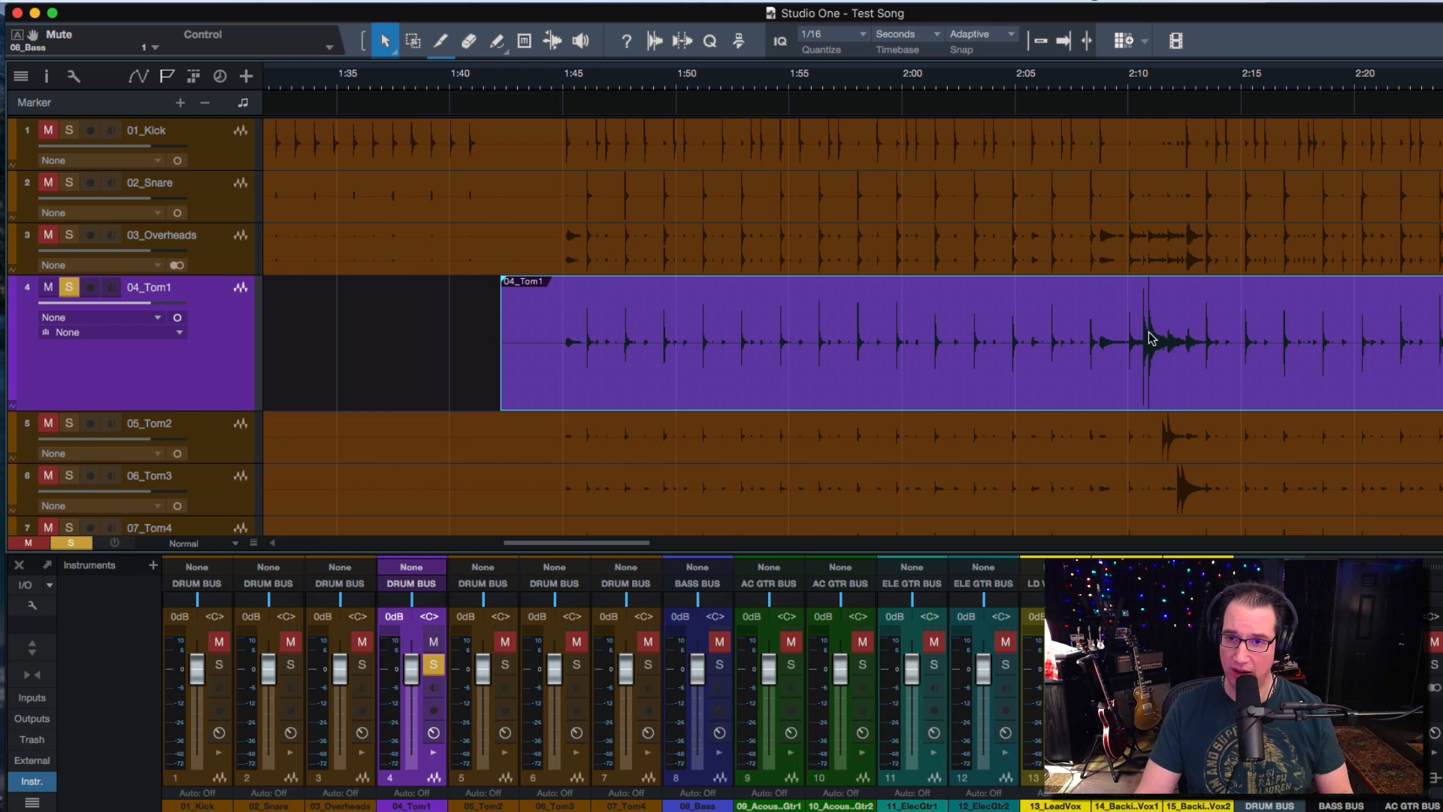
{"action": "left_click", "coordinate": [1137, 93]}
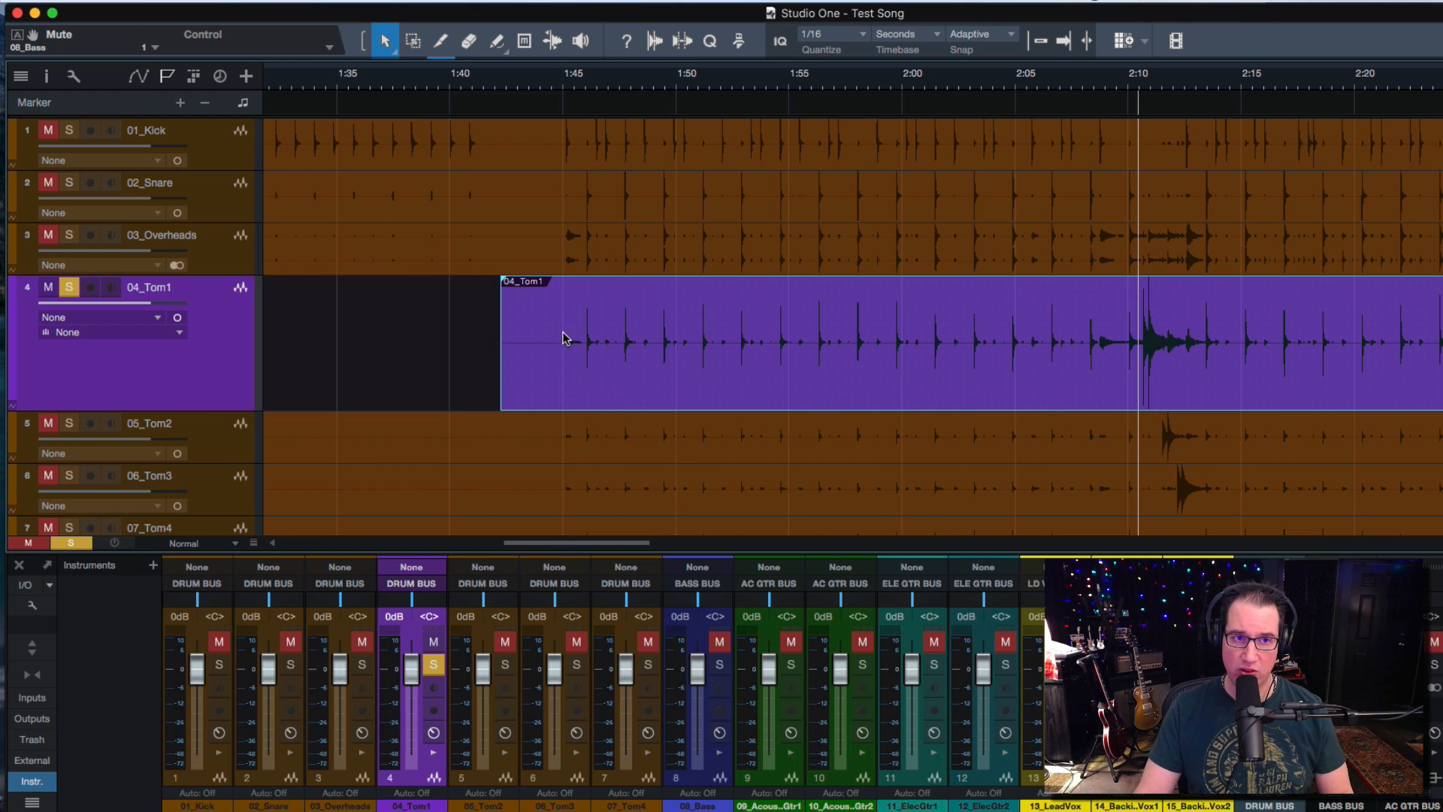
{"action": "left_click_drag", "start_coordinate": [496, 322], "coordinate": [1062, 325]}
{"action": "left_click", "coordinate": [1037, 334]}
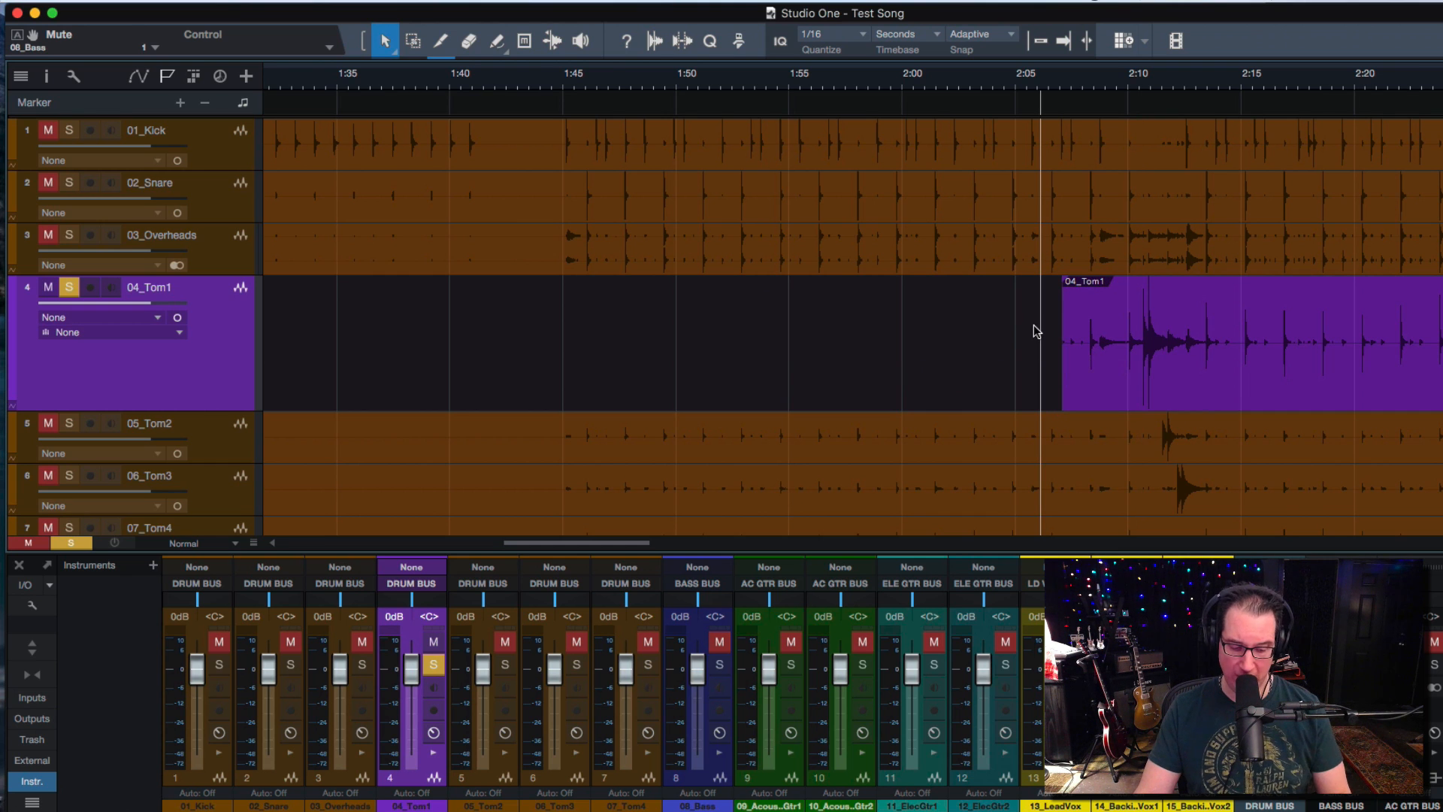
{"action": "key", "text": "e"}
{"action": "key", "text": "e"}
{"action": "key", "text": "e"}
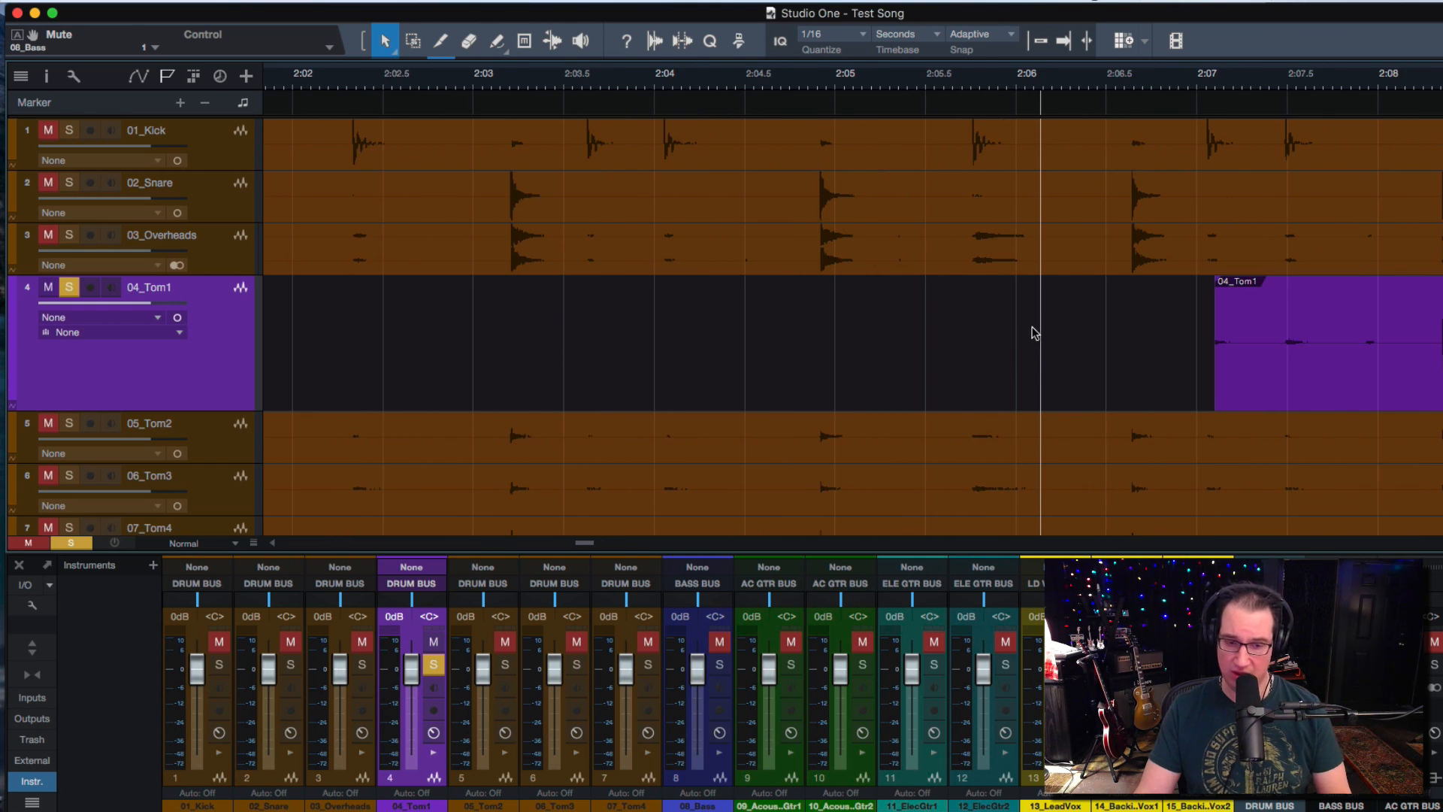
Step: Trim the start of the remaining 04_Tom1 clip to about 2:10.4, add a short fade-in and play the tom hits
{"action": "scroll", "coordinate": [1030, 361], "scroll_direction": "right", "scroll_amount": 10}
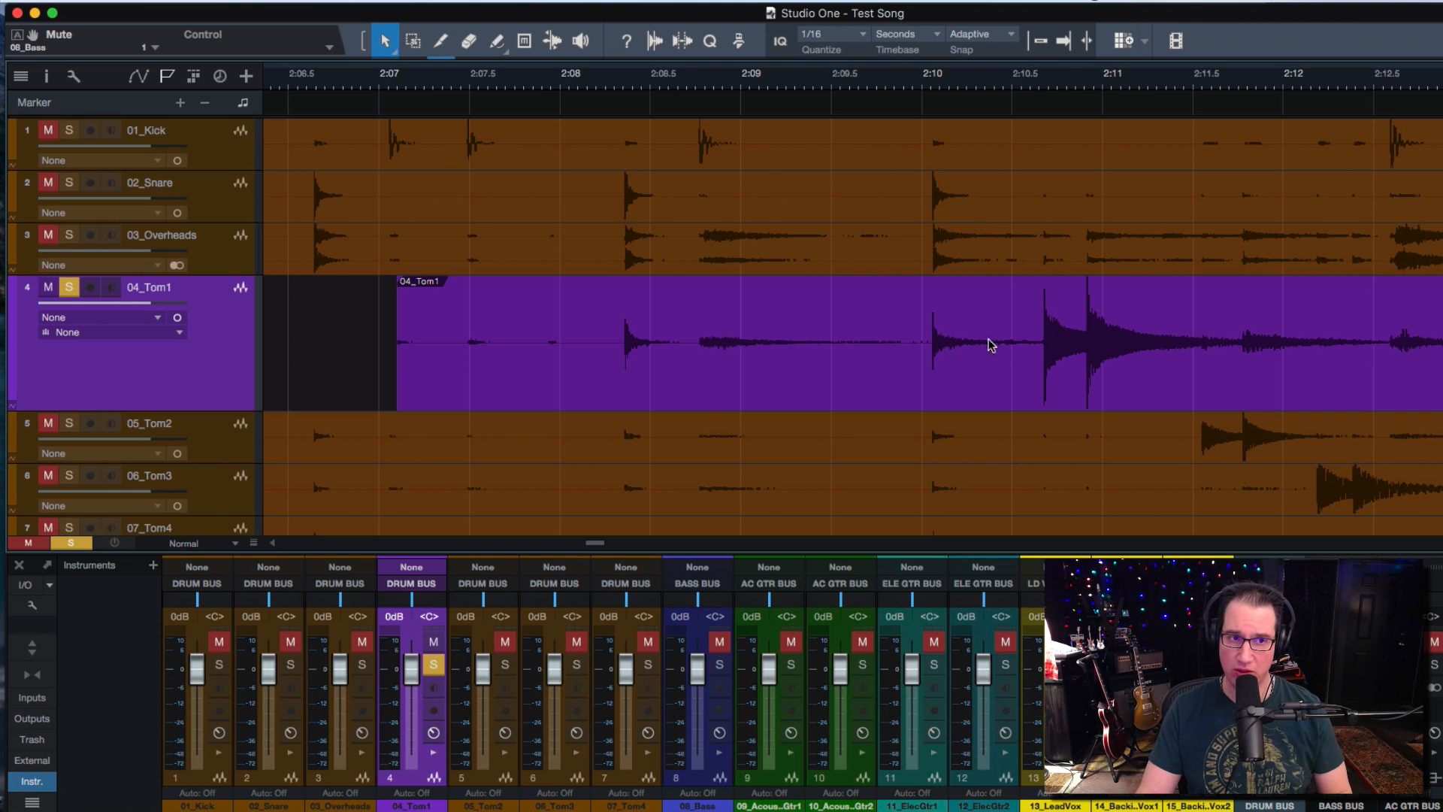
{"action": "left_click", "coordinate": [378, 78]}
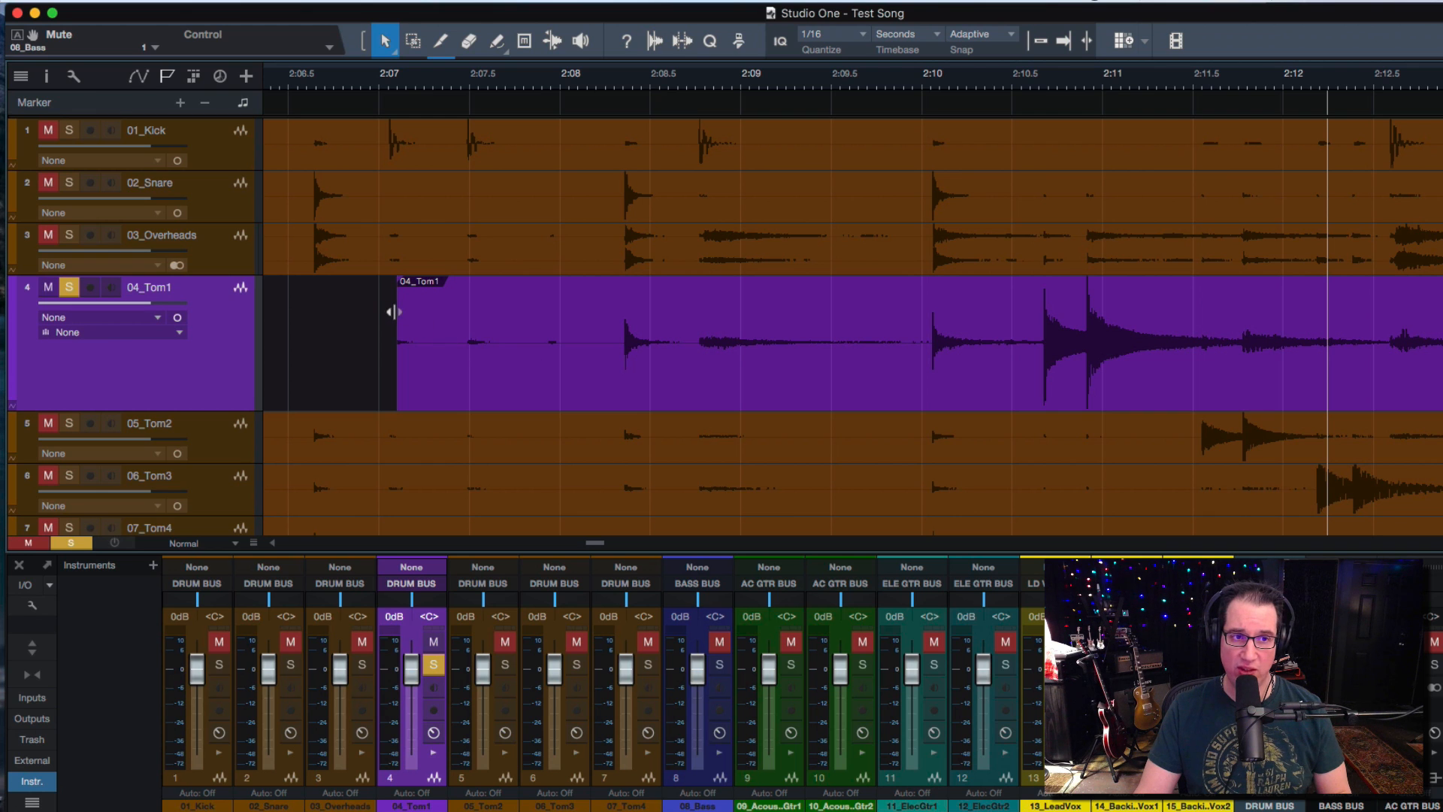
{"action": "left_click_drag", "start_coordinate": [393, 311], "coordinate": [1025, 282]}
{"action": "left_click", "coordinate": [983, 349]}
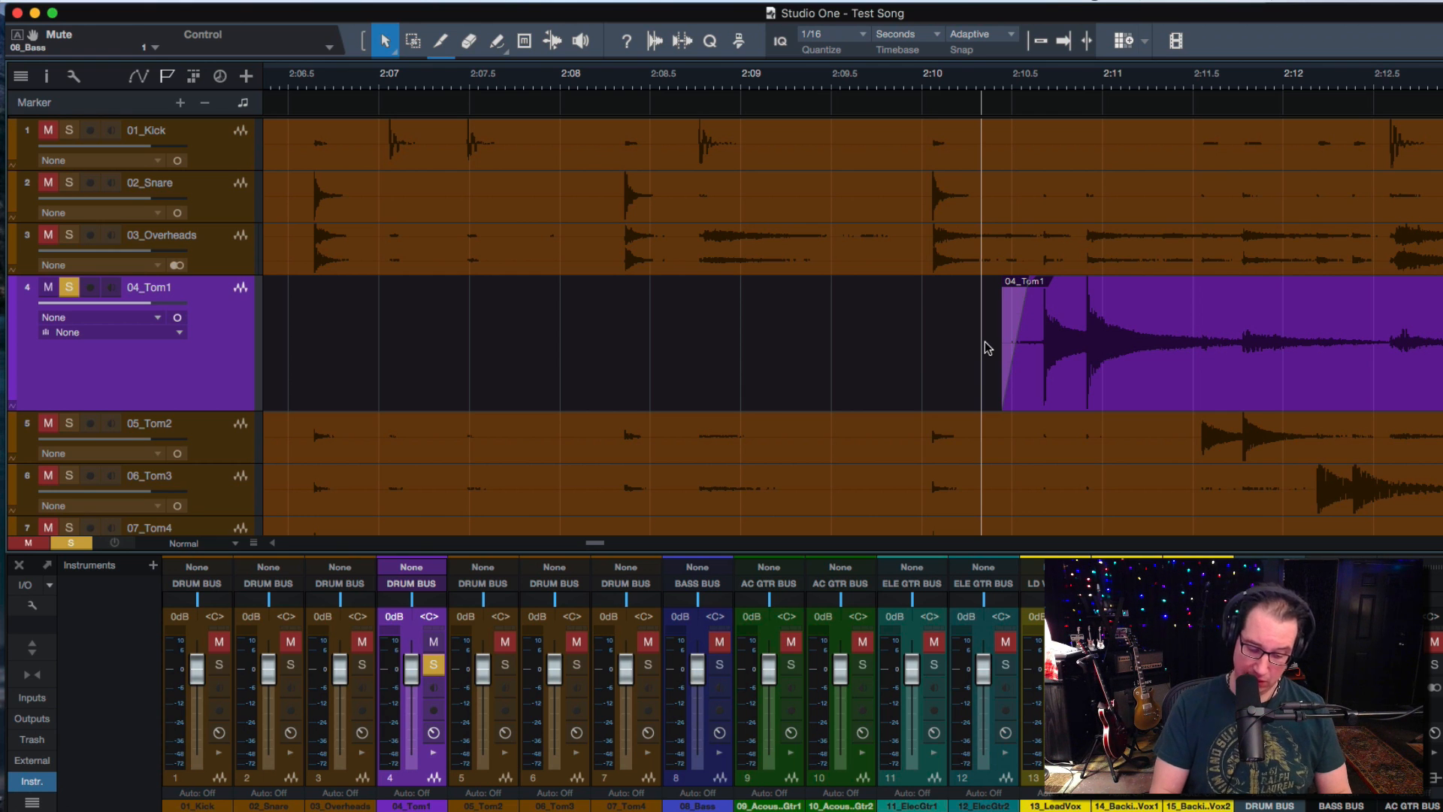
{"action": "key", "text": "space"}
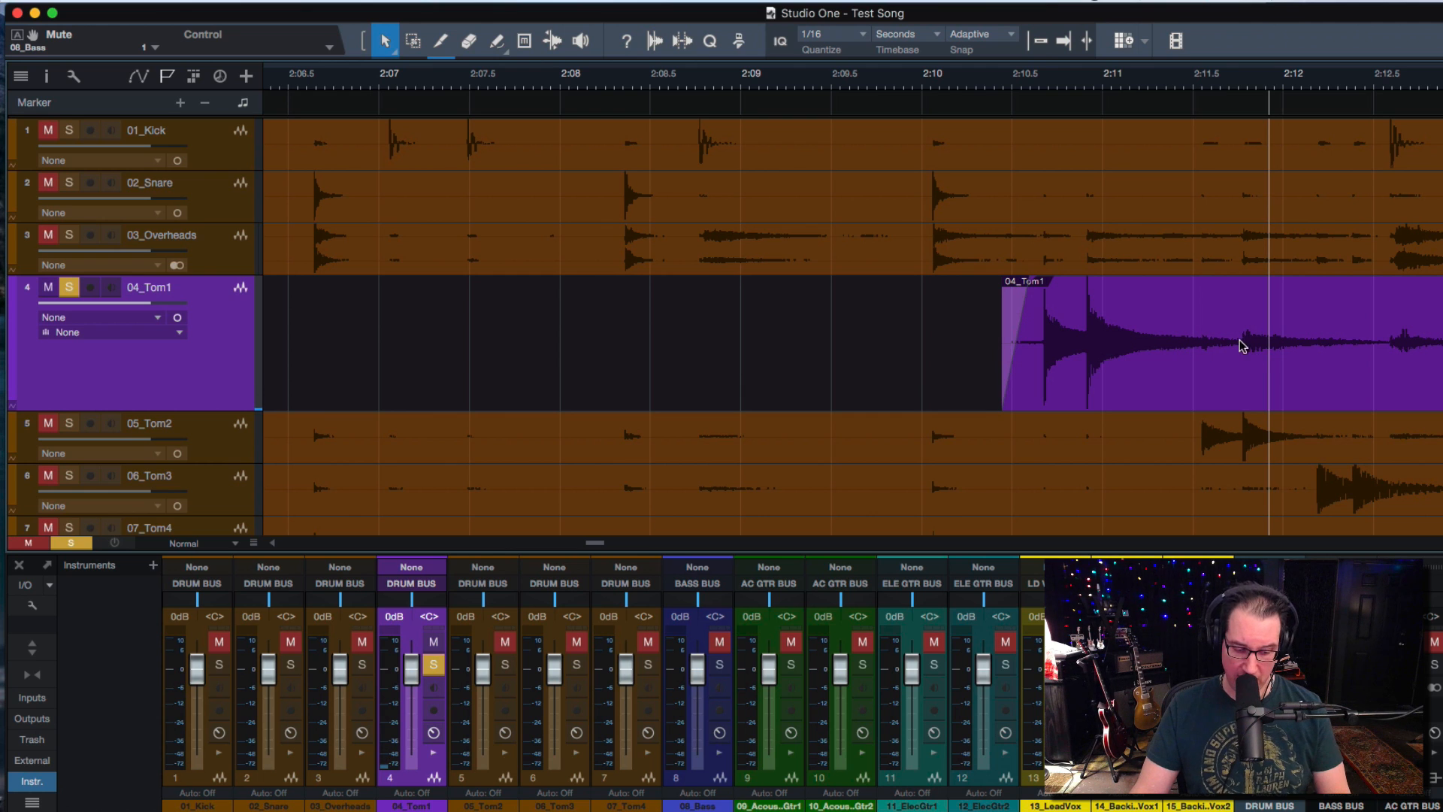
Step: Split the 04_Tom1 clip at about 2:11.7 and fade out the tom hits from about 2:11.2
{"action": "key", "text": "3"}
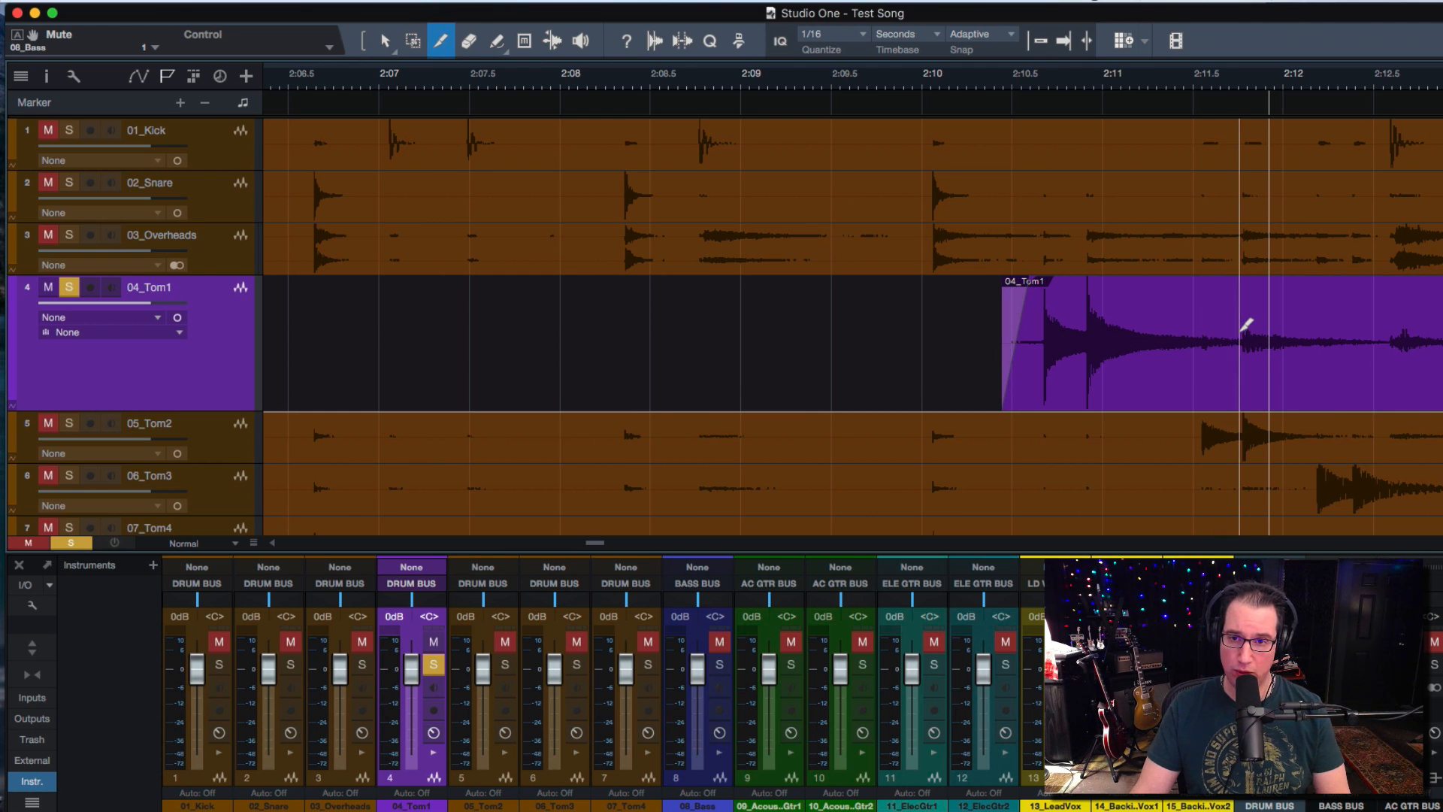
{"action": "left_click", "coordinate": [1241, 325]}
{"action": "key", "text": "1"}
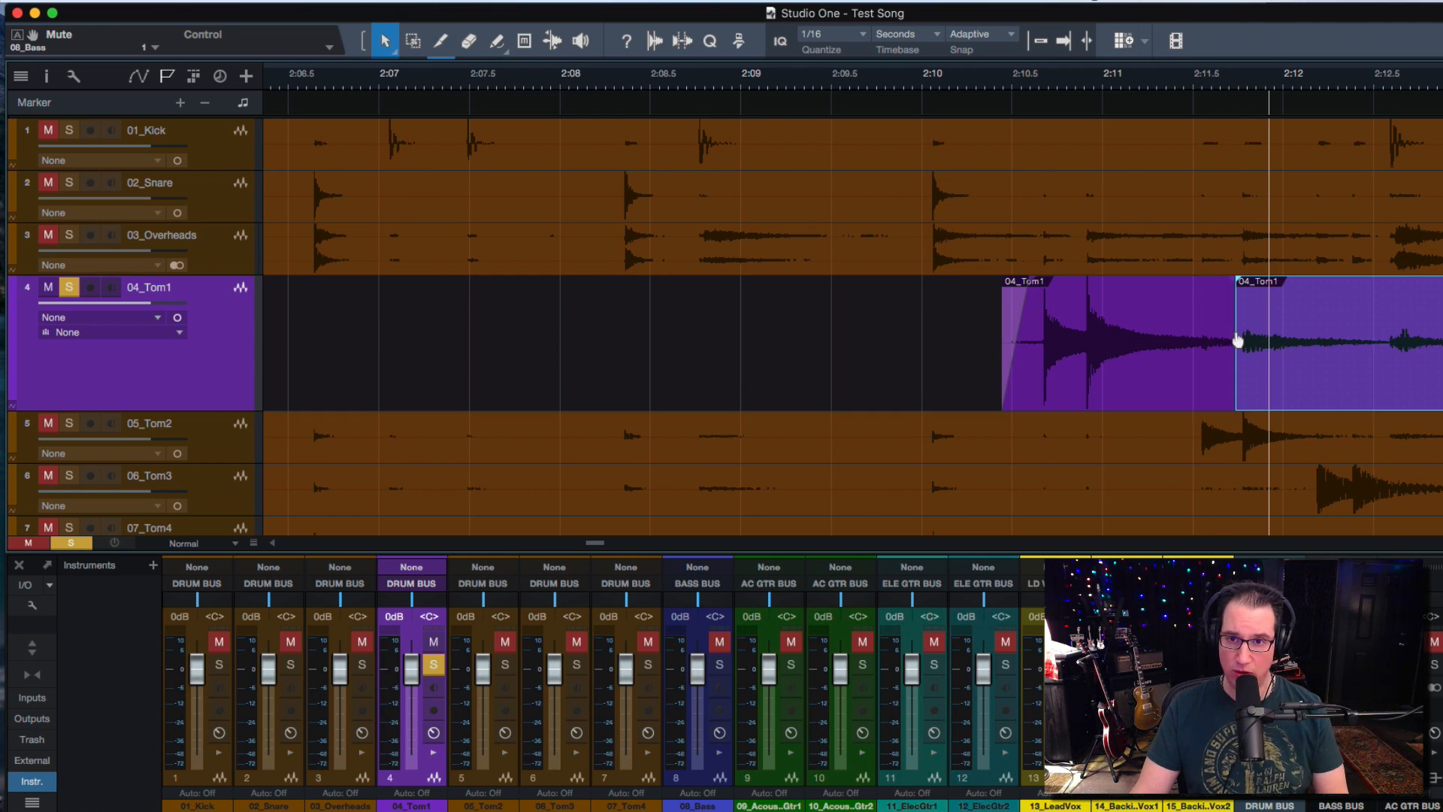
{"action": "left_click", "coordinate": [1184, 320]}
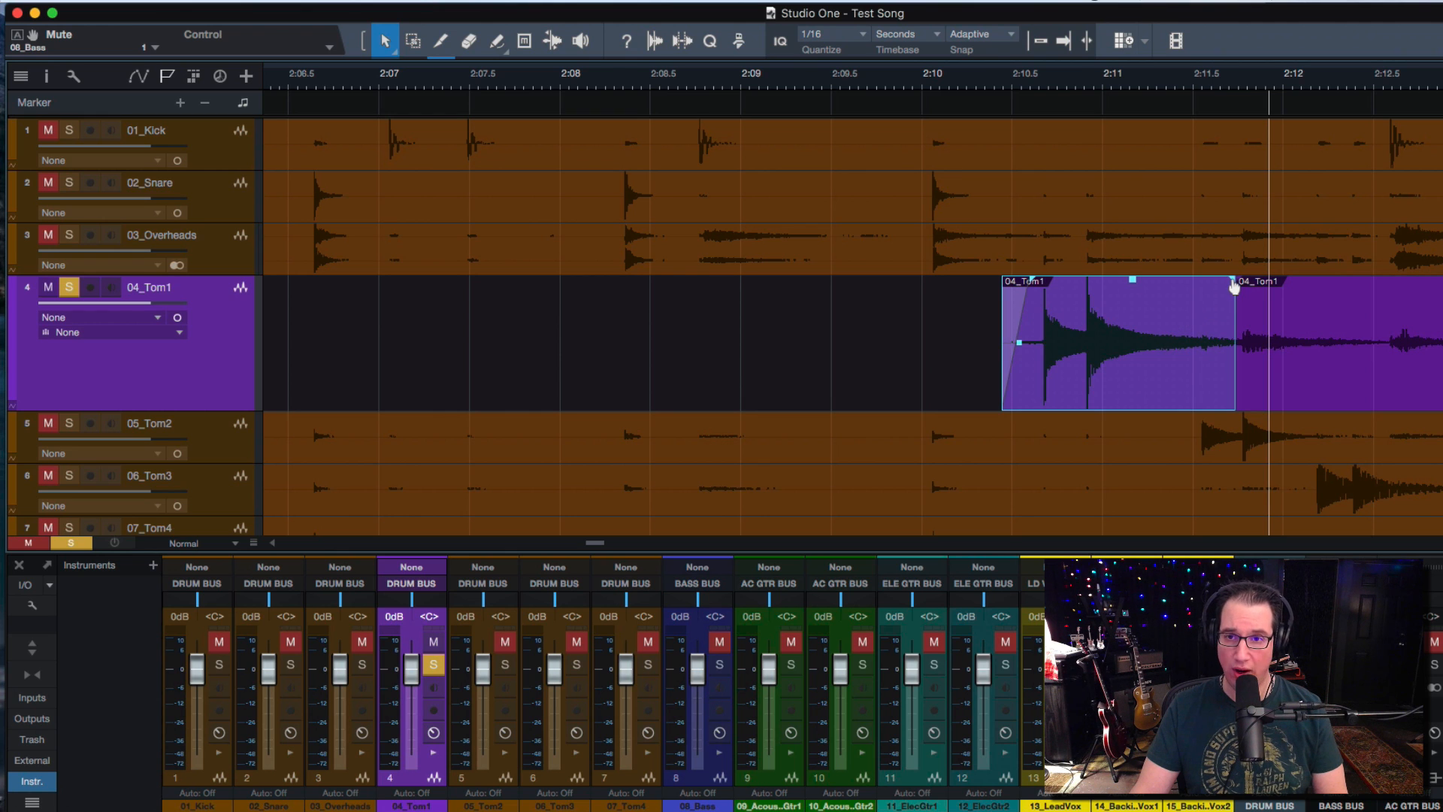
{"action": "left_click_drag", "start_coordinate": [1233, 286], "coordinate": [1148, 282]}
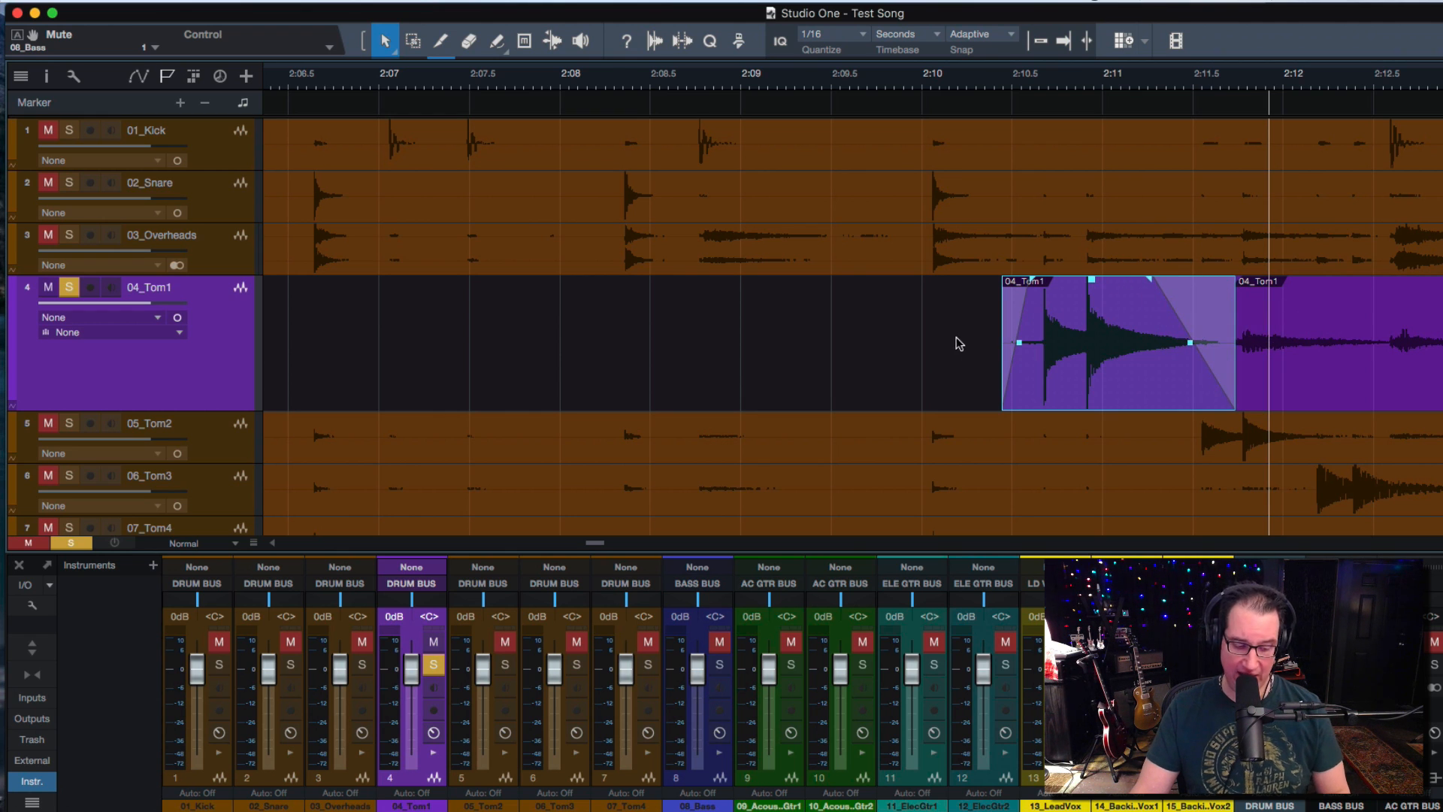
Step: Trim the start of the remaining 04_Tom1 clip to about 2:14.5 and play the isolated hits from about 2:09.9
{"action": "scroll", "coordinate": [959, 343], "scroll_direction": "right", "scroll_amount": 10}
{"action": "left_click", "coordinate": [602, 366]}
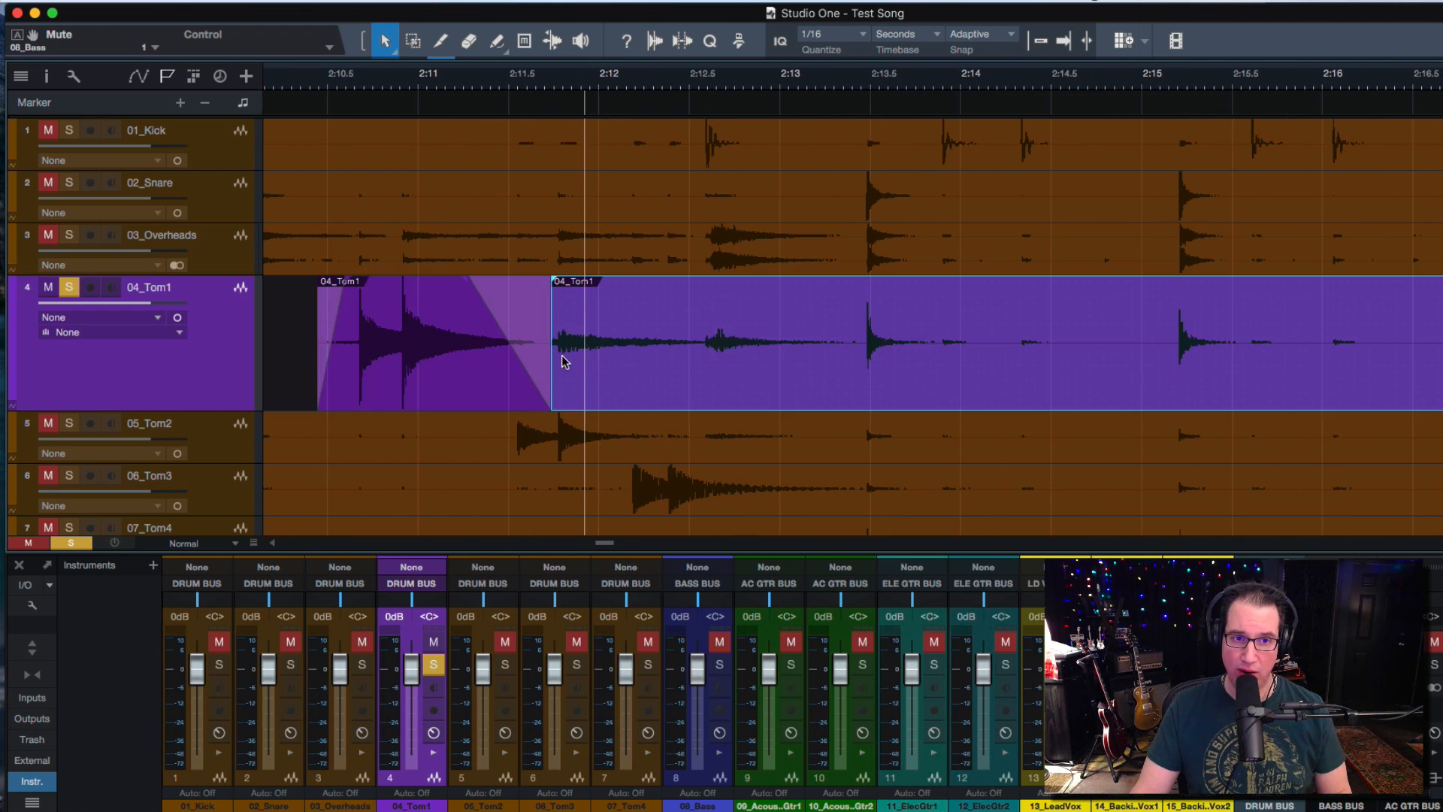
{"action": "left_click_drag", "start_coordinate": [556, 360], "coordinate": [1047, 363]}
{"action": "scroll", "coordinate": [918, 365], "scroll_direction": "left", "scroll_amount": 5}
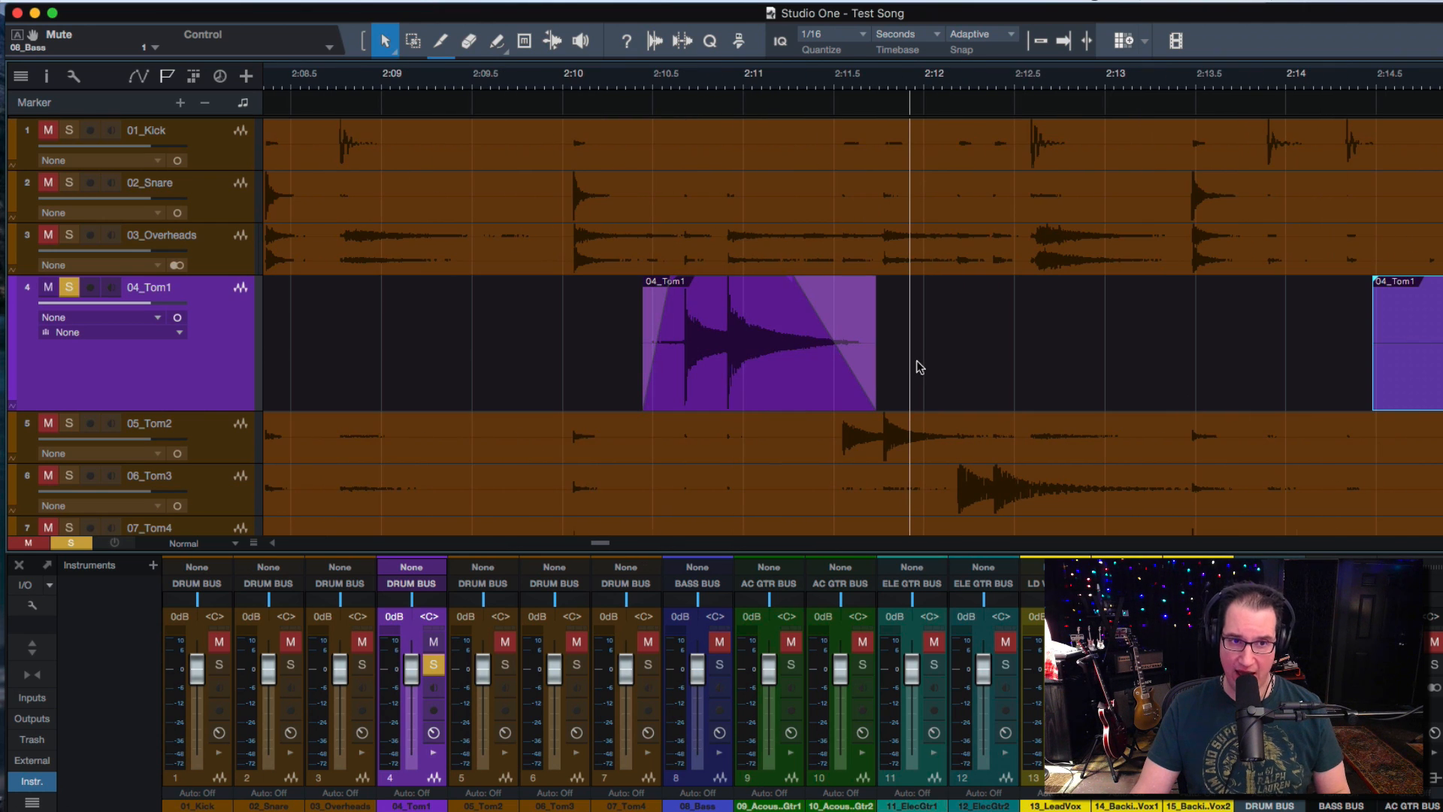
{"action": "left_click", "coordinate": [538, 84]}
{"action": "key", "text": "space"}
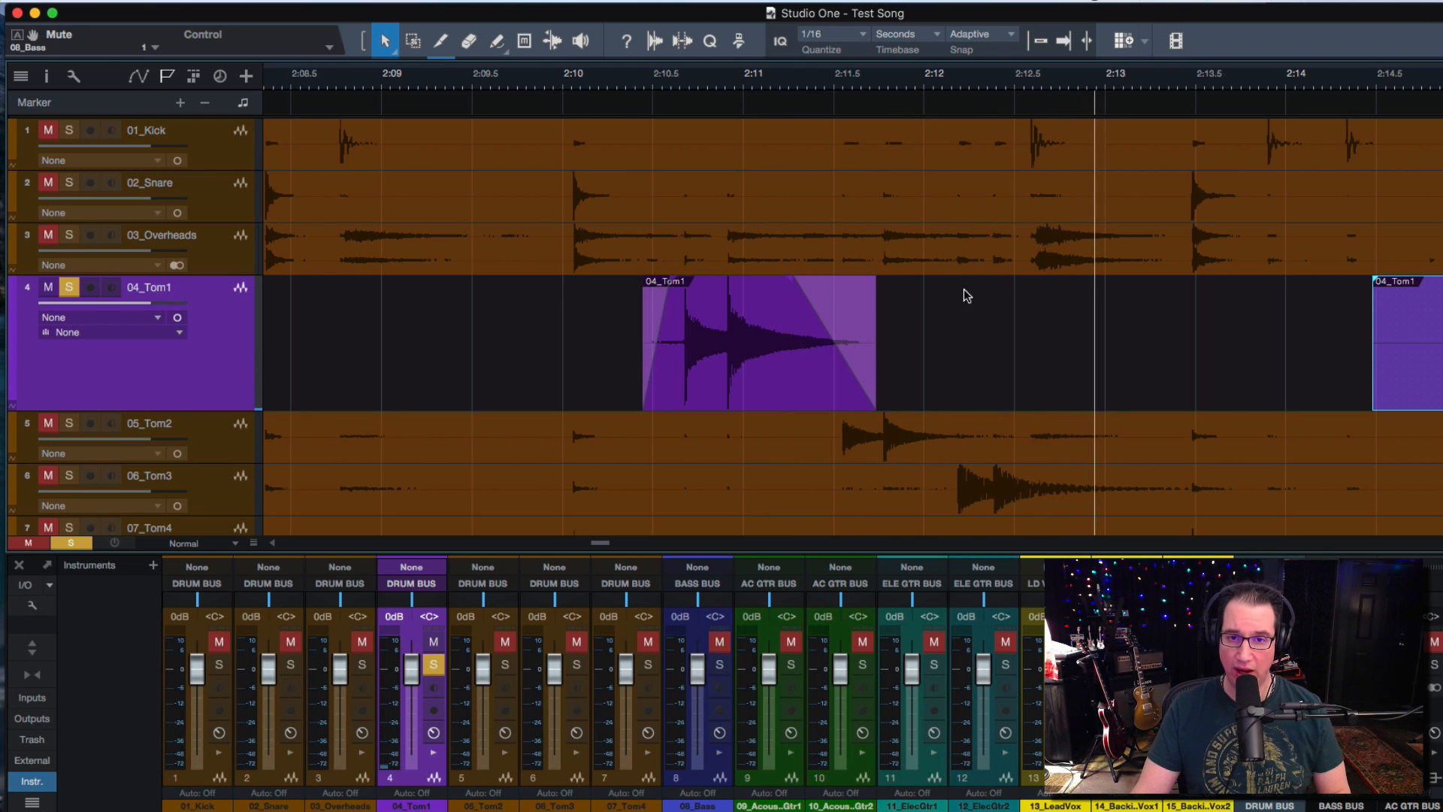
{"action": "key", "text": "space"}
Step: Audition the following 04_Tom1 section and the hit near 2:38, and trim the remaining clip's start to about 2:36.9
{"action": "key", "text": "w"}
{"action": "key", "text": "w"}
{"action": "key", "text": "w"}
{"action": "key", "text": "w"}
{"action": "key", "text": "w"}
{"action": "key", "text": "w"}
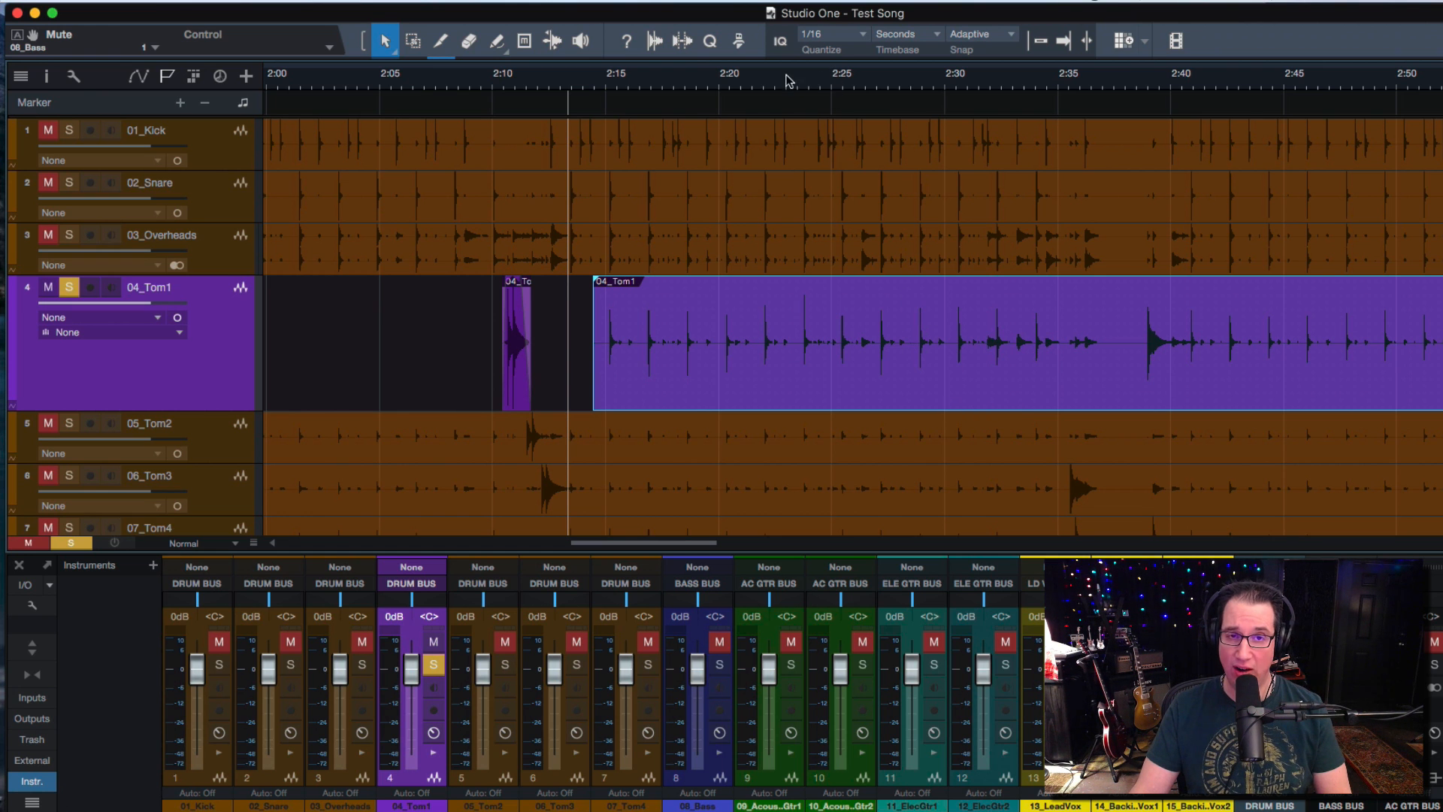
{"action": "mouse_move", "coordinate": [786, 80]}
{"action": "left_mouse_down"}
{"action": "mouse_move", "coordinate": [792, 113]}
{"action": "mouse_move", "coordinate": [789, 95]}
{"action": "left_mouse_up"}
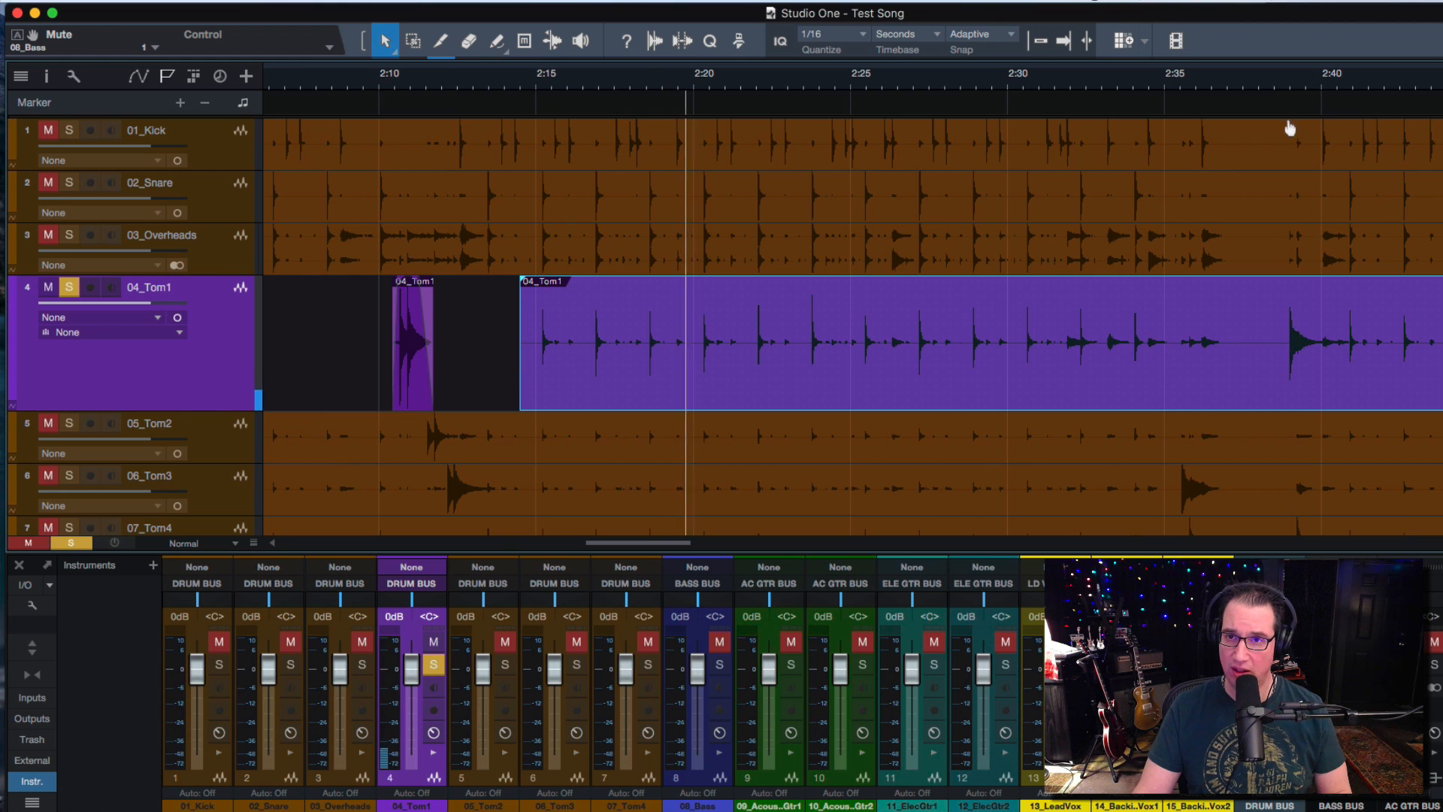
{"action": "left_click", "coordinate": [1261, 81]}
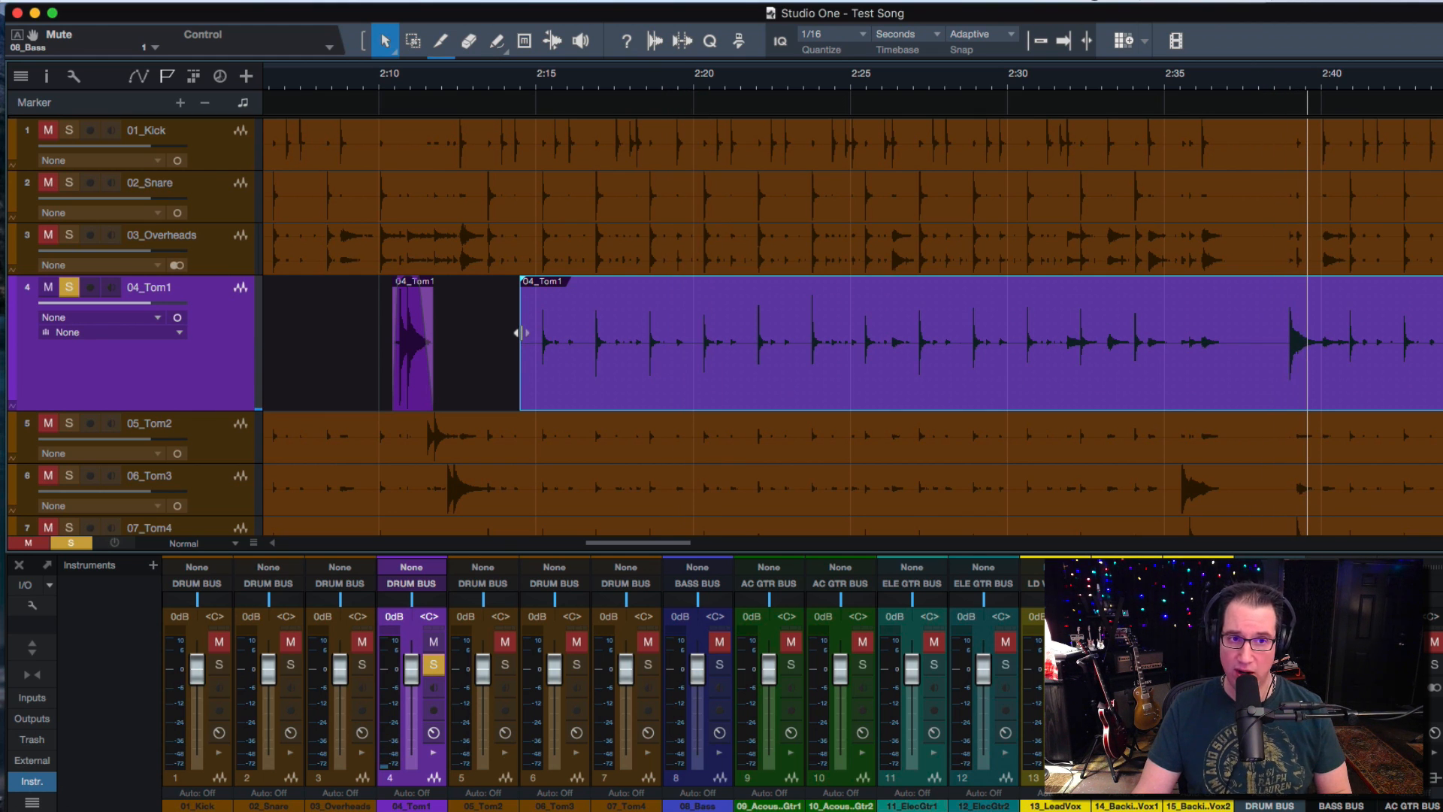
{"action": "left_click_drag", "start_coordinate": [518, 332], "coordinate": [1224, 360]}
Step: Tighten the start of the remaining 04_Tom1 clip to about 2:38.7 and play the tom hit
{"action": "scroll", "coordinate": [917, 386], "scroll_direction": "right", "scroll_amount": 10}
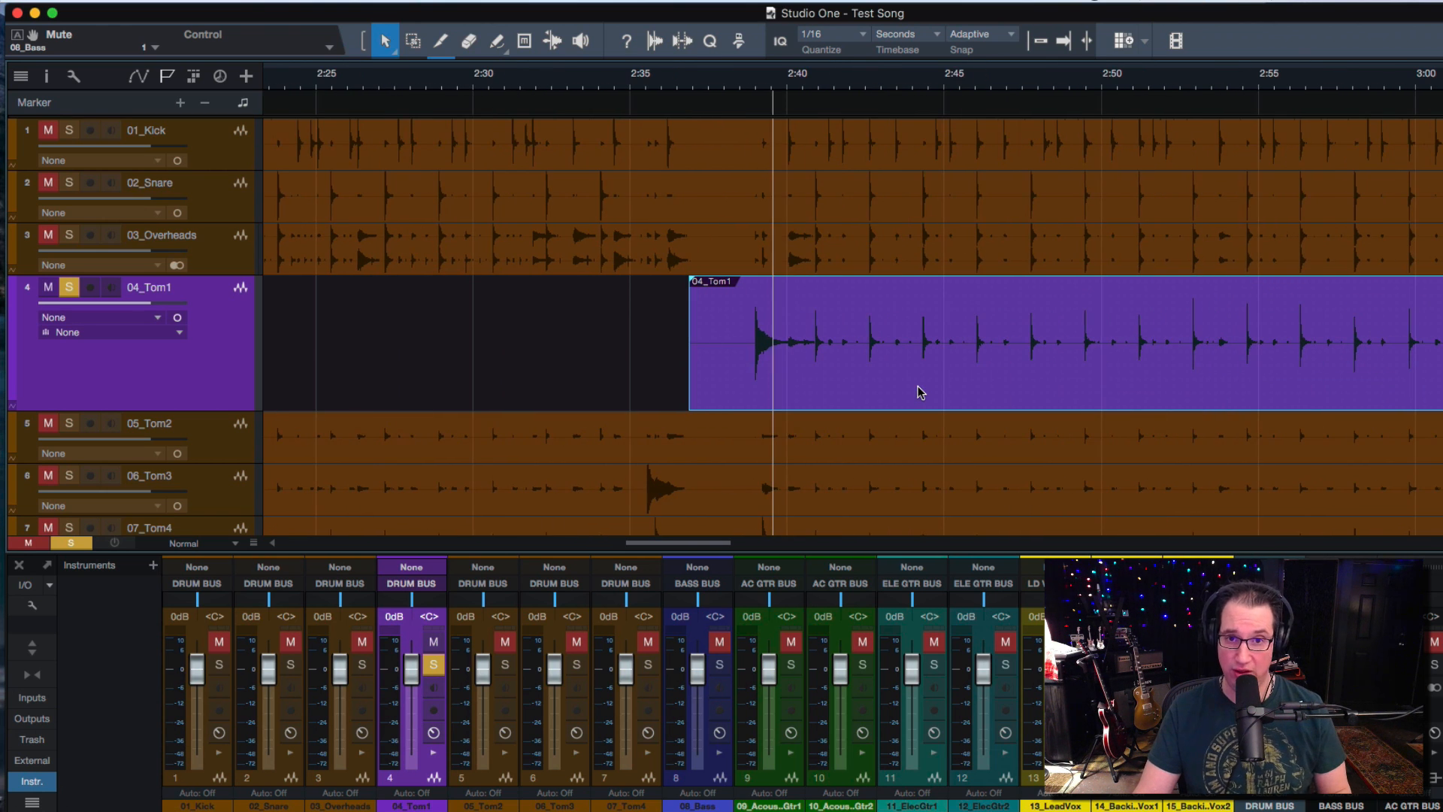
{"action": "left_click_drag", "start_coordinate": [723, 81], "coordinate": [713, 143]}
{"action": "left_click_drag", "start_coordinate": [576, 319], "coordinate": [824, 323]}
{"action": "left_click", "coordinate": [805, 322]}
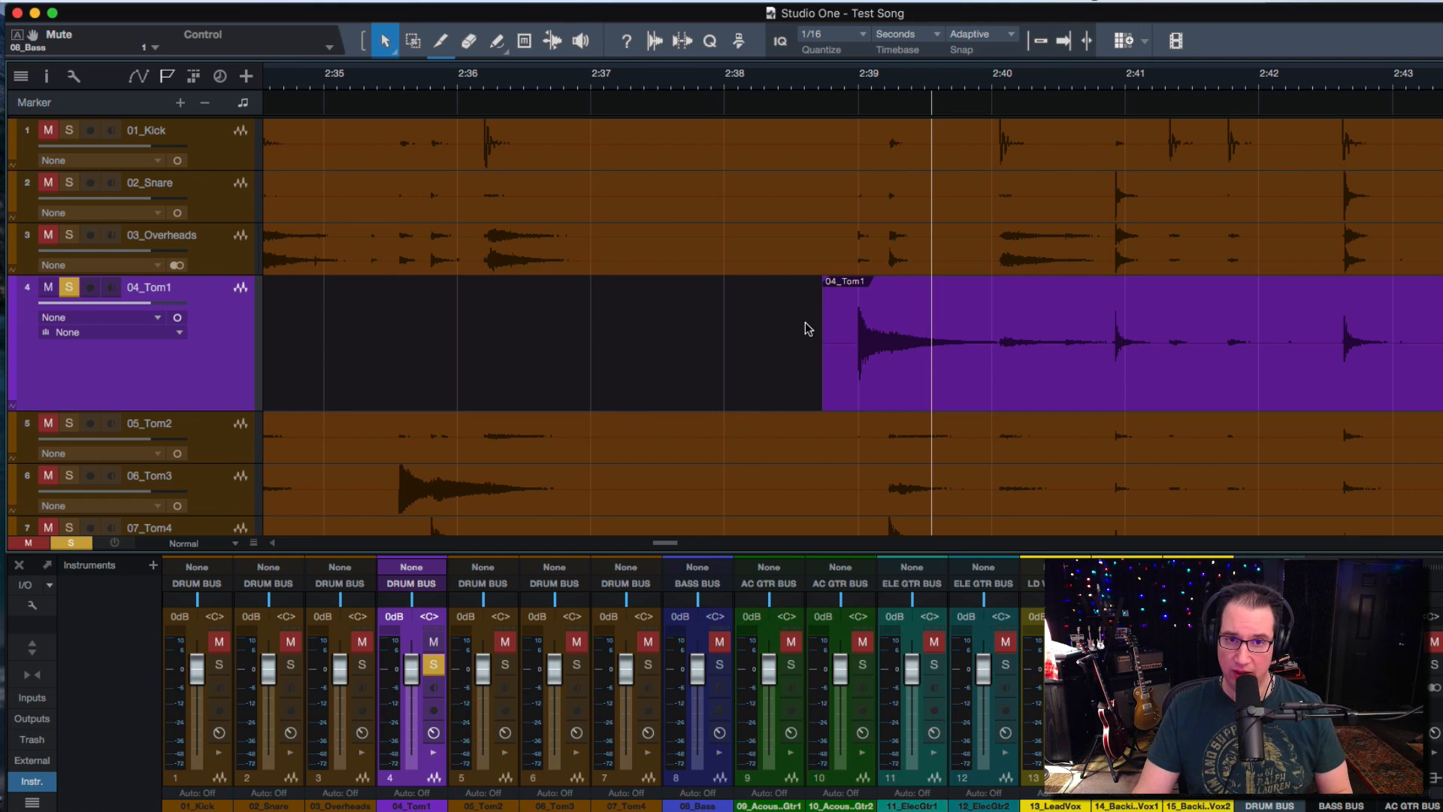
{"action": "key", "text": "space"}
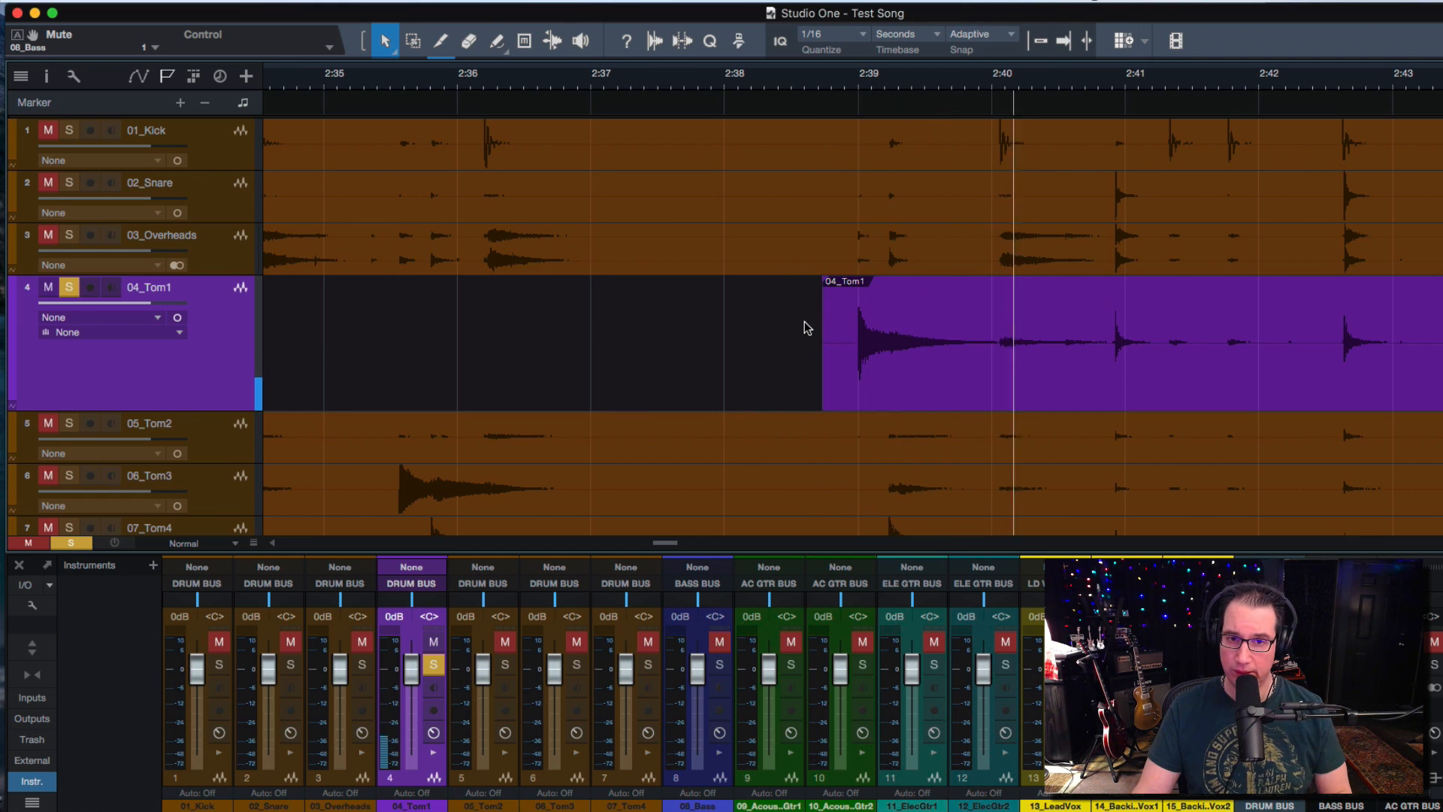
Step: Split the 04_Tom1 clip after the tom hit, fade the hit in and out, and shift the split to about 2:40.2
{"action": "key", "text": "b"}
{"action": "left_click", "coordinate": [1002, 321]}
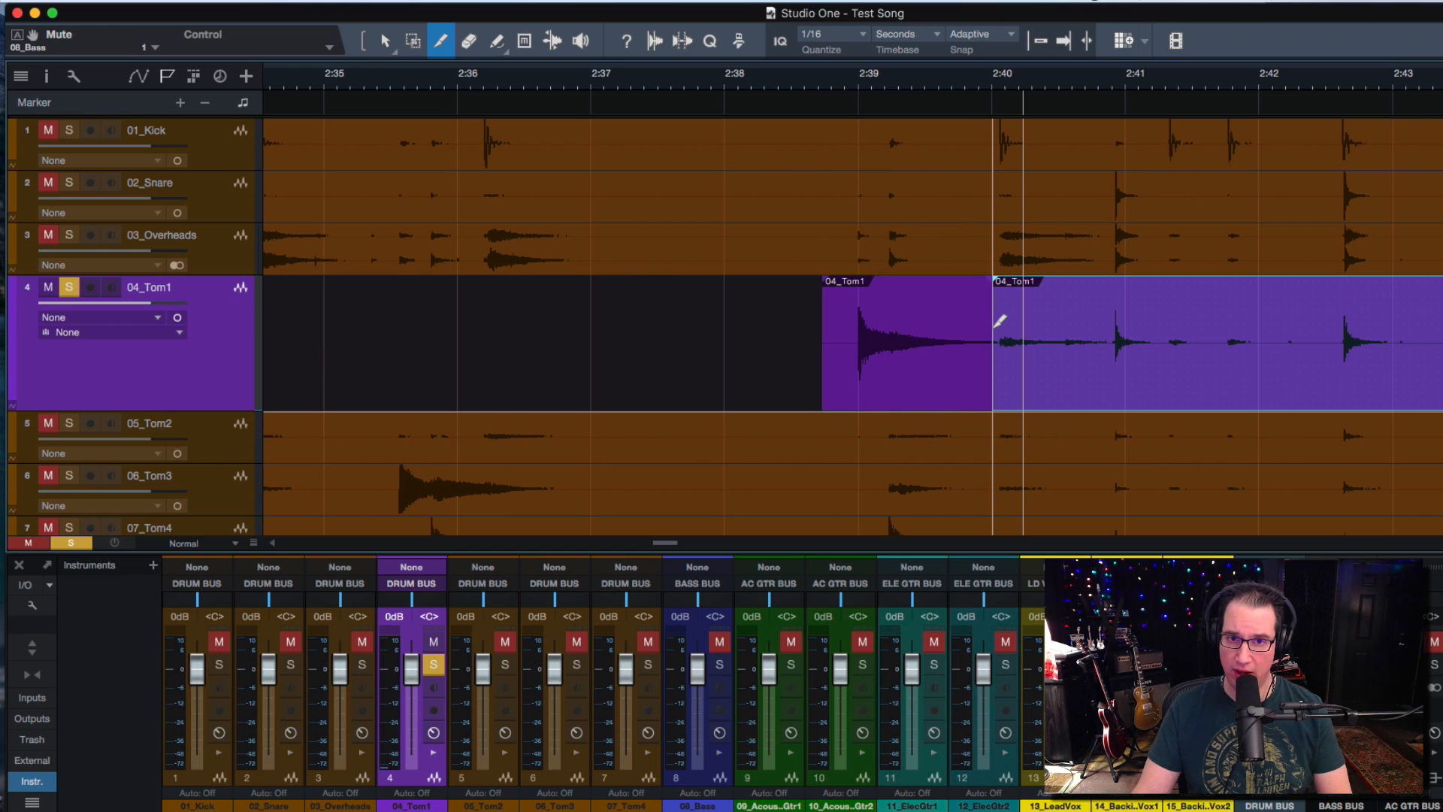
{"action": "key", "text": "1"}
{"action": "left_click", "coordinate": [937, 318]}
{"action": "left_click_drag", "start_coordinate": [990, 284], "coordinate": [930, 293]}
{"action": "left_click_drag", "start_coordinate": [829, 284], "coordinate": [847, 284]}
{"action": "left_click", "coordinate": [1067, 365]}
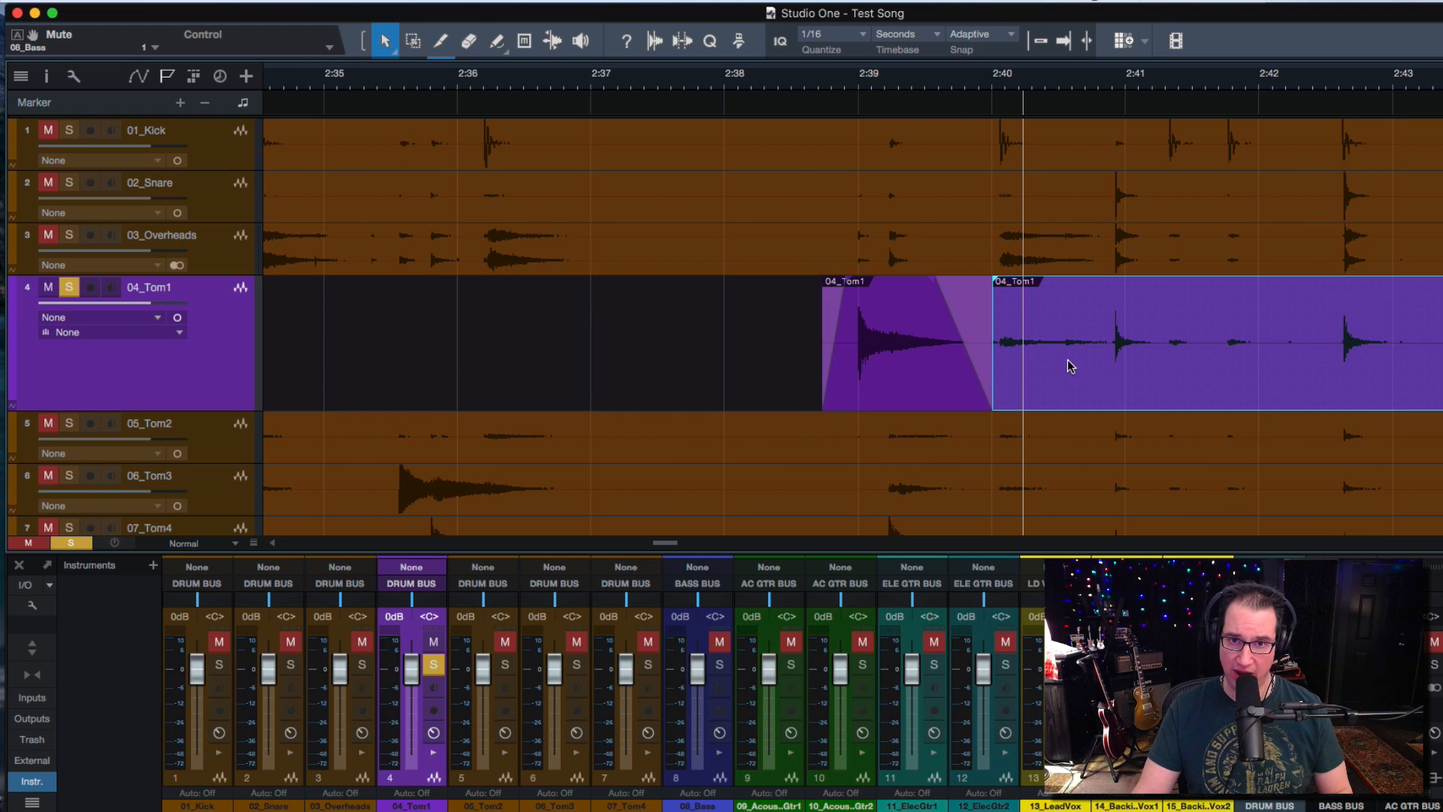
{"action": "mouse_move", "coordinate": [997, 382]}
{"action": "left_mouse_down"}
{"action": "mouse_move", "coordinate": [1198, 387]}
{"action": "mouse_move", "coordinate": [1002, 386]}
{"action": "mouse_move", "coordinate": [1020, 379]}
{"action": "left_mouse_up"}
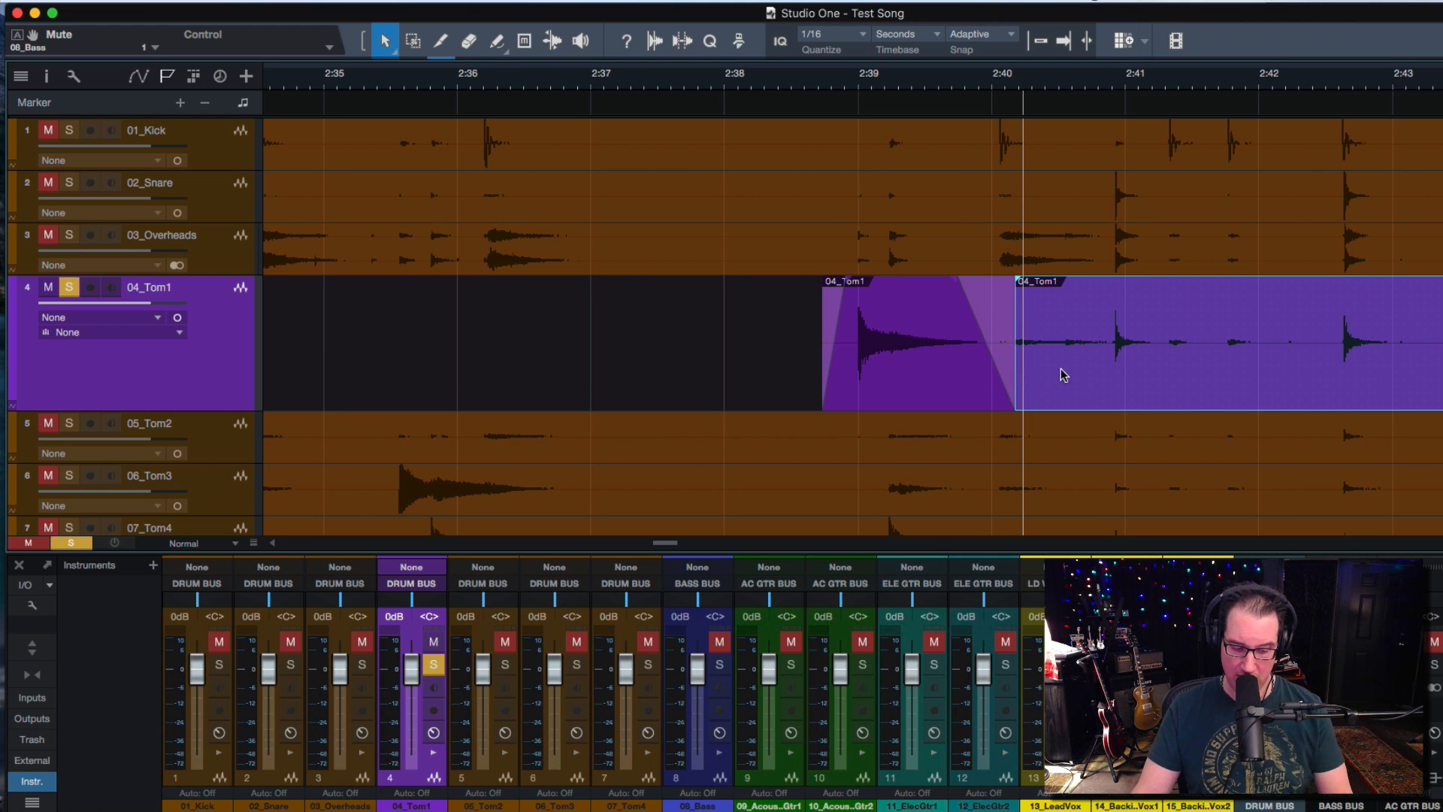
Step: Delete the 04_Tom1 bleed between about 2:40.2 and 2:40.9 and trim the remaining clip's start to about 2:43
{"action": "key", "text": "3"}
{"action": "left_click", "coordinate": [1119, 363]}
{"action": "key", "text": "1"}
{"action": "left_click", "coordinate": [1082, 360]}
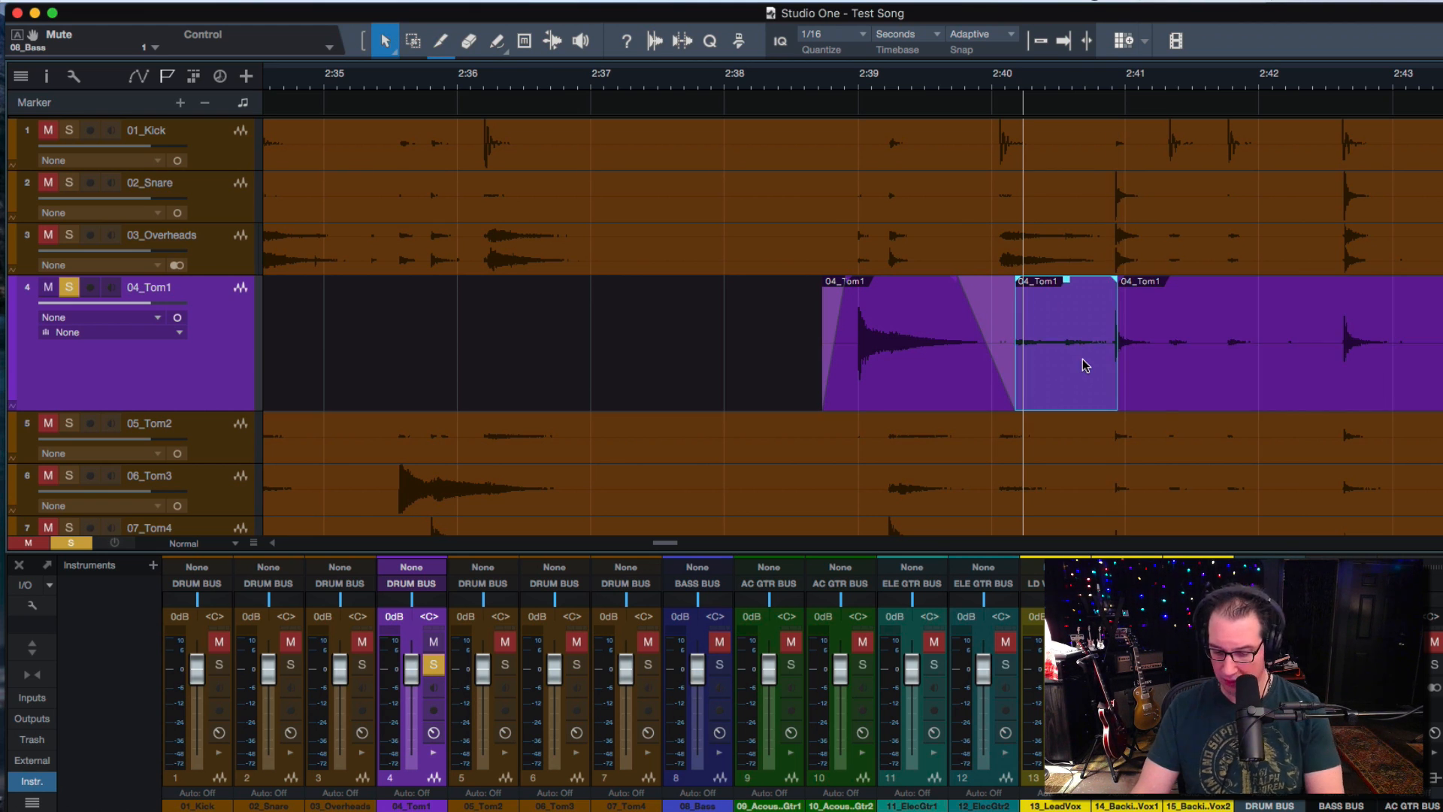
{"action": "key", "text": "Delete"}
{"action": "left_click_drag", "start_coordinate": [1112, 327], "coordinate": [1439, 331]}
Step: Play 04_Tom1 from about 3:05.8 to check the section for real tom hits
{"action": "scroll", "coordinate": [1044, 364], "scroll_direction": "right", "scroll_amount": 3}
{"action": "scroll", "coordinate": [1030, 387], "scroll_direction": "down", "scroll_amount": 5}
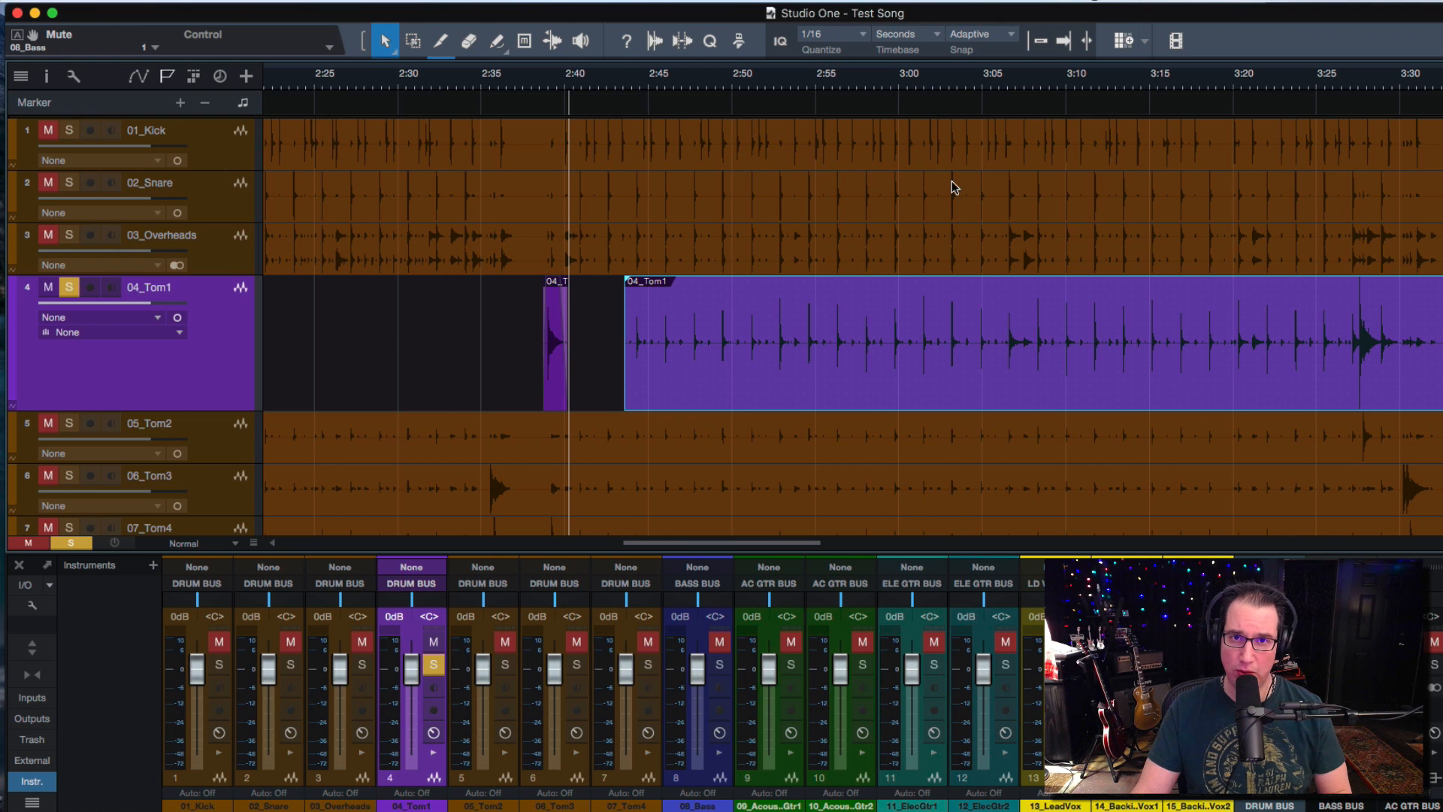
{"action": "scroll", "coordinate": [996, 81], "scroll_direction": "up", "scroll_amount": 3}
{"action": "left_click", "coordinate": [994, 81]}
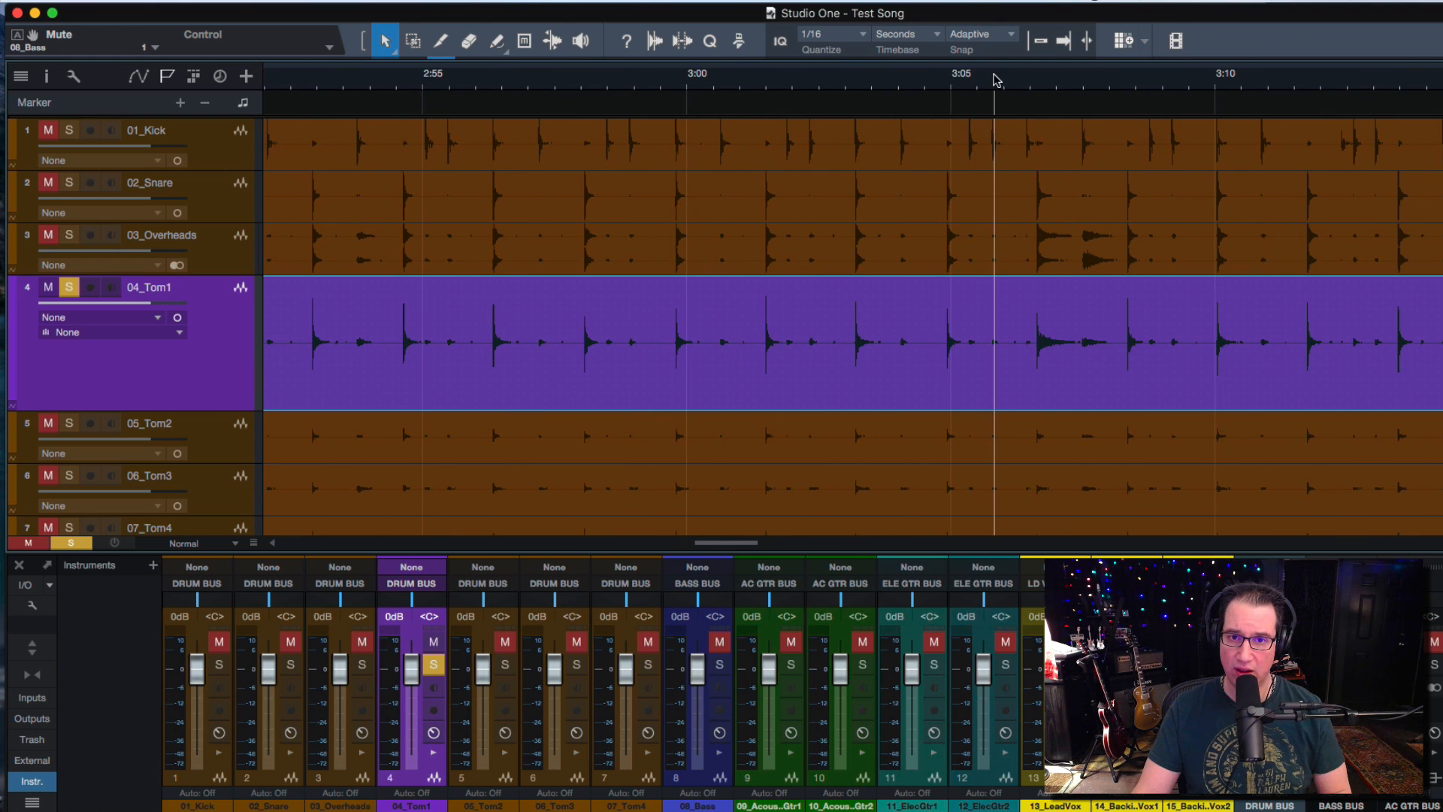
{"action": "key", "text": "space"}
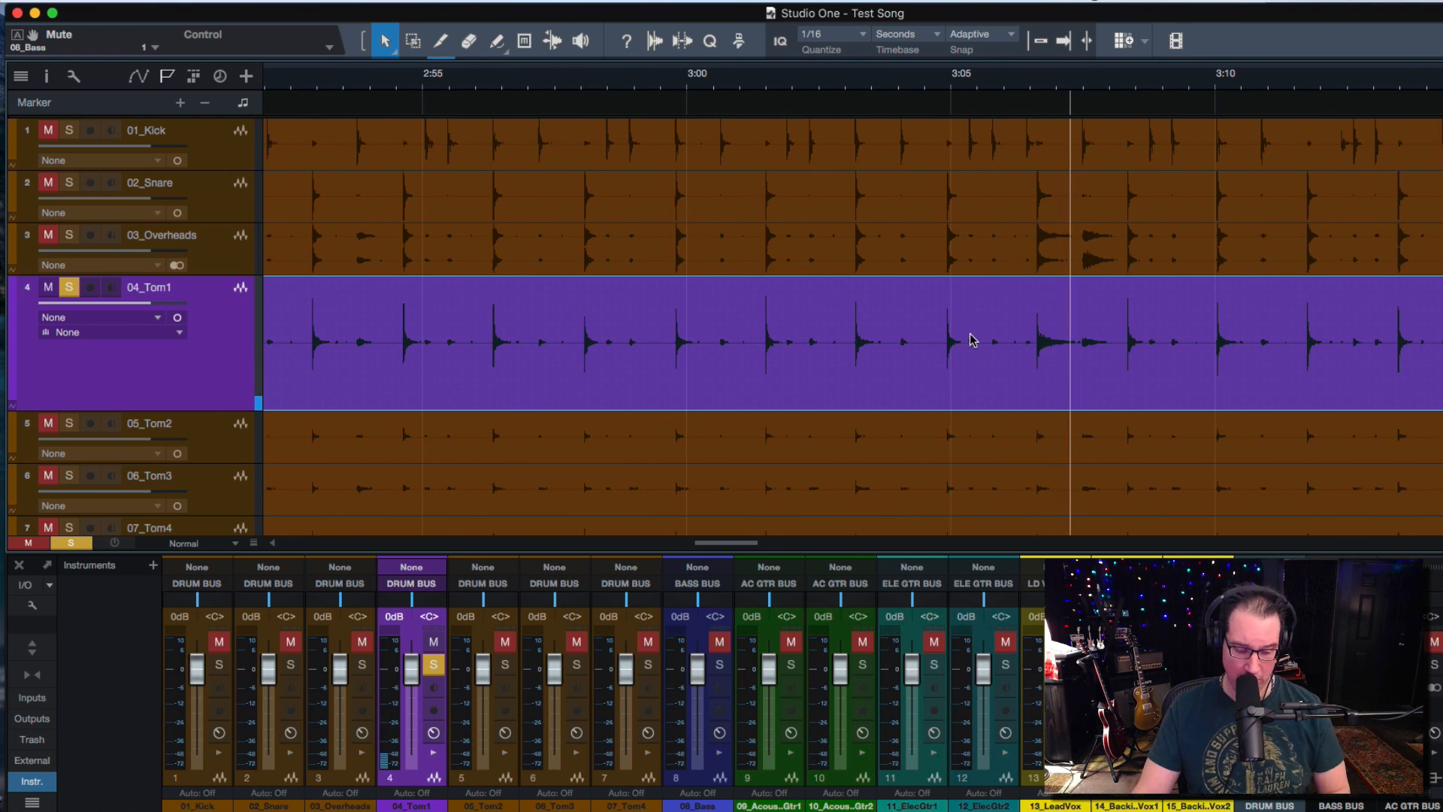
Step: Split the 04_Tom1 clip at about 3:27.4, just ahead of the next real tom hit
{"action": "scroll", "coordinate": [971, 430], "scroll_direction": "right", "scroll_amount": 10}
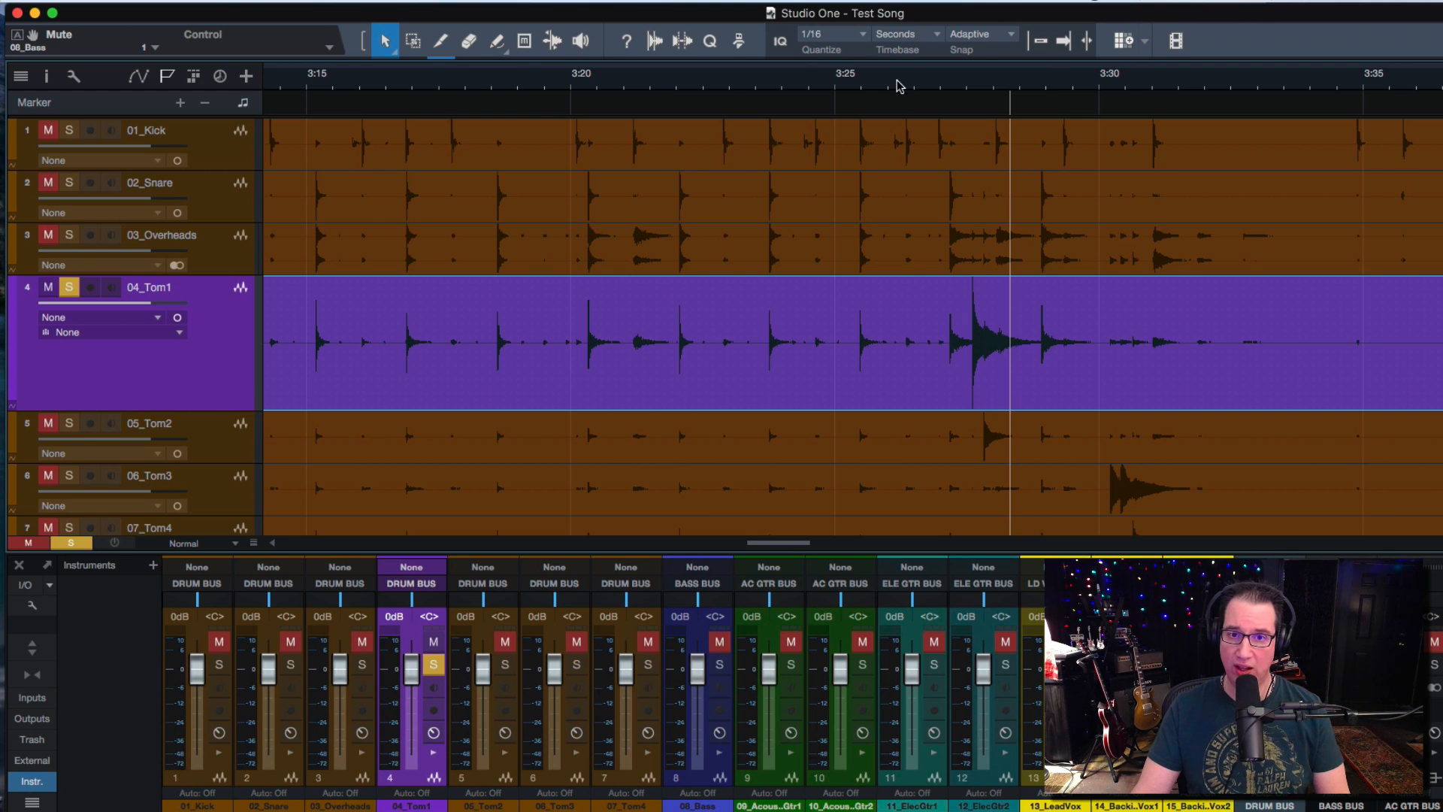
{"action": "left_click_drag", "start_coordinate": [900, 87], "coordinate": [902, 122]}
{"action": "key", "text": "3"}
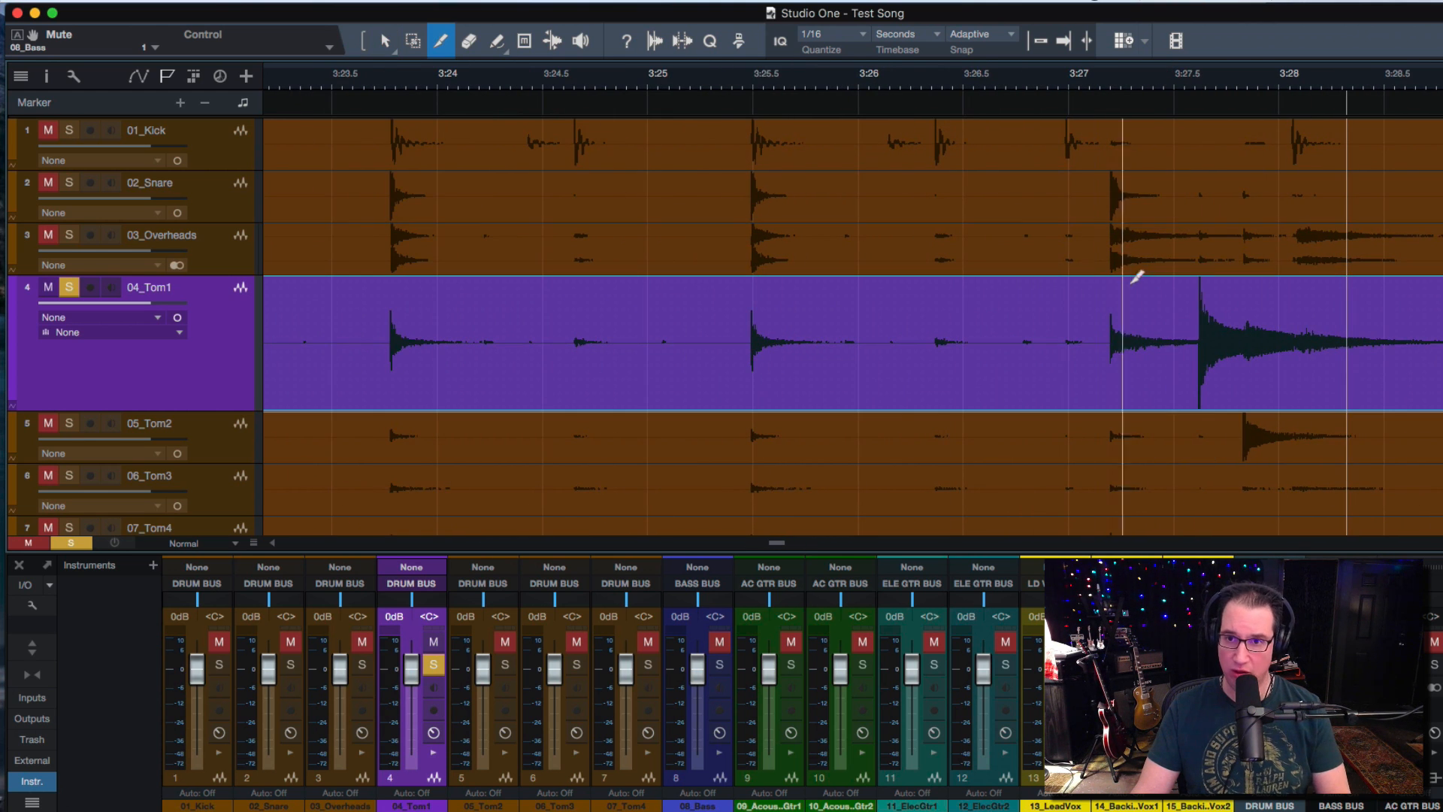
{"action": "left_click", "coordinate": [1162, 342]}
{"action": "key", "text": "1"}
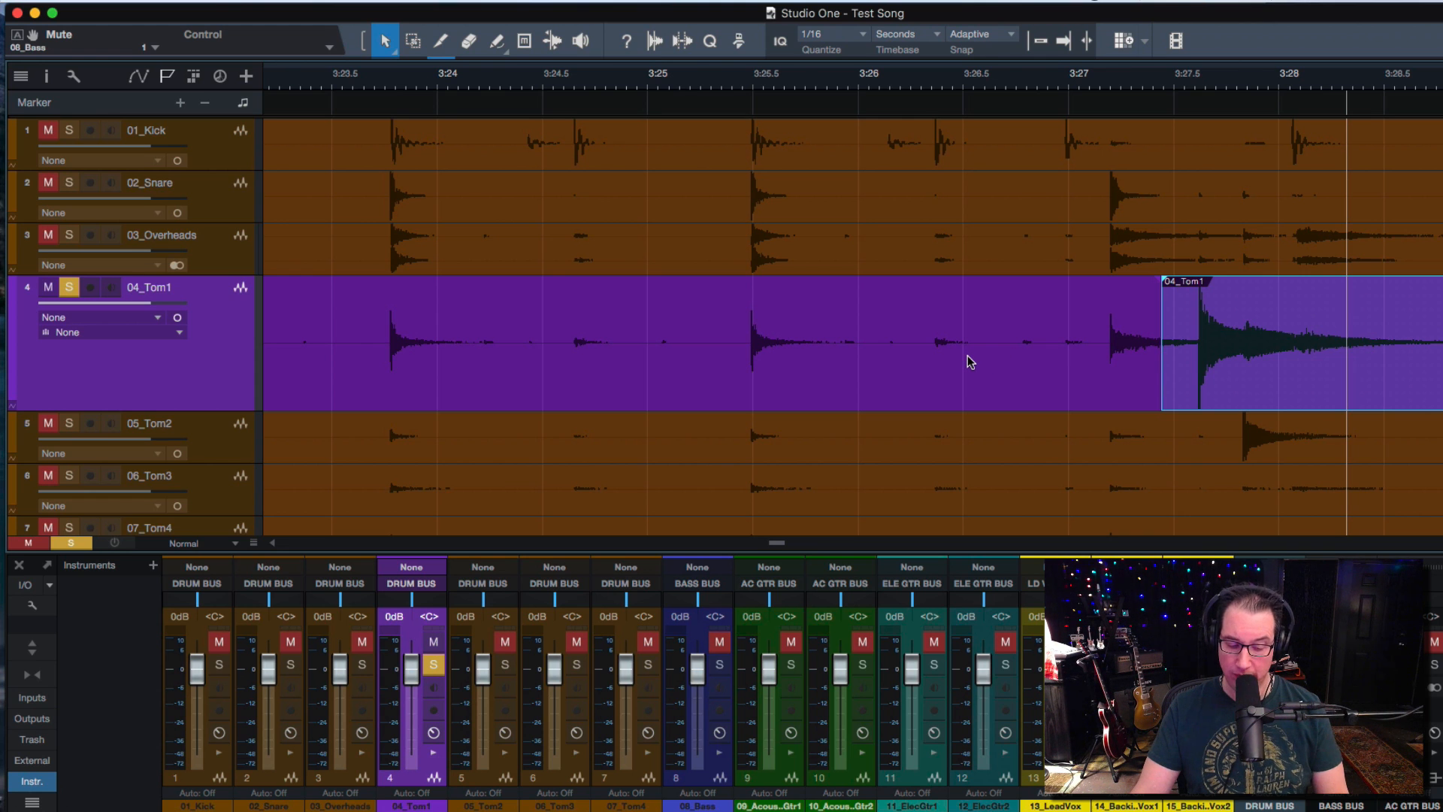
Step: Delete the long 04_Tom1 bleed clip that ends at about 3:27.4
{"action": "key", "text": "w"}
{"action": "key", "text": "w"}
{"action": "key", "text": "w"}
{"action": "key", "text": "w"}
{"action": "left_click", "coordinate": [998, 377]}
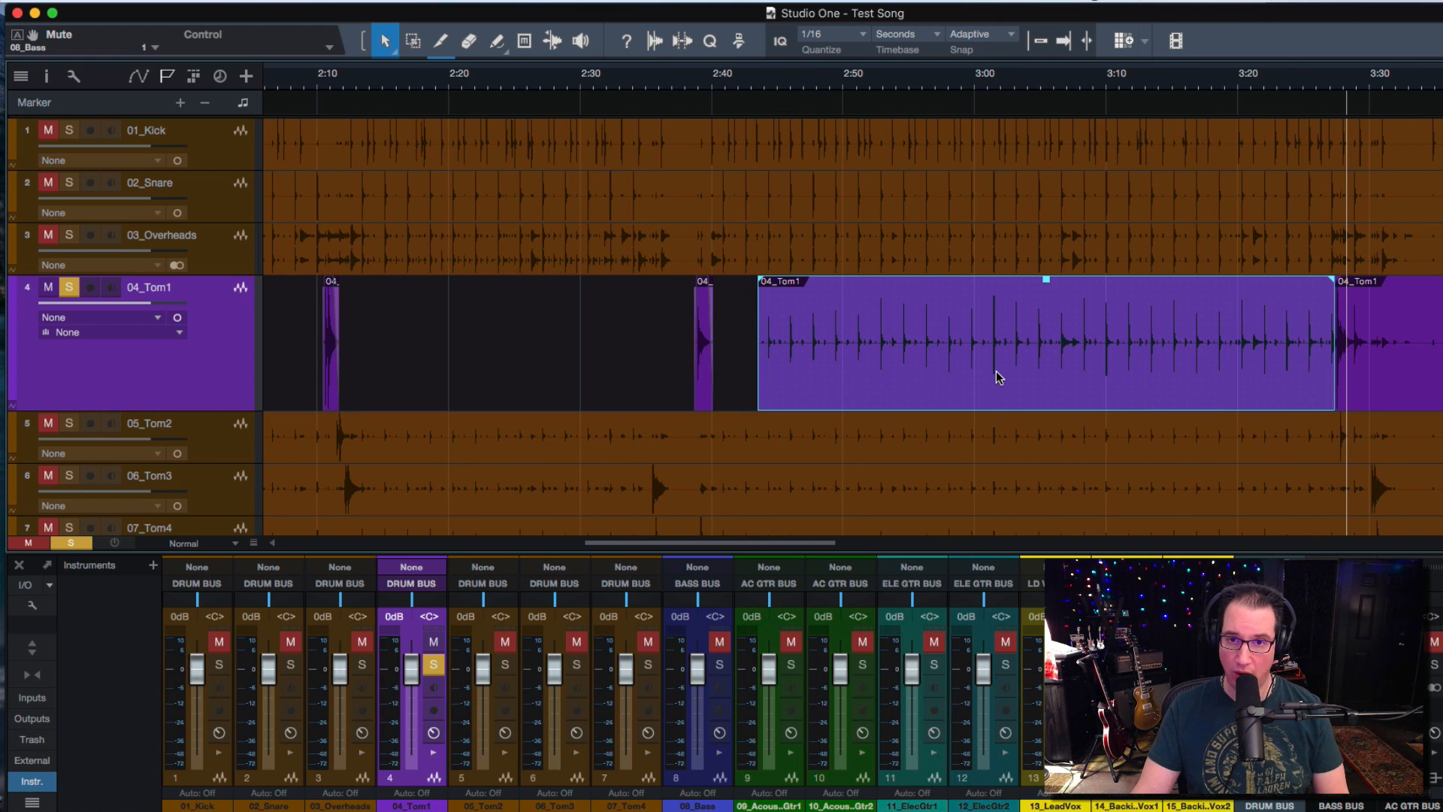
{"action": "key", "text": "Delete"}
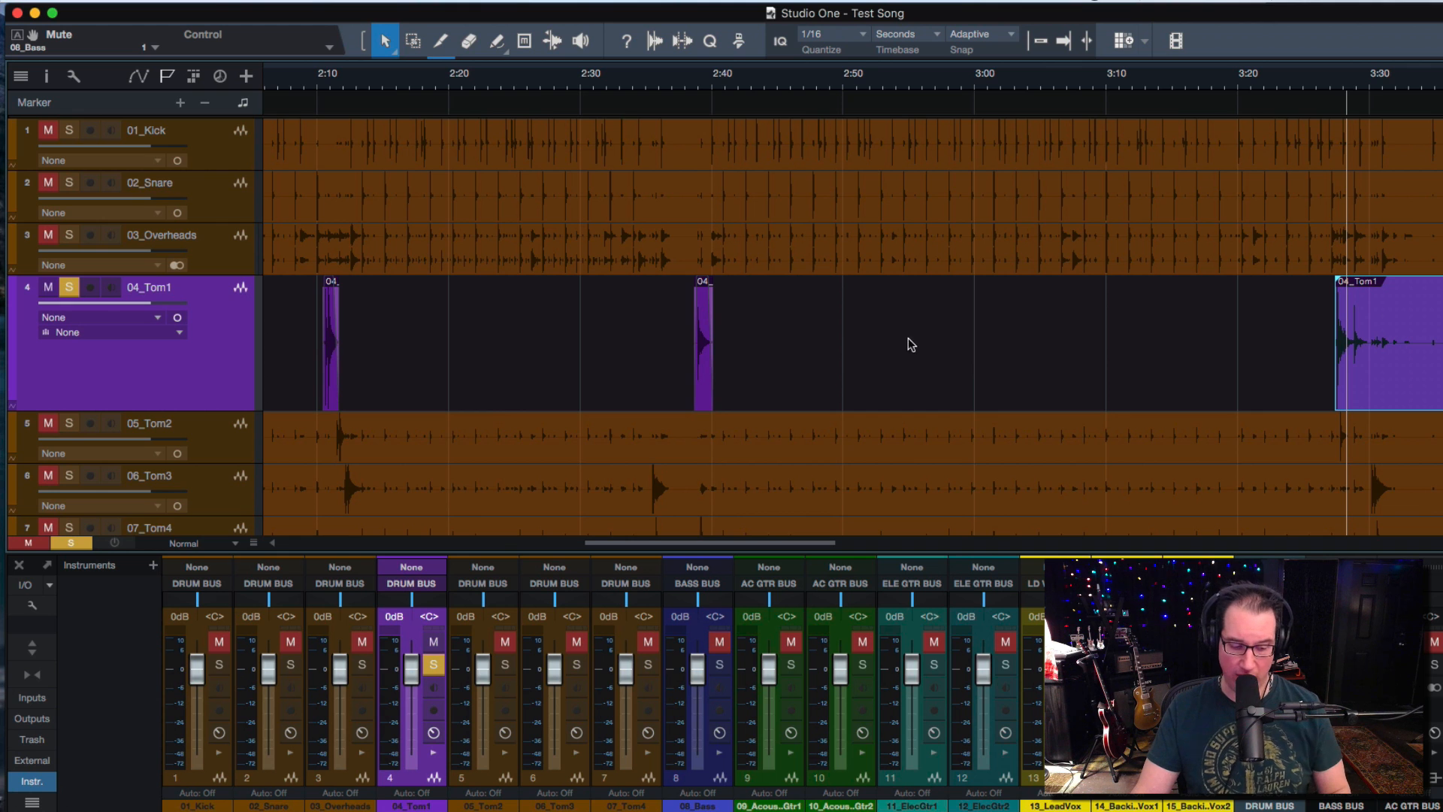
Step: Add a short fade-in to the 04_Tom1 clip starting at about 3:27.4 and play the tom hit
{"action": "scroll", "coordinate": [909, 350], "scroll_direction": "right", "scroll_amount": 5}
{"action": "key", "text": "e"}
{"action": "key", "text": "e"}
{"action": "key", "text": "e"}
{"action": "key", "text": "e"}
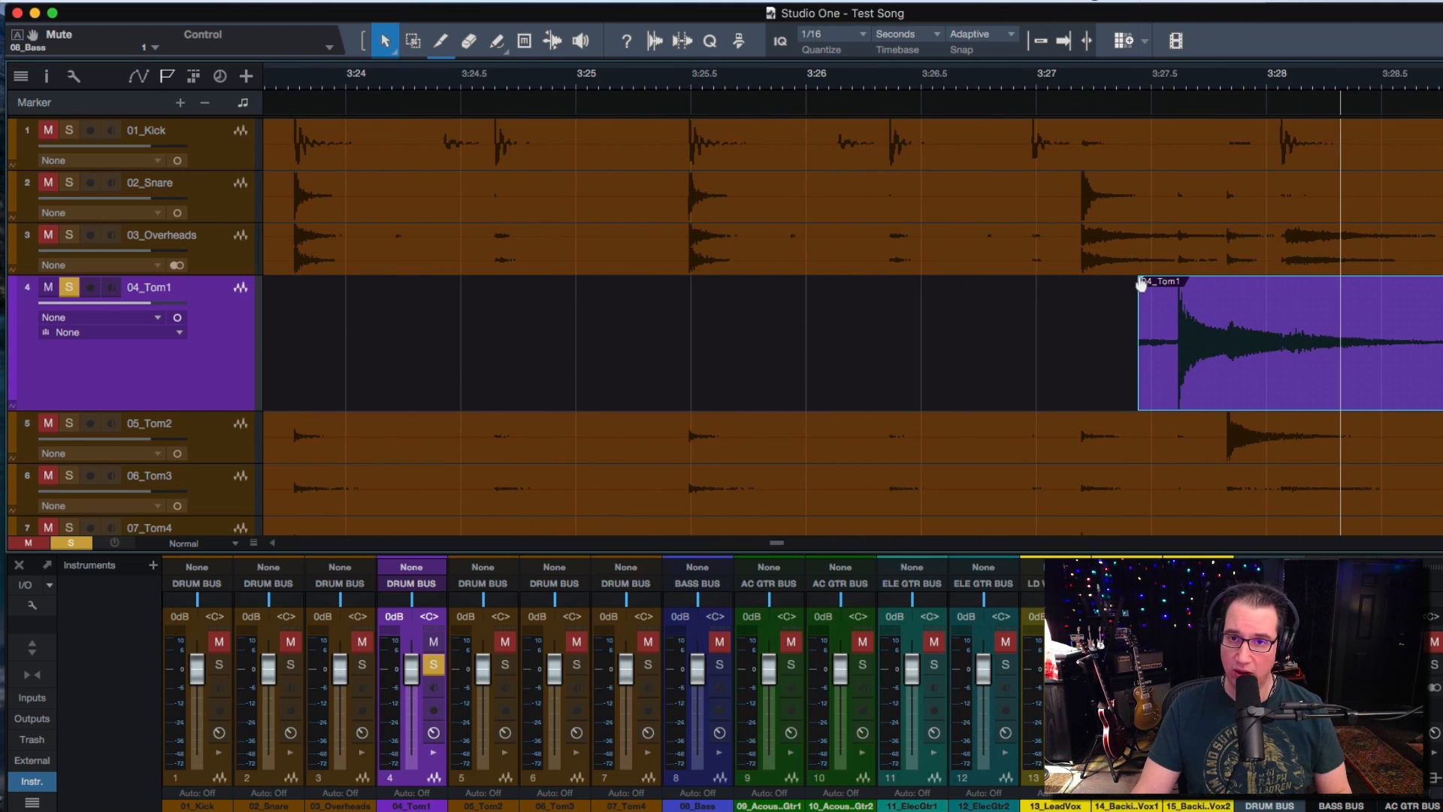
{"action": "left_click_drag", "start_coordinate": [1141, 282], "coordinate": [1157, 284]}
{"action": "left_click", "coordinate": [1119, 316]}
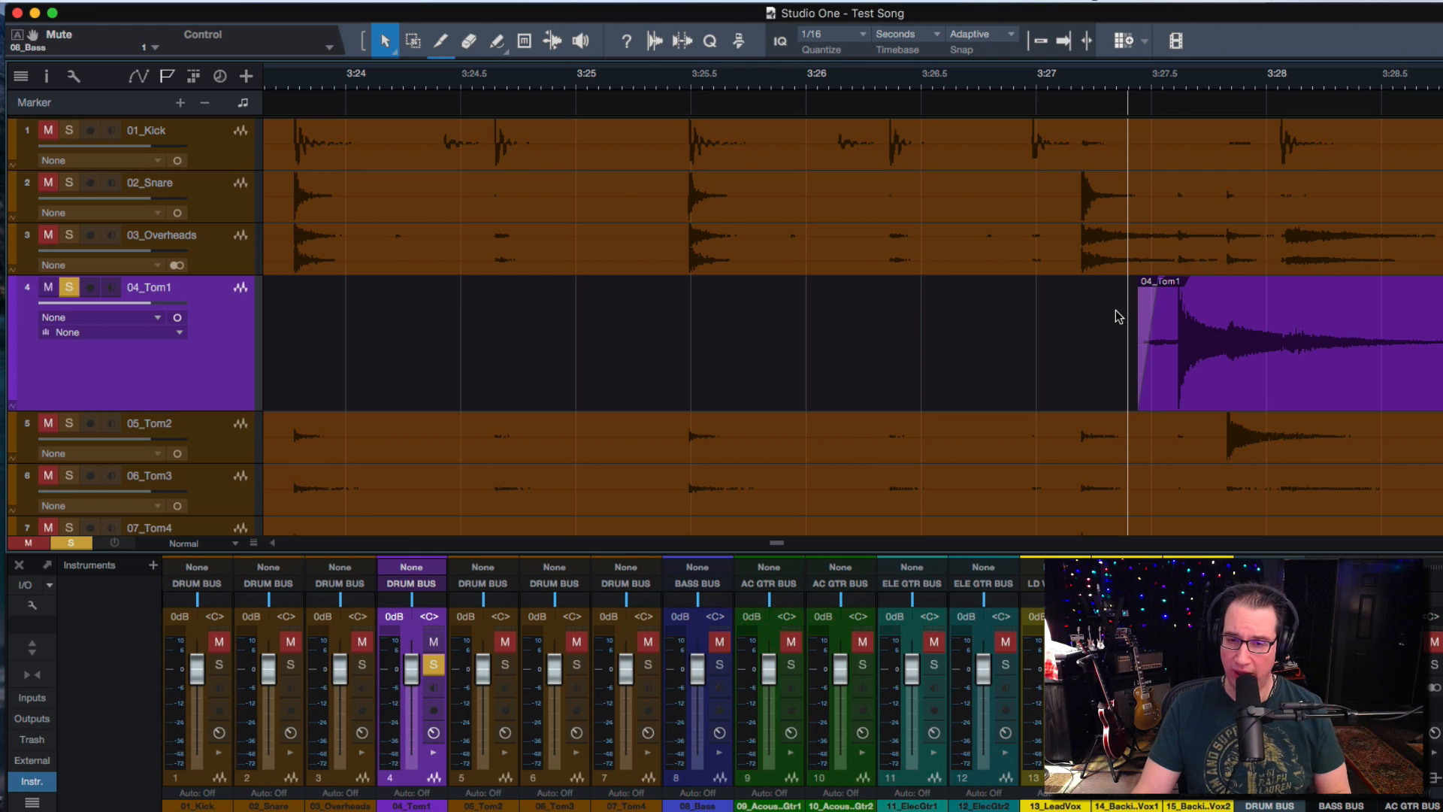
{"action": "key", "text": "space"}
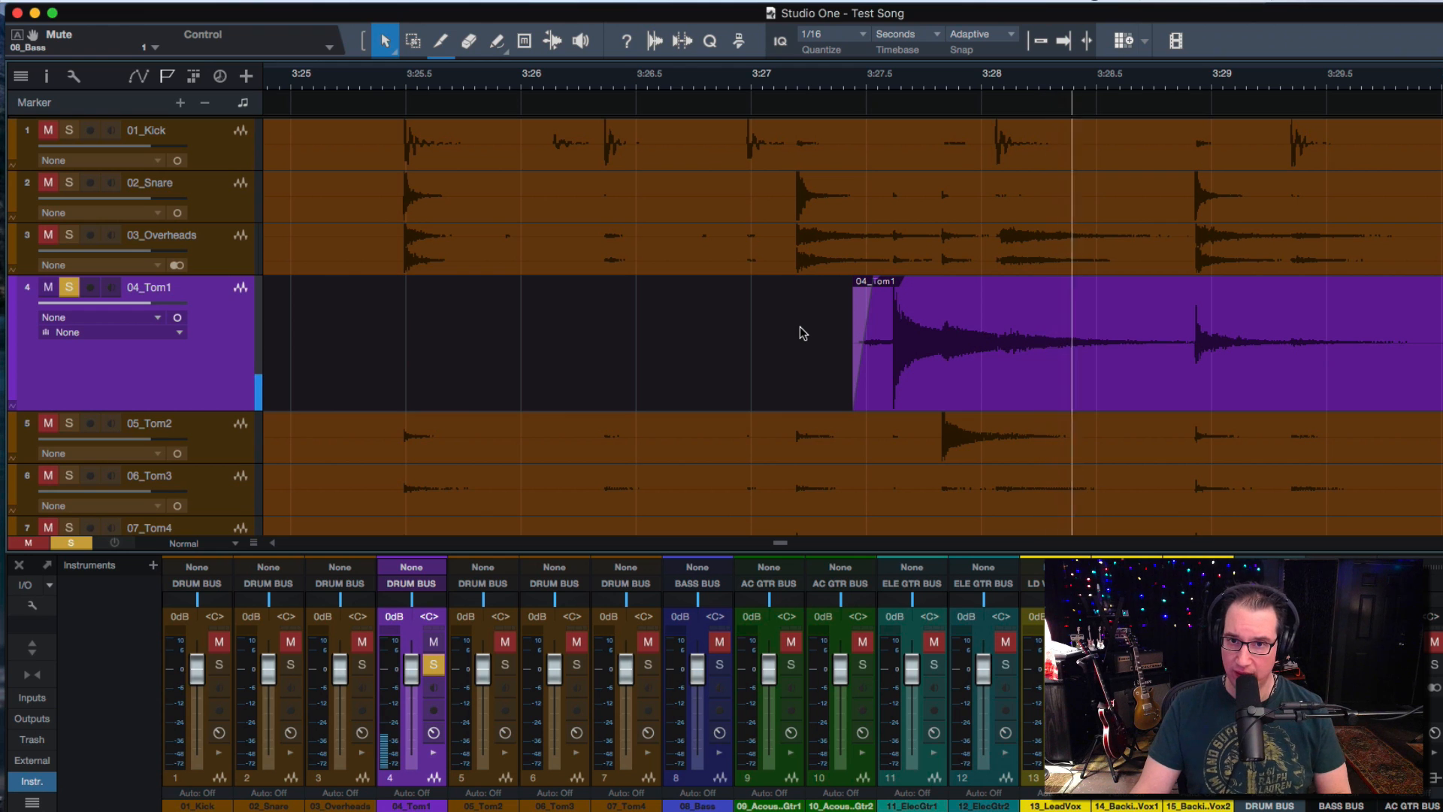
Step: Split the 04_Tom1 clip at about 3:28.4 and fade out the tom hit from about 3:27.9
{"action": "key", "text": "3"}
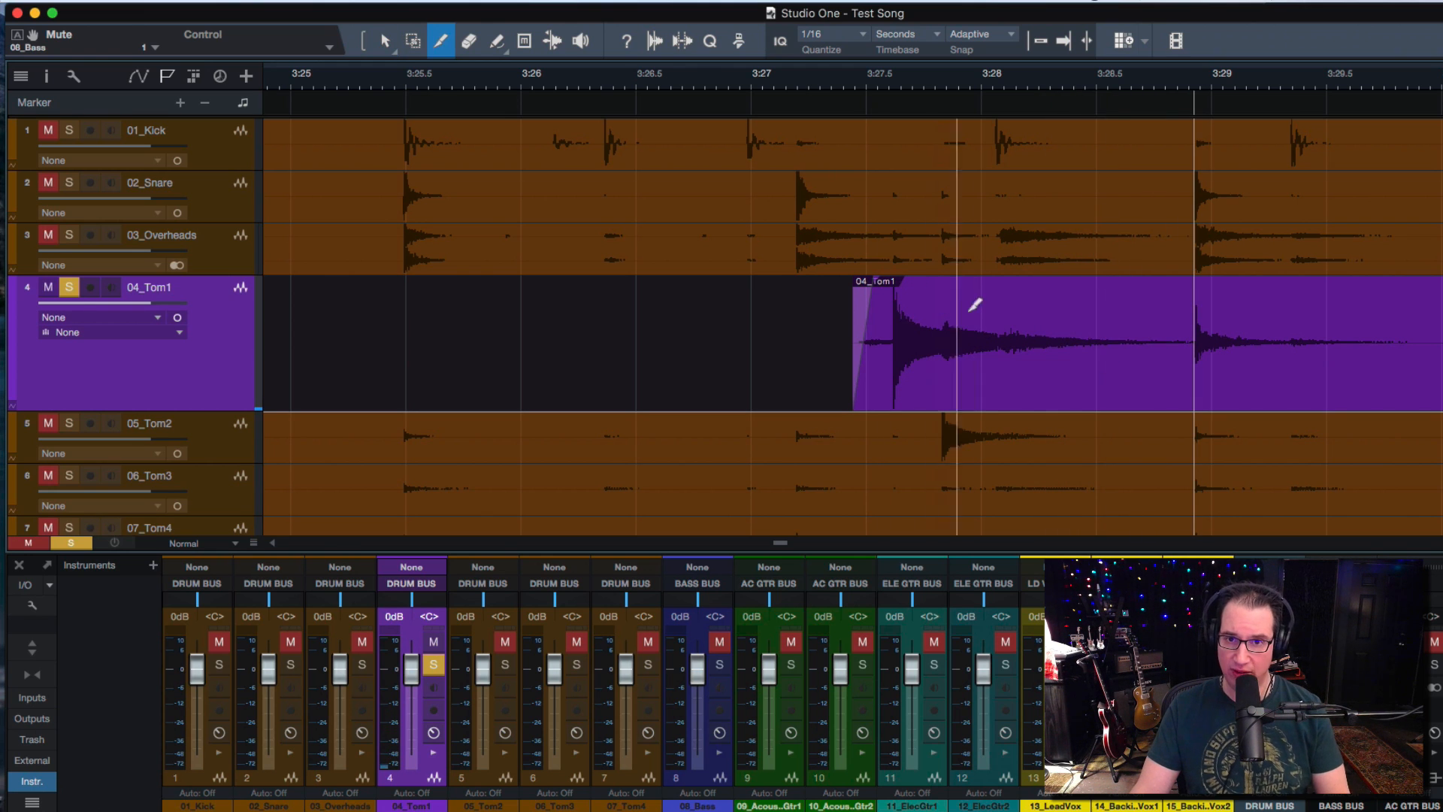
{"action": "left_click", "coordinate": [1082, 311]}
{"action": "key", "text": "1"}
{"action": "left_click", "coordinate": [1044, 316]}
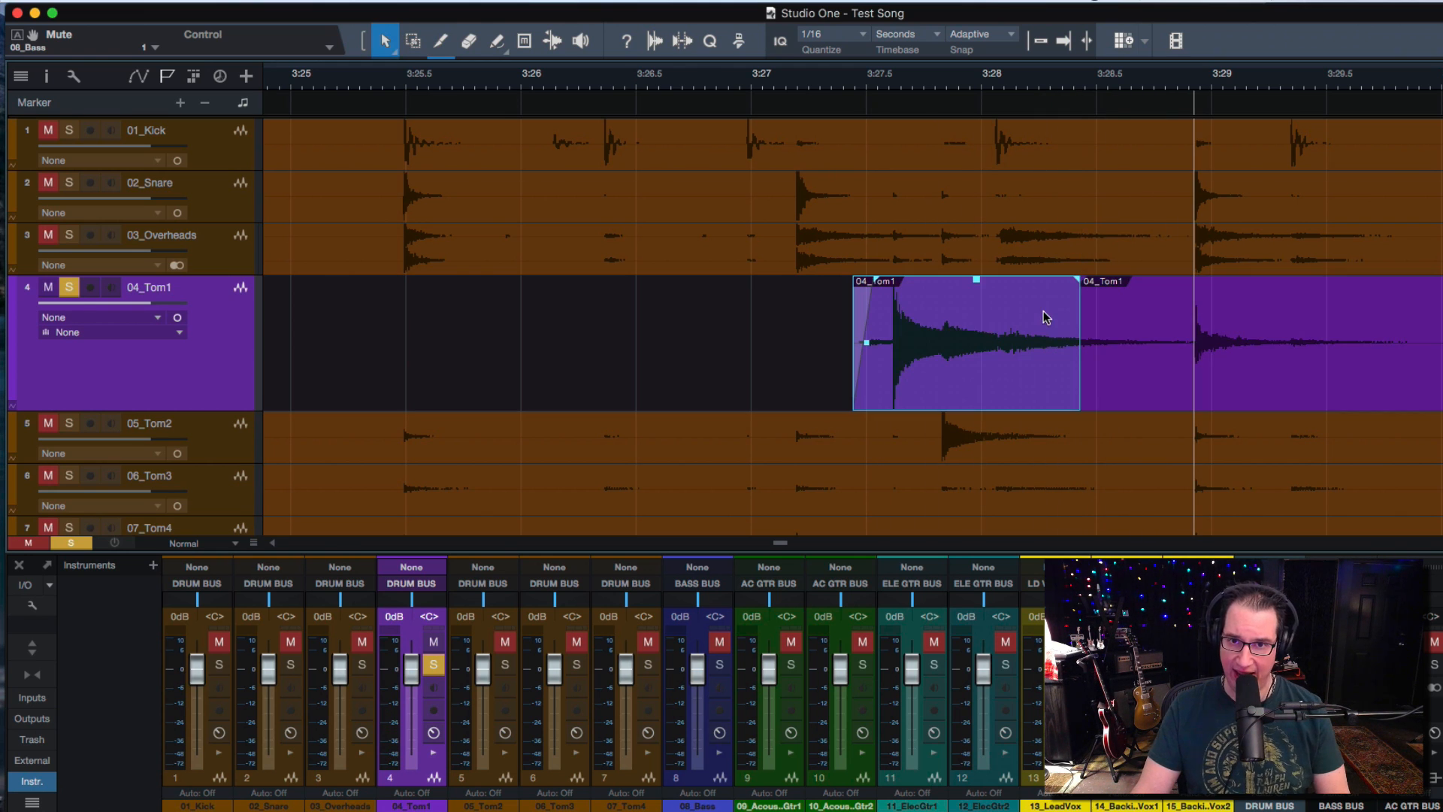
{"action": "left_click_drag", "start_coordinate": [1078, 282], "coordinate": [963, 308]}
Step: Trim the start of the remaining 04_Tom1 clip to about 3:29.9 and play the isolated hit from about 3:27
{"action": "left_click_drag", "start_coordinate": [1082, 312], "coordinate": [1409, 311]}
{"action": "left_click", "coordinate": [762, 339]}
{"action": "key", "text": "space"}
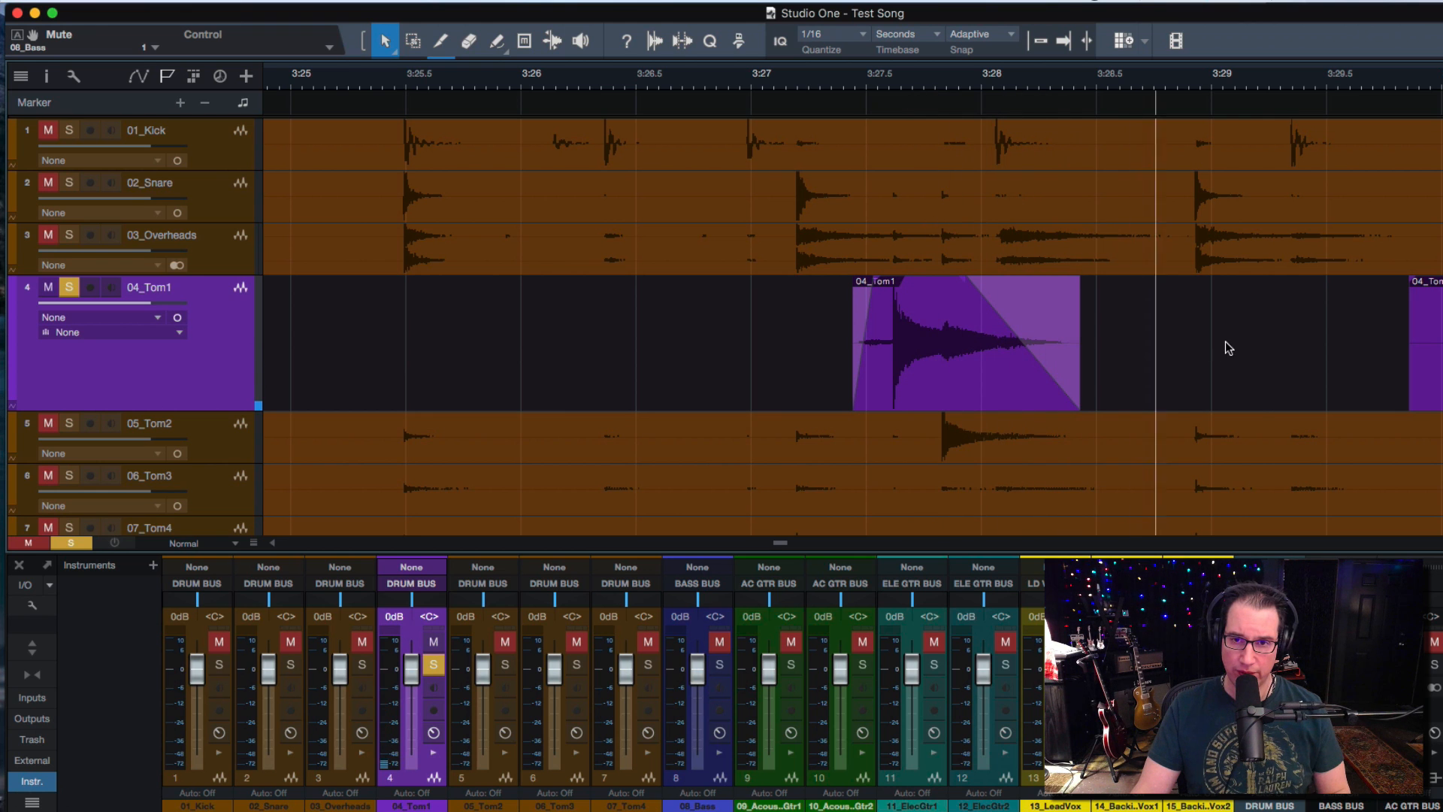
Step: Review the rest of the 04_Tom1 track and reduce its height to match the neighbouring tracks
{"action": "key", "text": "w"}
{"action": "key", "text": "w"}
{"action": "key", "text": "w"}
{"action": "key", "text": "w"}
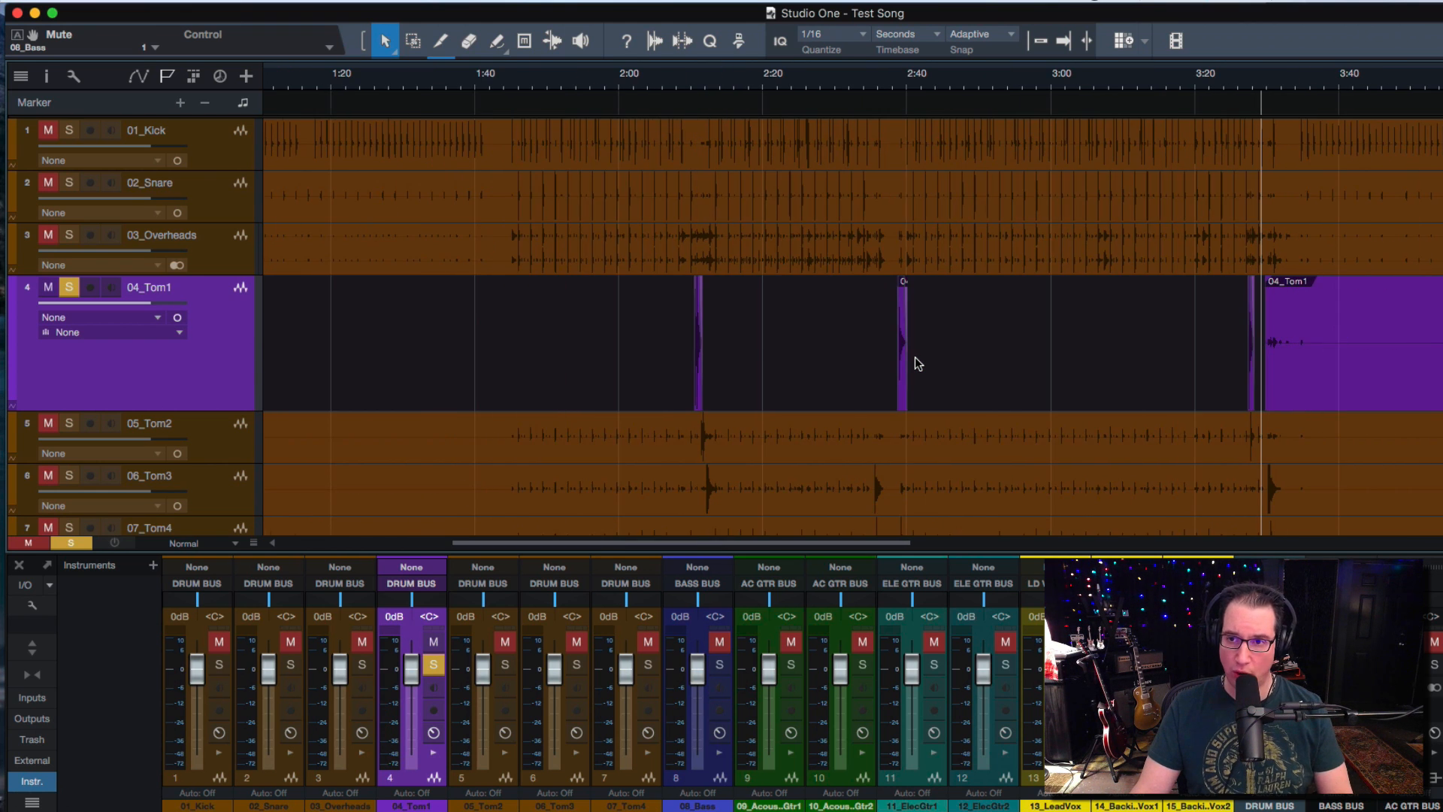
{"action": "scroll", "coordinate": [810, 369], "scroll_direction": "right", "scroll_amount": 10}
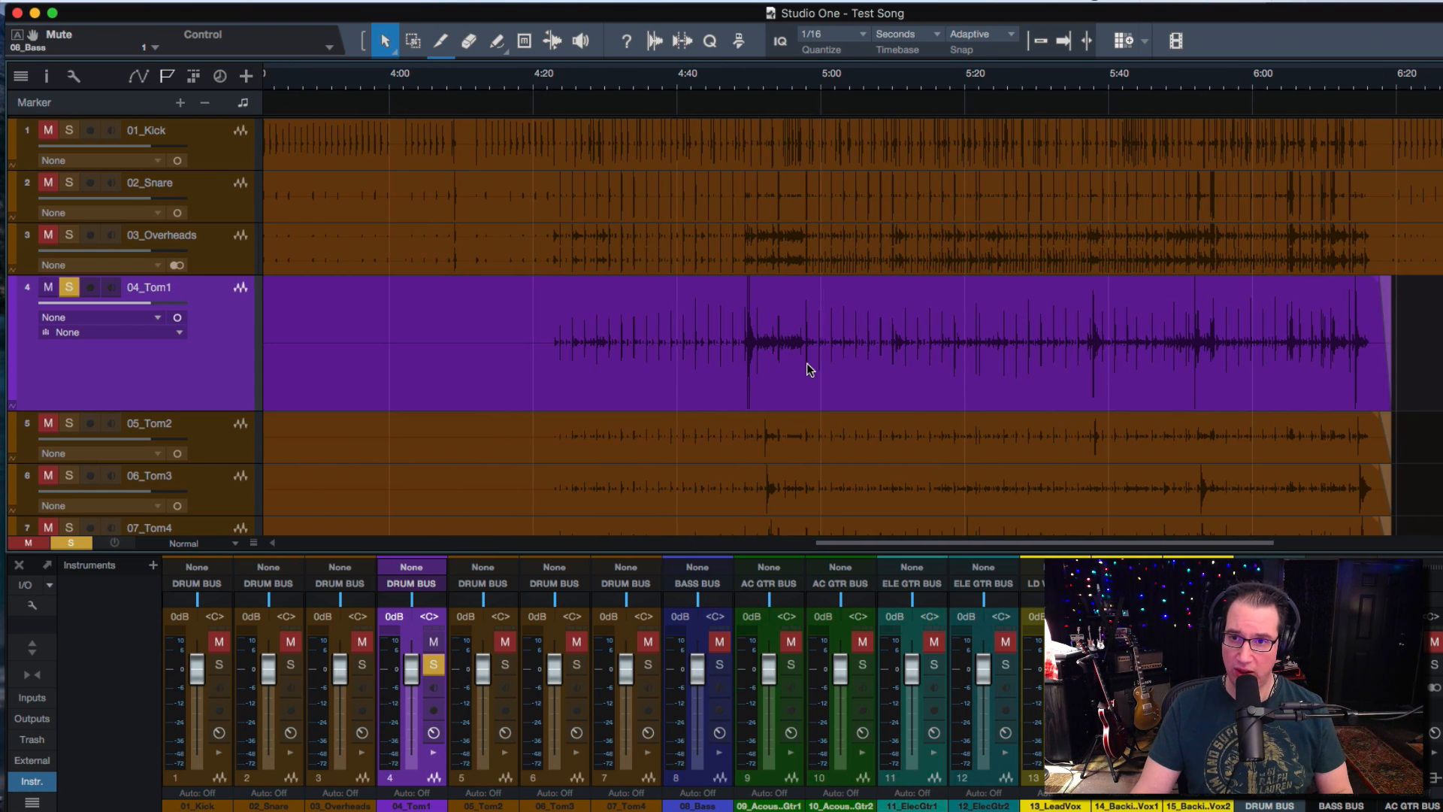
{"action": "left_click_drag", "start_coordinate": [200, 409], "coordinate": [220, 325]}
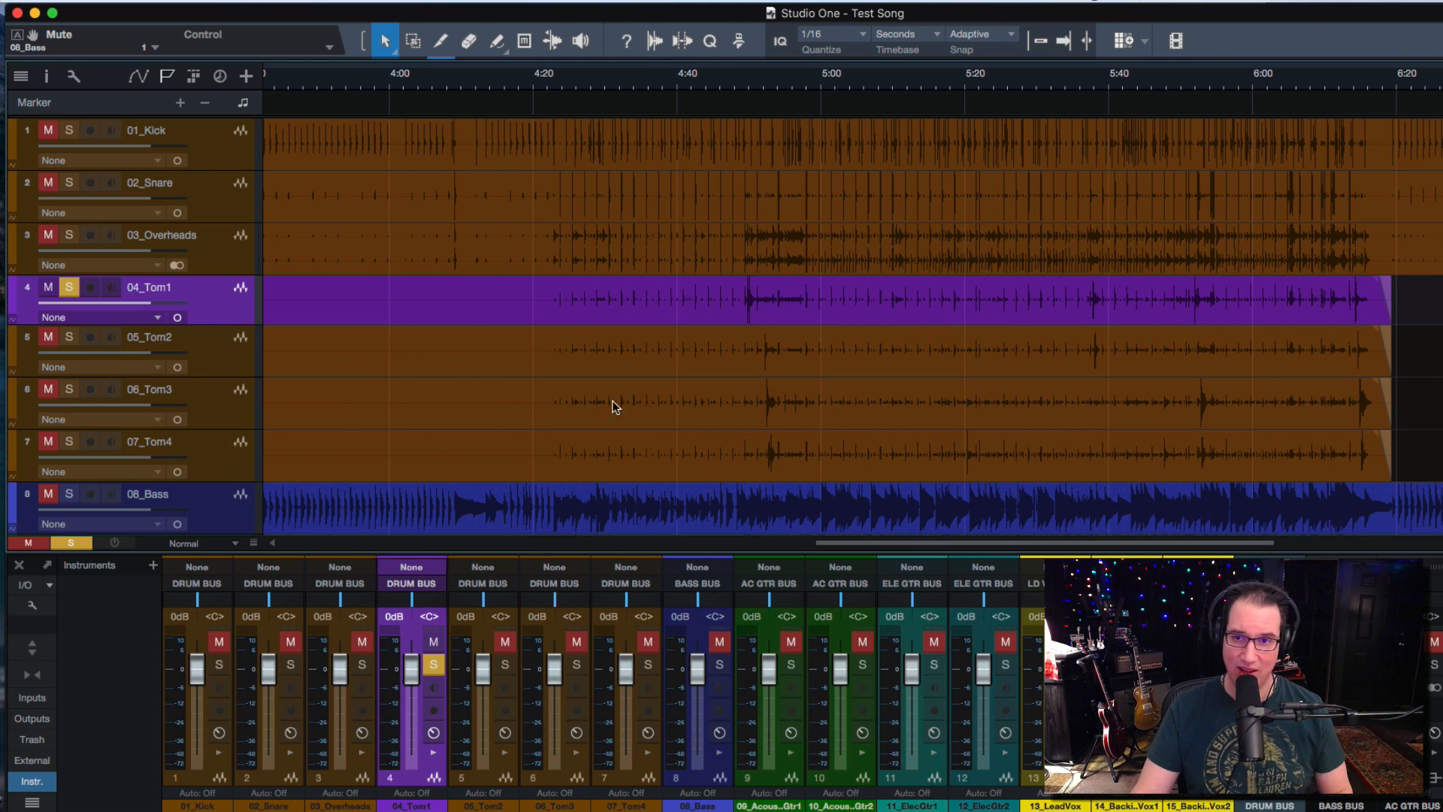
Step: Look over the remaining tom, bass, guitar and vocal tracks across the full length of the song
{"action": "key", "text": "w"}
{"action": "key", "text": "w"}
{"action": "key", "text": "w"}
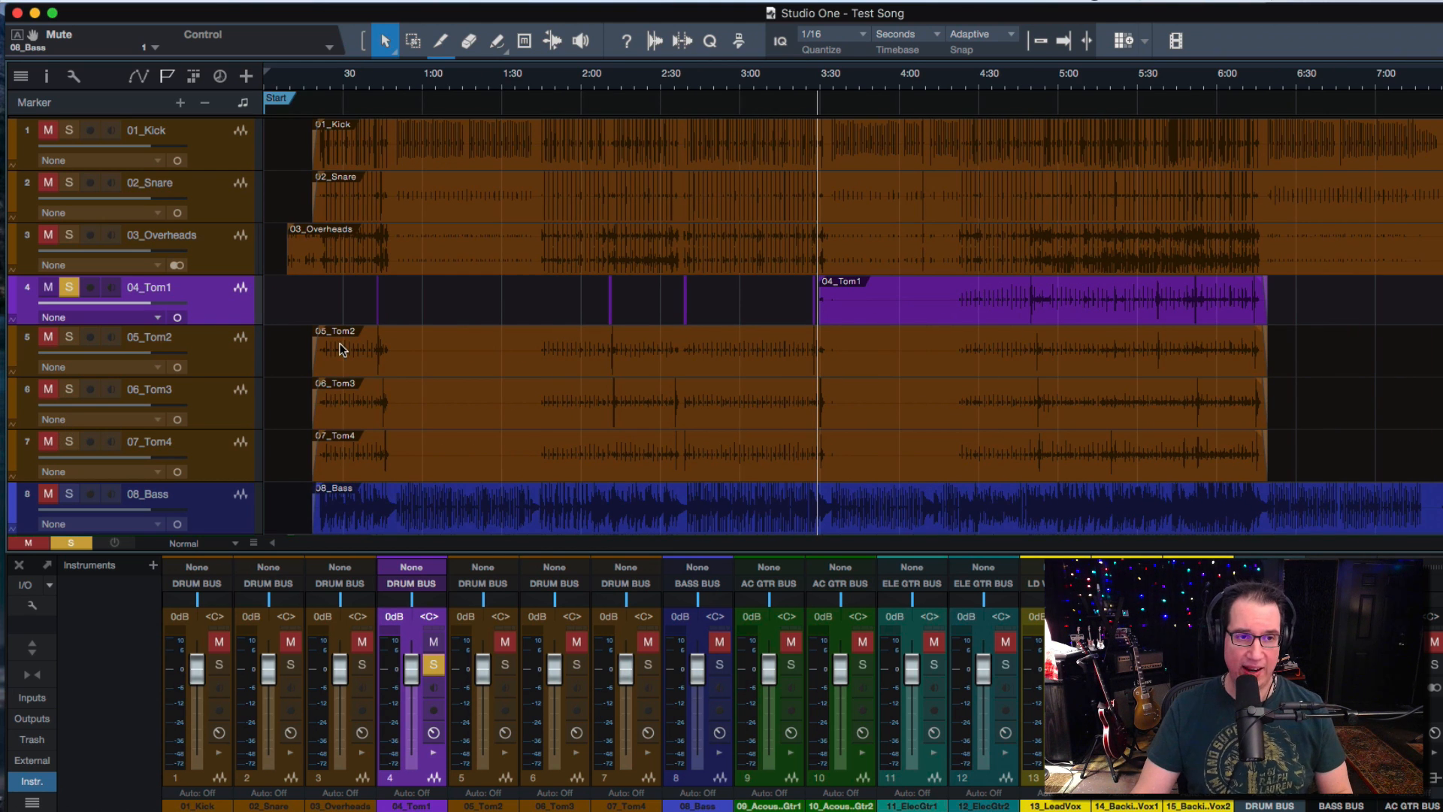
{"action": "scroll", "coordinate": [316, 376], "scroll_direction": "down", "scroll_amount": 2}
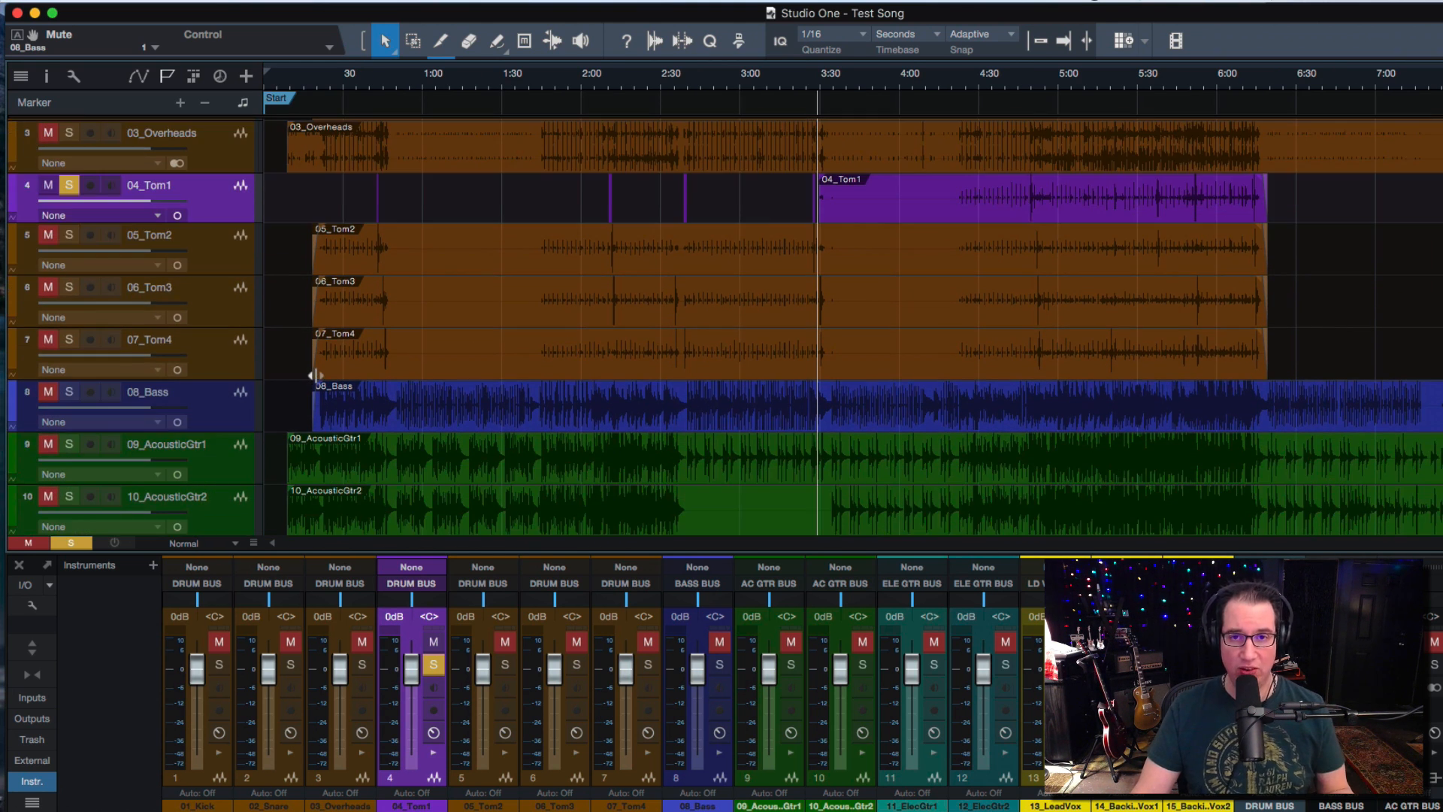
{"action": "scroll", "coordinate": [316, 376], "scroll_direction": "down", "scroll_amount": 1}
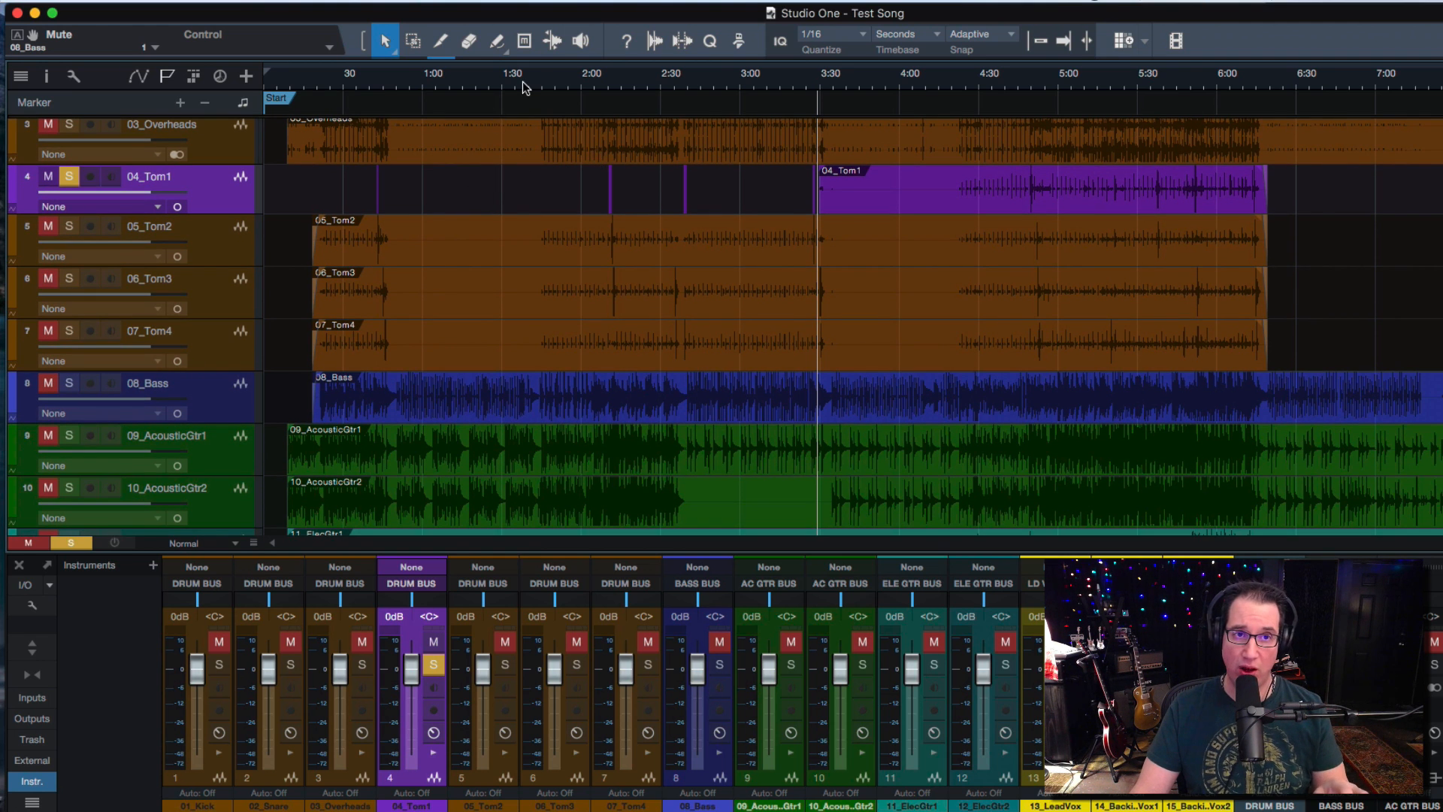
{"action": "left_click_drag", "start_coordinate": [521, 81], "coordinate": [533, 133]}
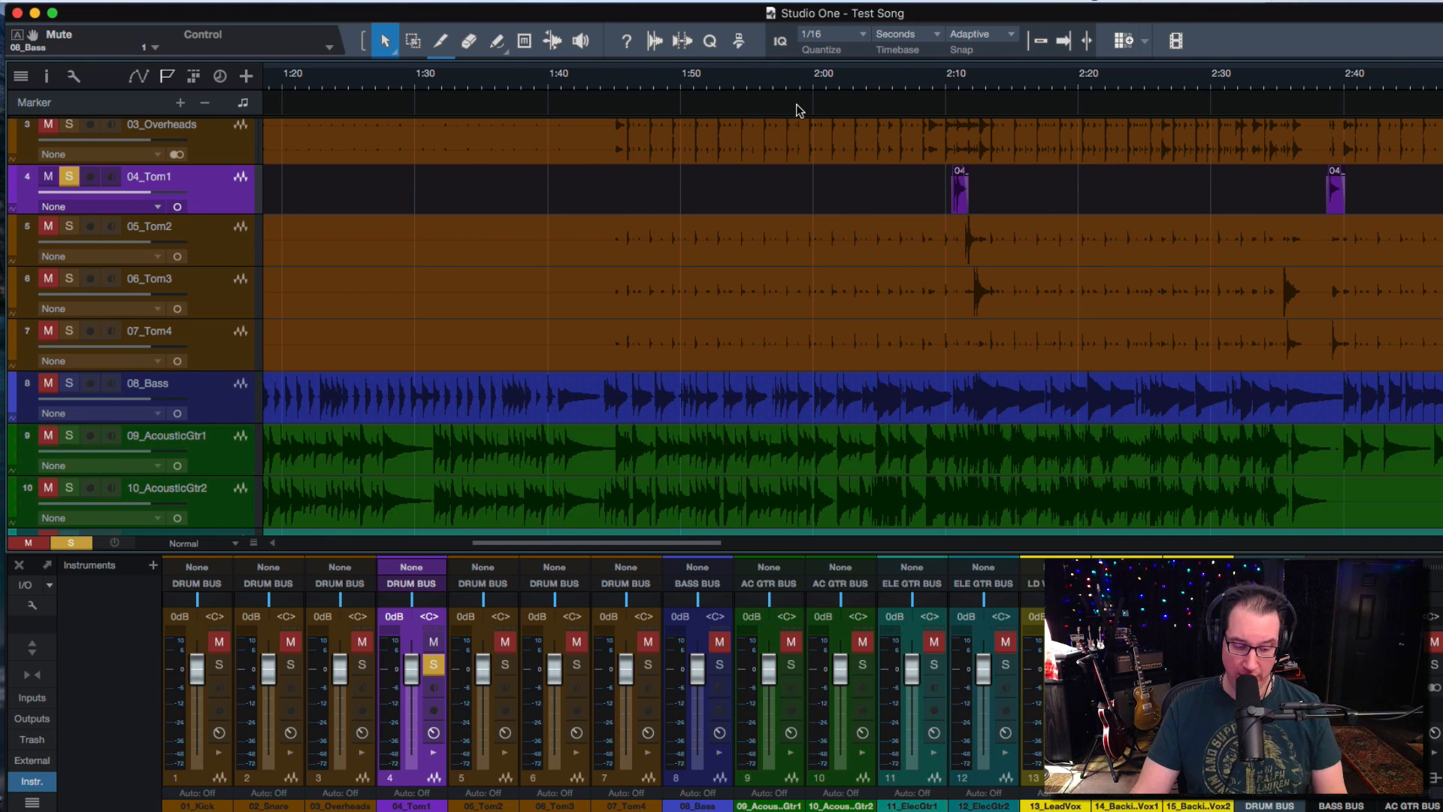
{"action": "left_click_drag", "start_coordinate": [798, 109], "coordinate": [800, 92]}
{"action": "scroll", "coordinate": [299, 441], "scroll_direction": "down", "scroll_amount": 3}
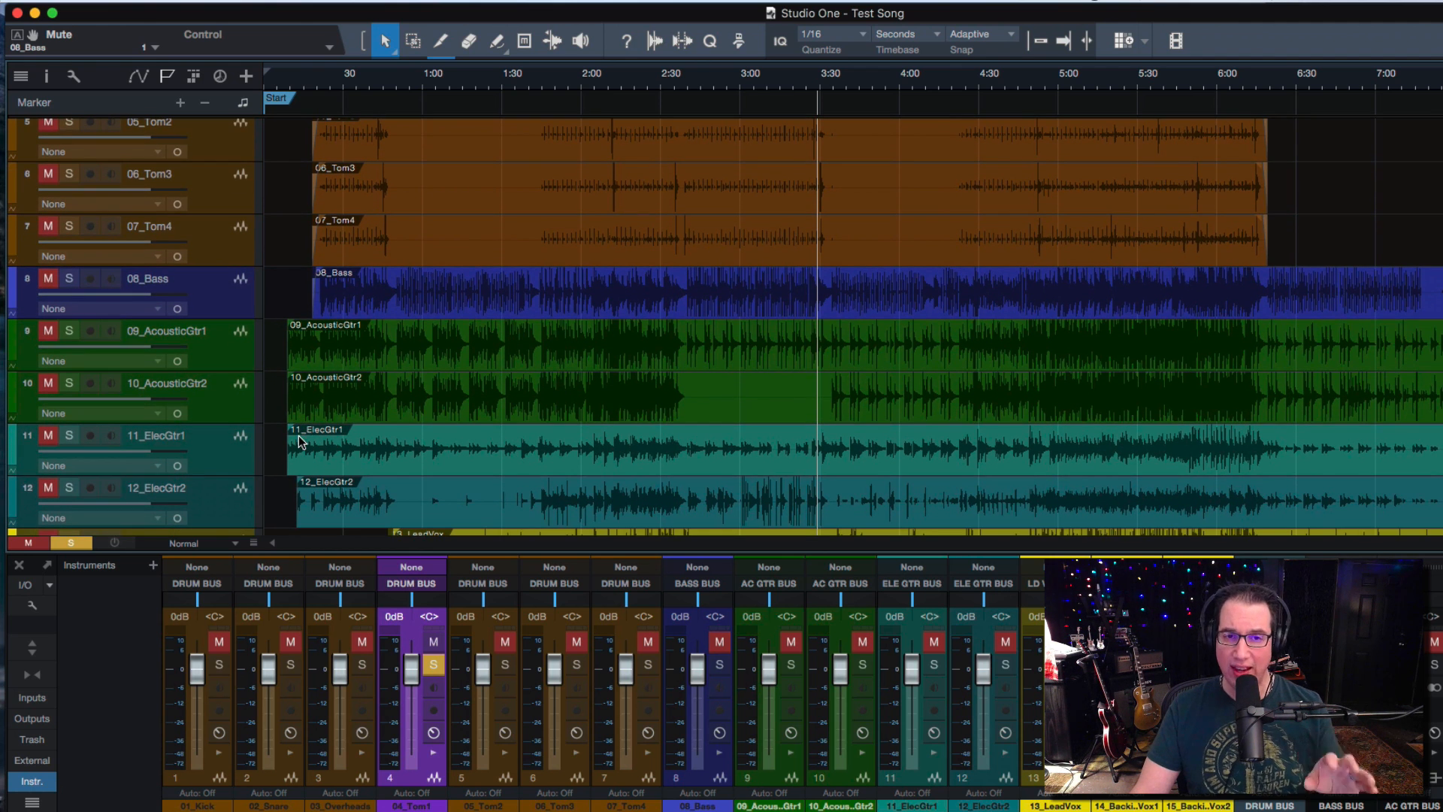
{"action": "scroll", "coordinate": [304, 437], "scroll_direction": "down", "scroll_amount": 5}
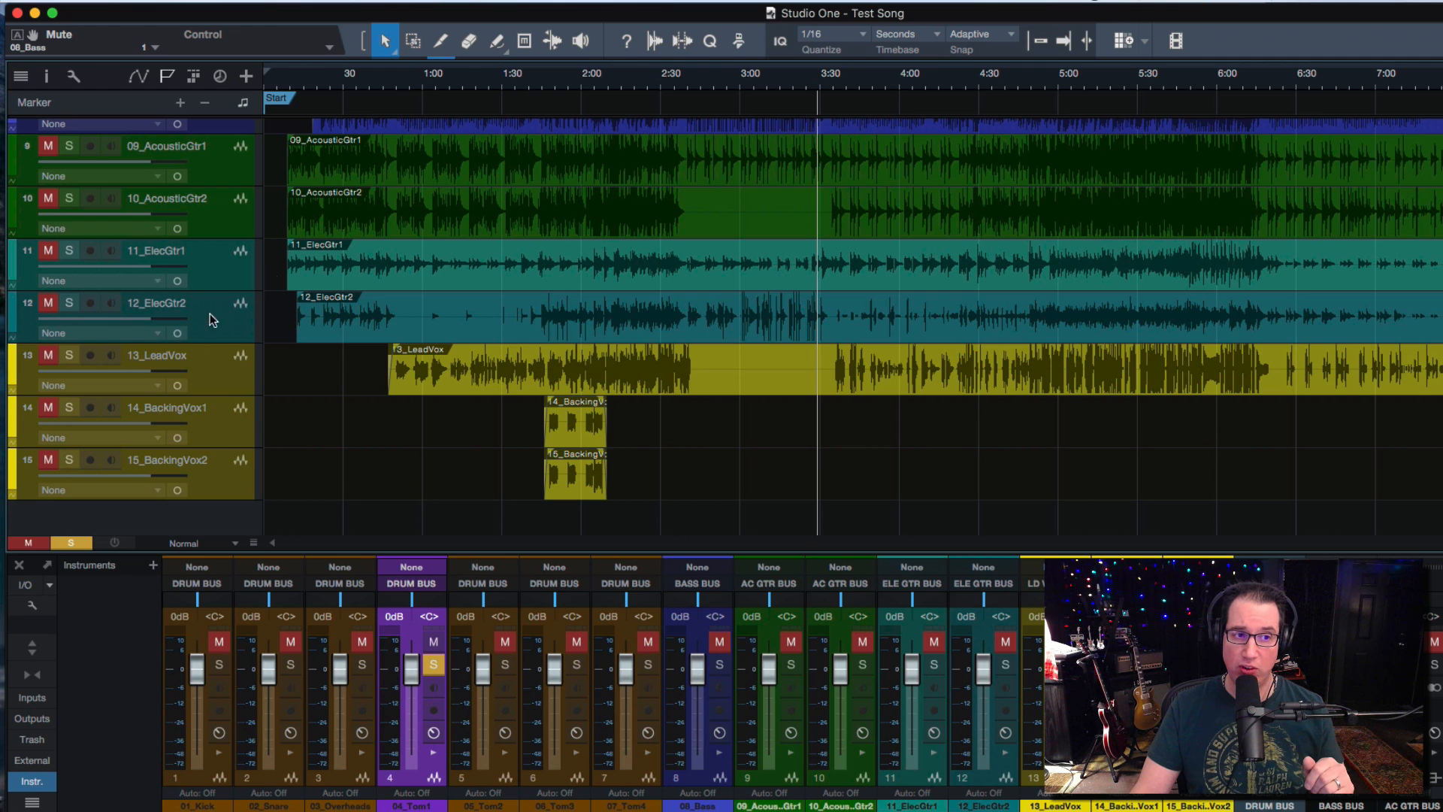
Step: Examine the 13_LeadVox clip with magnified waveforms, especially the gap between about 2:41 and 3:35
{"action": "left_click", "coordinate": [218, 373]}
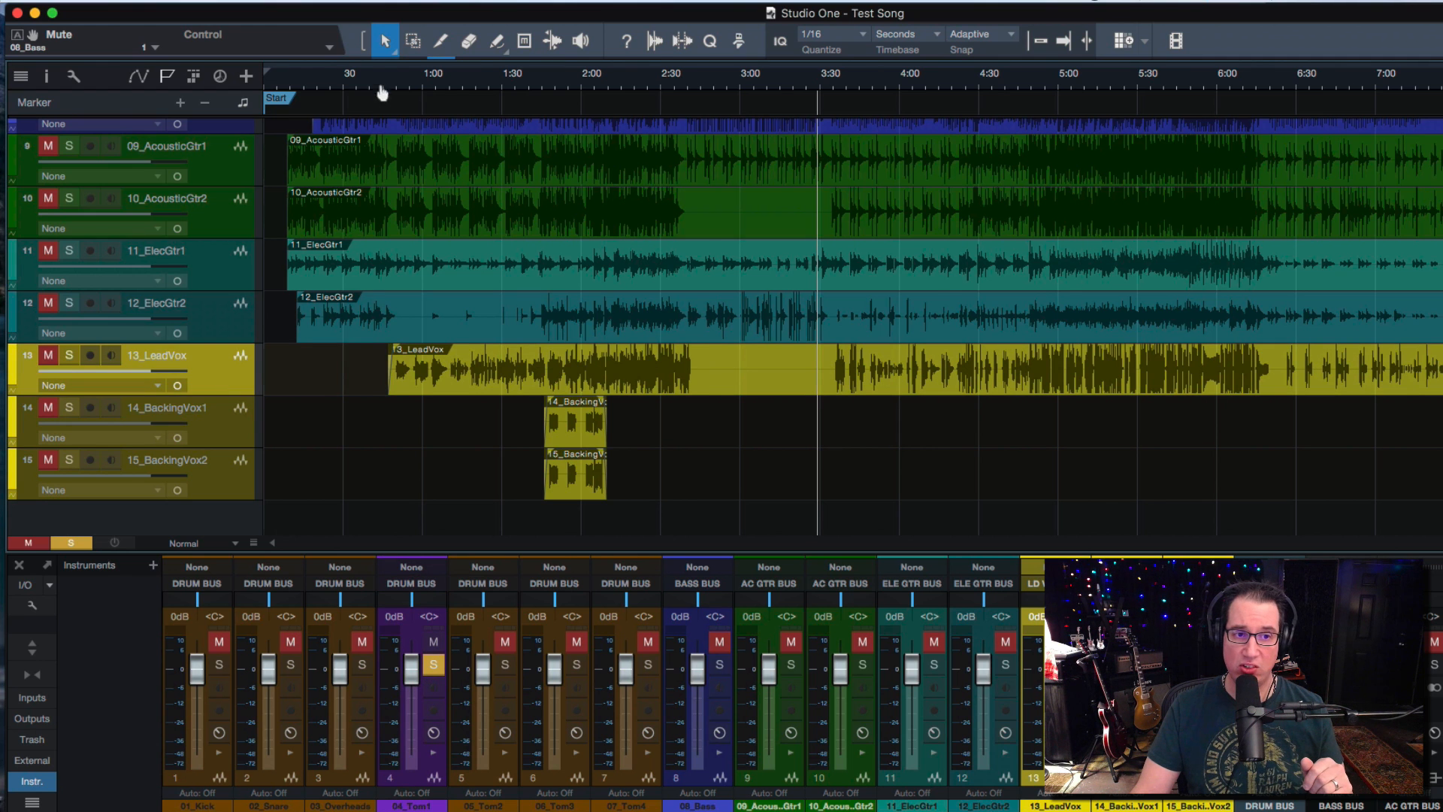
{"action": "left_click_drag", "start_coordinate": [382, 92], "coordinate": [389, 137]}
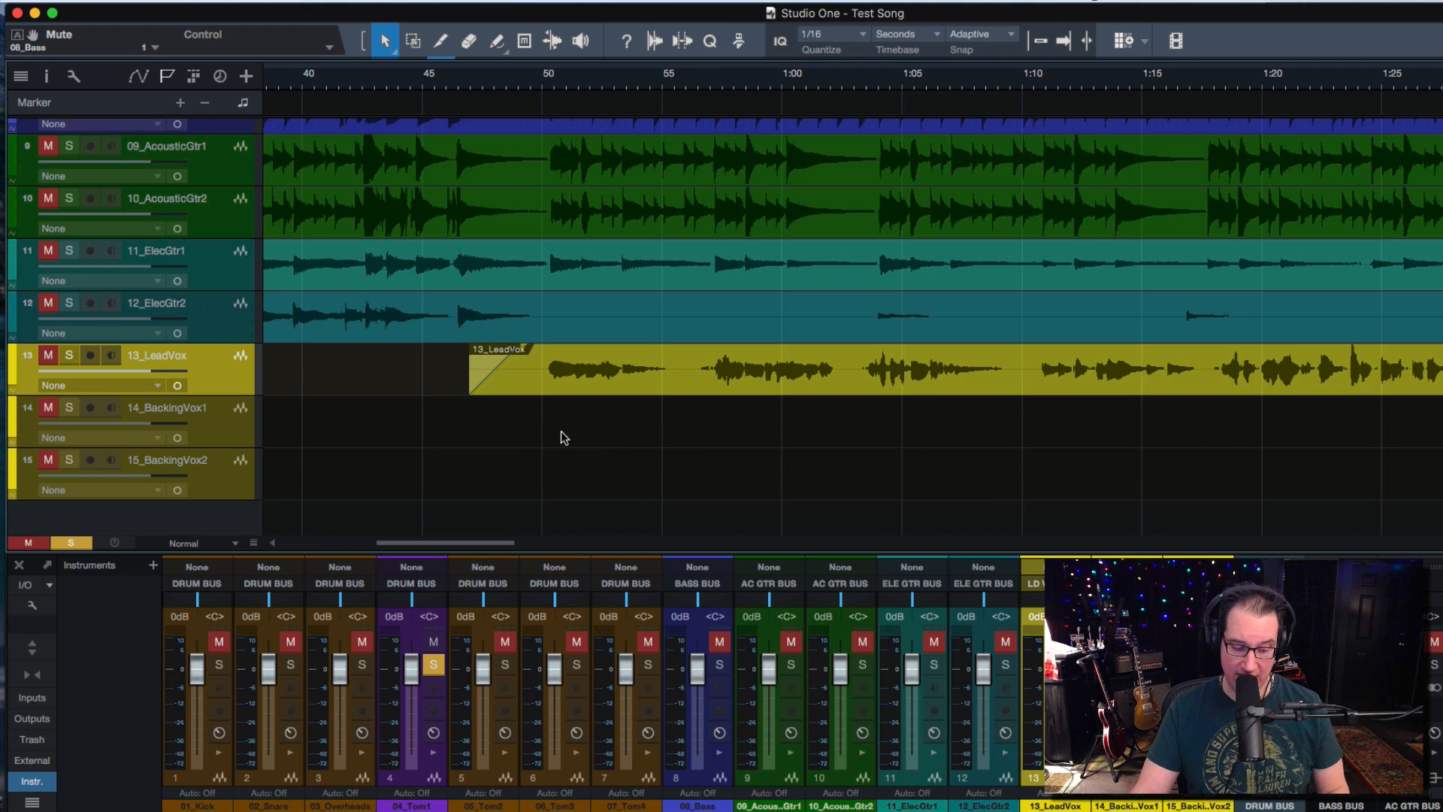
{"action": "scroll", "coordinate": [564, 439], "scroll_direction": "right", "scroll_amount": 15}
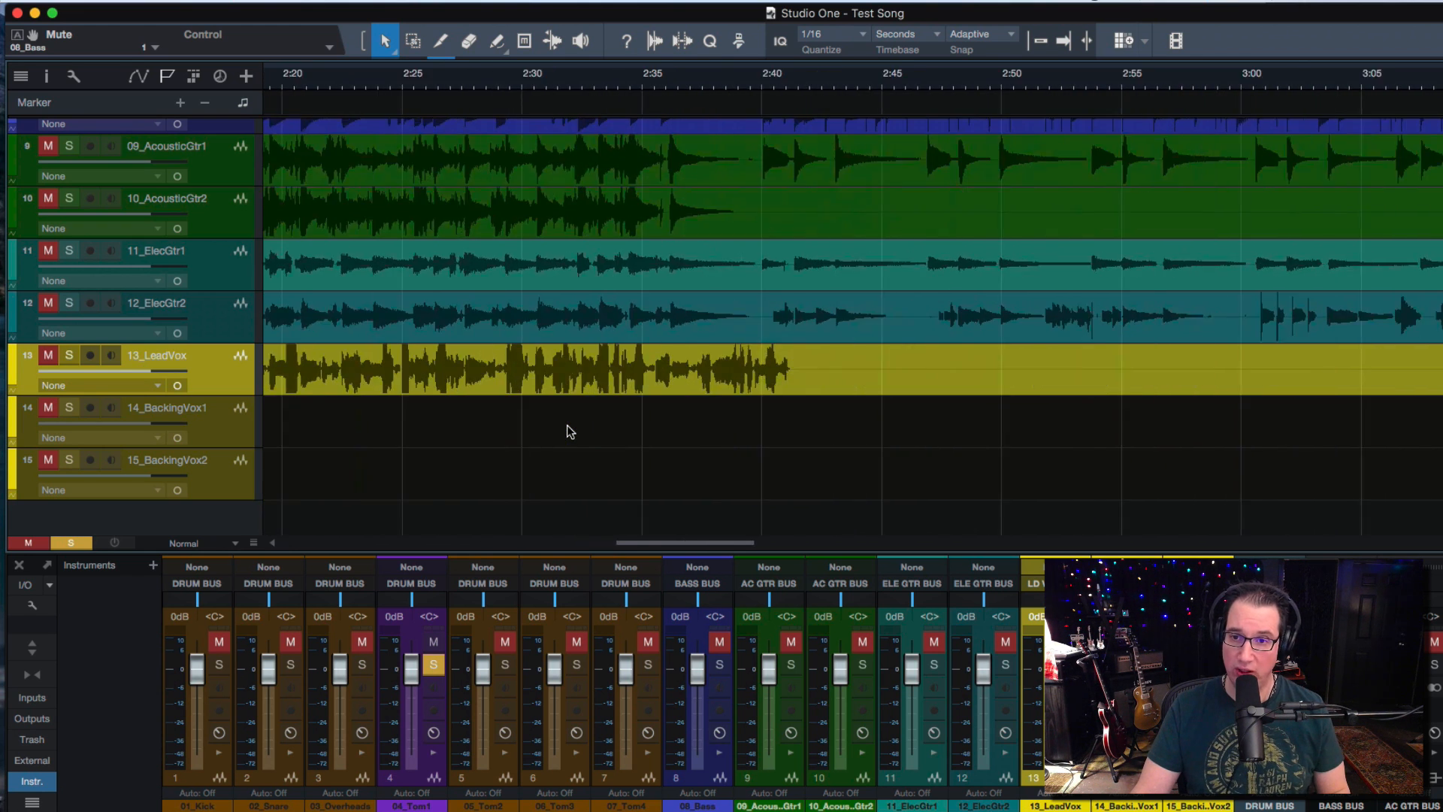
{"action": "scroll", "coordinate": [571, 431], "scroll_direction": "right", "scroll_amount": 5}
{"action": "scroll", "coordinate": [569, 429], "scroll_direction": "down", "scroll_amount": 8}
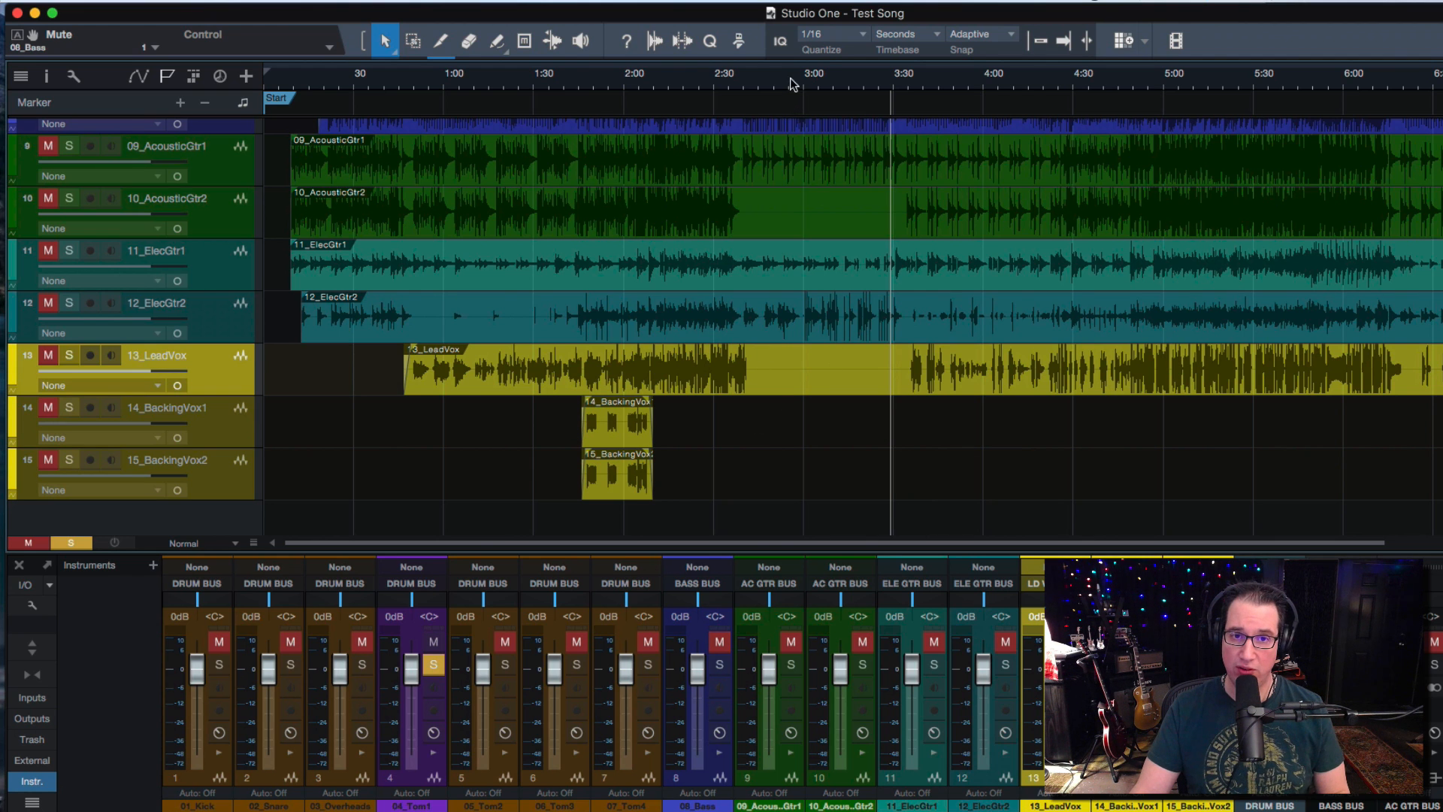
{"action": "left_click_drag", "start_coordinate": [791, 78], "coordinate": [796, 120]}
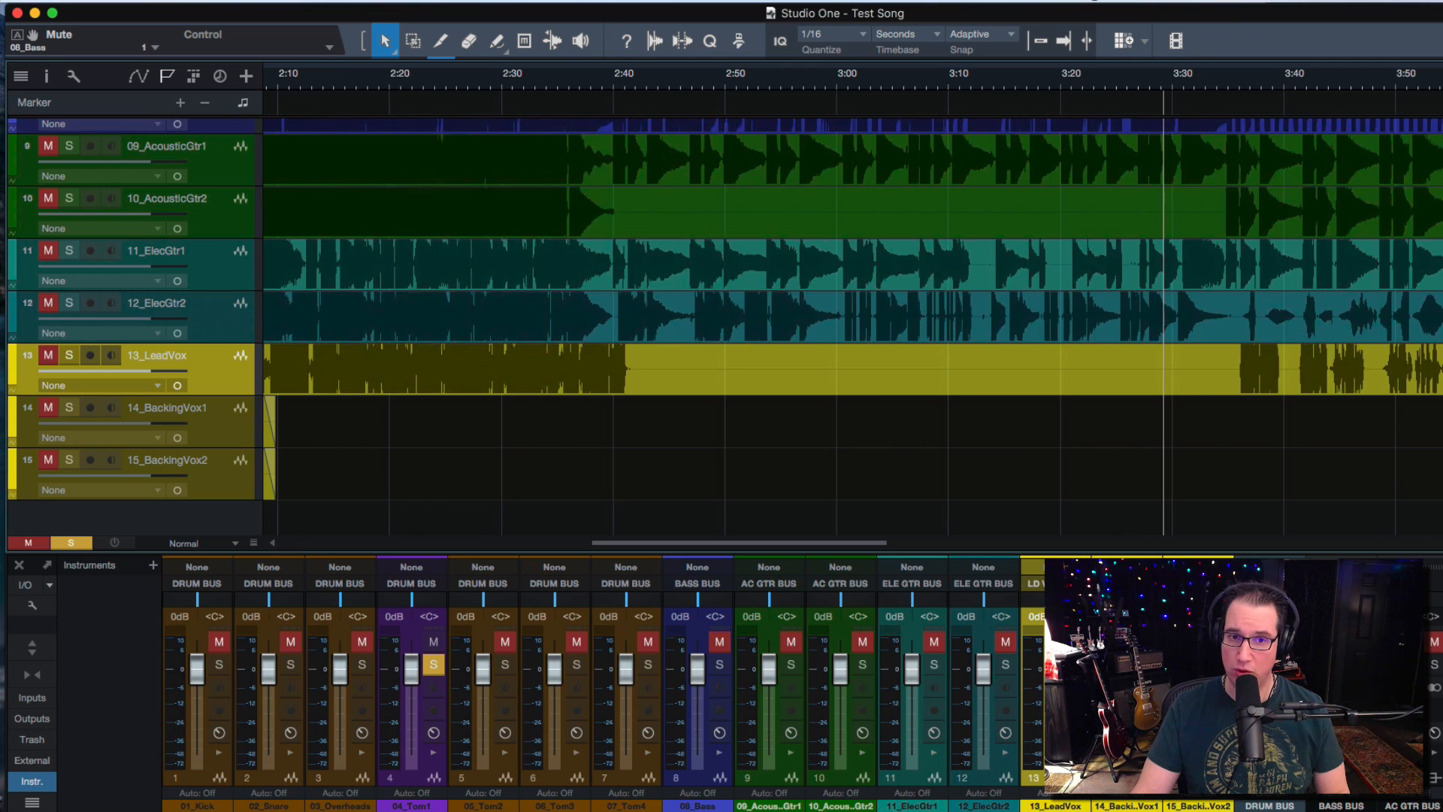
{"action": "left_click", "coordinate": [943, 378]}
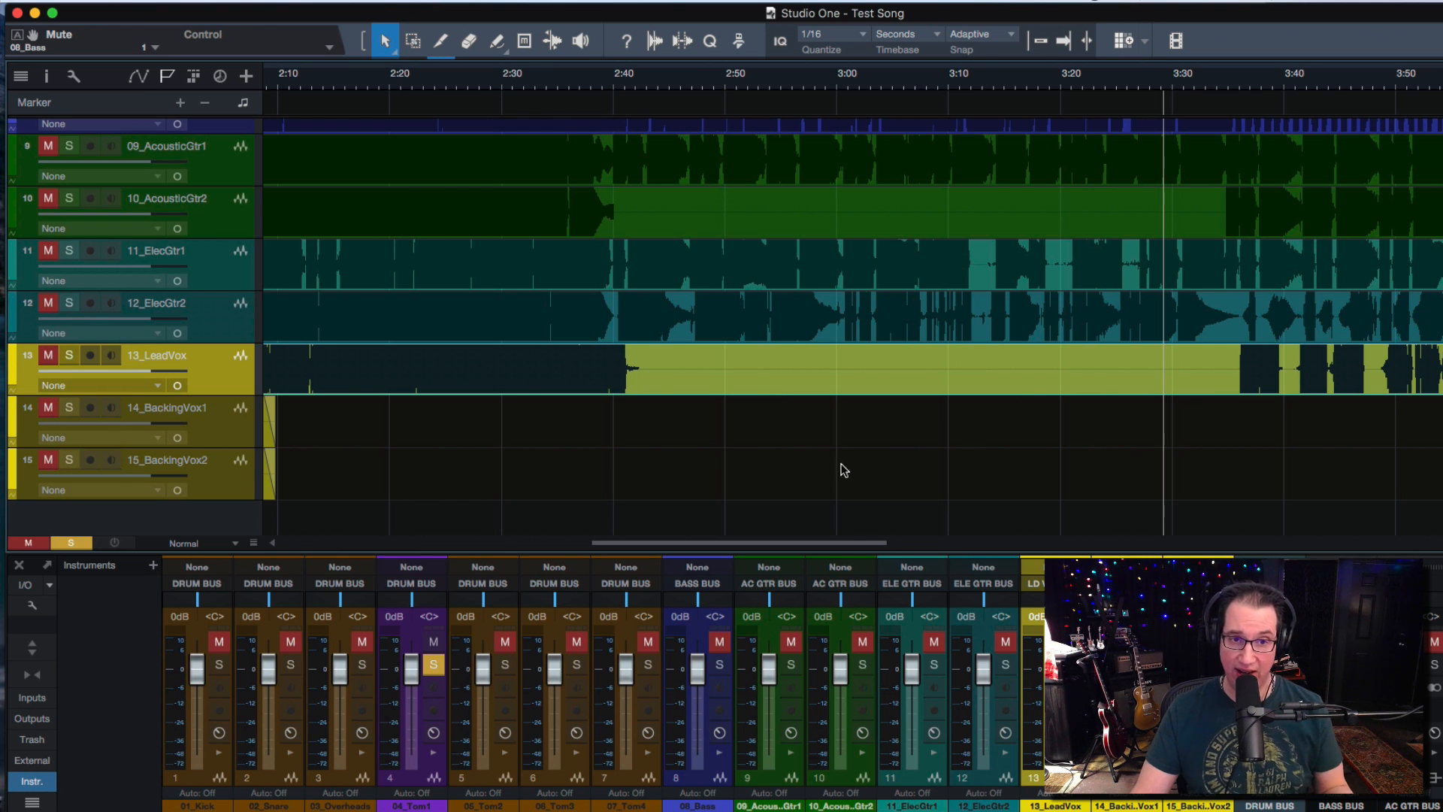
Step: Go to the first vocal phrases at about 0:50 and solo 13_LeadVox in place of 04_Tom1
{"action": "left_click_drag", "start_coordinate": [667, 545], "coordinate": [420, 539]}
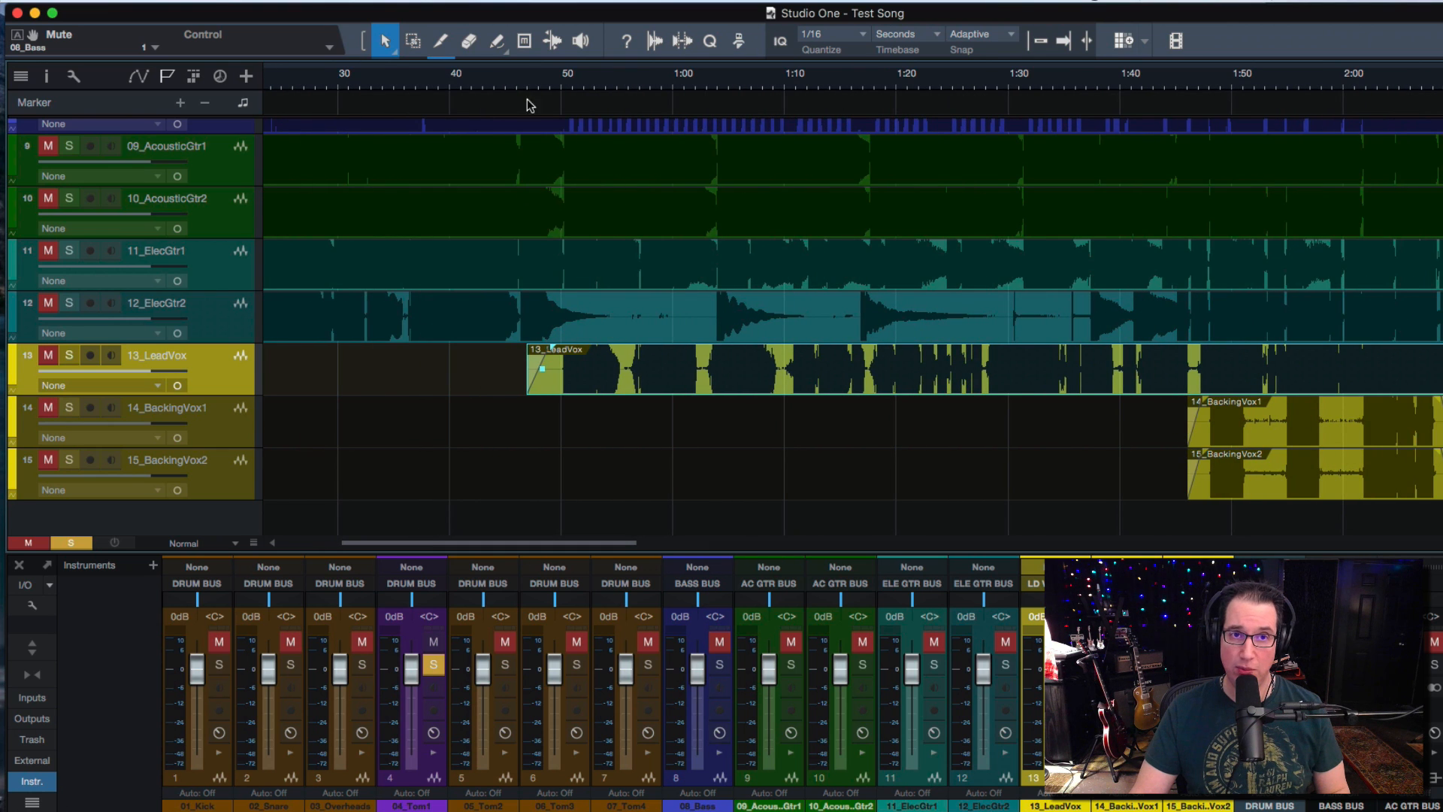
{"action": "left_click_drag", "start_coordinate": [529, 80], "coordinate": [529, 146]}
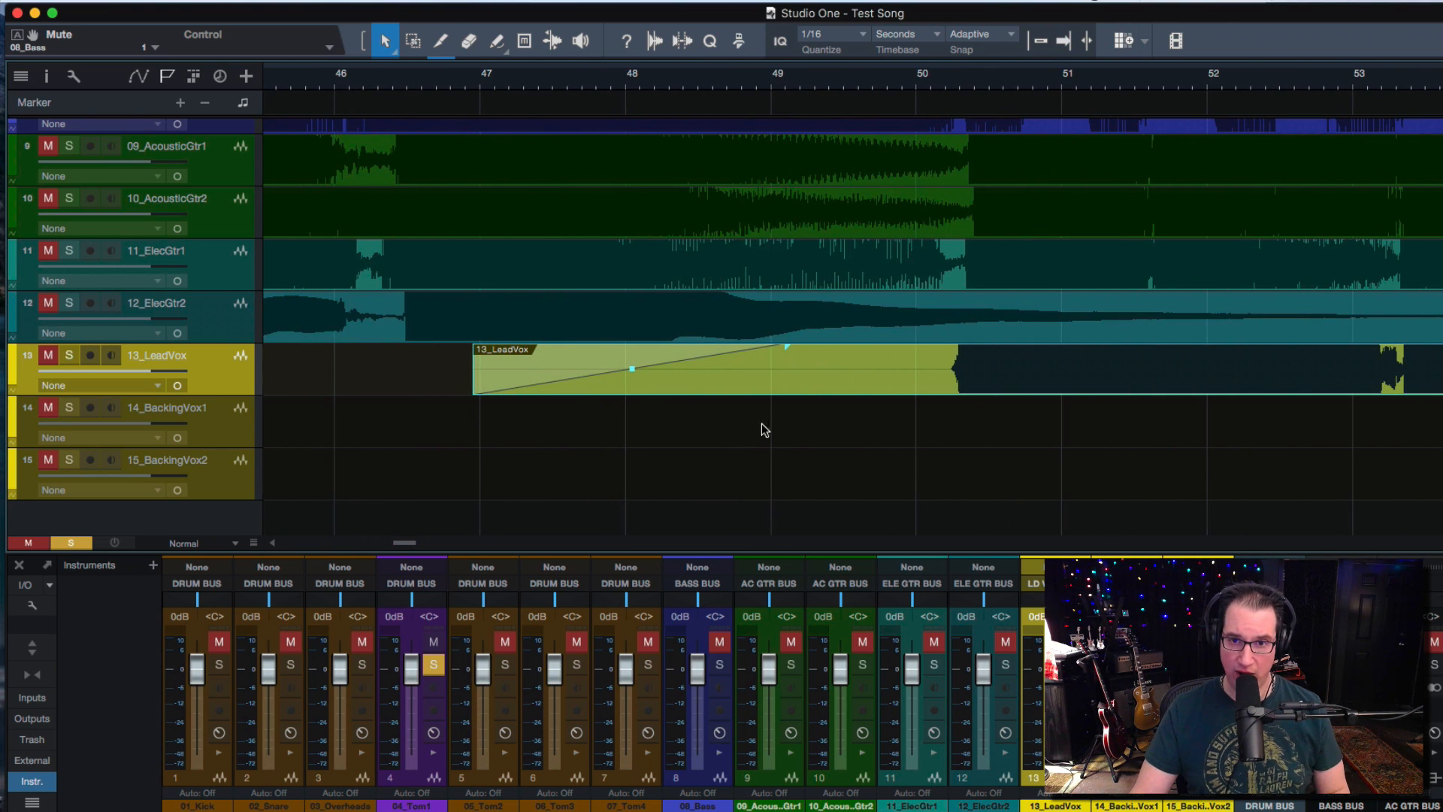
{"action": "scroll", "coordinate": [765, 429], "scroll_direction": "right", "scroll_amount": 3}
{"action": "scroll", "coordinate": [765, 429], "scroll_direction": "right", "scroll_amount": 1}
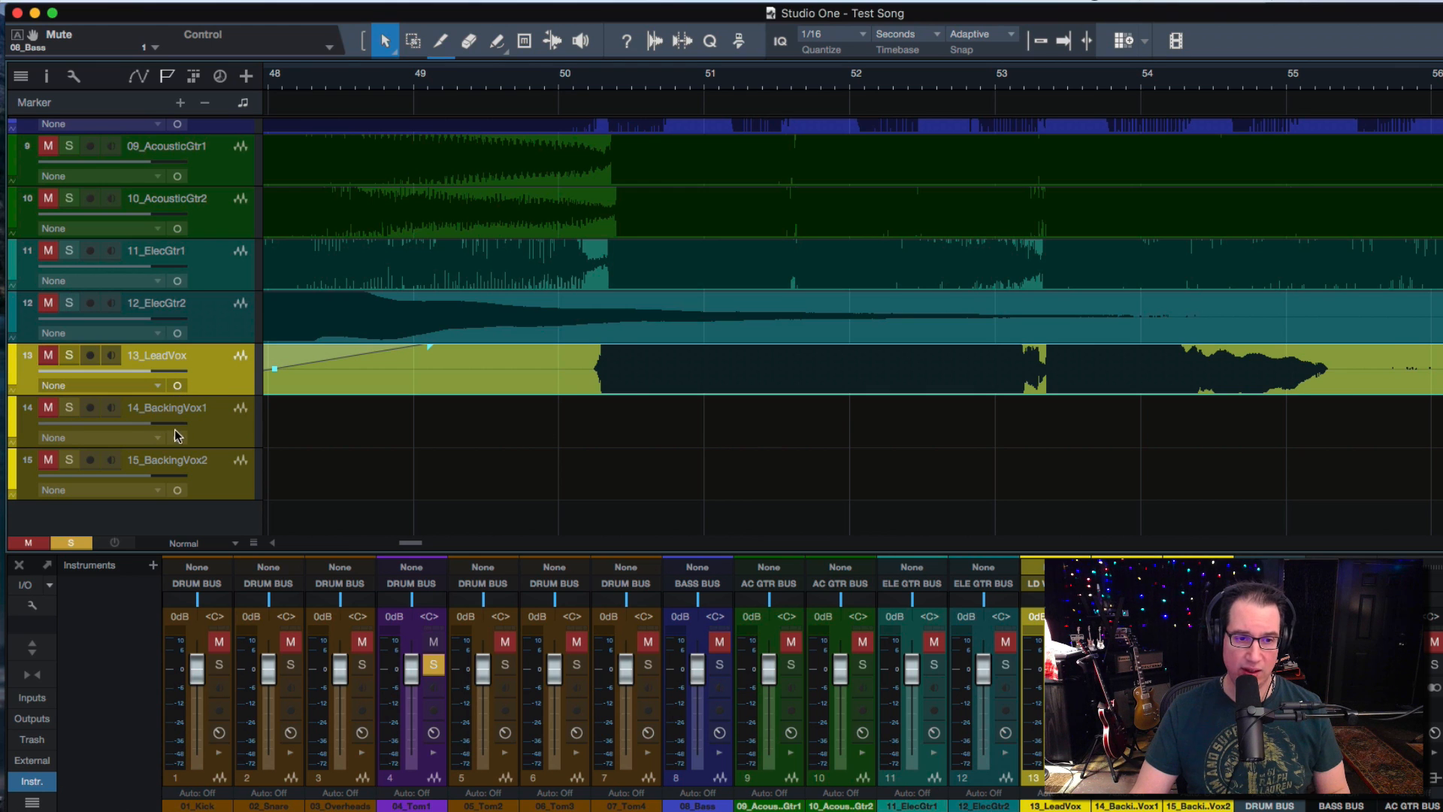
{"action": "left_click", "coordinate": [431, 641]}
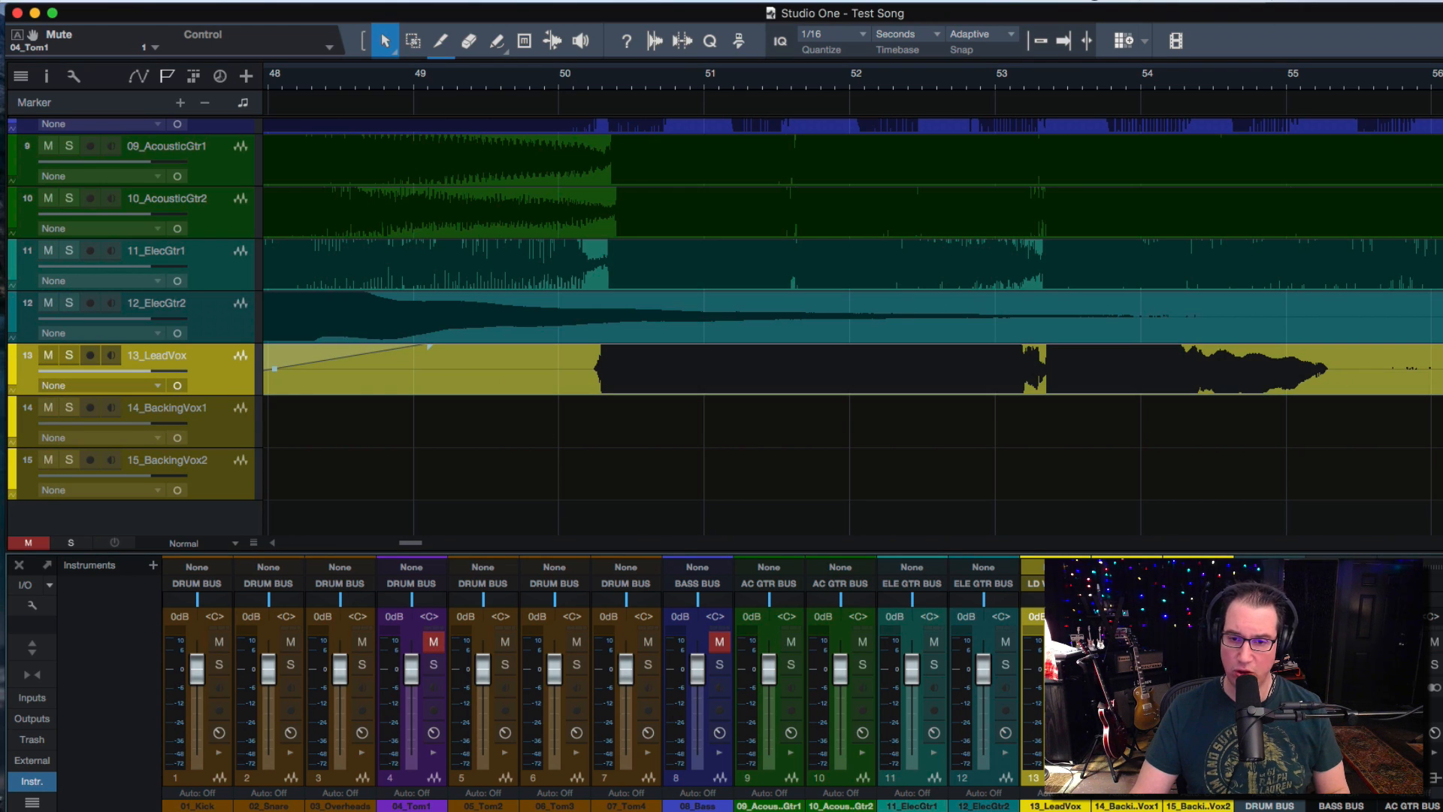
{"action": "left_click", "coordinate": [69, 354]}
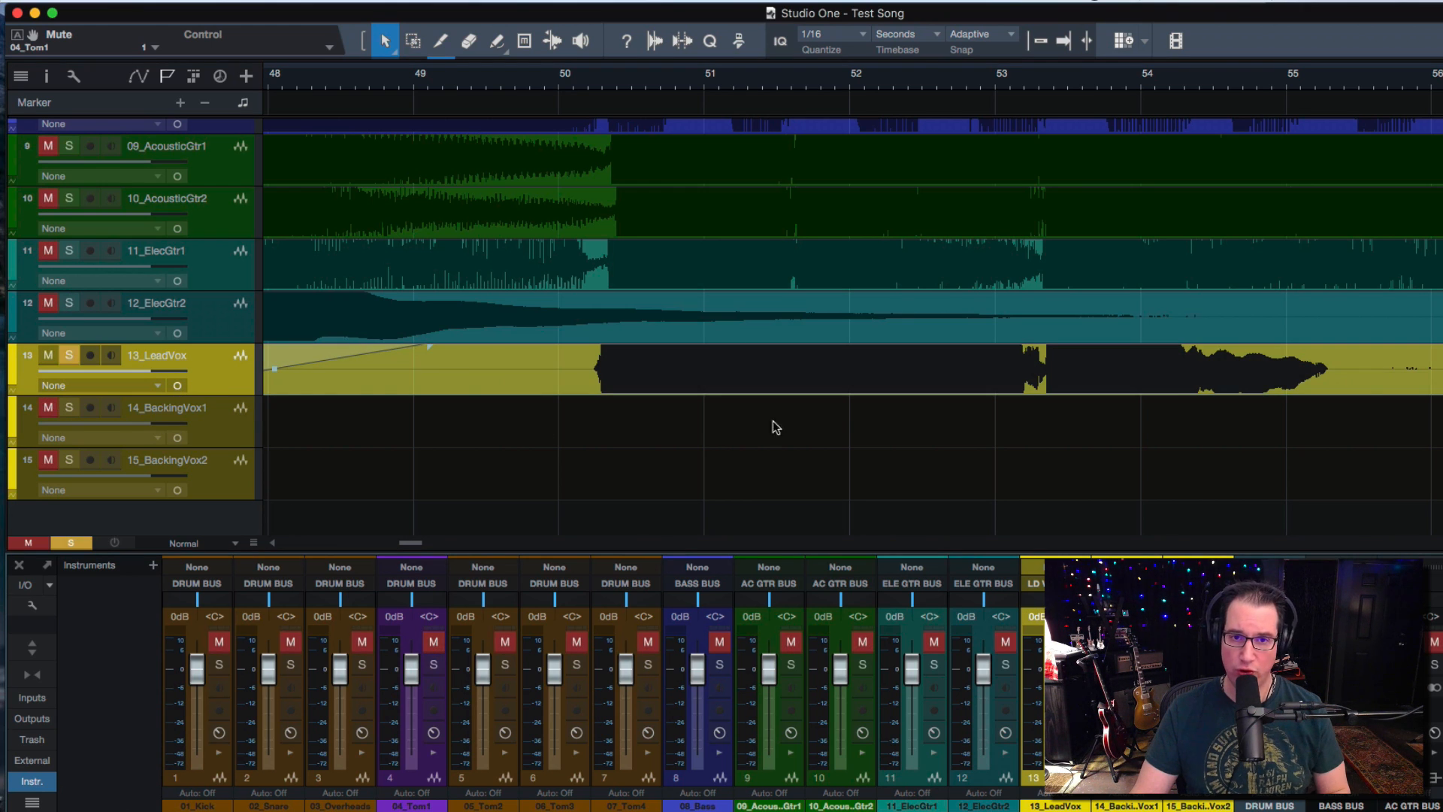
Step: Play the soloed 13_LeadVox from about 50.2 s, and replay the breath before the next phrase from about 56.1 s
{"action": "left_click", "coordinate": [594, 78]}
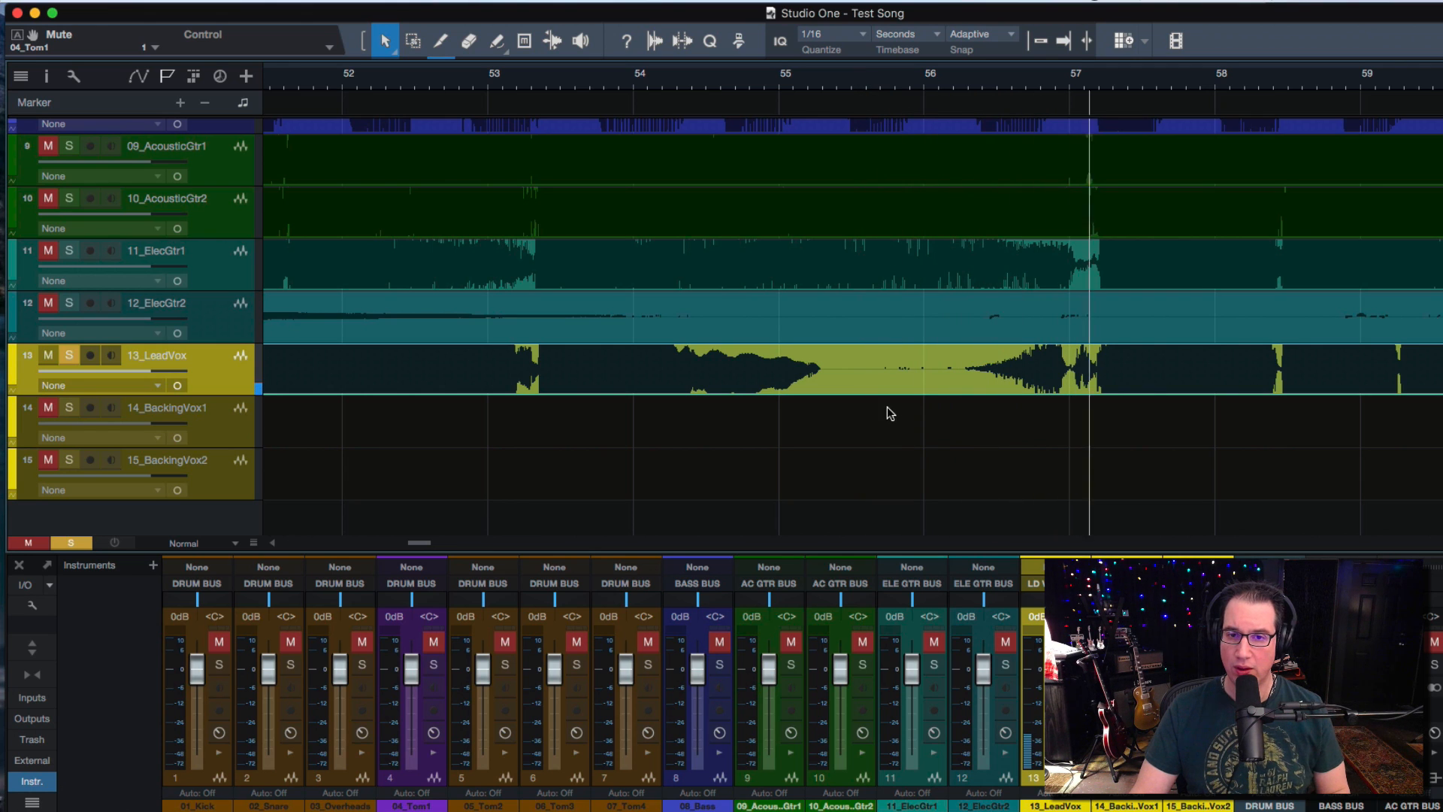
{"action": "key", "text": "space"}
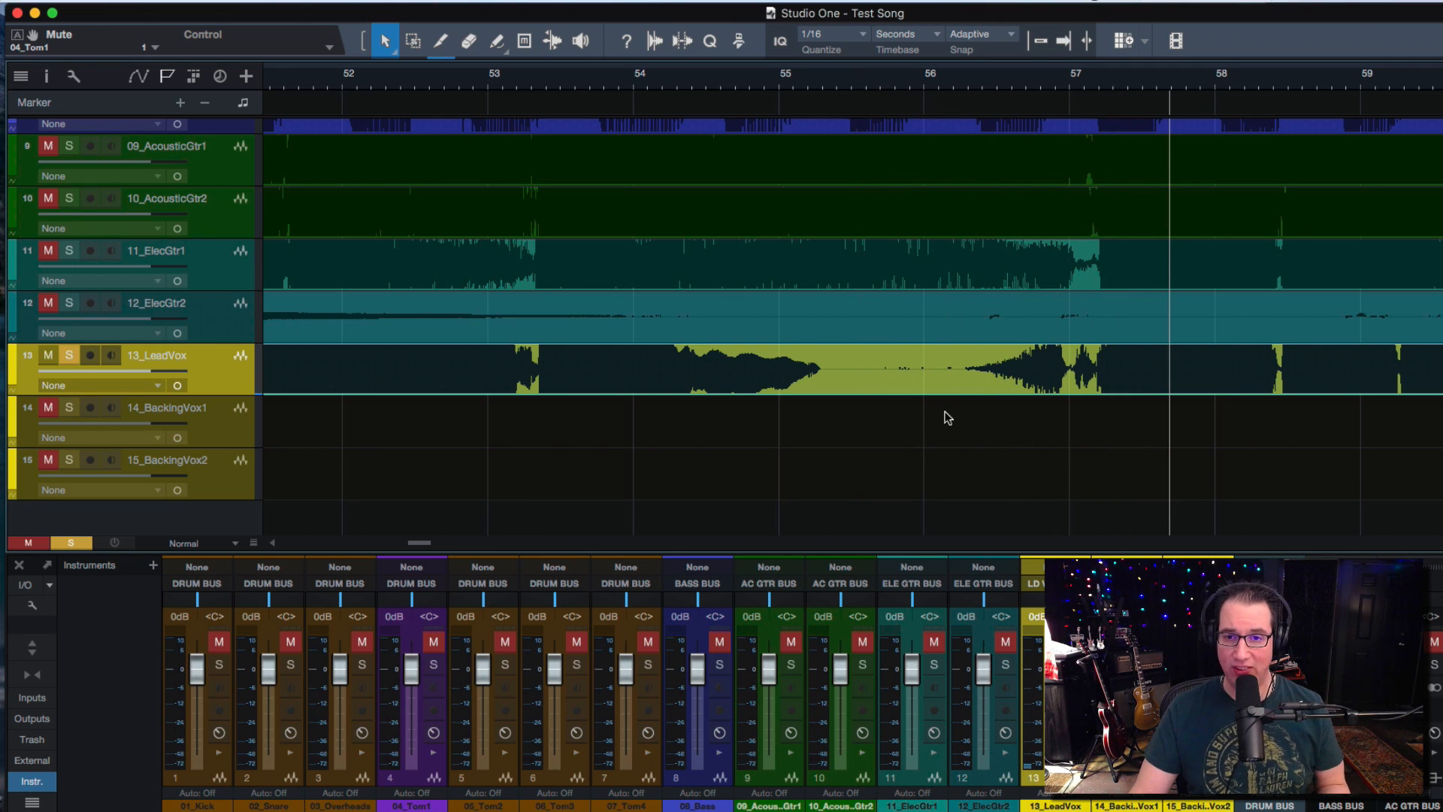
{"action": "left_click", "coordinate": [947, 74]}
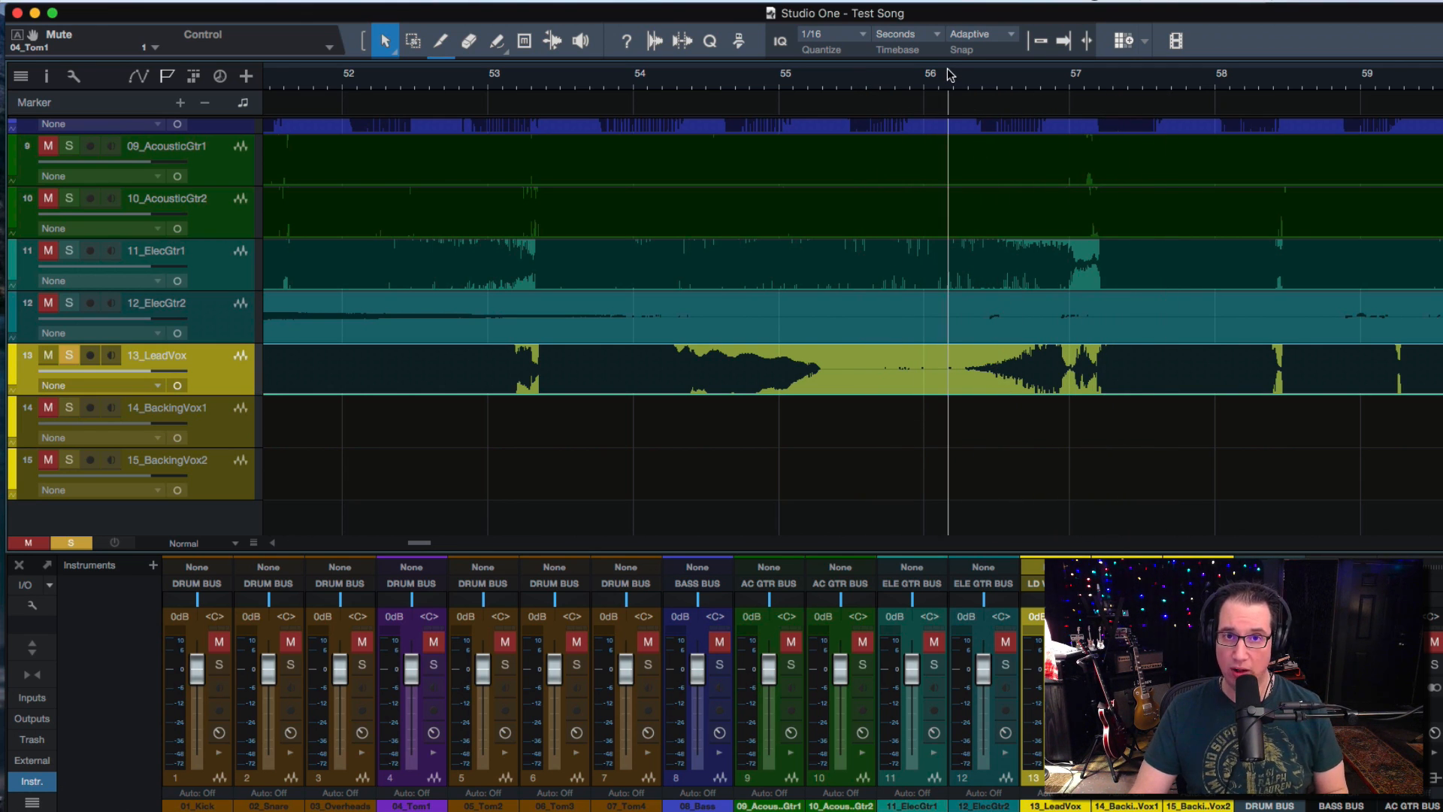
{"action": "key", "text": "space"}
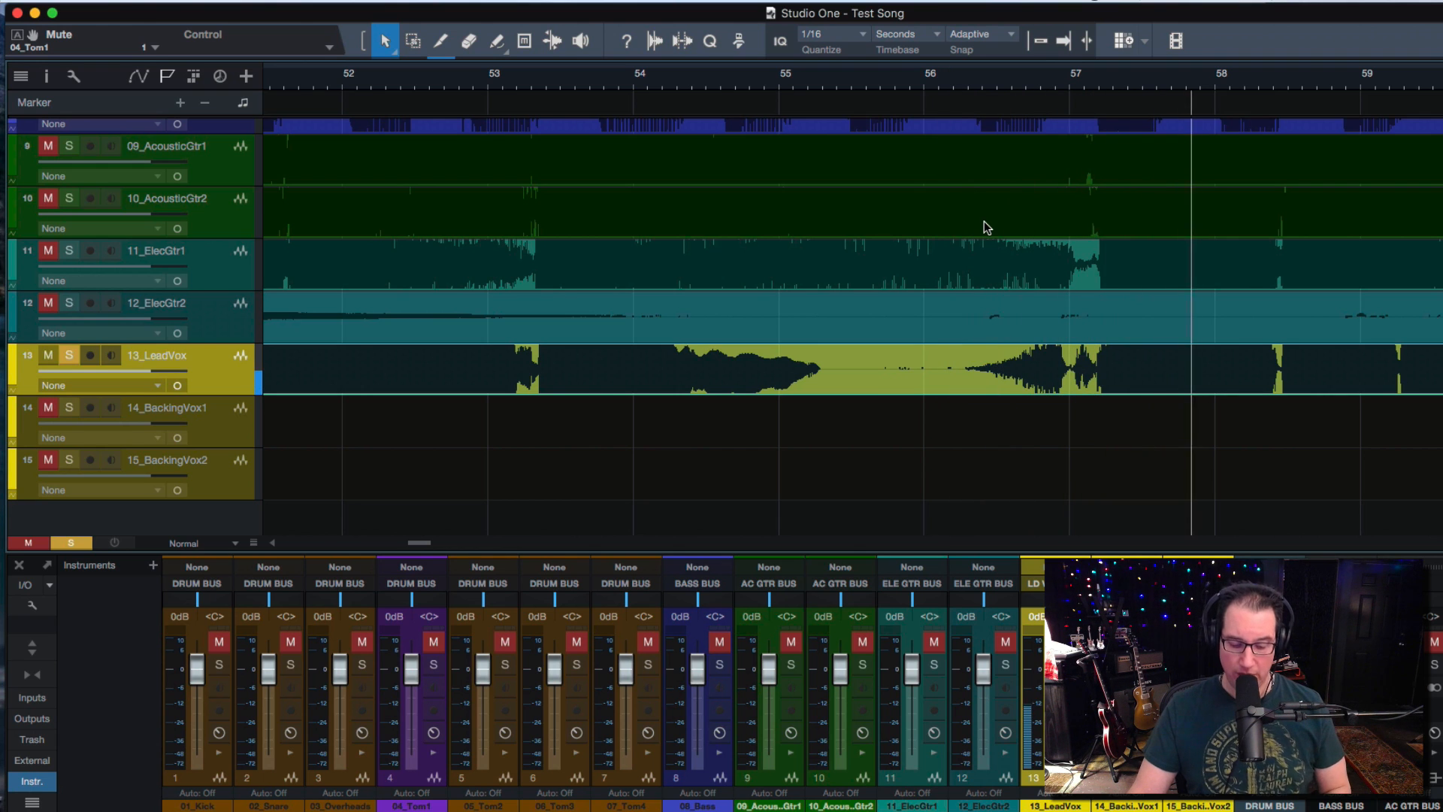
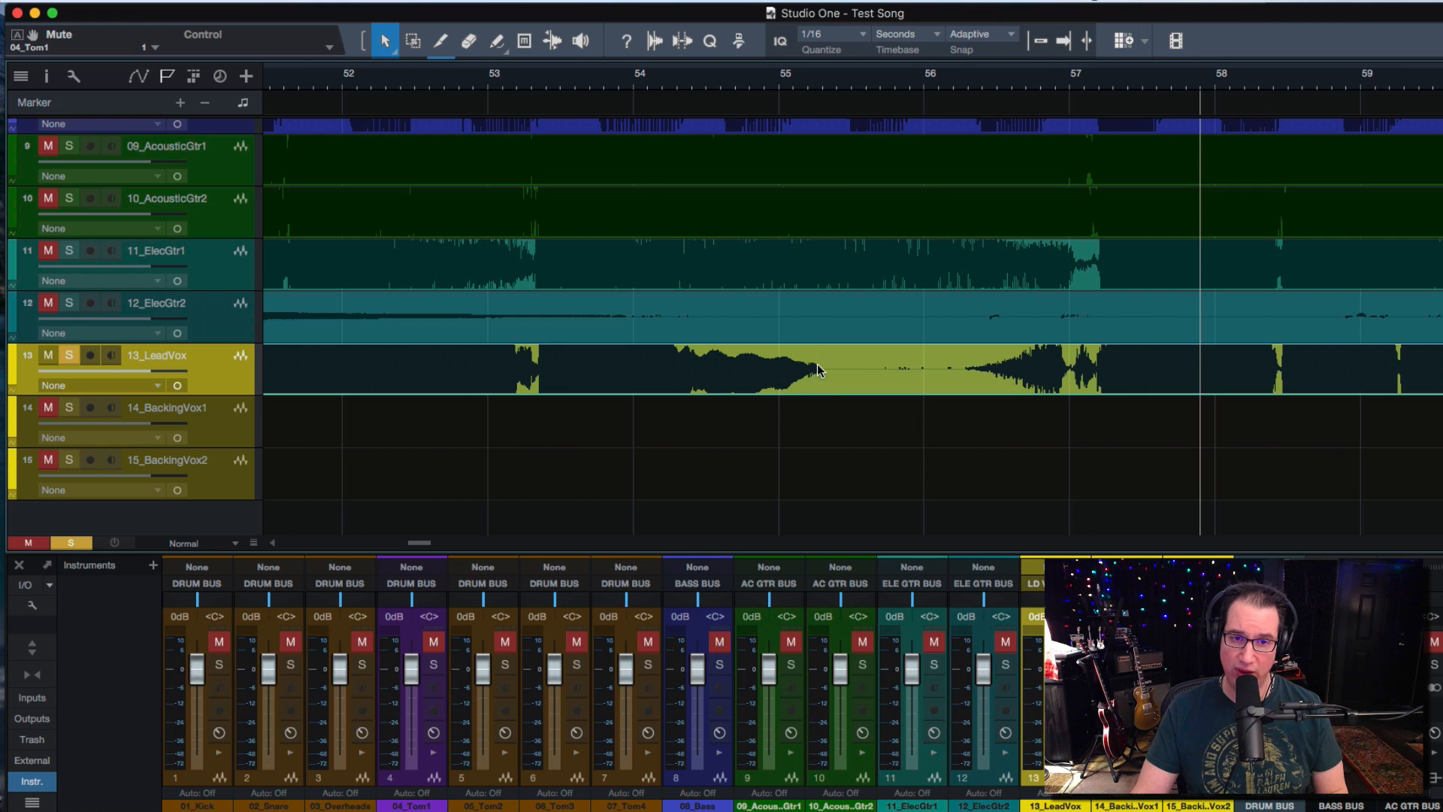
Step: Try splitting 13_LeadVox at about 55.4 s and 56.2 s and deleting the noise between the phrases, and undo it
{"action": "key", "text": "3"}
{"action": "left_click", "coordinate": [934, 372]}
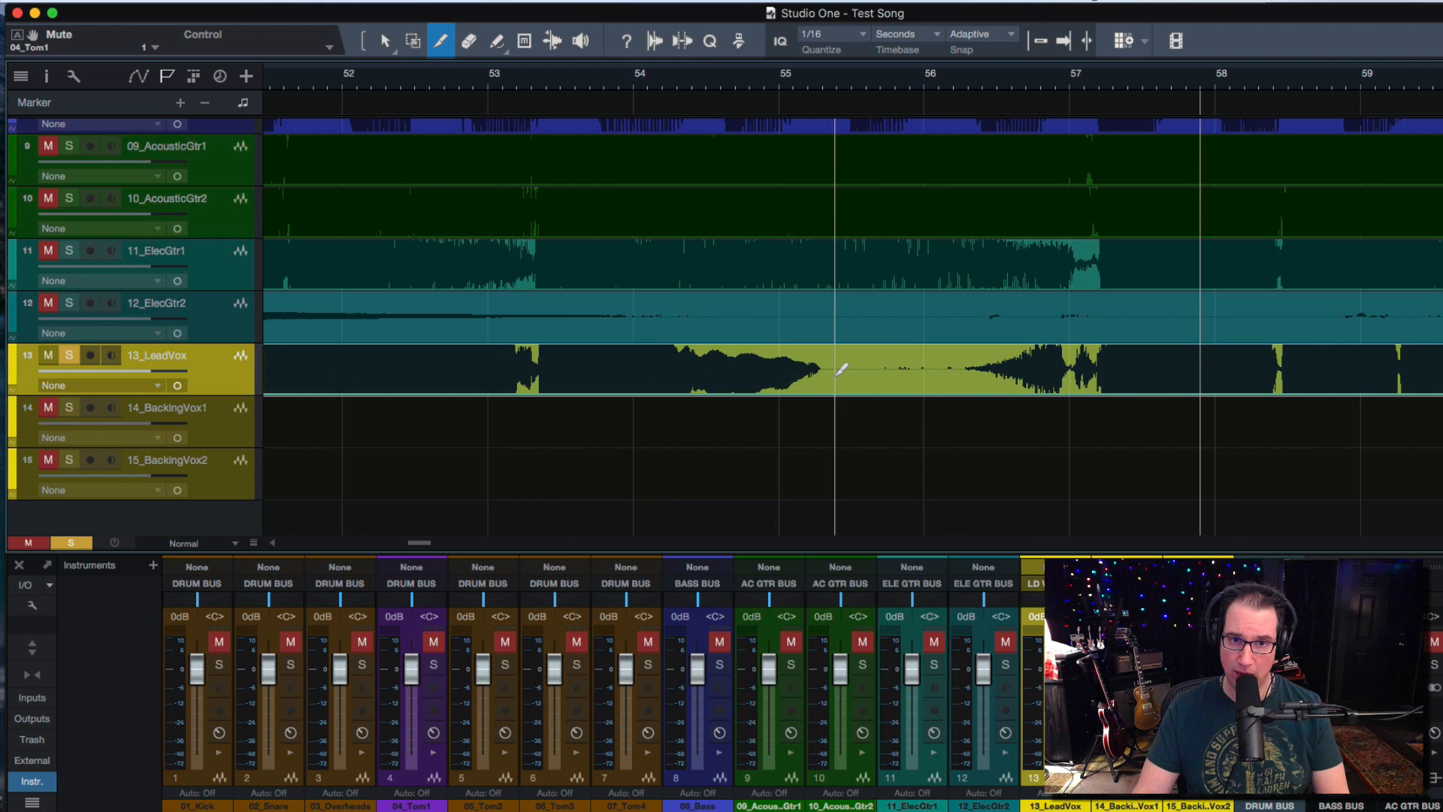
{"action": "left_click", "coordinate": [957, 368]}
{"action": "key", "text": "1"}
{"action": "left_click", "coordinate": [875, 373]}
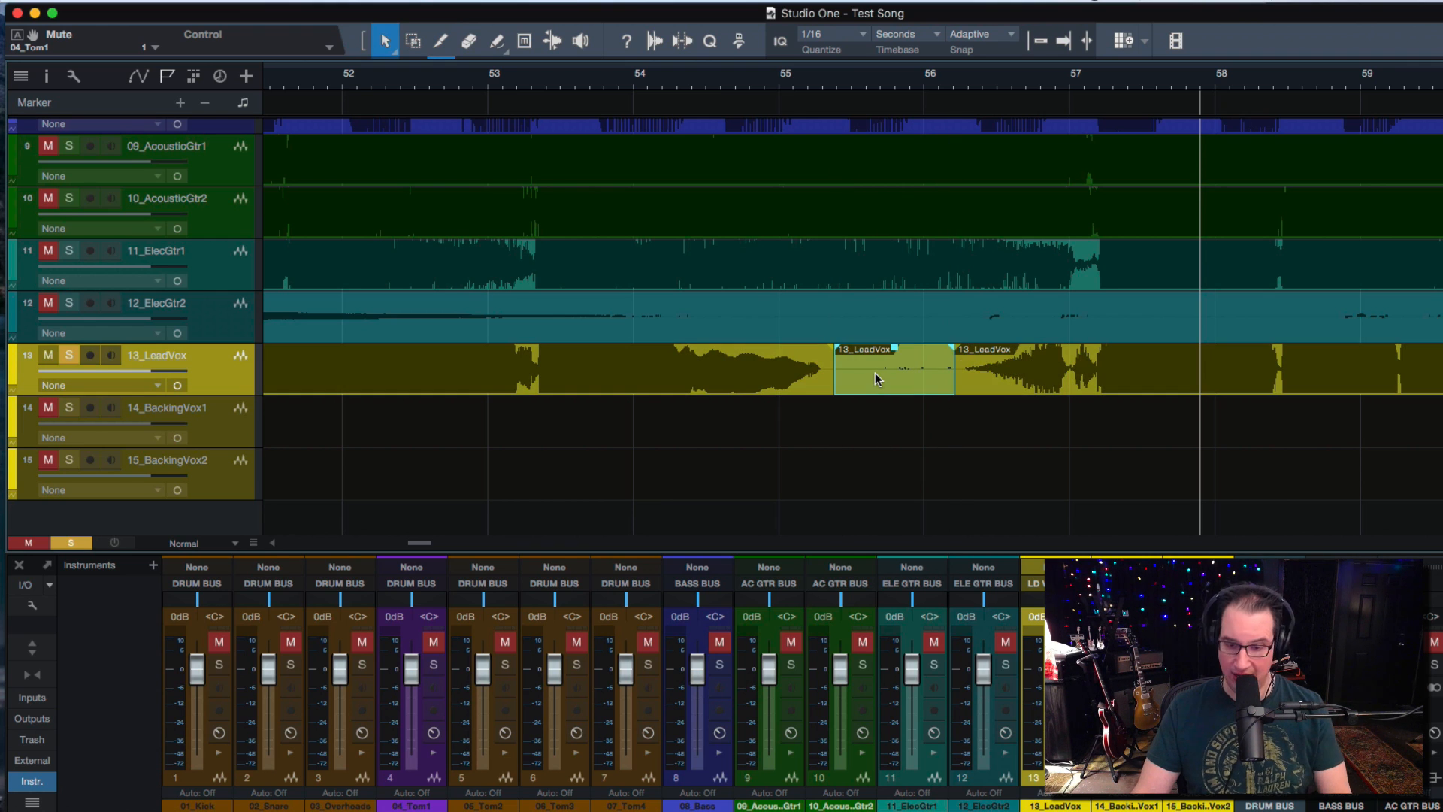
{"action": "key", "text": "Delete"}
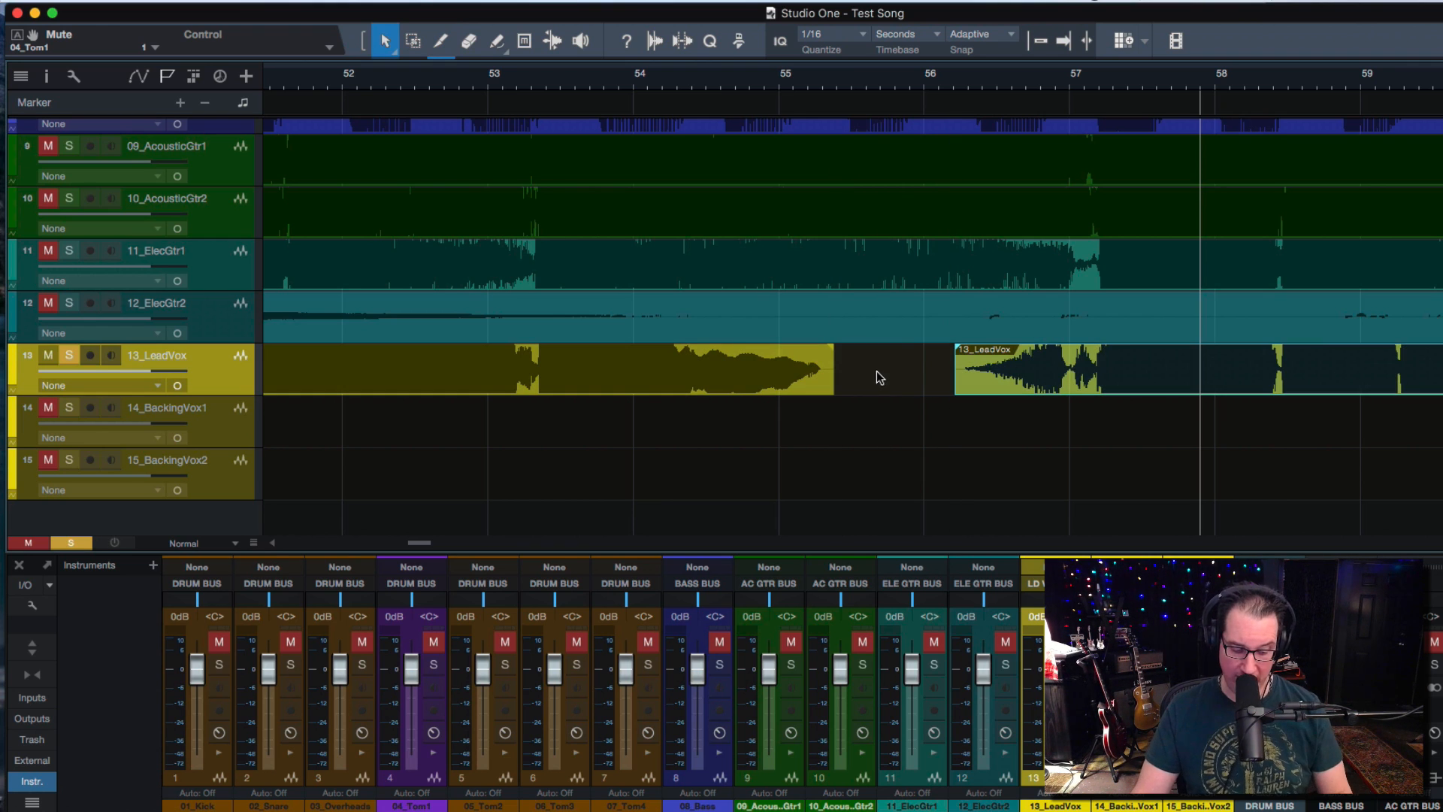
{"action": "key", "text": "super+z"}
{"action": "key", "text": "super+z"}
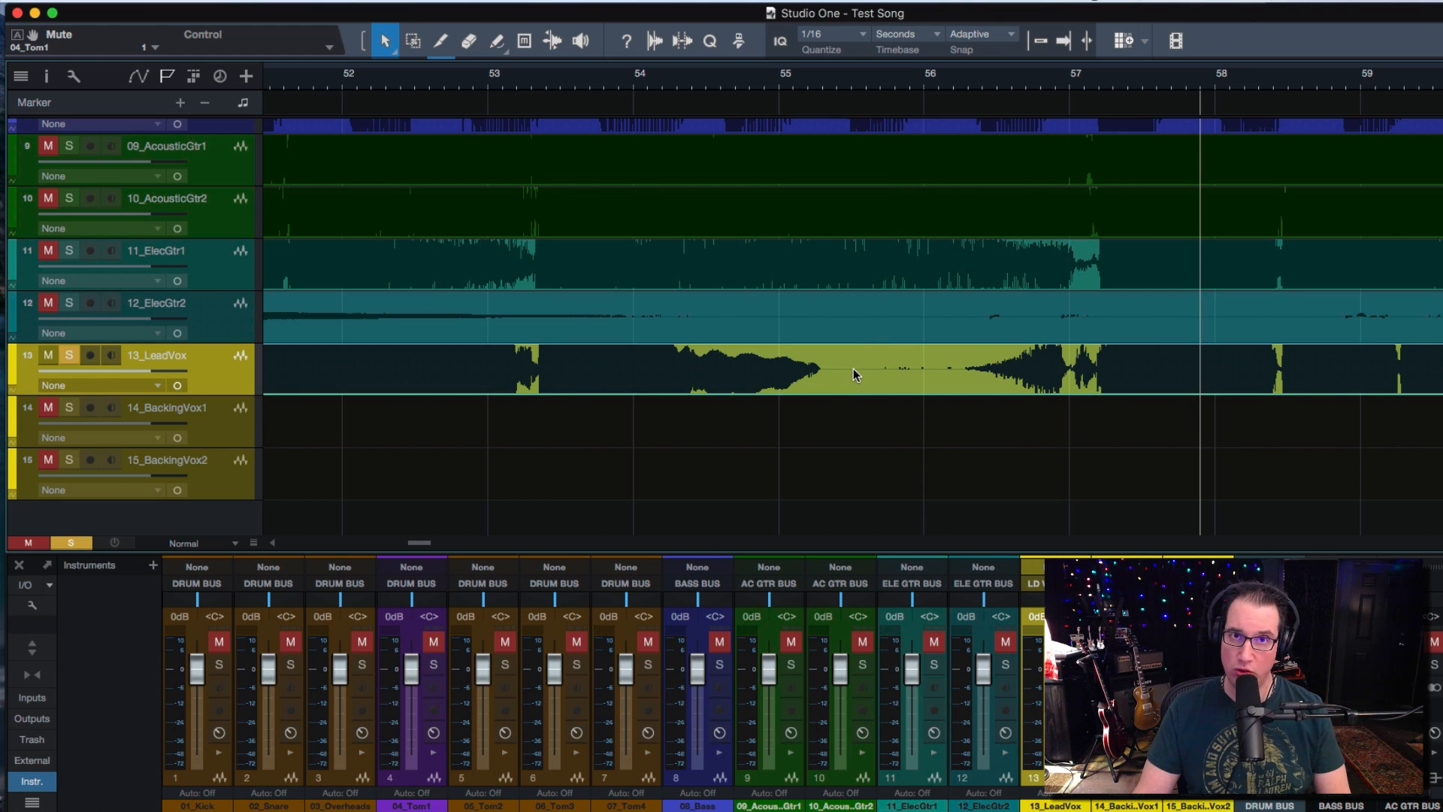
Step: Delete the noise between the 13_LeadVox phrases as a selected range from about 55.4 s to 56.2 s
{"action": "key", "text": "2"}
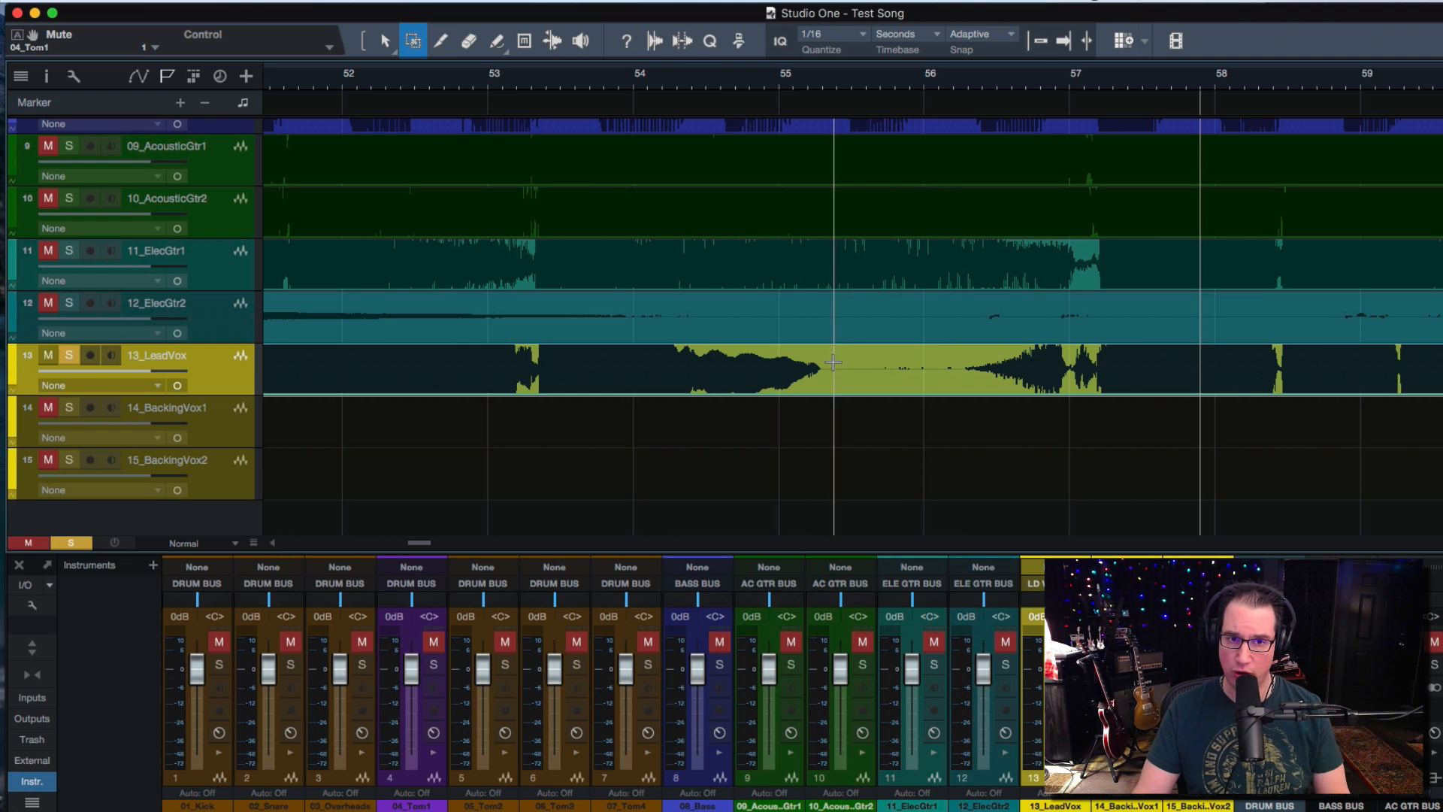
{"action": "left_click_drag", "start_coordinate": [834, 370], "coordinate": [951, 366]}
{"action": "key", "text": "Delete"}
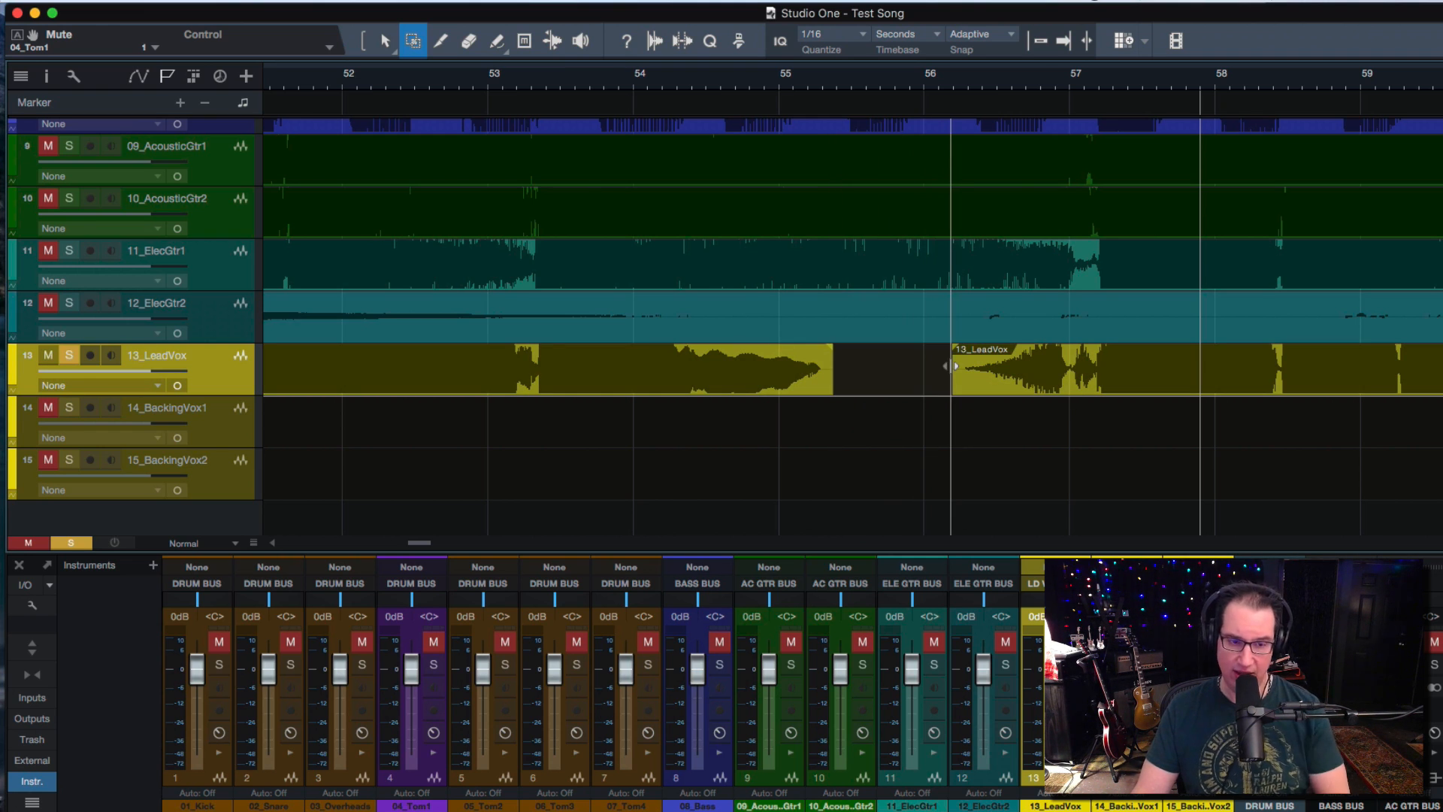
{"action": "key", "text": "1"}
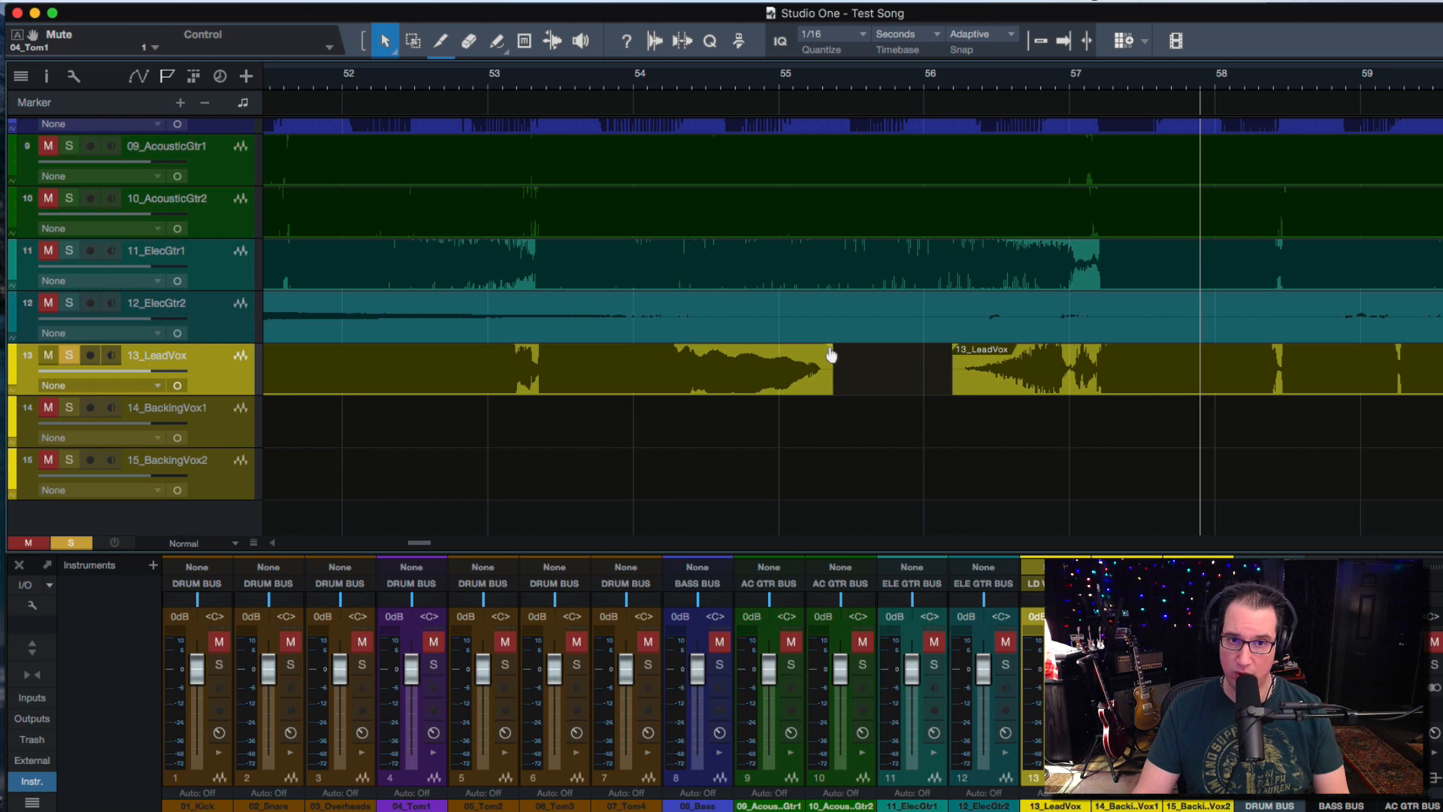
Step: Fade out the 13_LeadVox phrase from about 55.3 s, fade in the next one until about 57.1 s, and play the transition
{"action": "left_click_drag", "start_coordinate": [830, 354], "coordinate": [818, 358]}
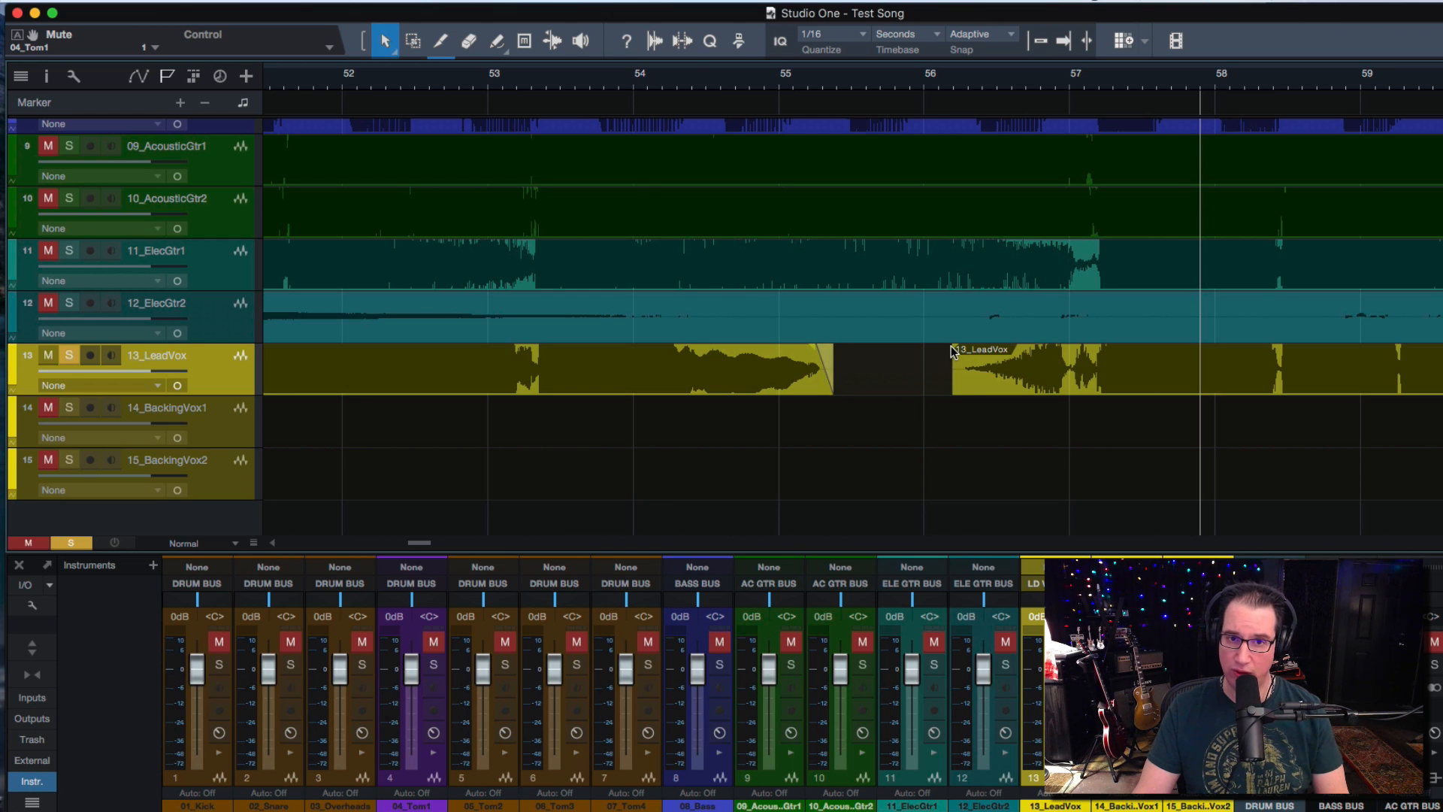
{"action": "left_click_drag", "start_coordinate": [954, 354], "coordinate": [1082, 356]}
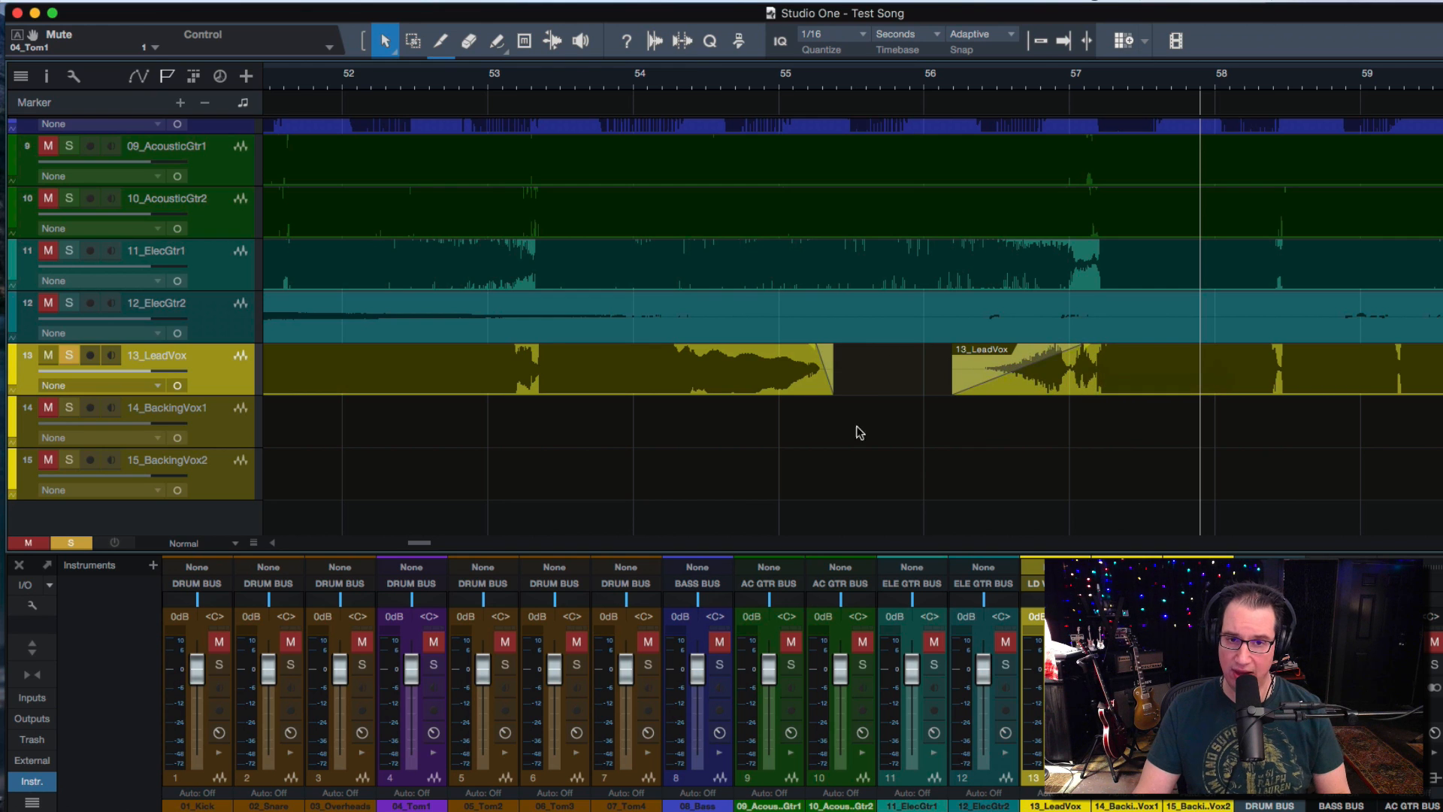
{"action": "left_click", "coordinate": [871, 432]}
{"action": "key", "text": "space"}
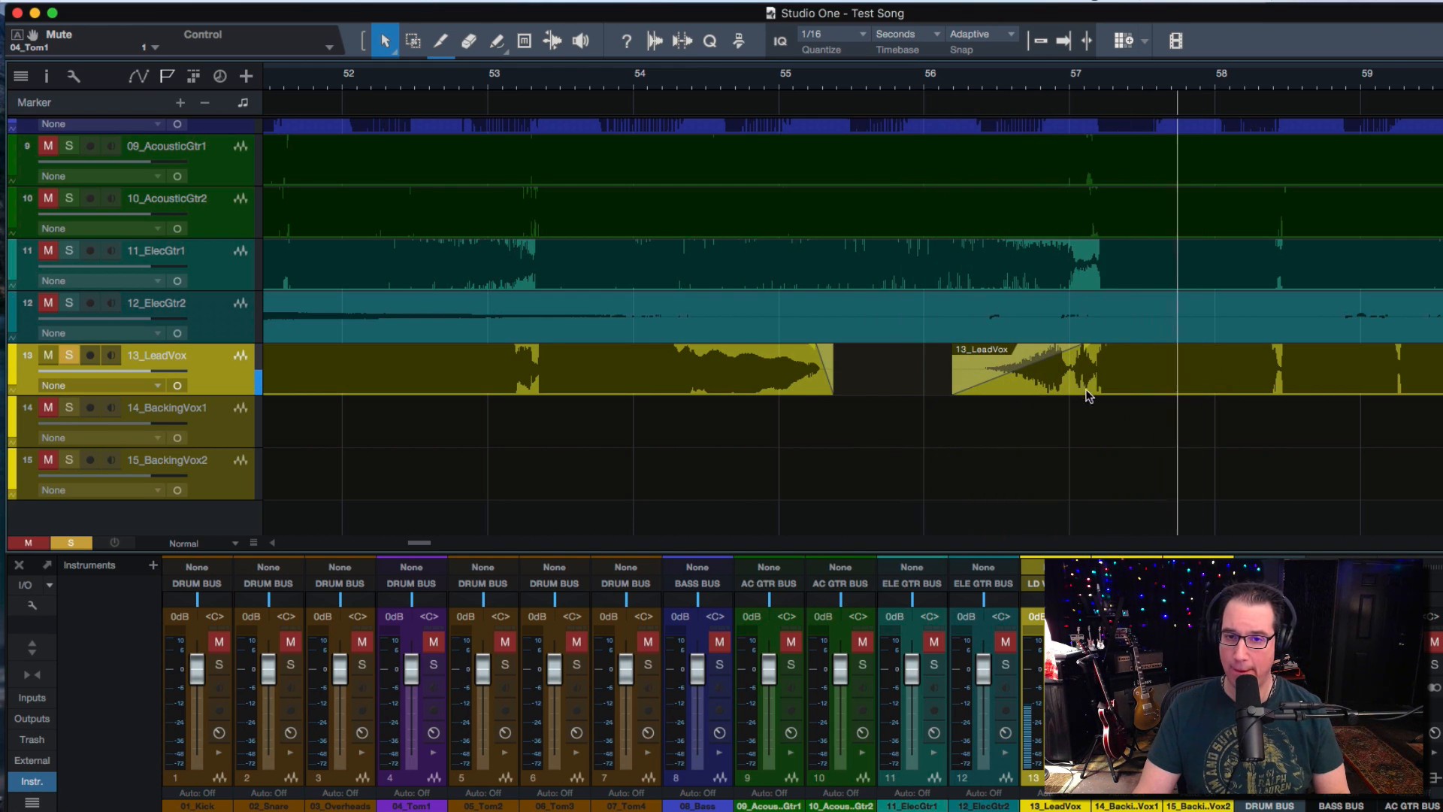
Step: Trim the start of the second 13_LeadVox phrase to about 56.6 s, shorten its fade-in to about 57.2 s, and play it
{"action": "key", "text": "space"}
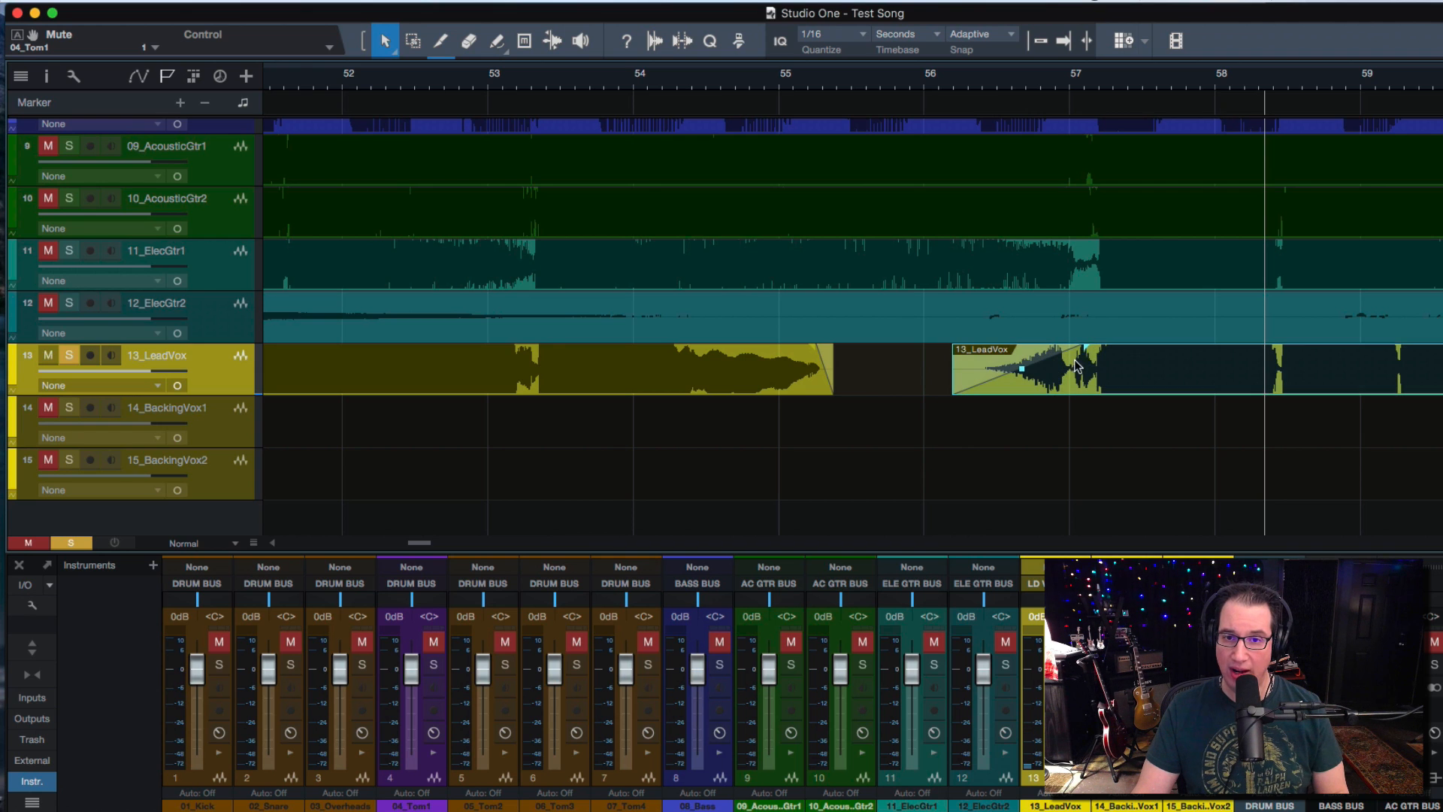
{"action": "left_click", "coordinate": [1088, 353]}
{"action": "mouse_move", "coordinate": [1088, 353]}
{"action": "left_mouse_down"}
{"action": "mouse_move", "coordinate": [950, 352]}
{"action": "mouse_move", "coordinate": [1016, 363]}
{"action": "mouse_move", "coordinate": [1100, 351]}
{"action": "left_mouse_up"}
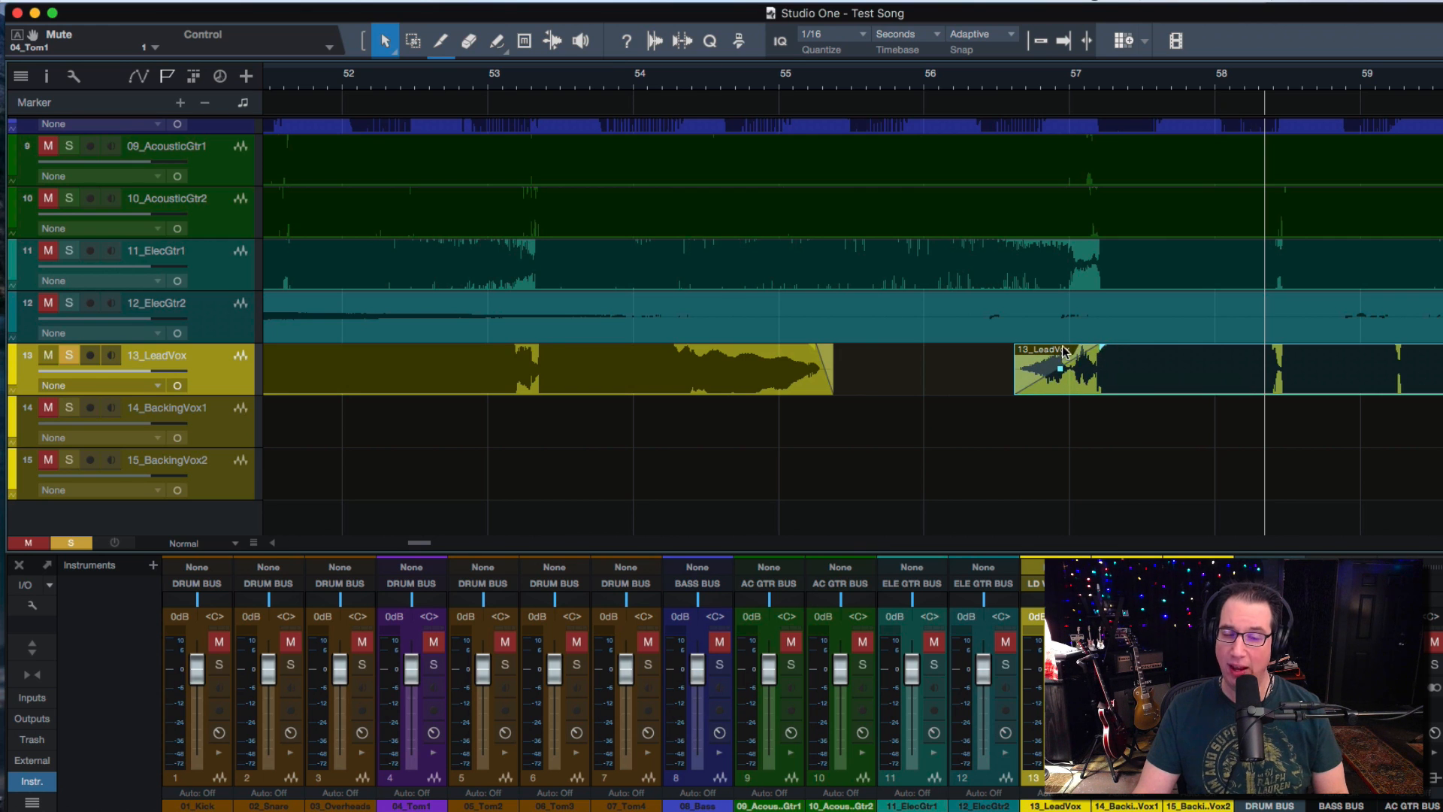
{"action": "left_click", "coordinate": [931, 458]}
{"action": "key", "text": "space"}
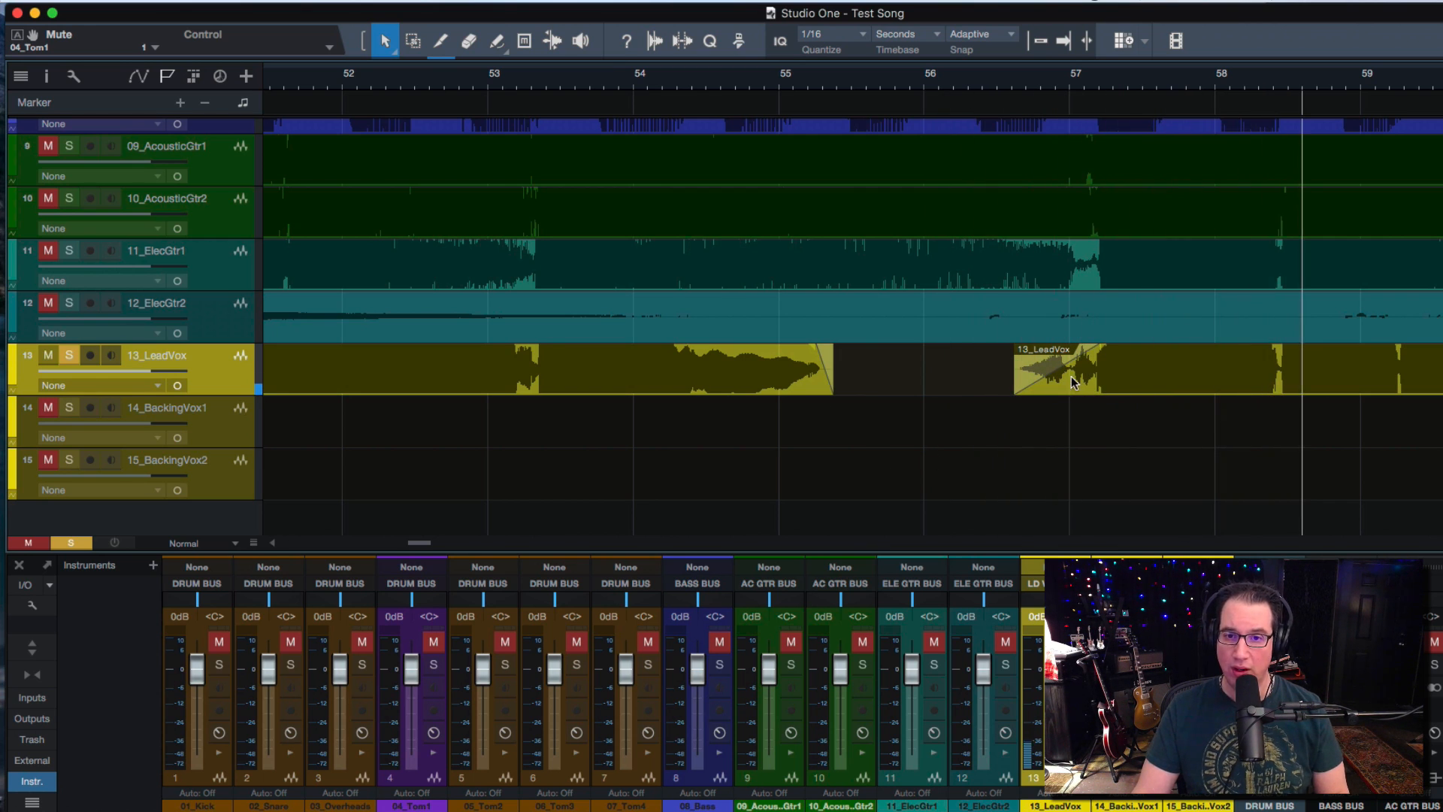
Step: Try extending the second 13_LeadVox phrase's start back to about 55.8 s and lengthening its fade-in to about 57.0 s
{"action": "left_click", "coordinate": [1096, 354]}
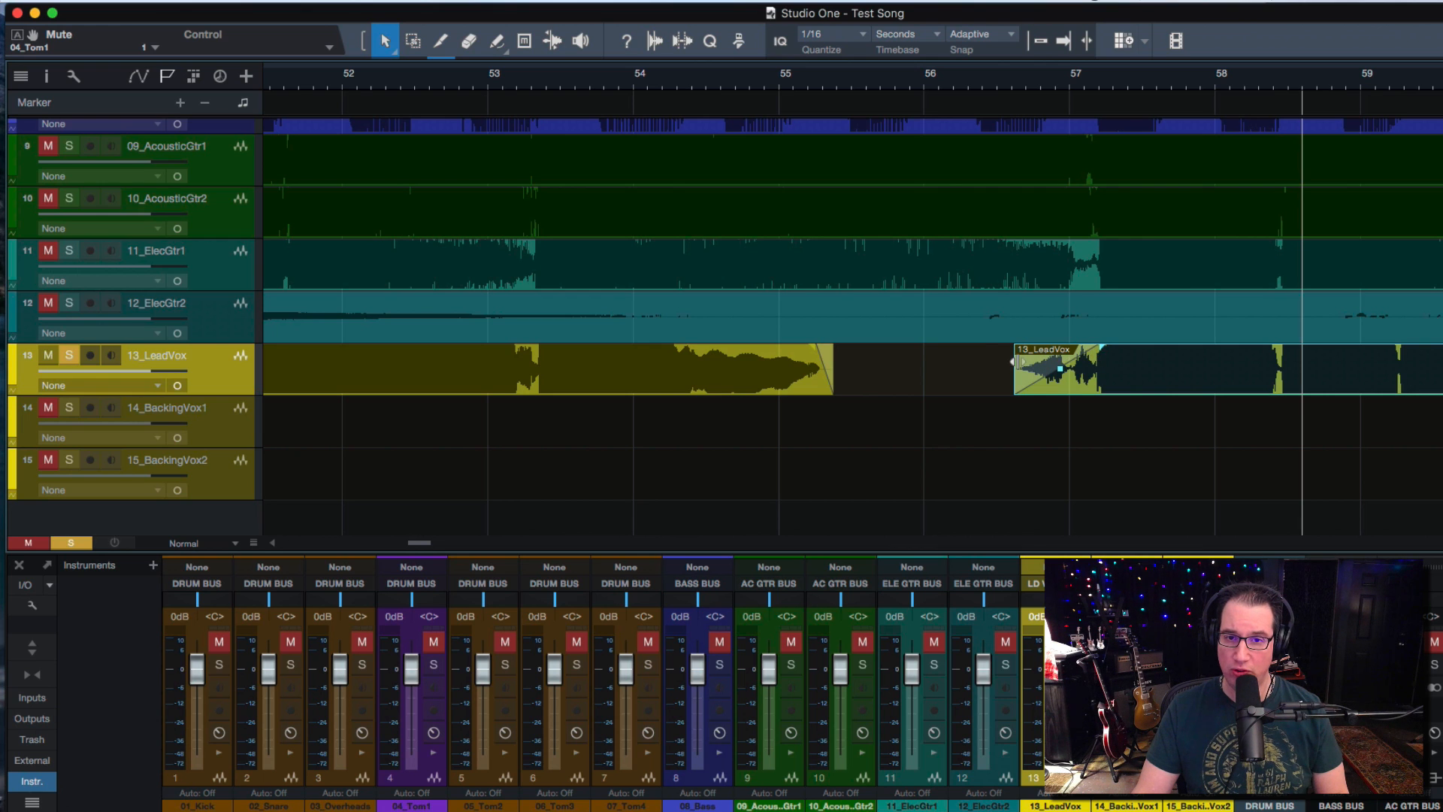
{"action": "left_click_drag", "start_coordinate": [1014, 361], "coordinate": [892, 375]}
{"action": "left_click", "coordinate": [892, 421]}
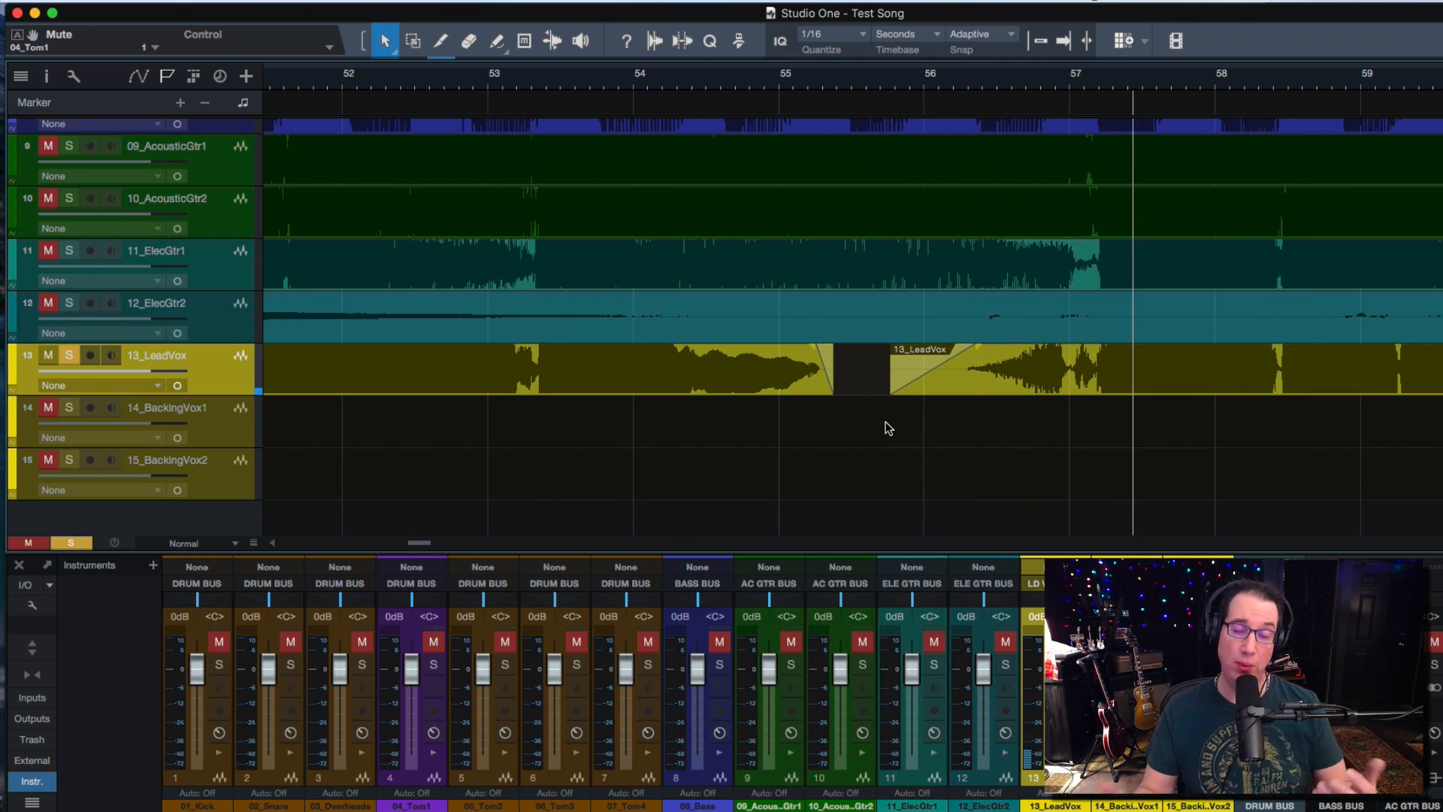
{"action": "left_click", "coordinate": [918, 378]}
{"action": "left_click_drag", "start_coordinate": [978, 356], "coordinate": [1077, 347]}
{"action": "left_click", "coordinate": [1000, 383]}
Step: Play the second 13_LeadVox phrase, extend its start back to about 56.4 s, and replay the transition
{"action": "key", "text": "space"}
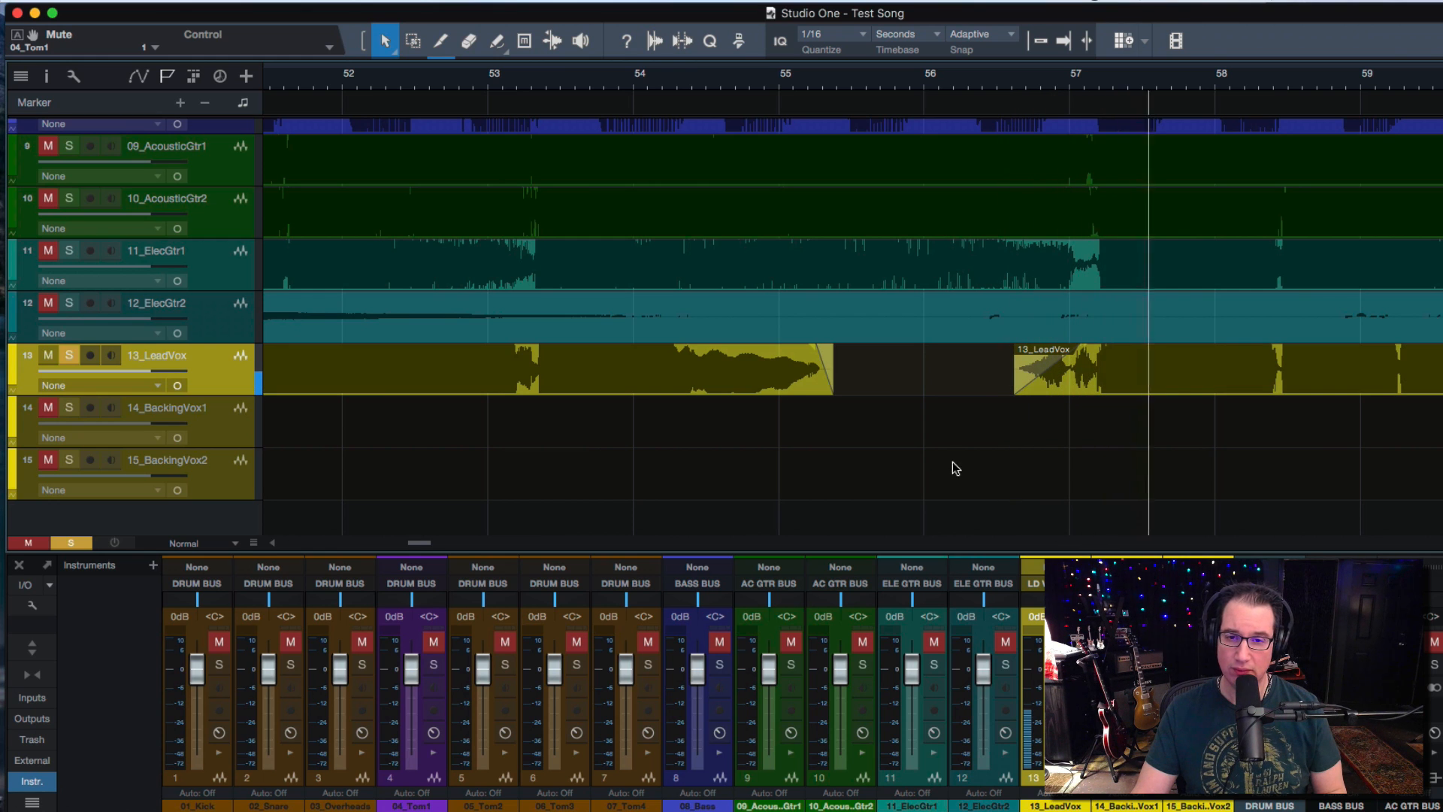
{"action": "key", "text": "space"}
{"action": "left_click_drag", "start_coordinate": [1014, 376], "coordinate": [978, 390]}
{"action": "left_click", "coordinate": [948, 412]}
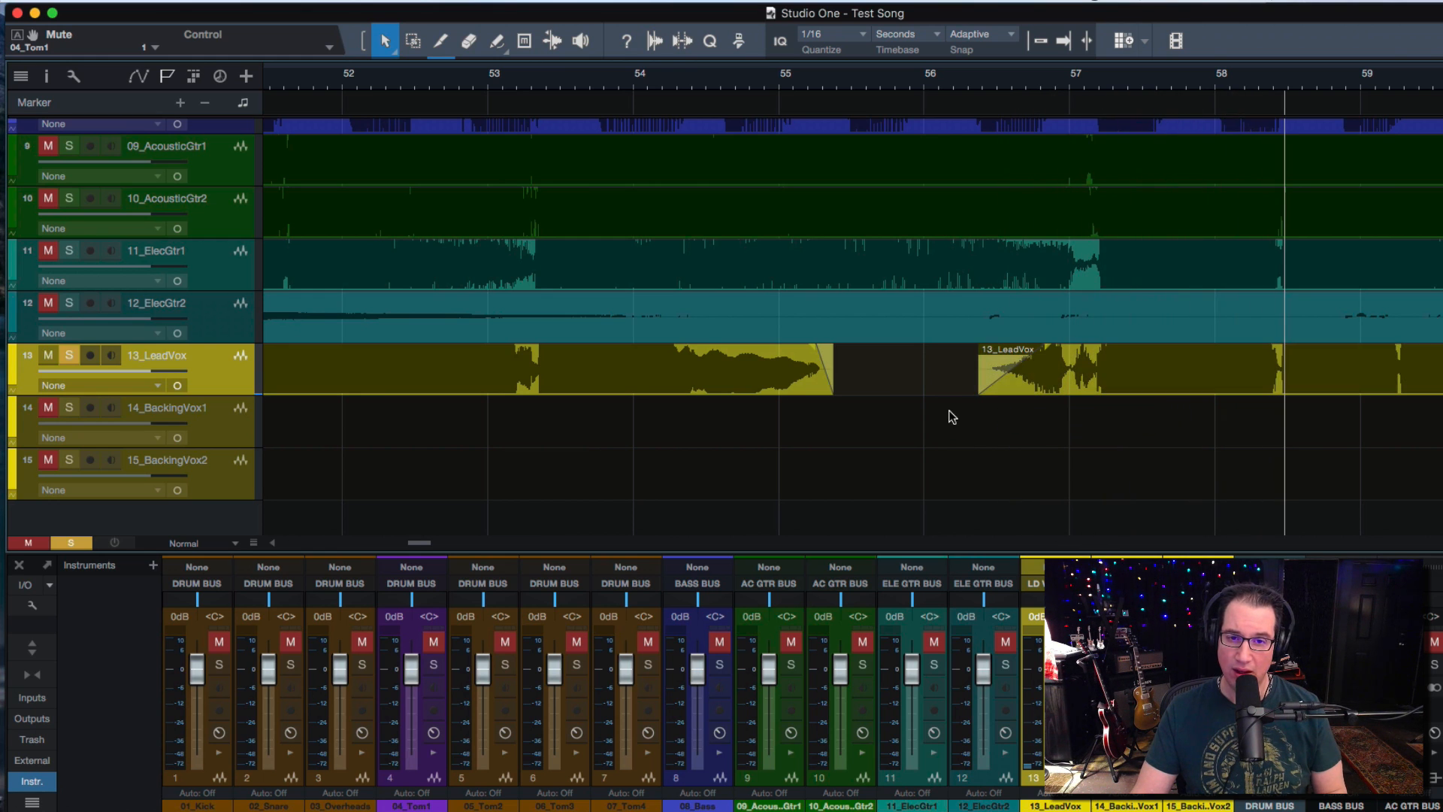
{"action": "key", "text": "space"}
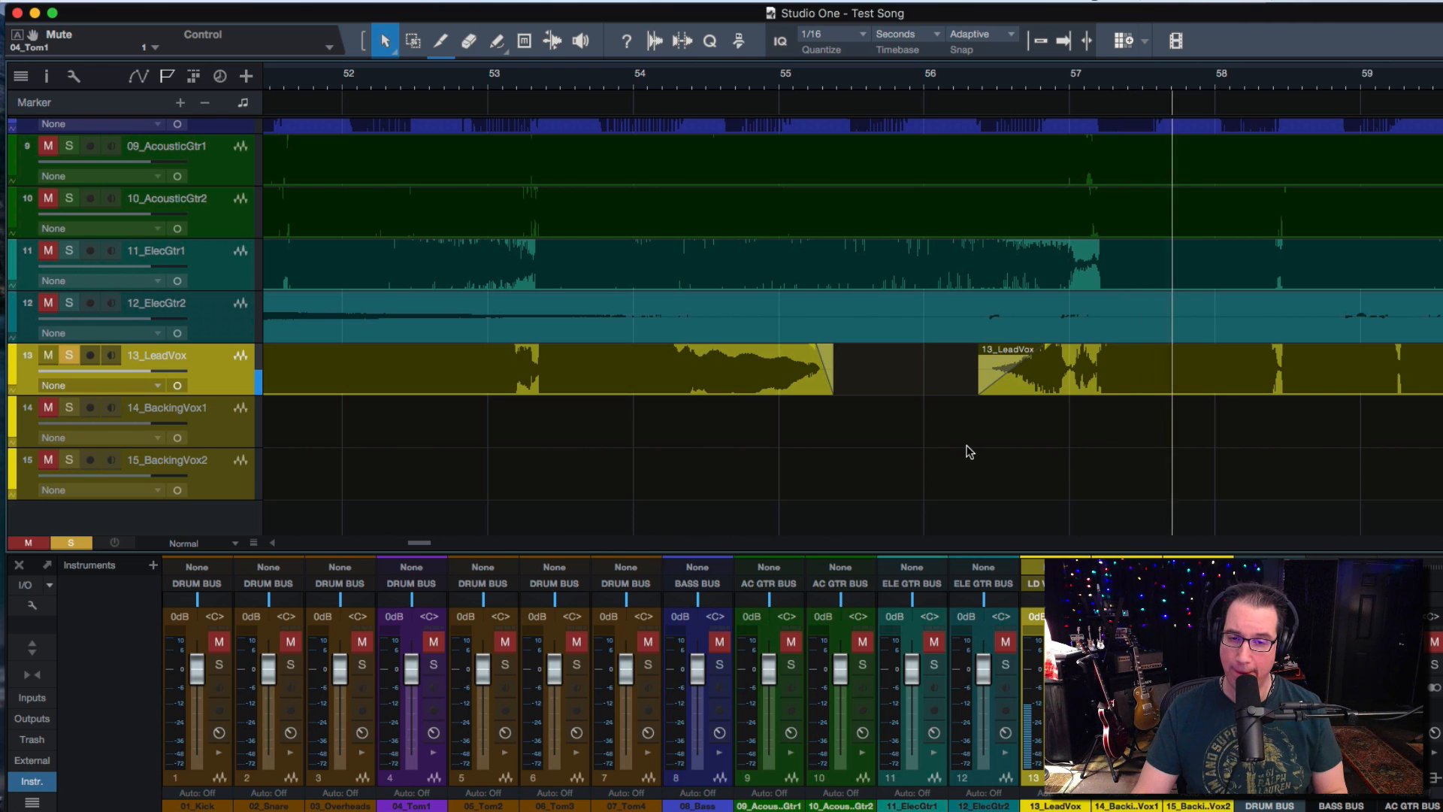
{"action": "key", "text": "space"}
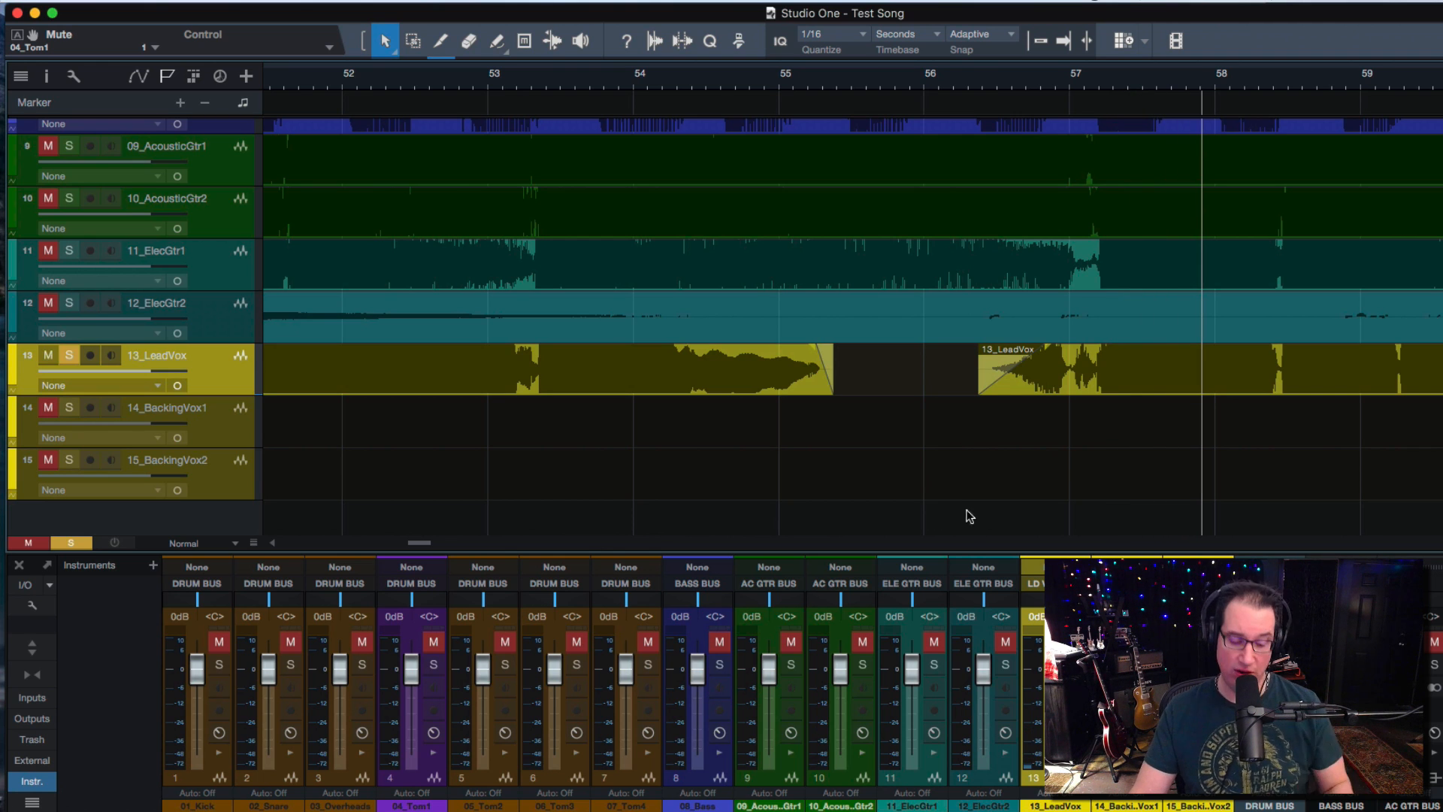
Step: Delete the noise between the 13_LeadVox phrases as a selected range from about 1:02.3 to 1:03.1
{"action": "key", "text": "w"}
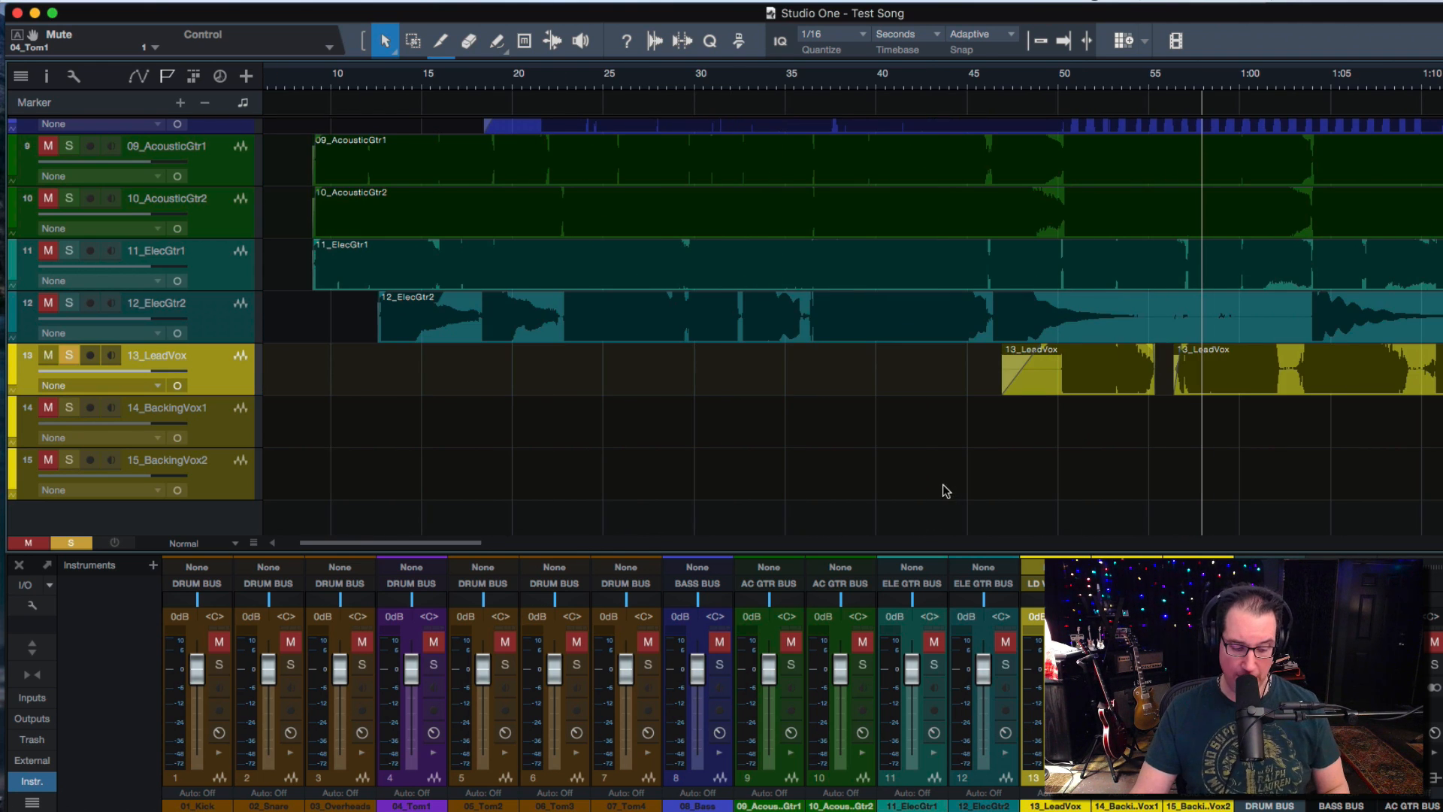
{"action": "scroll", "coordinate": [964, 487], "scroll_direction": "right", "scroll_amount": 5}
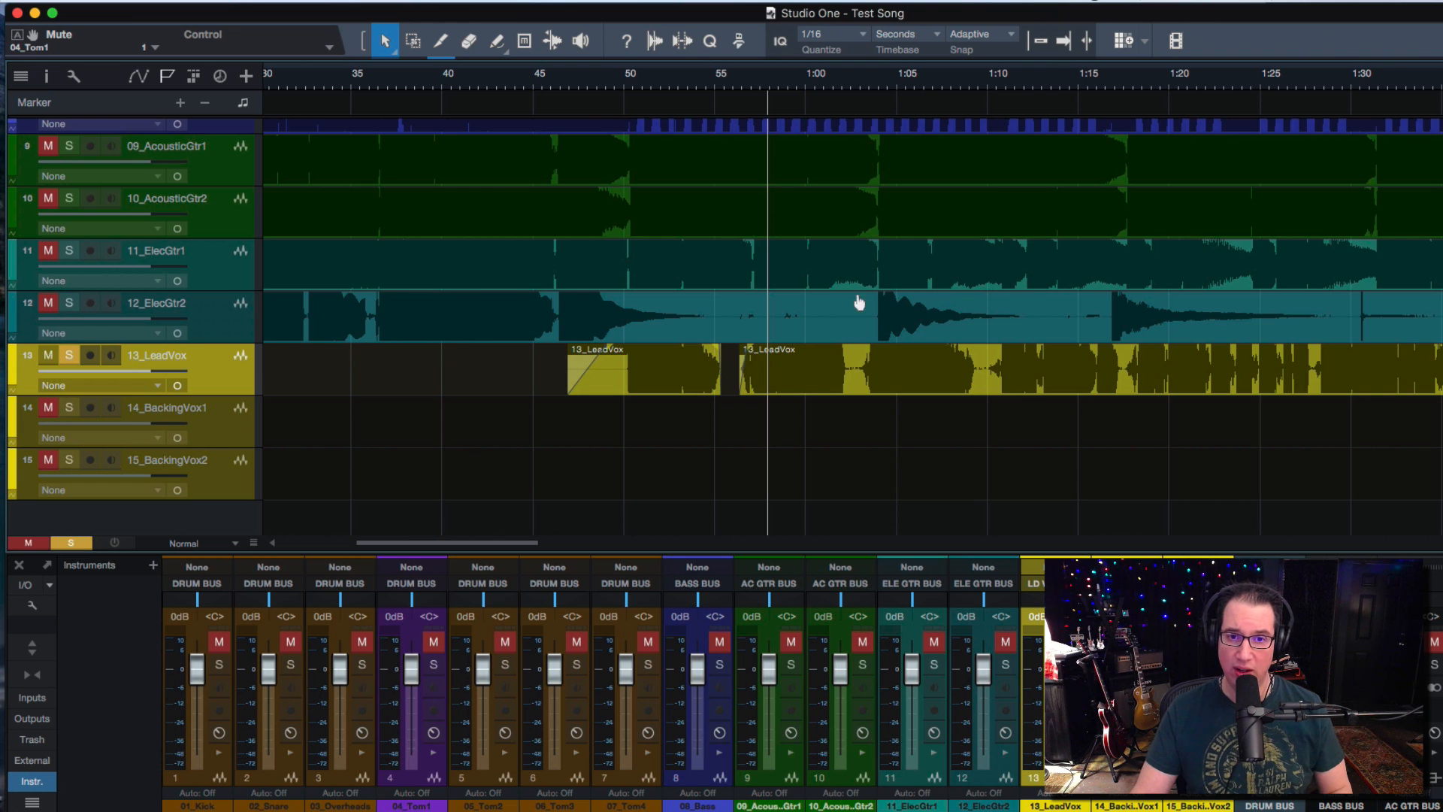
{"action": "left_click_drag", "start_coordinate": [846, 82], "coordinate": [849, 156]}
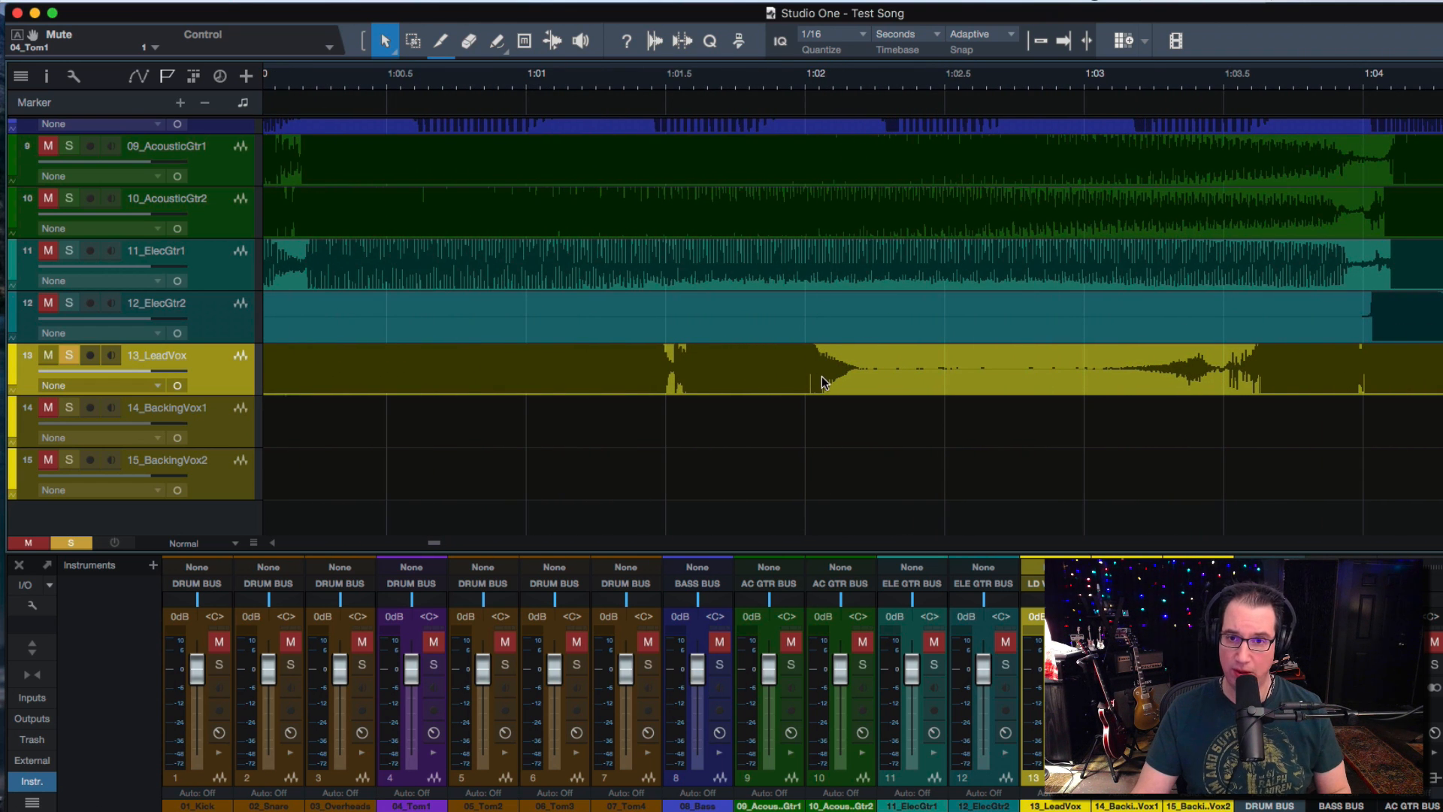
{"action": "scroll", "coordinate": [822, 375], "scroll_direction": "right", "scroll_amount": 2}
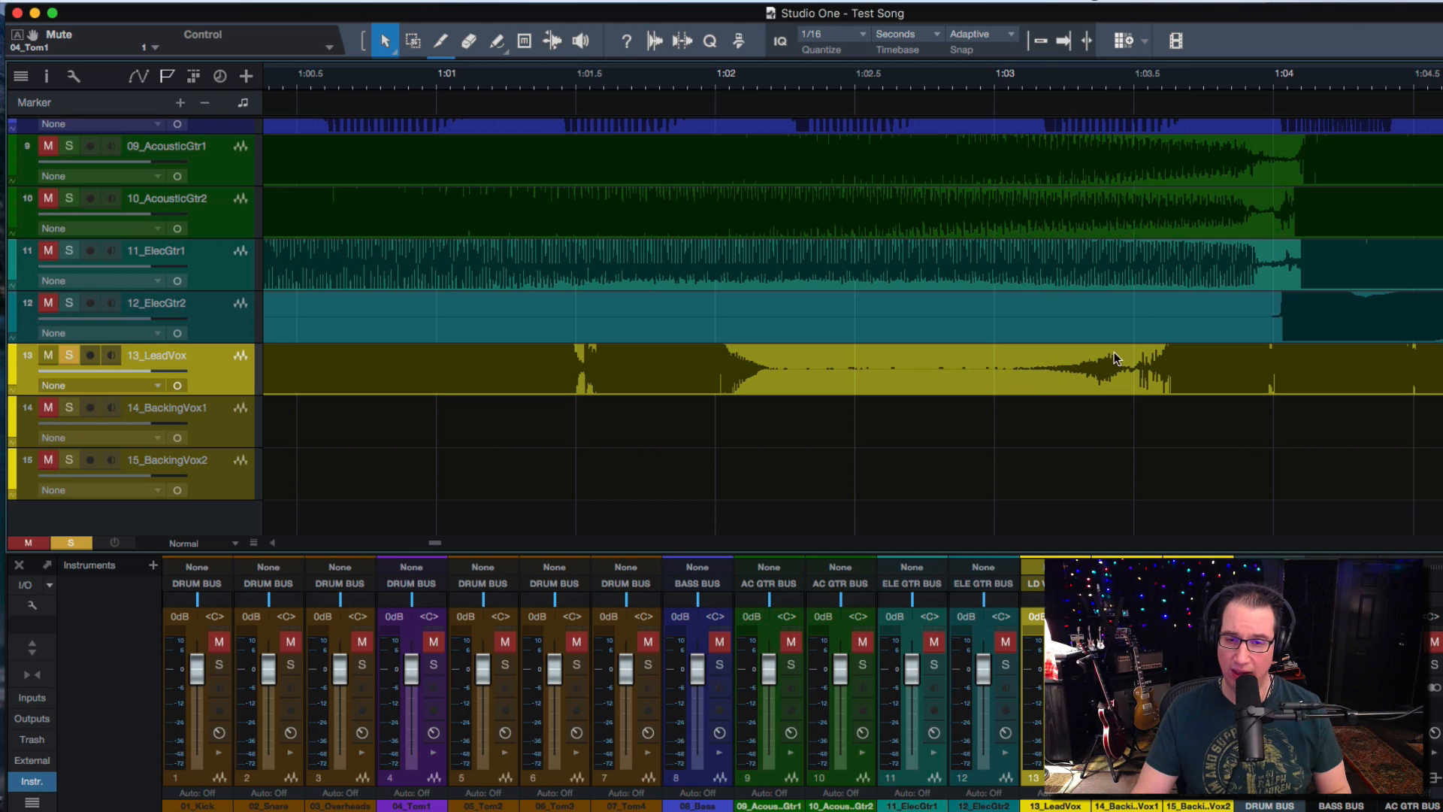
{"action": "left_click", "coordinate": [926, 428]}
{"action": "key", "text": "space"}
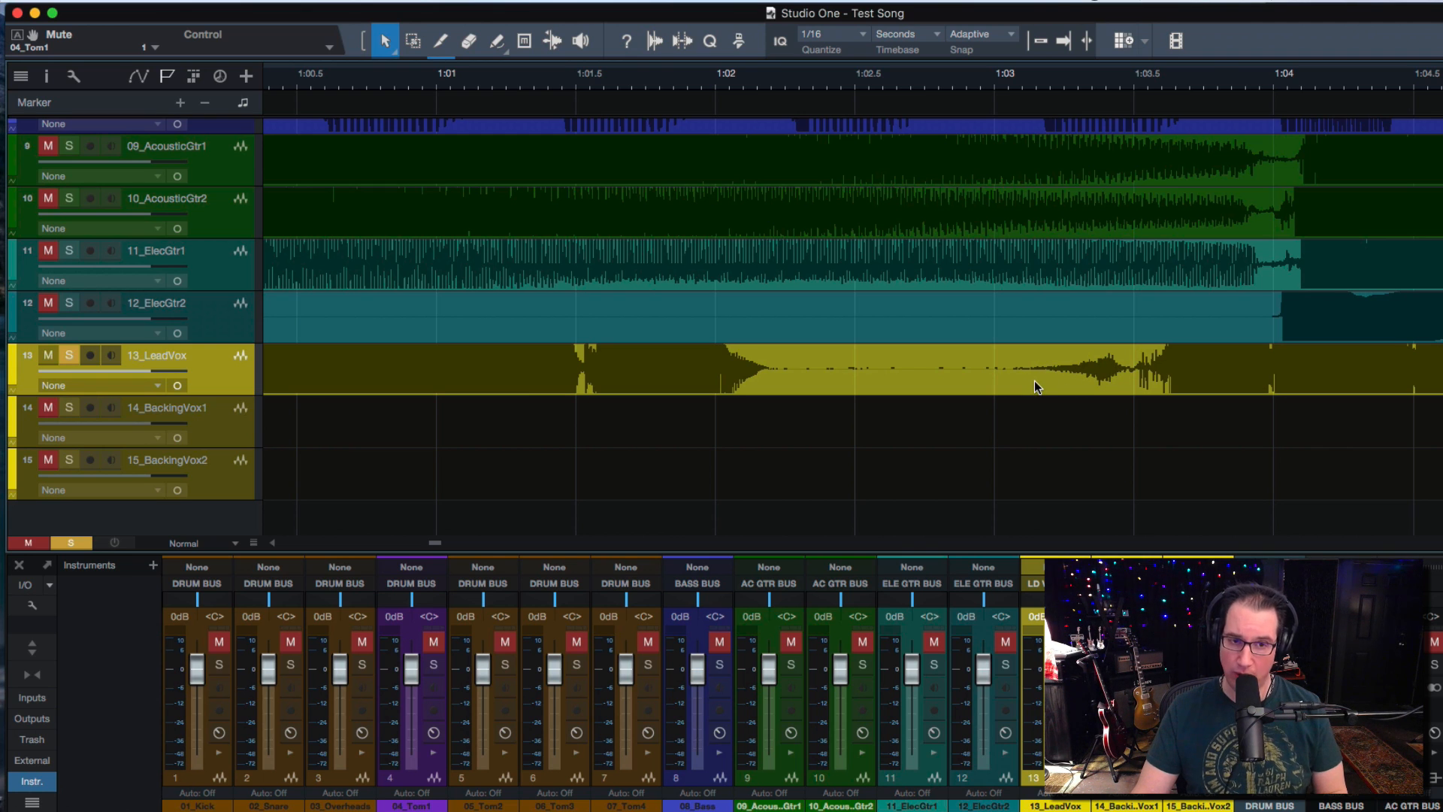
{"action": "key", "text": "2"}
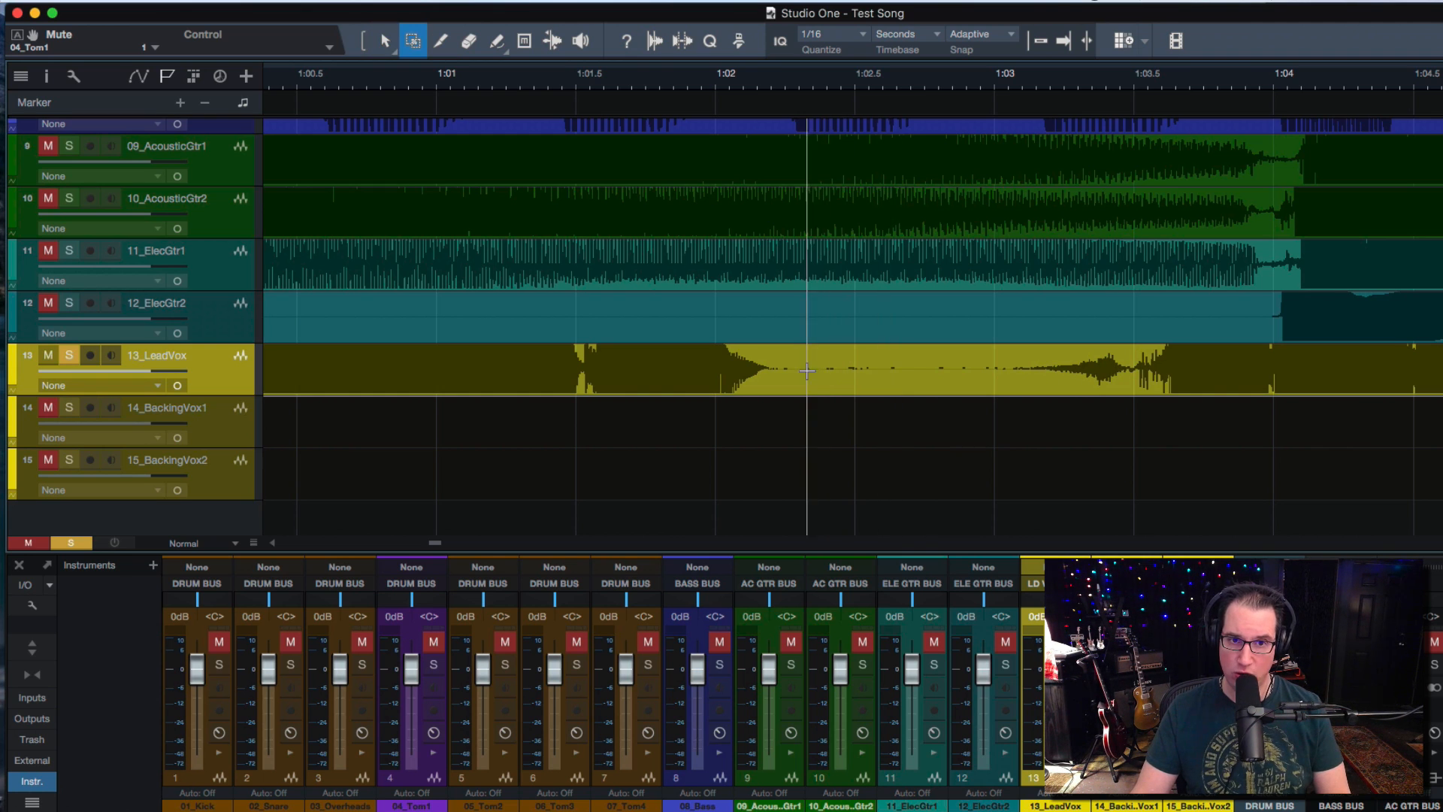
{"action": "left_click_drag", "start_coordinate": [798, 365], "coordinate": [1018, 367]}
{"action": "key", "text": "Delete"}
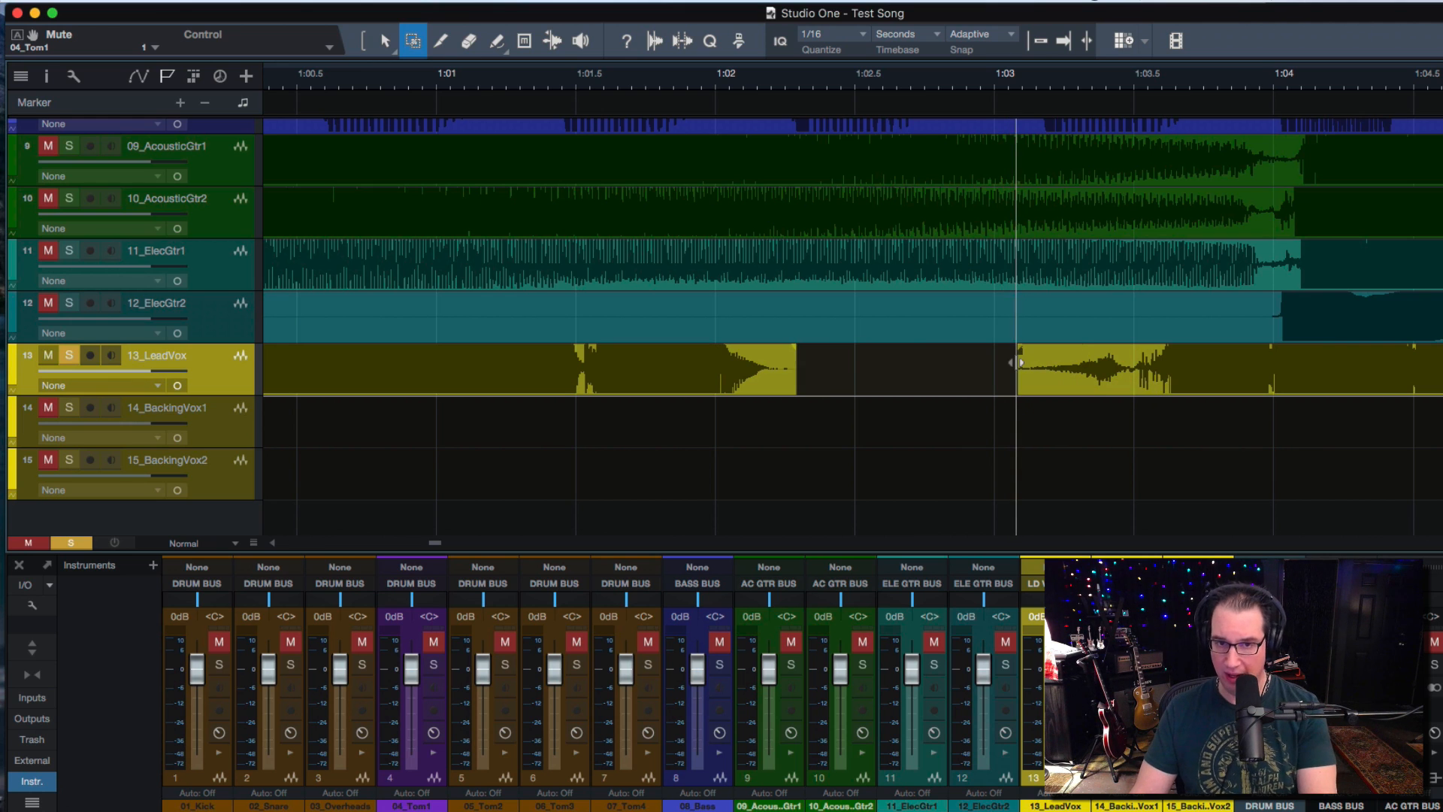
Step: Fade out the 13_LeadVox phrase from about 1:02.2 and fade in the next one until about 1:03.2
{"action": "key", "text": "1"}
{"action": "left_click", "coordinate": [767, 360]}
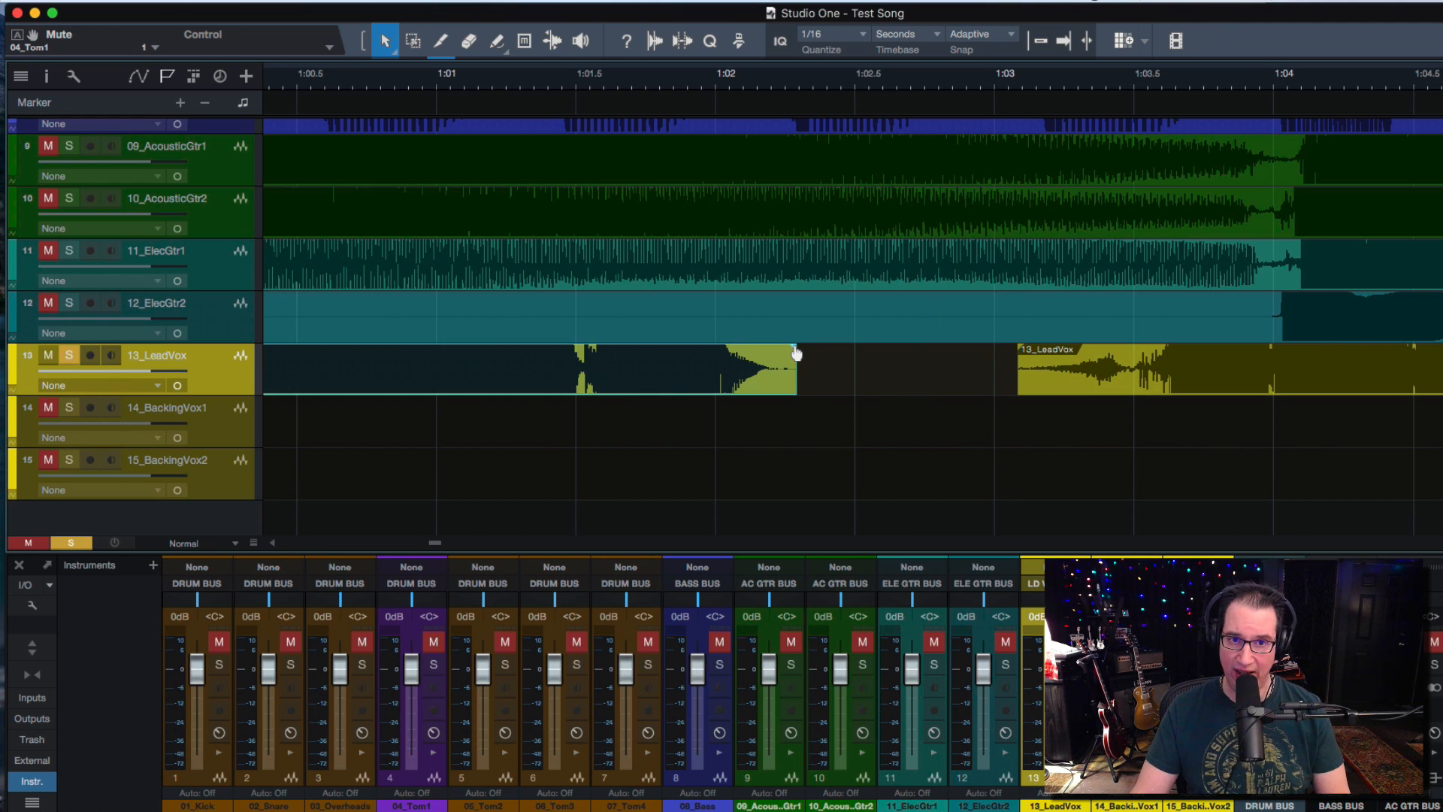
{"action": "left_click_drag", "start_coordinate": [795, 346], "coordinate": [762, 359]}
{"action": "mouse_move", "coordinate": [1022, 351]}
{"action": "left_mouse_down"}
{"action": "mouse_move", "coordinate": [1057, 344]}
{"action": "mouse_move", "coordinate": [1040, 347]}
{"action": "left_mouse_up"}
Step: Extend the end of the faded-out 13_LeadVox phrase to meet the next one, and trim it back to about 1:02.3
{"action": "left_click_drag", "start_coordinate": [800, 369], "coordinate": [1016, 374]}
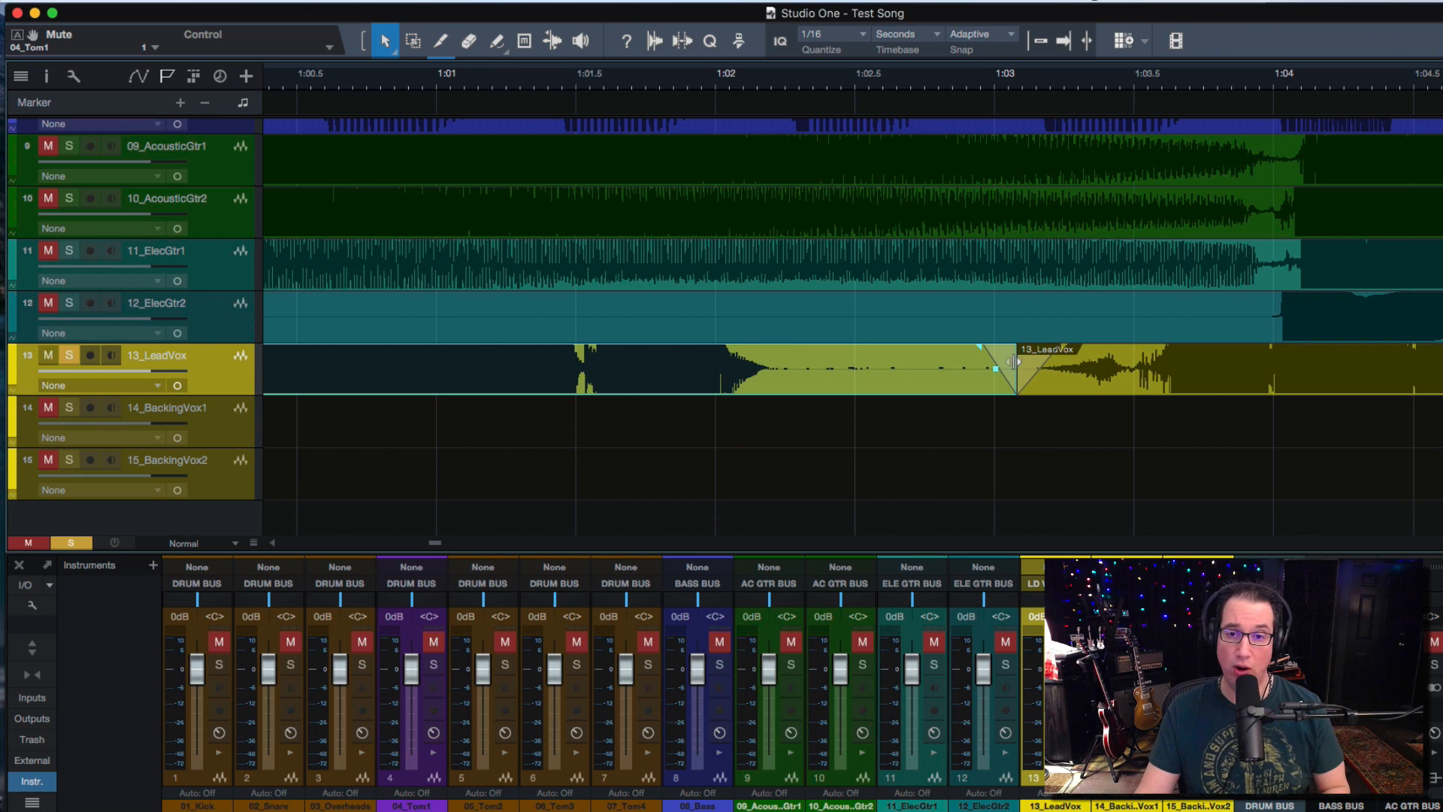
{"action": "left_click_drag", "start_coordinate": [1016, 361], "coordinate": [808, 388]}
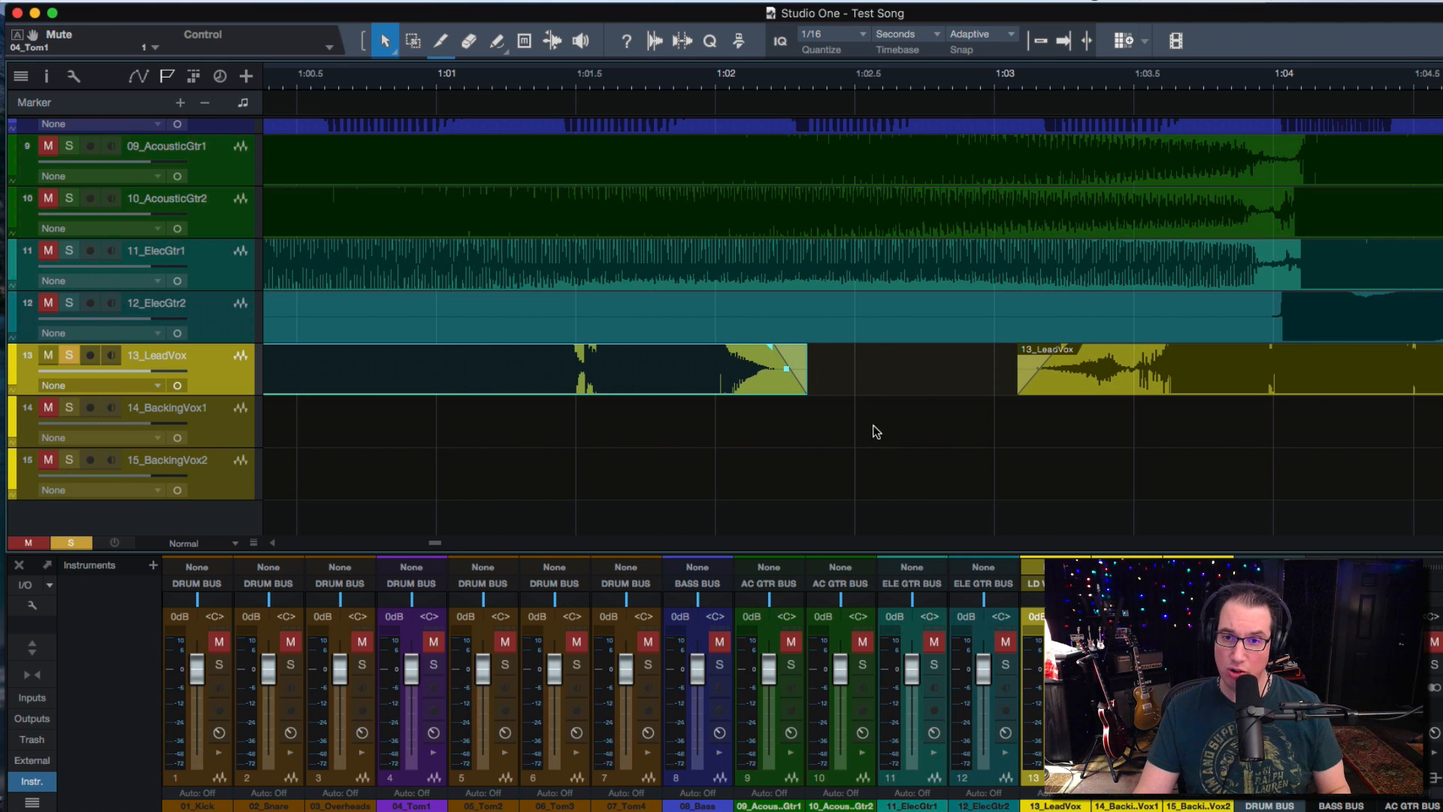
Step: Examine the rest of 13_LeadVox for noisy gaps between phrases, including the one around 1:09.5
{"action": "key", "text": "w"}
{"action": "key", "text": "w"}
{"action": "key", "text": "w"}
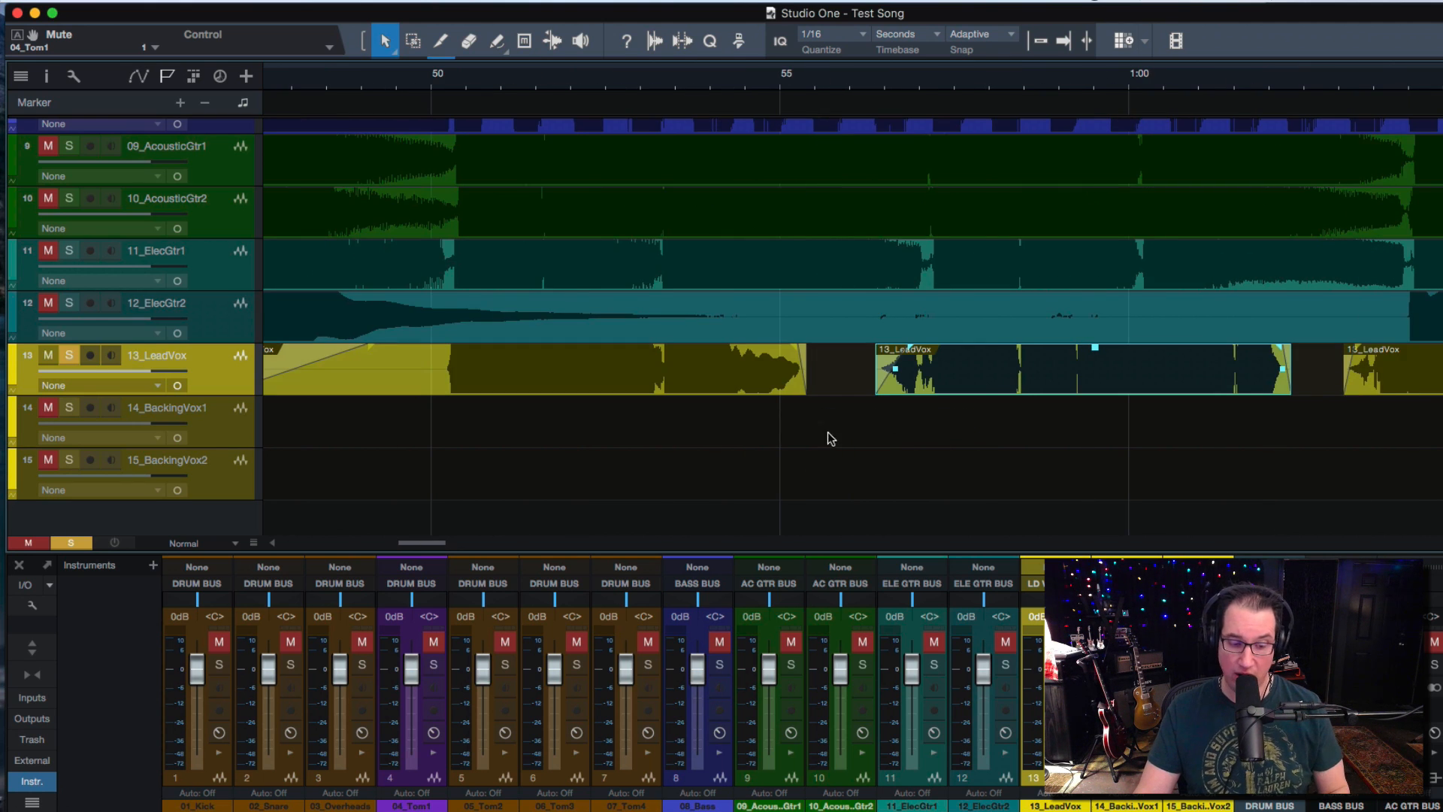
{"action": "scroll", "coordinate": [834, 436], "scroll_direction": "right", "scroll_amount": 10}
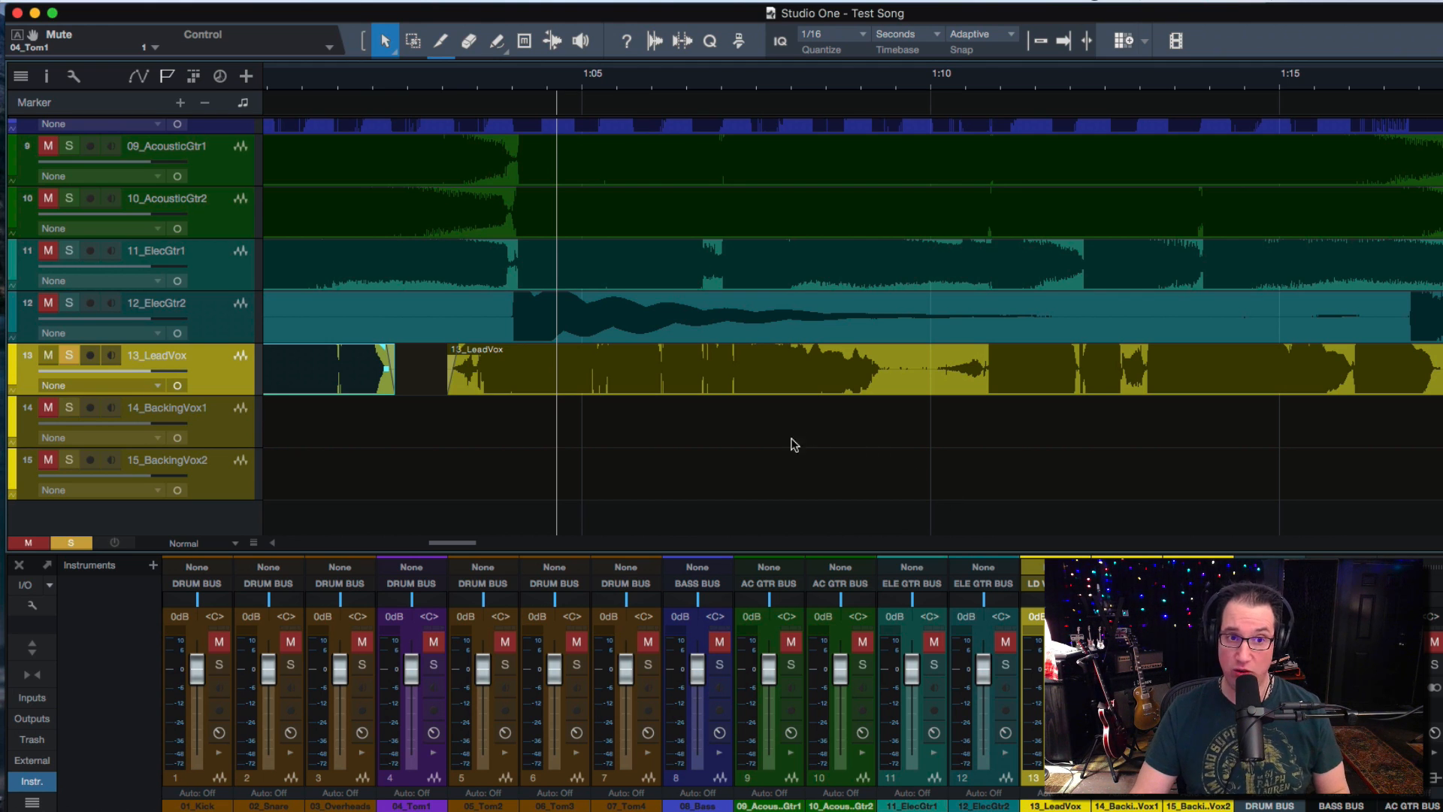
{"action": "scroll", "coordinate": [831, 441], "scroll_direction": "right", "scroll_amount": 3}
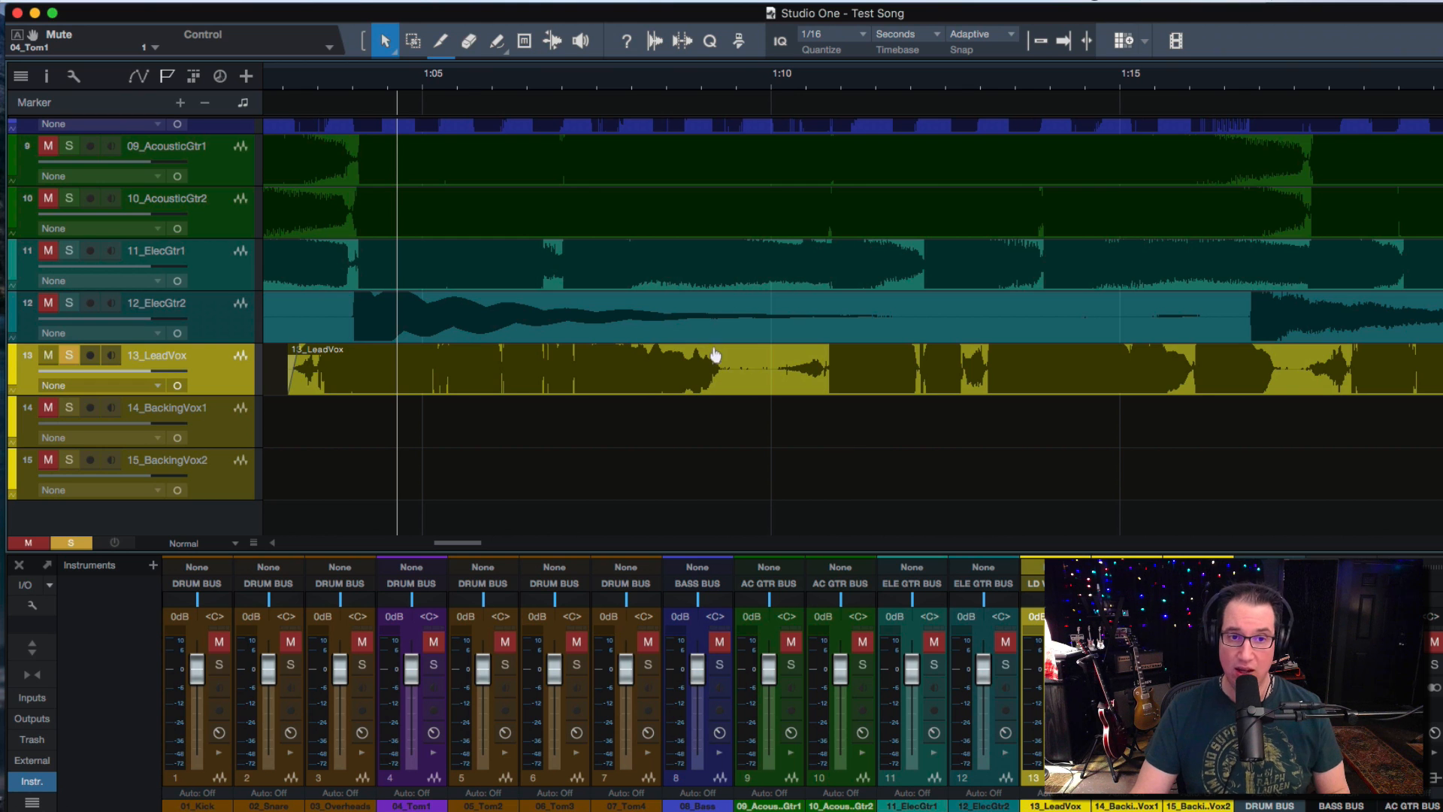
{"action": "left_click_drag", "start_coordinate": [740, 81], "coordinate": [761, 226]}
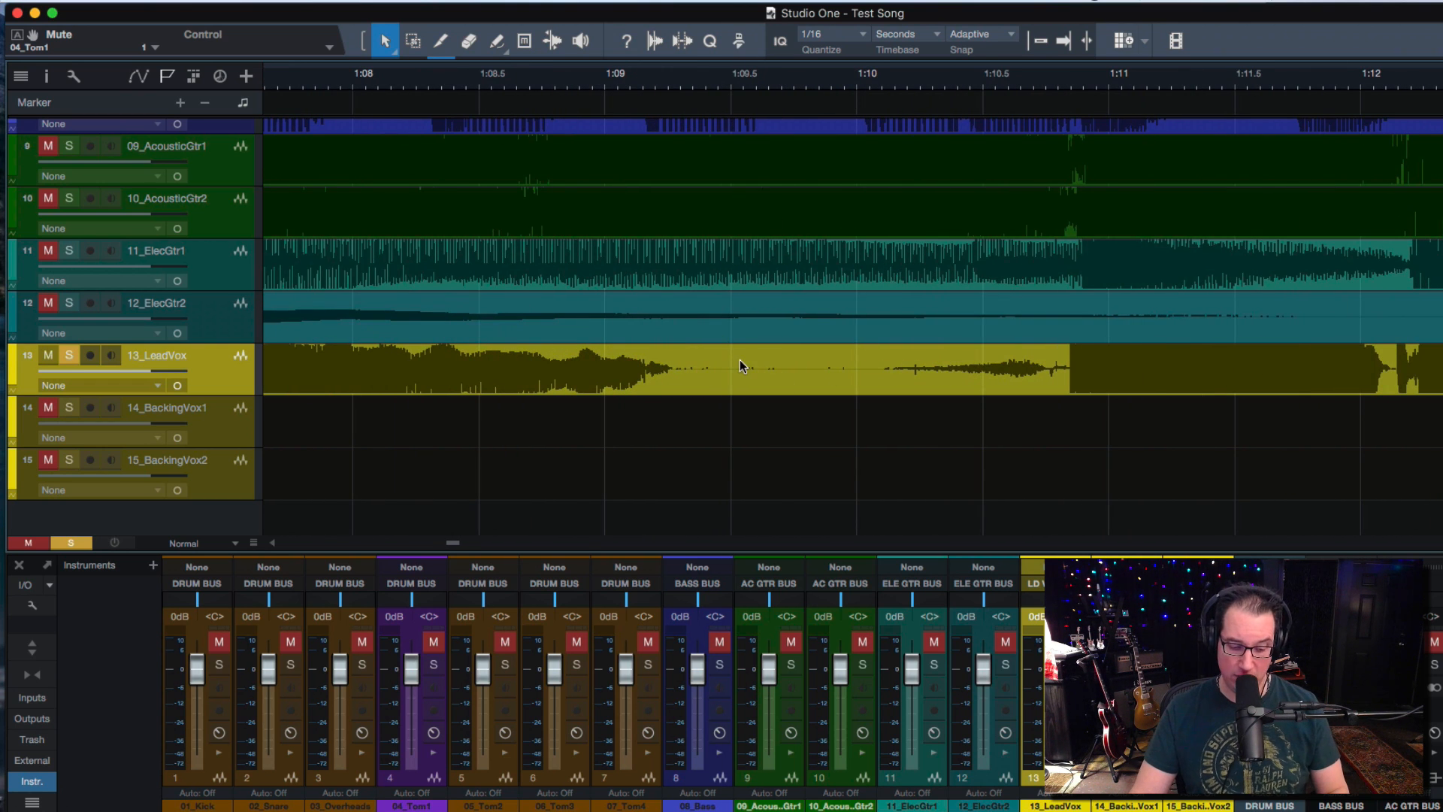
{"action": "scroll", "coordinate": [739, 359], "scroll_direction": "down", "scroll_amount": 10}
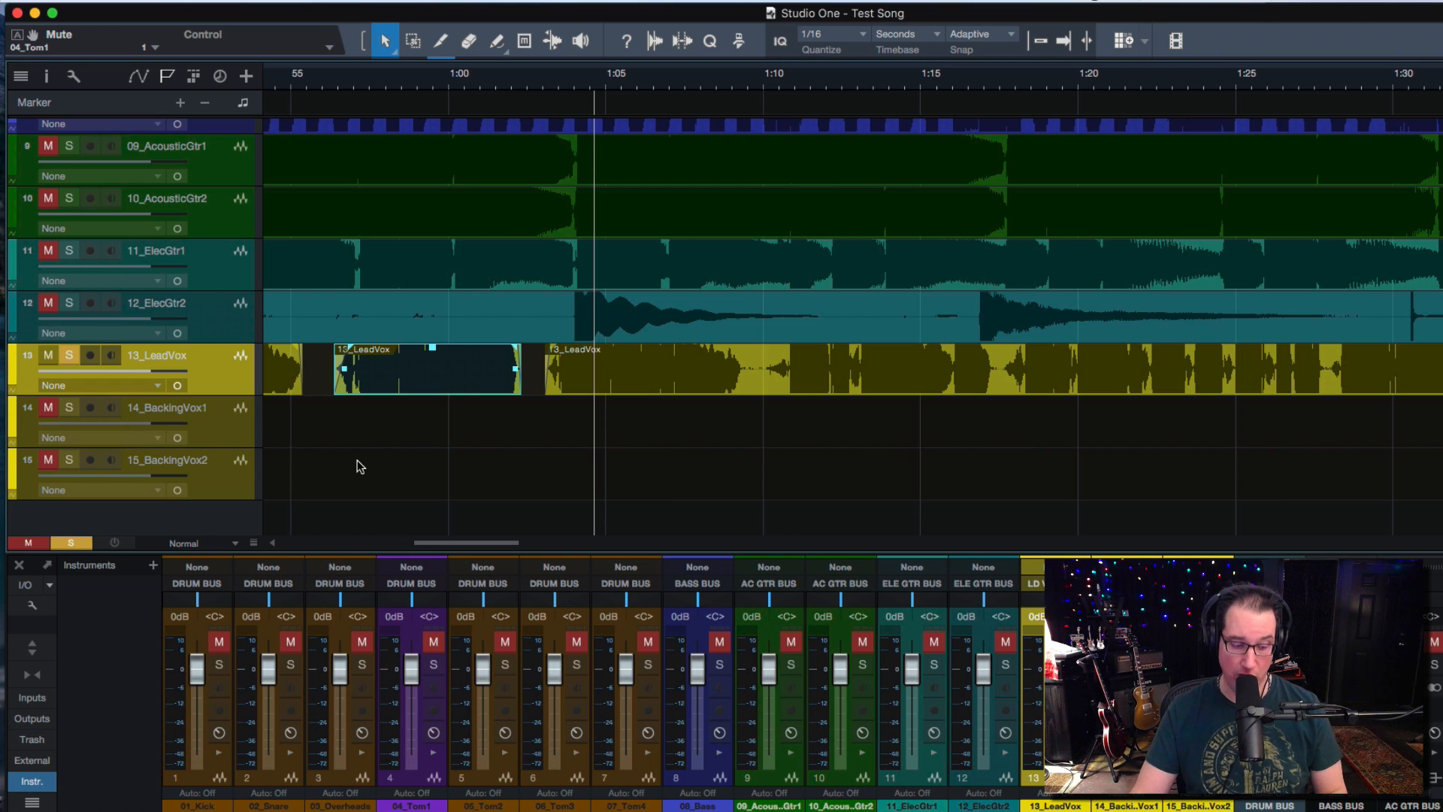
{"action": "scroll", "coordinate": [391, 476], "scroll_direction": "down", "scroll_amount": 8}
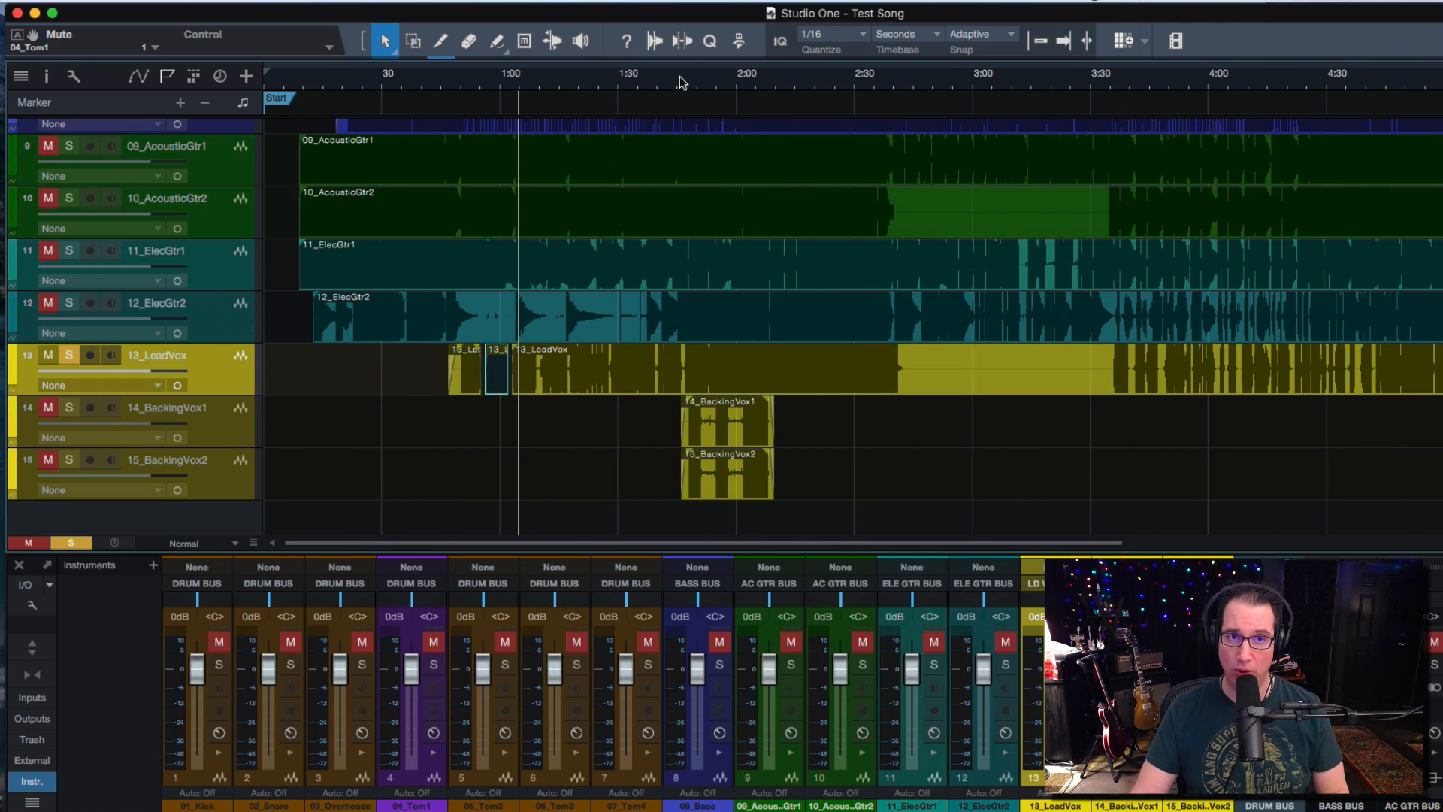
Step: Switch the solo from 13_LeadVox to 14_BackingVox1 and play its quiet section from about 1:50.5
{"action": "left_click_drag", "start_coordinate": [680, 88], "coordinate": [686, 130]}
{"action": "scroll", "coordinate": [690, 150], "scroll_direction": "up", "scroll_amount": 3}
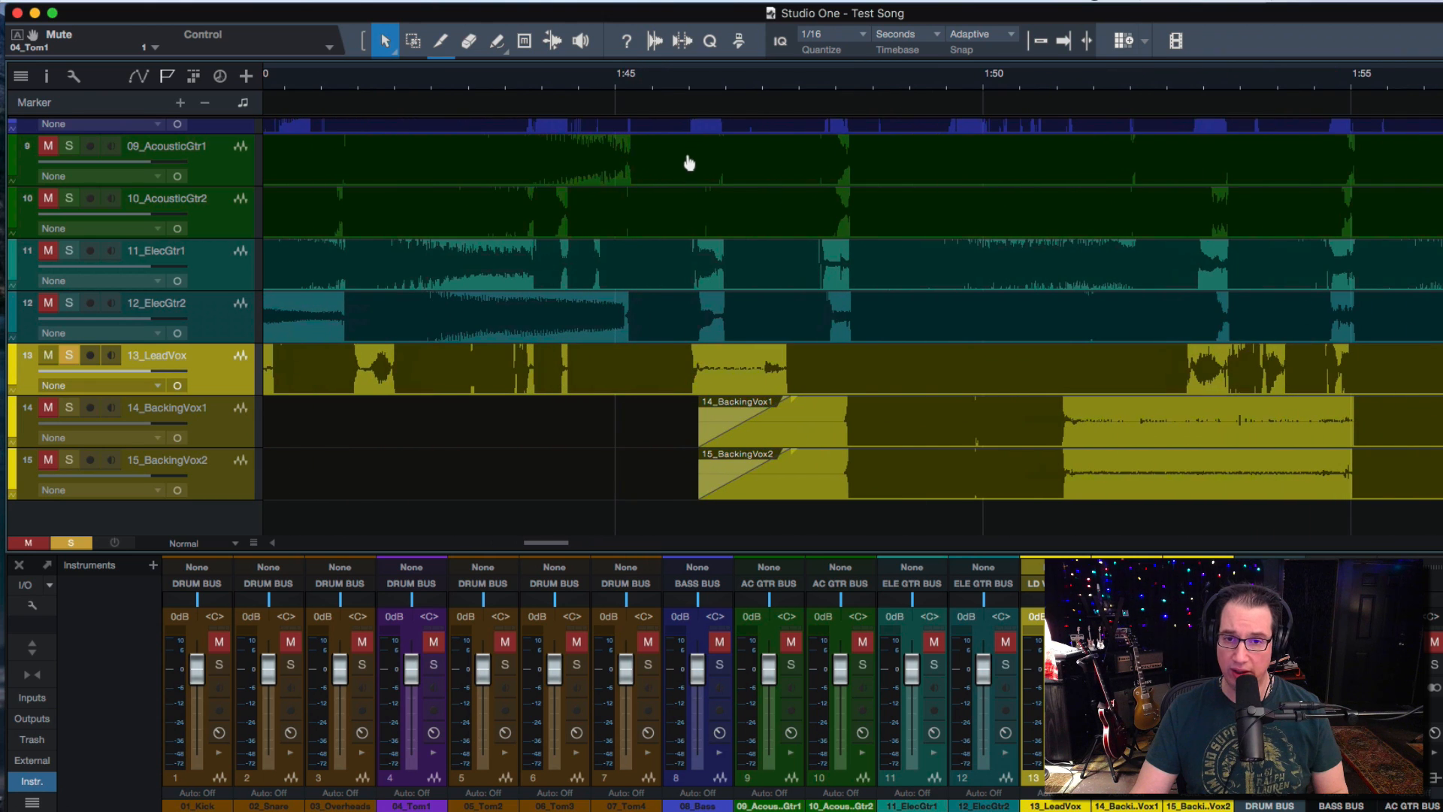
{"action": "left_click", "coordinate": [70, 350]}
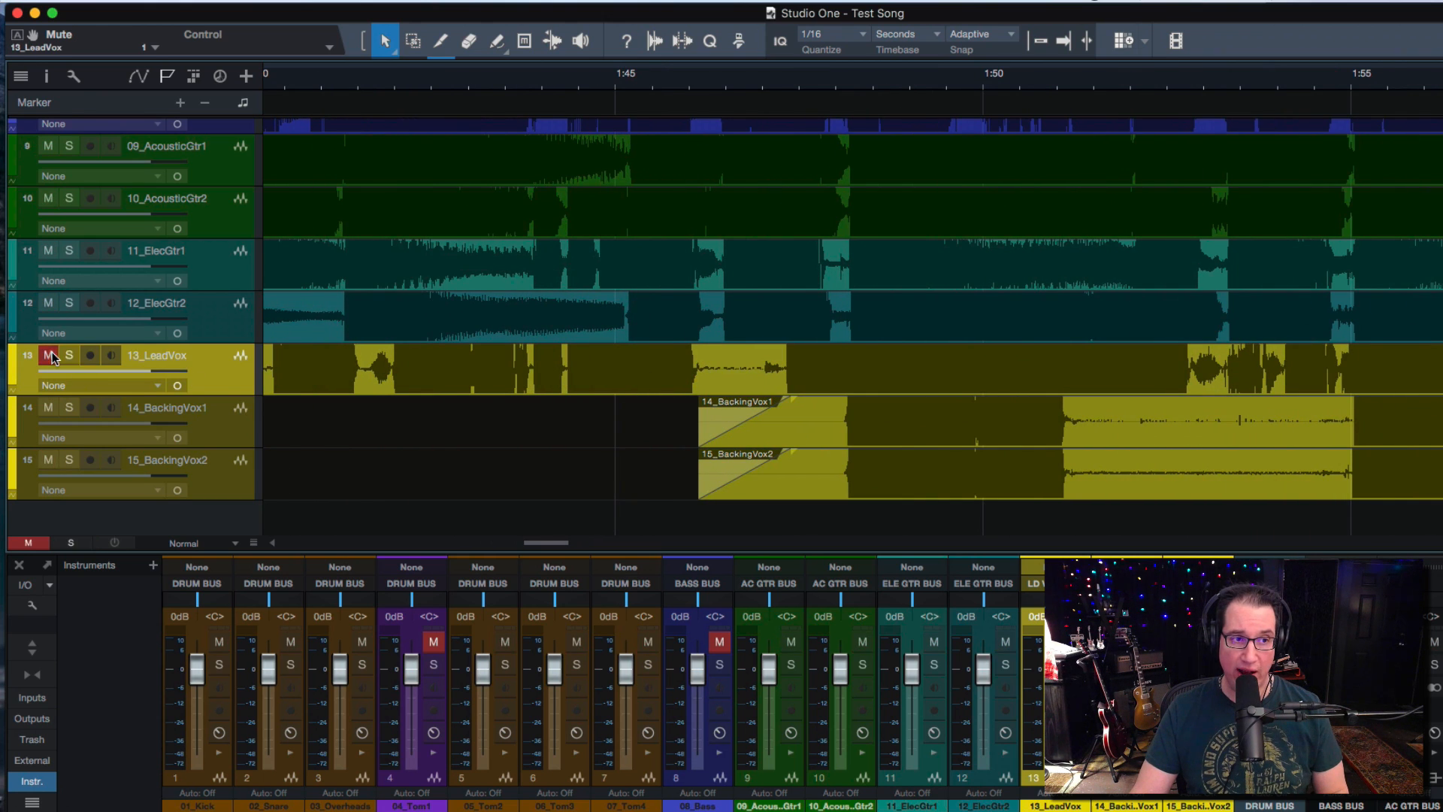
{"action": "left_click", "coordinate": [69, 407]}
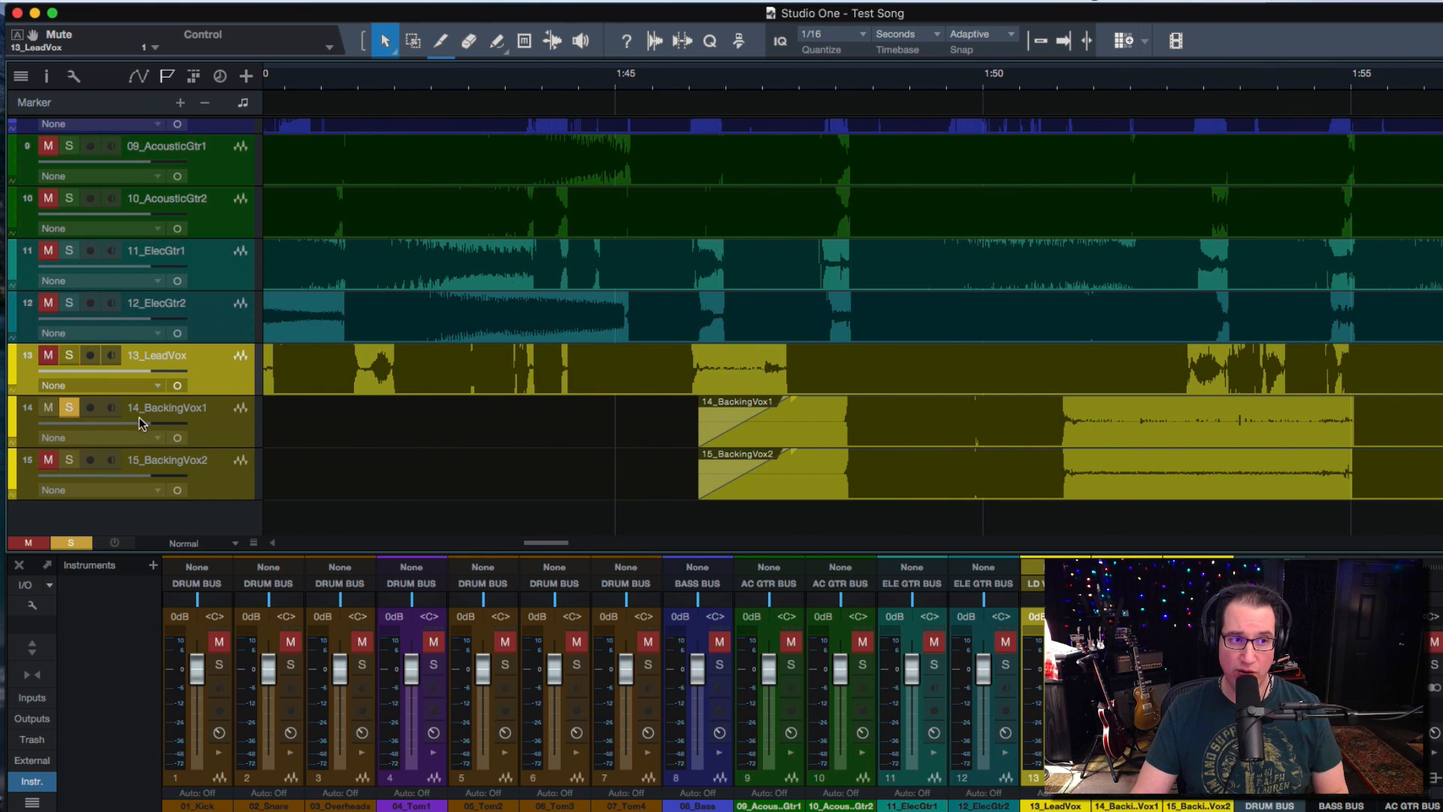
{"action": "left_click", "coordinate": [229, 426]}
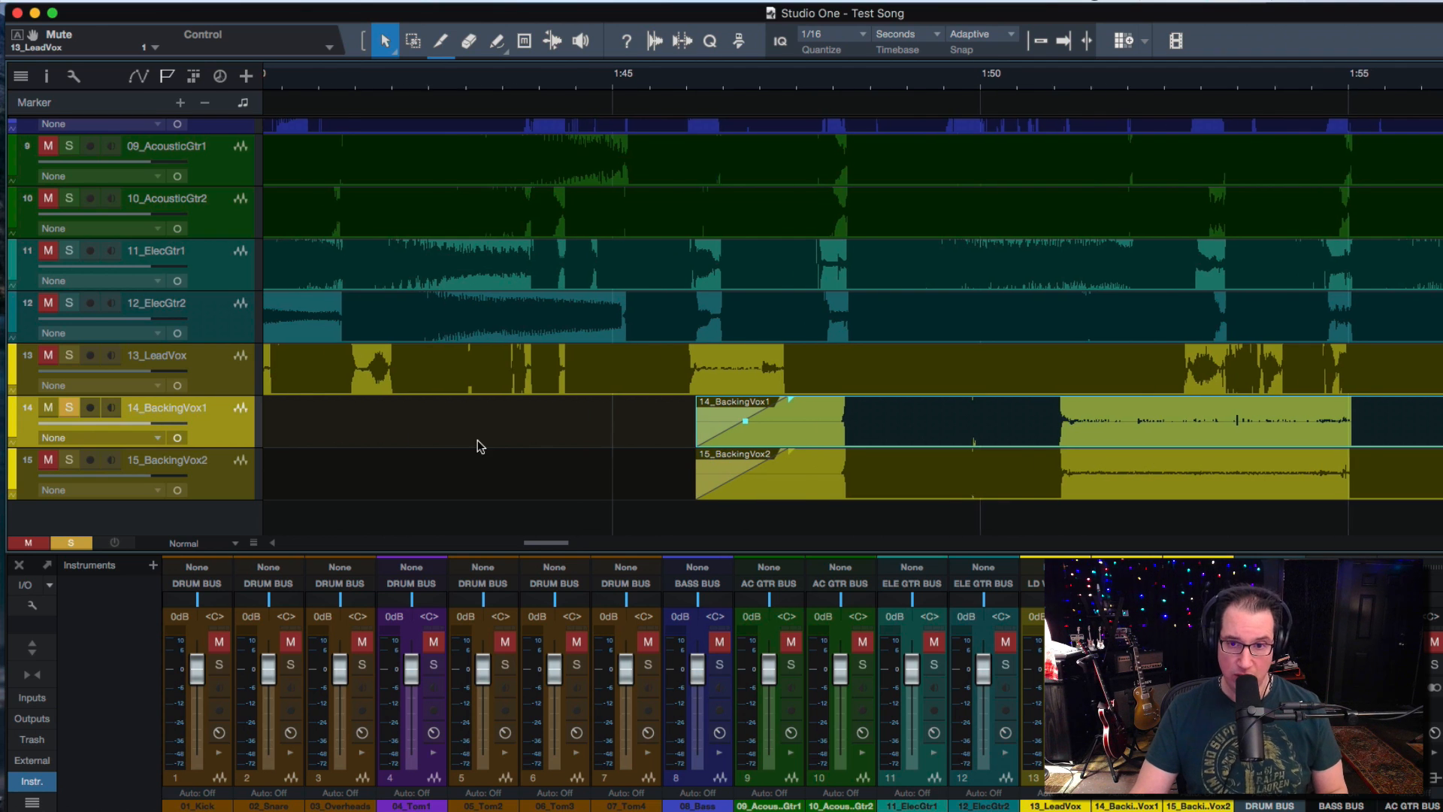
{"action": "scroll", "coordinate": [478, 447], "scroll_direction": "right", "scroll_amount": 3}
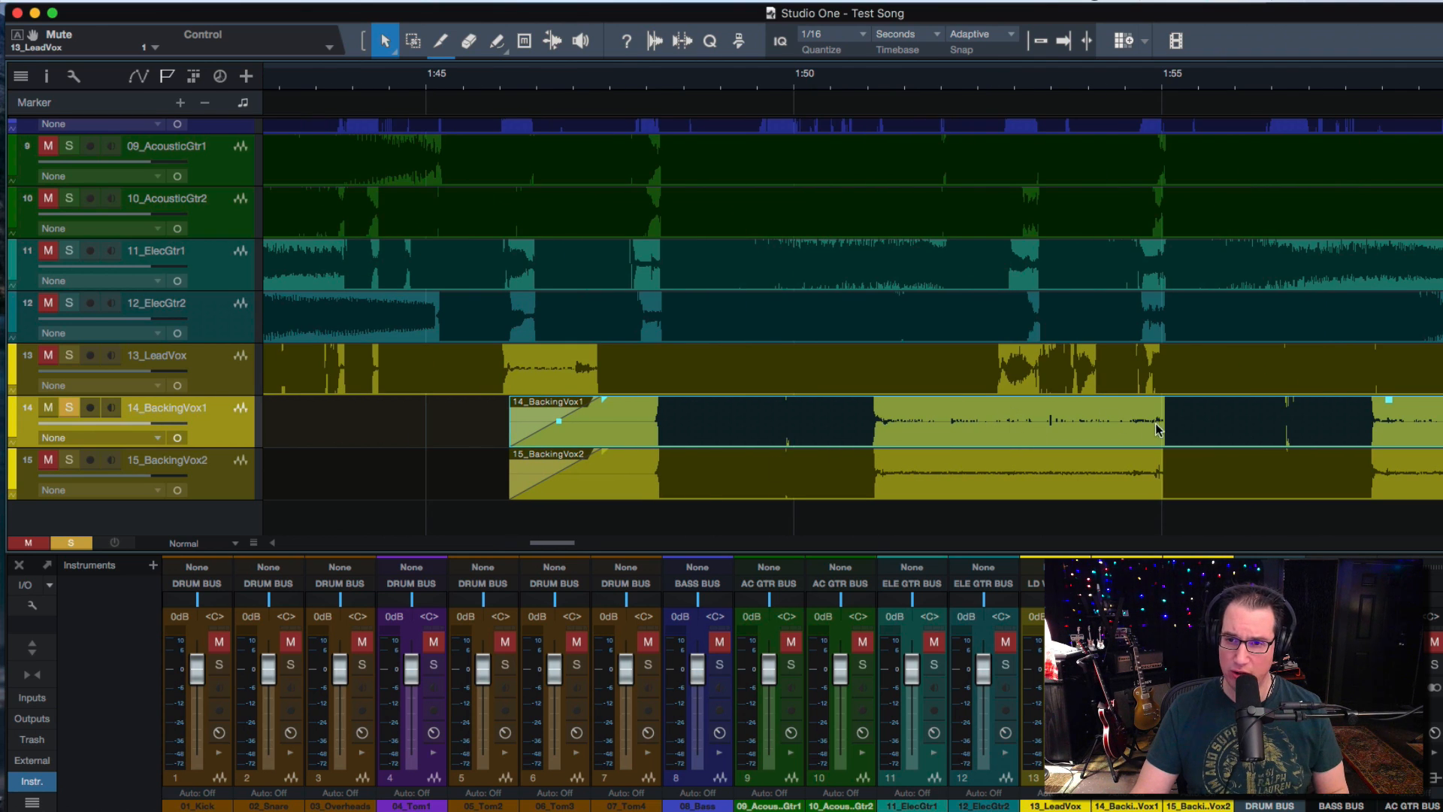
{"action": "left_click", "coordinate": [876, 75]}
{"action": "left_click", "coordinate": [829, 77]}
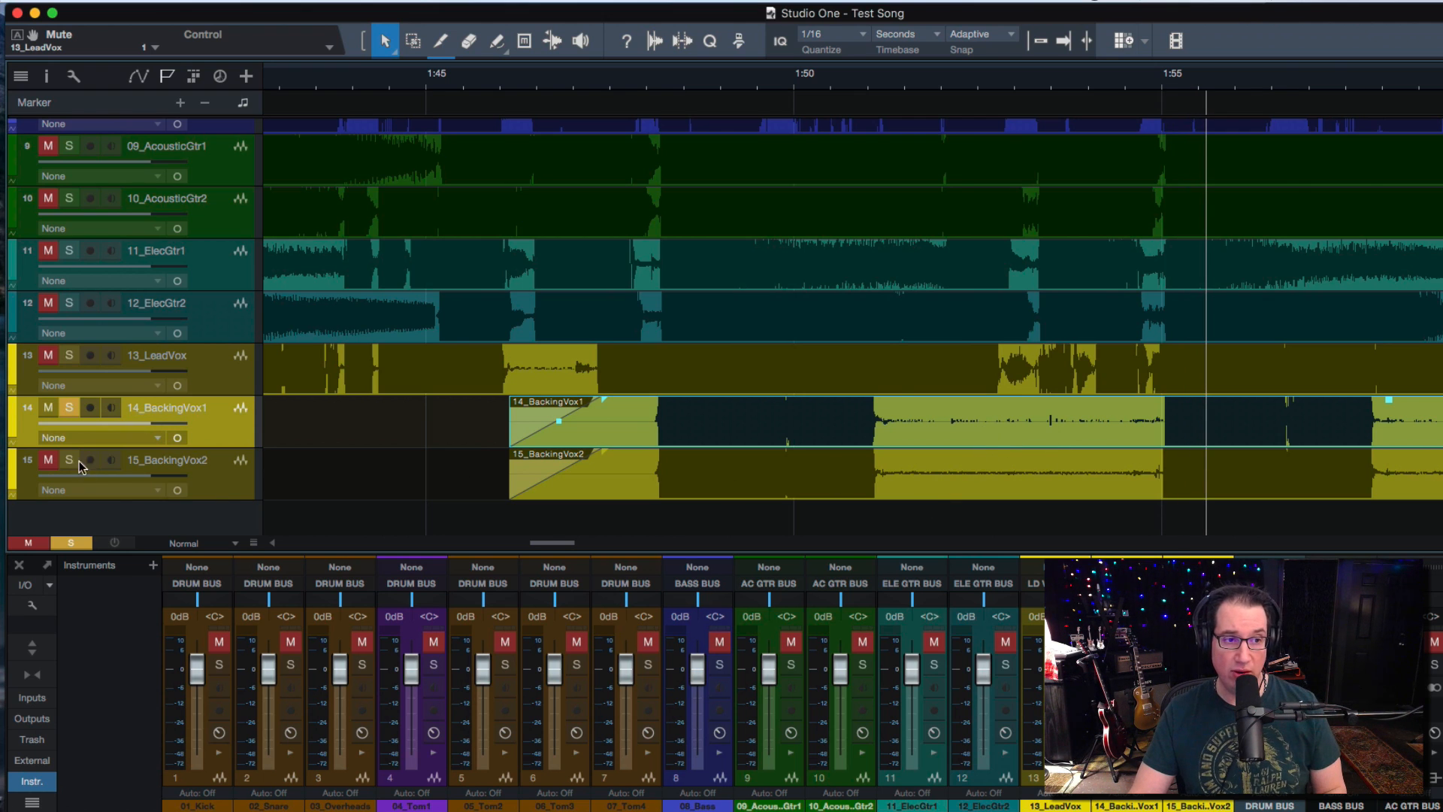
Step: Solo 15_BackingVox2 together with 14_BackingVox1 and play the quiet section of both from about 1:50.8
{"action": "left_click", "coordinate": [48, 459]}
{"action": "left_click", "coordinate": [70, 459]}
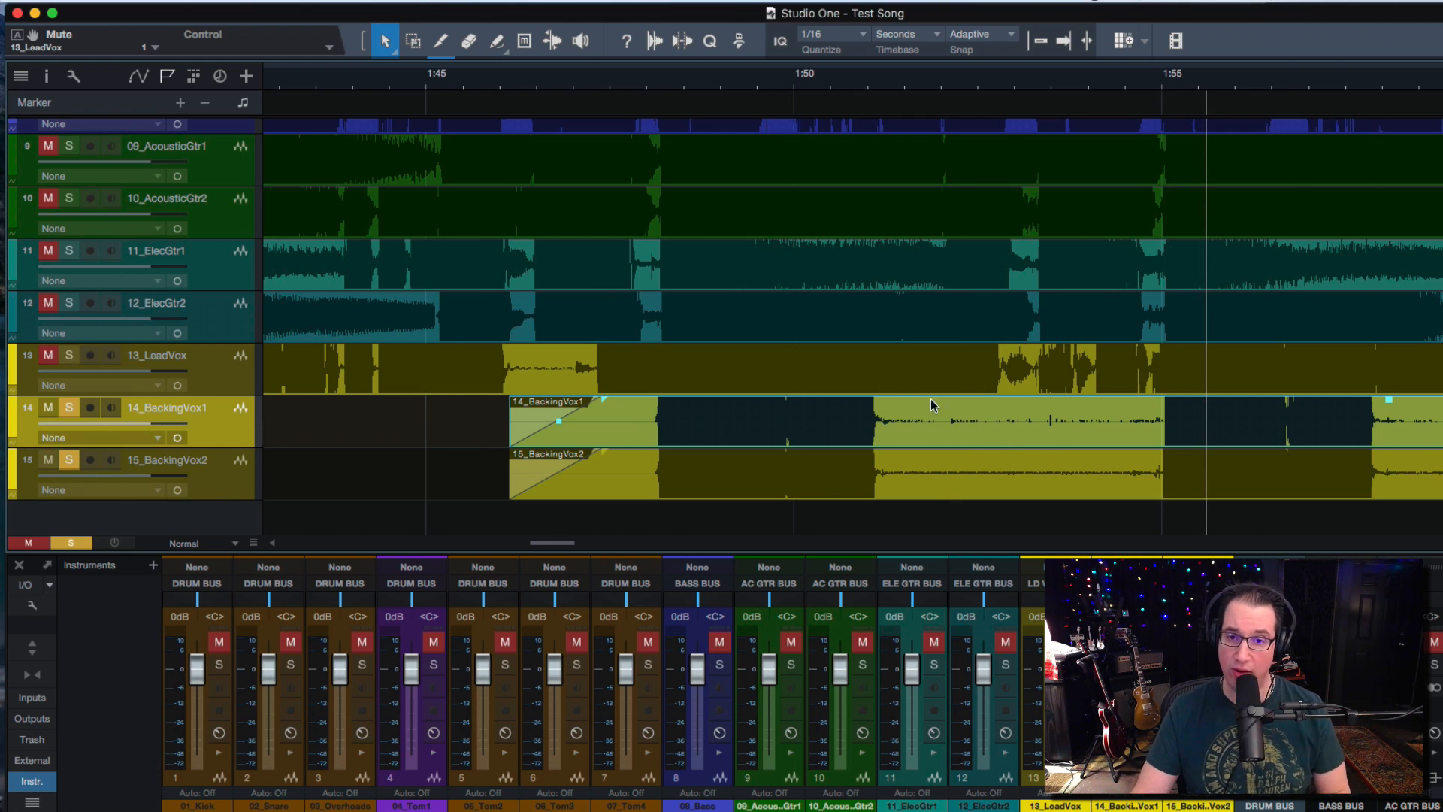
{"action": "left_click", "coordinate": [854, 83]}
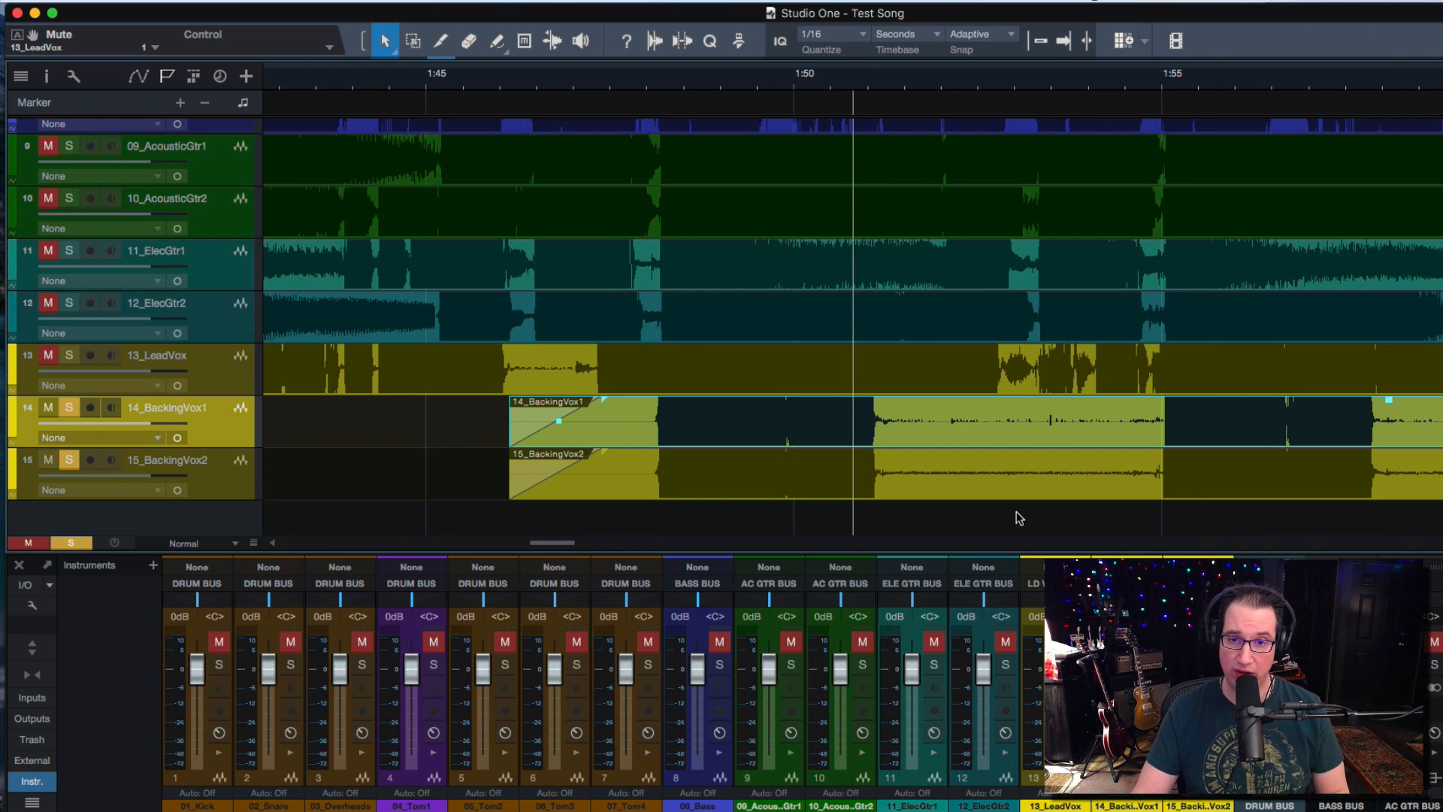
{"action": "key", "text": "space"}
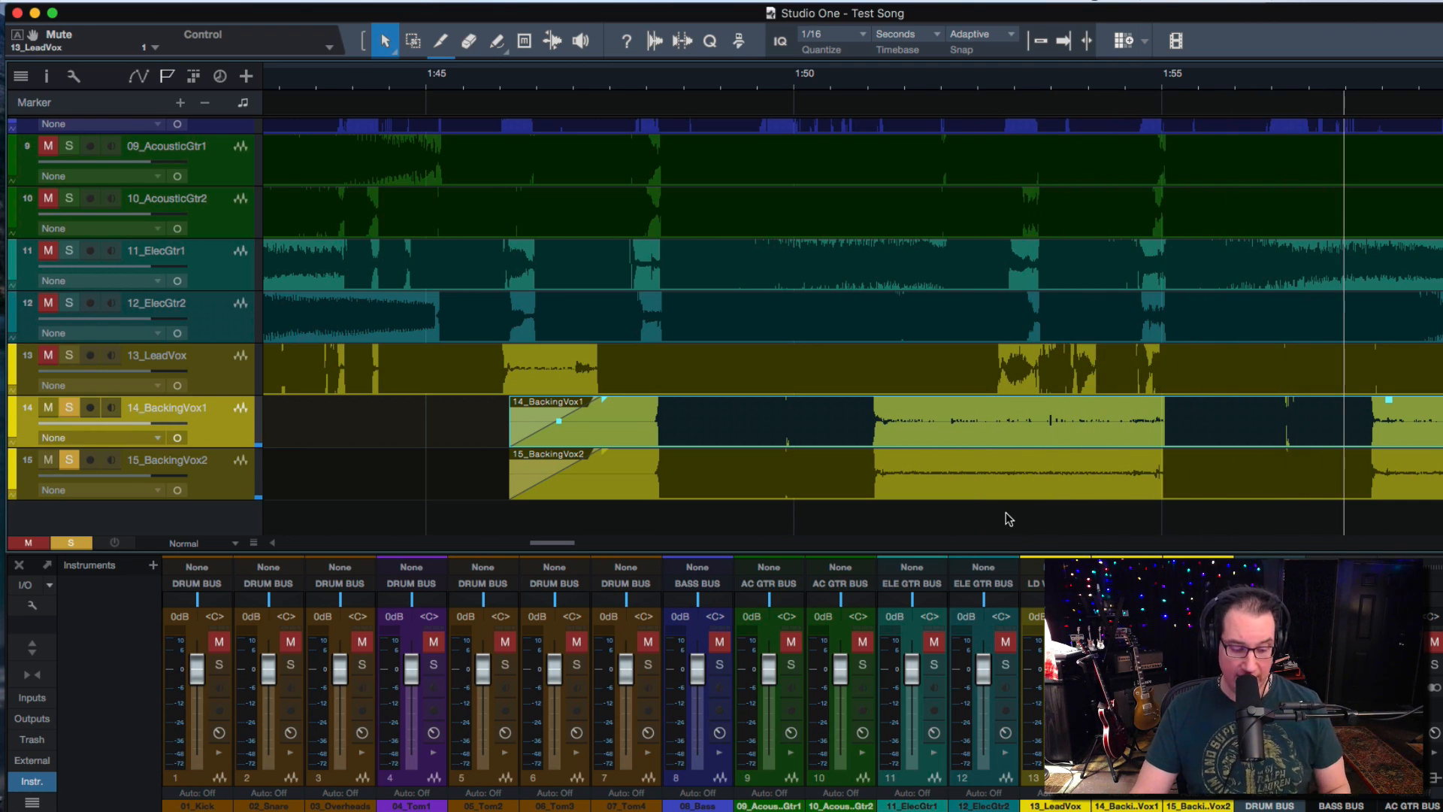
{"action": "key", "text": "w"}
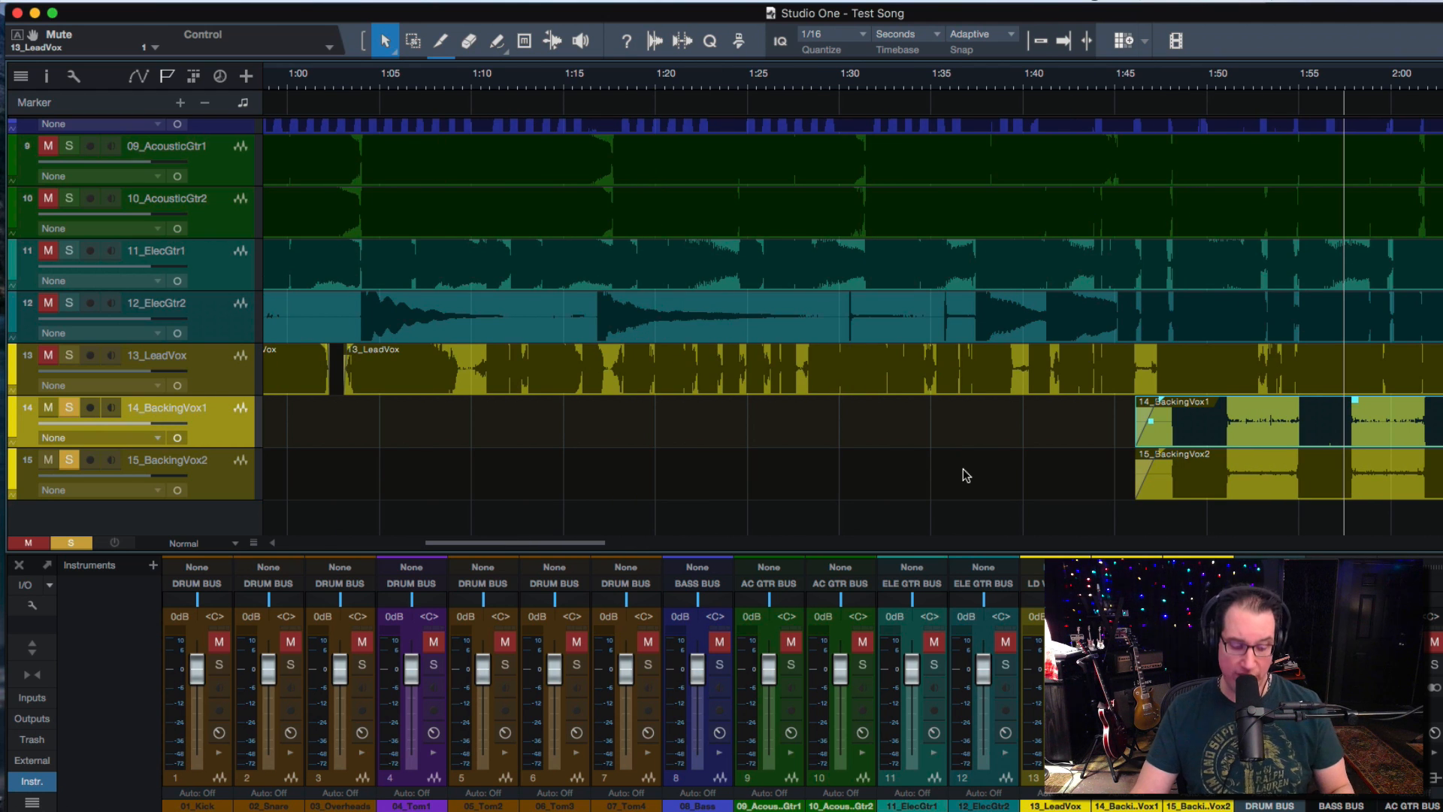
Step: Delete the quiet section of 14_BackingVox1 and 15_BackingVox2 from about 1:51.3 to 1:54.9
{"action": "scroll", "coordinate": [958, 472], "scroll_direction": "right", "scroll_amount": 5}
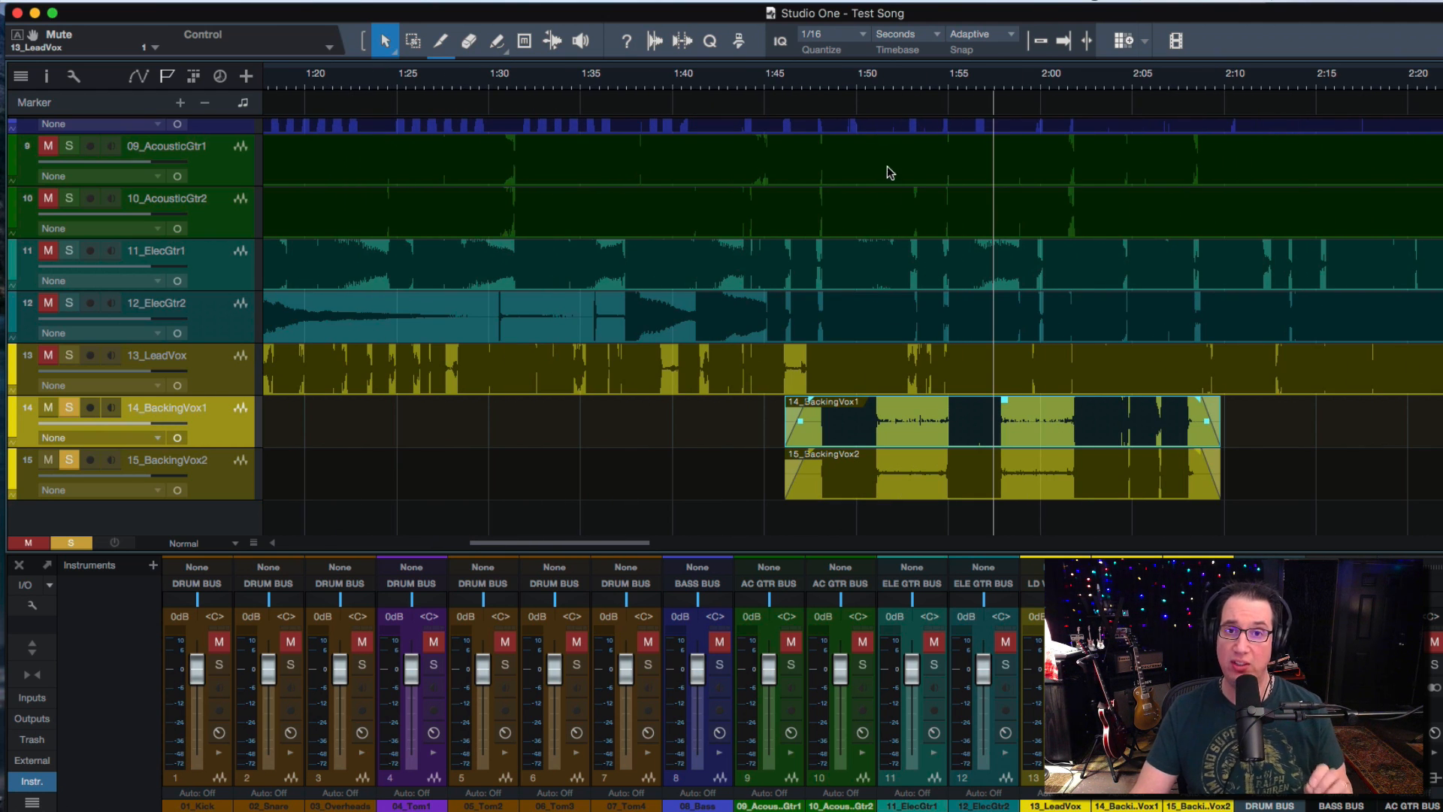
{"action": "left_click_drag", "start_coordinate": [850, 83], "coordinate": [848, 119]}
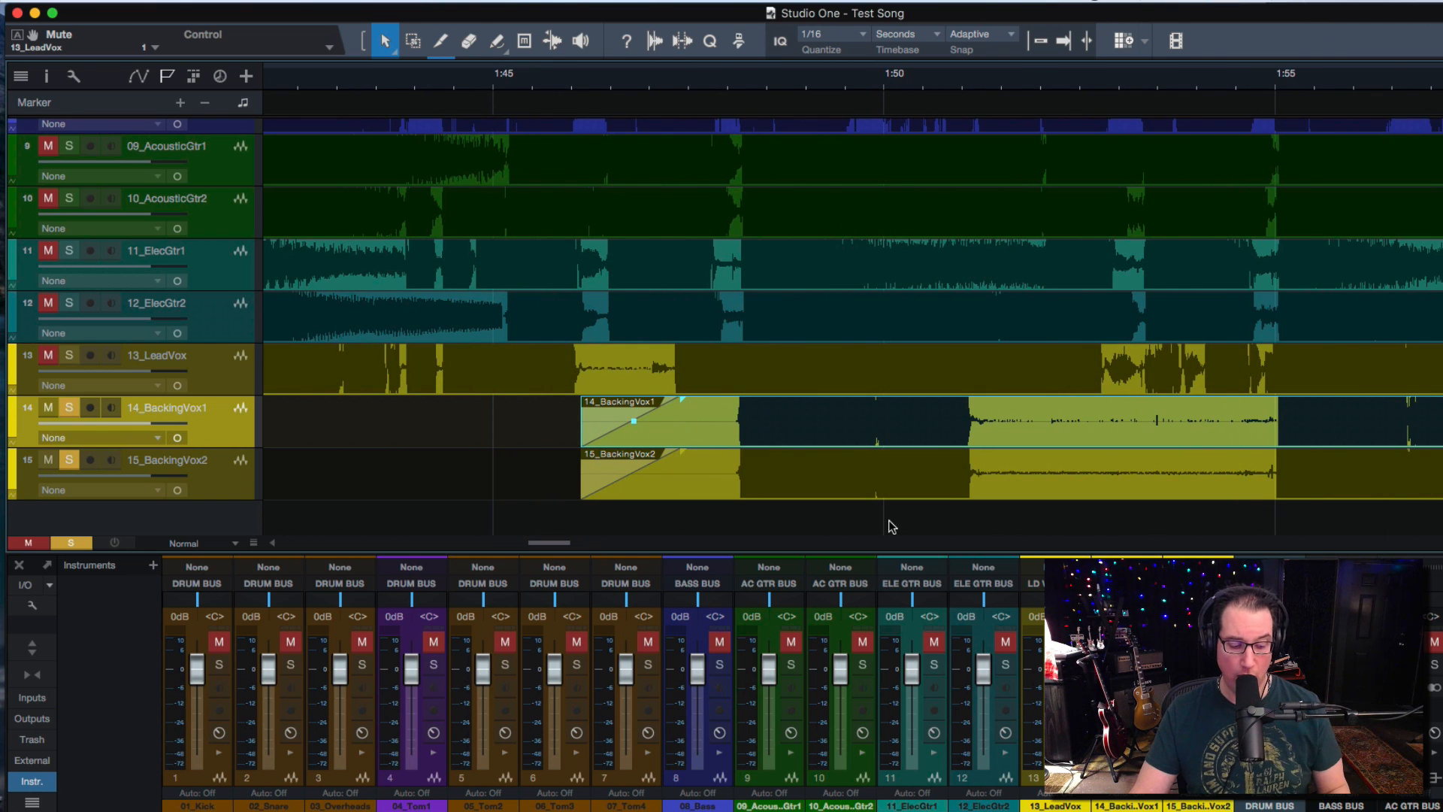
{"action": "scroll", "coordinate": [902, 534], "scroll_direction": "right", "scroll_amount": 3}
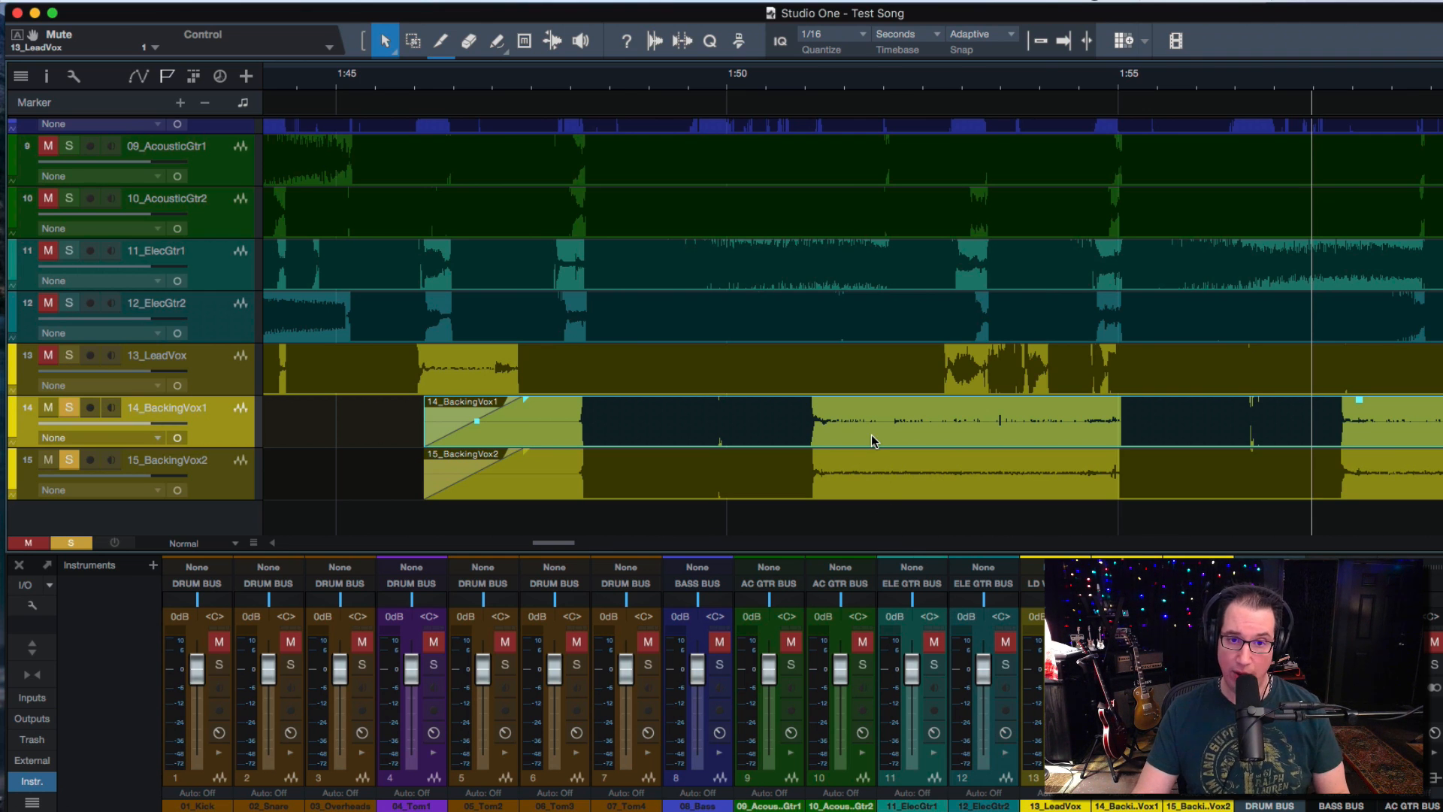
{"action": "key", "text": "2"}
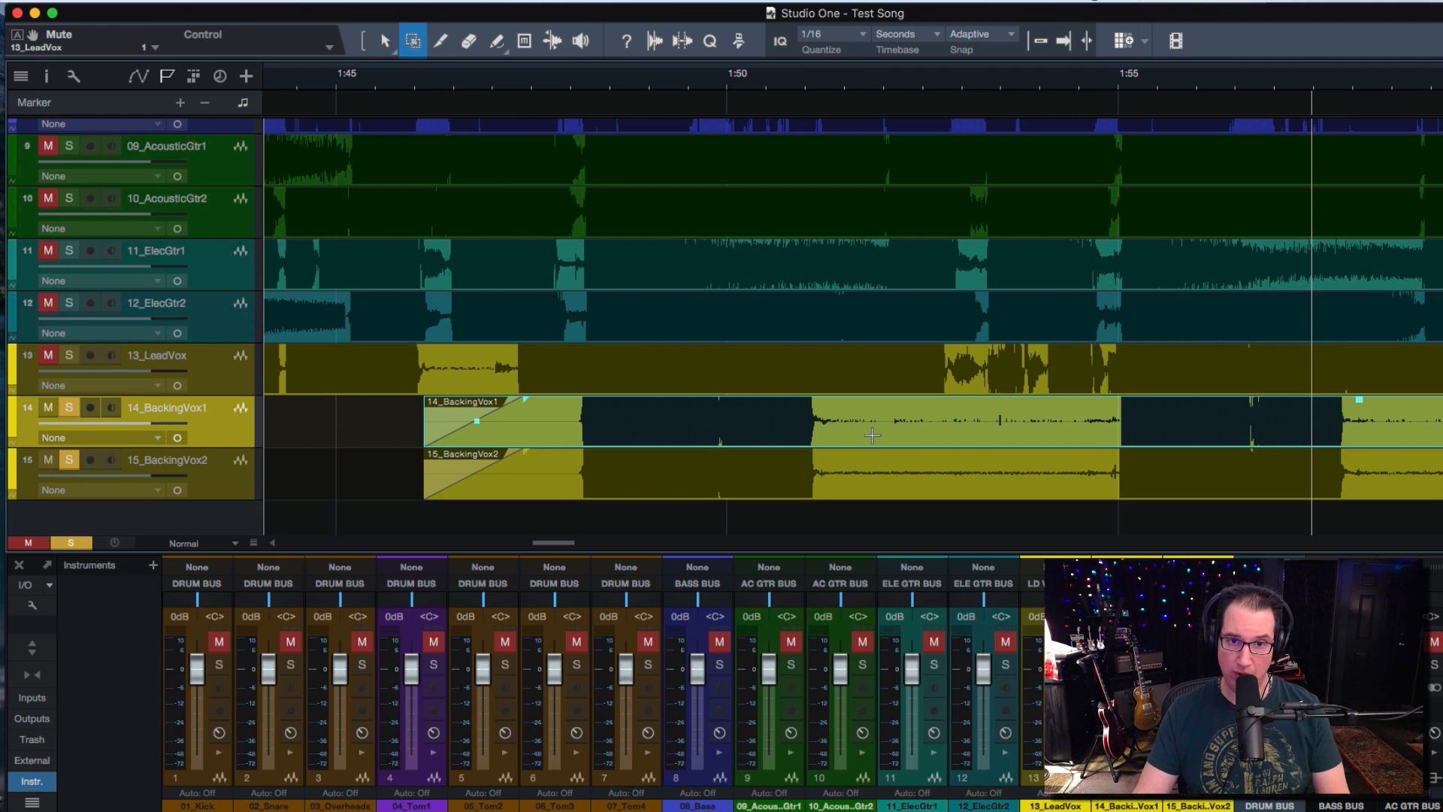
{"action": "left_click_drag", "start_coordinate": [833, 443], "coordinate": [1109, 458]}
{"action": "key", "text": "Delete"}
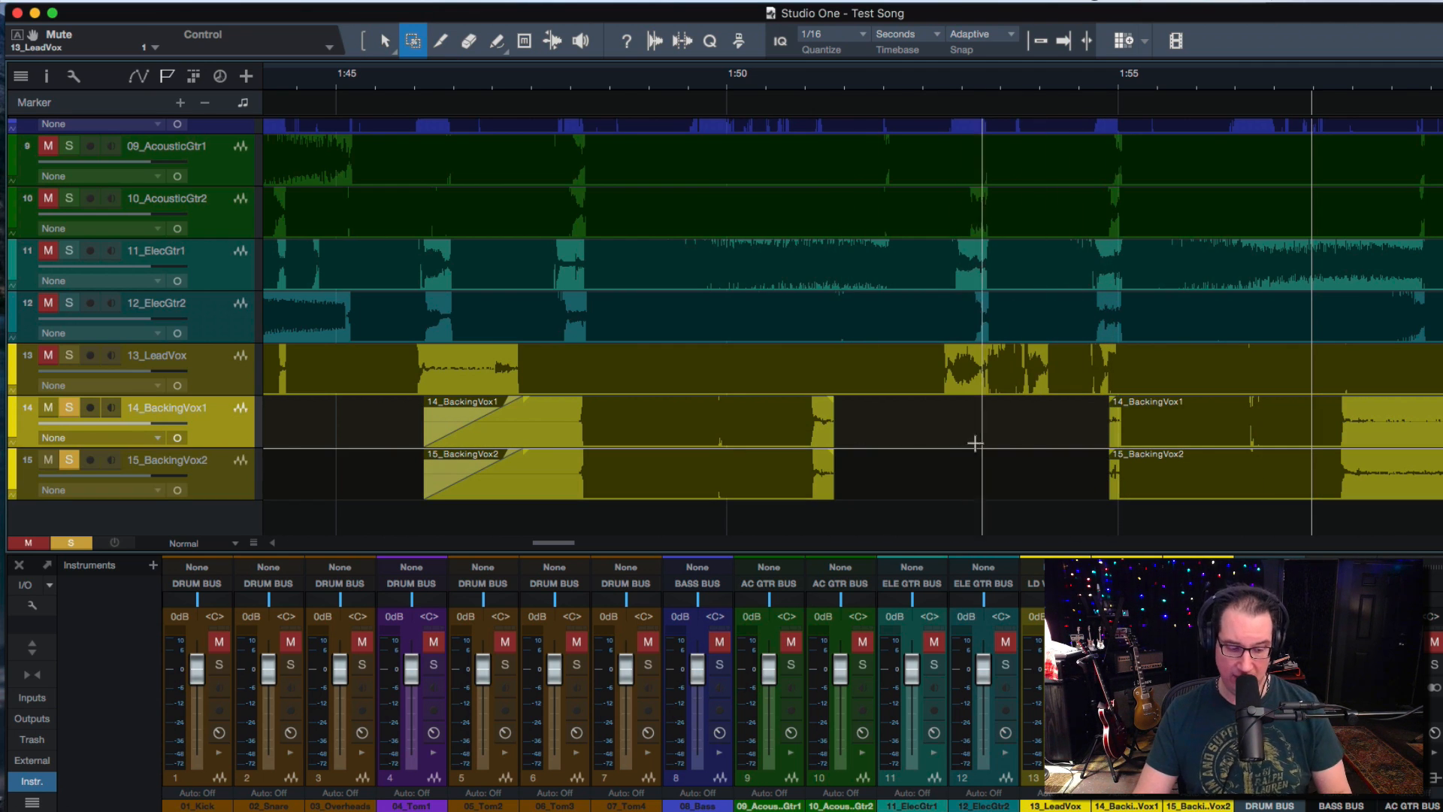
{"action": "key", "text": "1"}
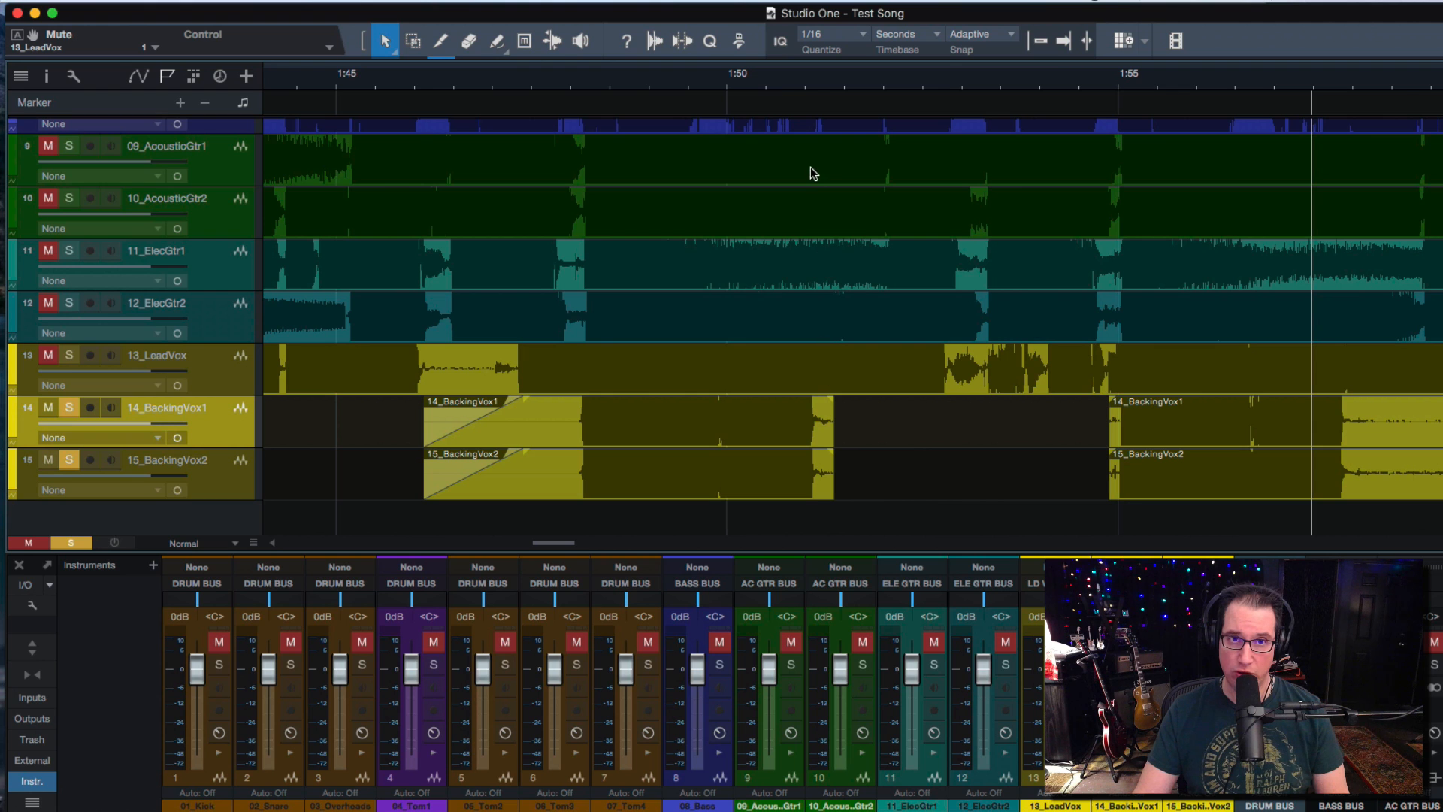
Step: Add a fade-out to the end of both first backing vocal clips, just before the gap at about 1:51.3
{"action": "left_click_drag", "start_coordinate": [816, 78], "coordinate": [817, 115]}
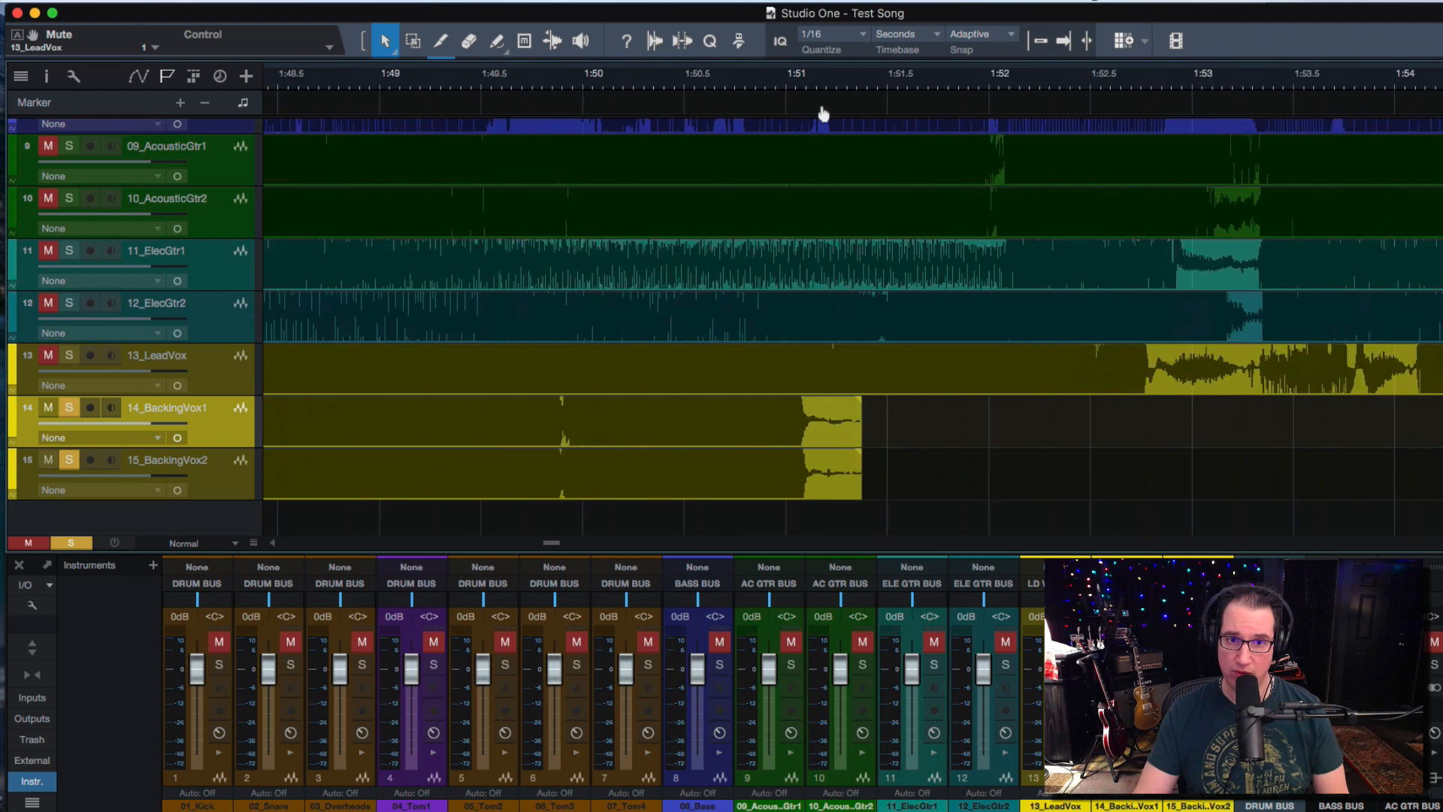
{"action": "left_click", "coordinate": [854, 422]}
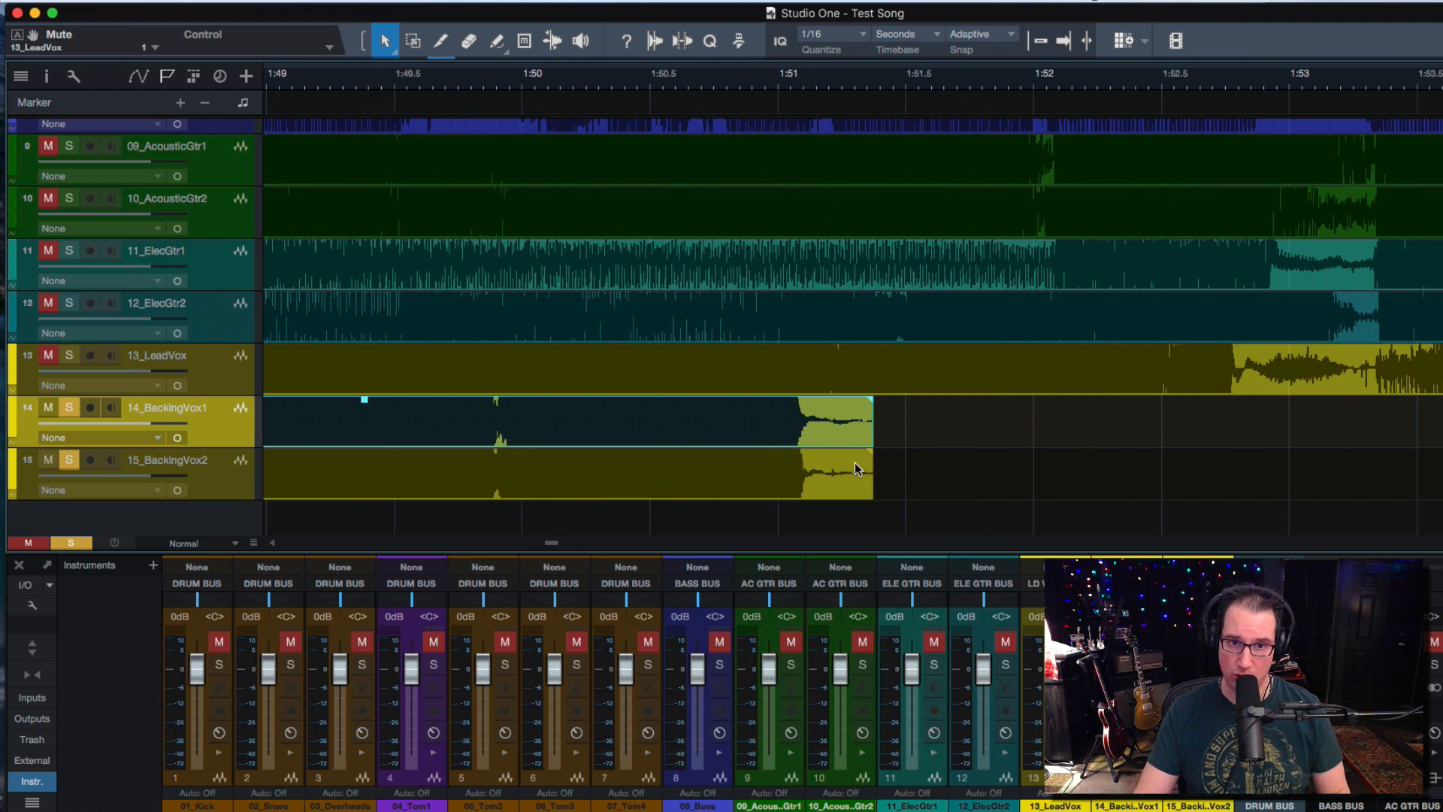
{"action": "left_click", "coordinate": [860, 459], "text": "shift"}
{"action": "left_click_drag", "start_coordinate": [870, 460], "coordinate": [810, 460]}
Step: Add a short fade-in to the start of both backing vocal clips at about 1:54.9
{"action": "scroll", "coordinate": [1040, 444], "scroll_direction": "right", "scroll_amount": 5}
{"action": "scroll", "coordinate": [1040, 449], "scroll_direction": "right", "scroll_amount": 5}
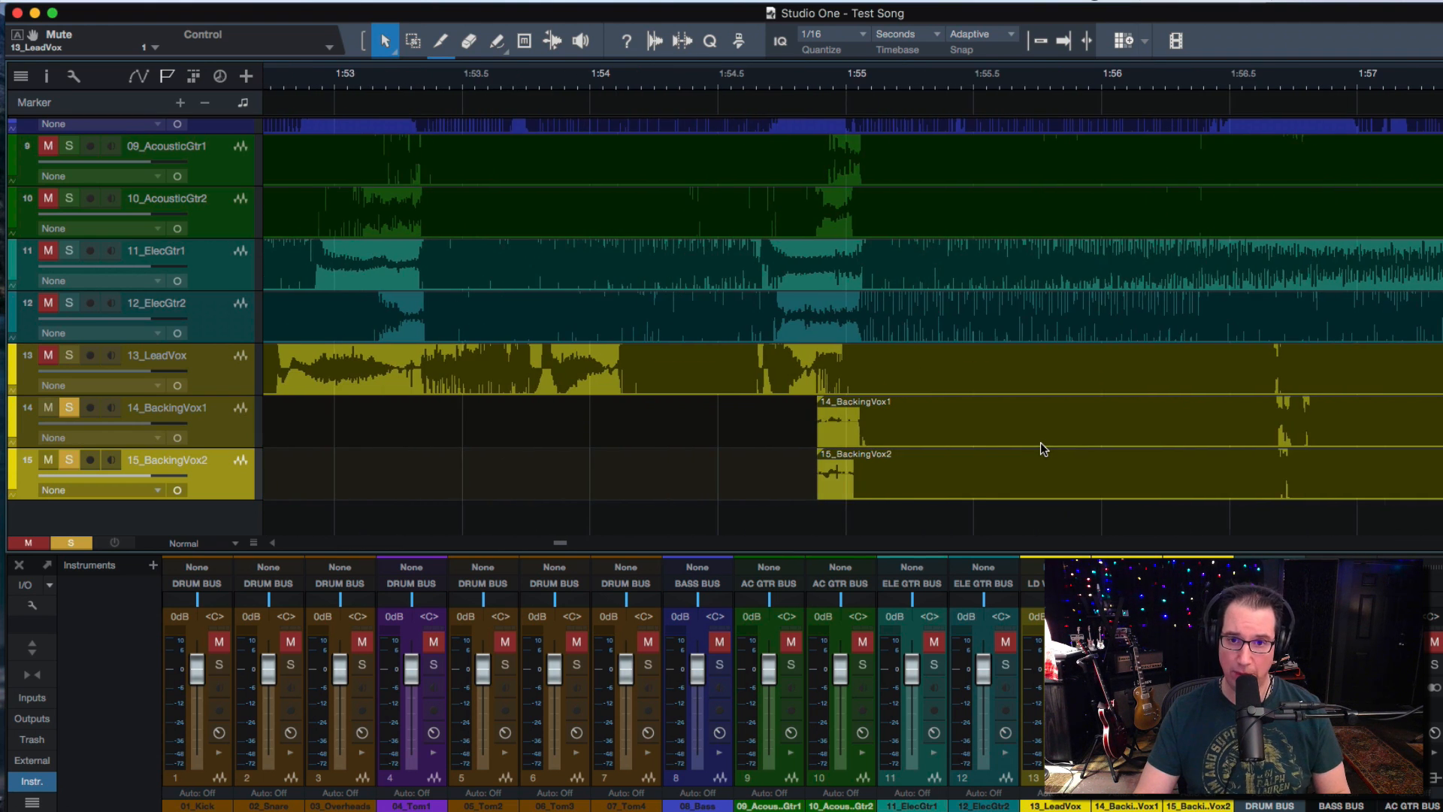
{"action": "left_click", "coordinate": [840, 424]}
{"action": "left_click", "coordinate": [832, 481], "text": "shift"}
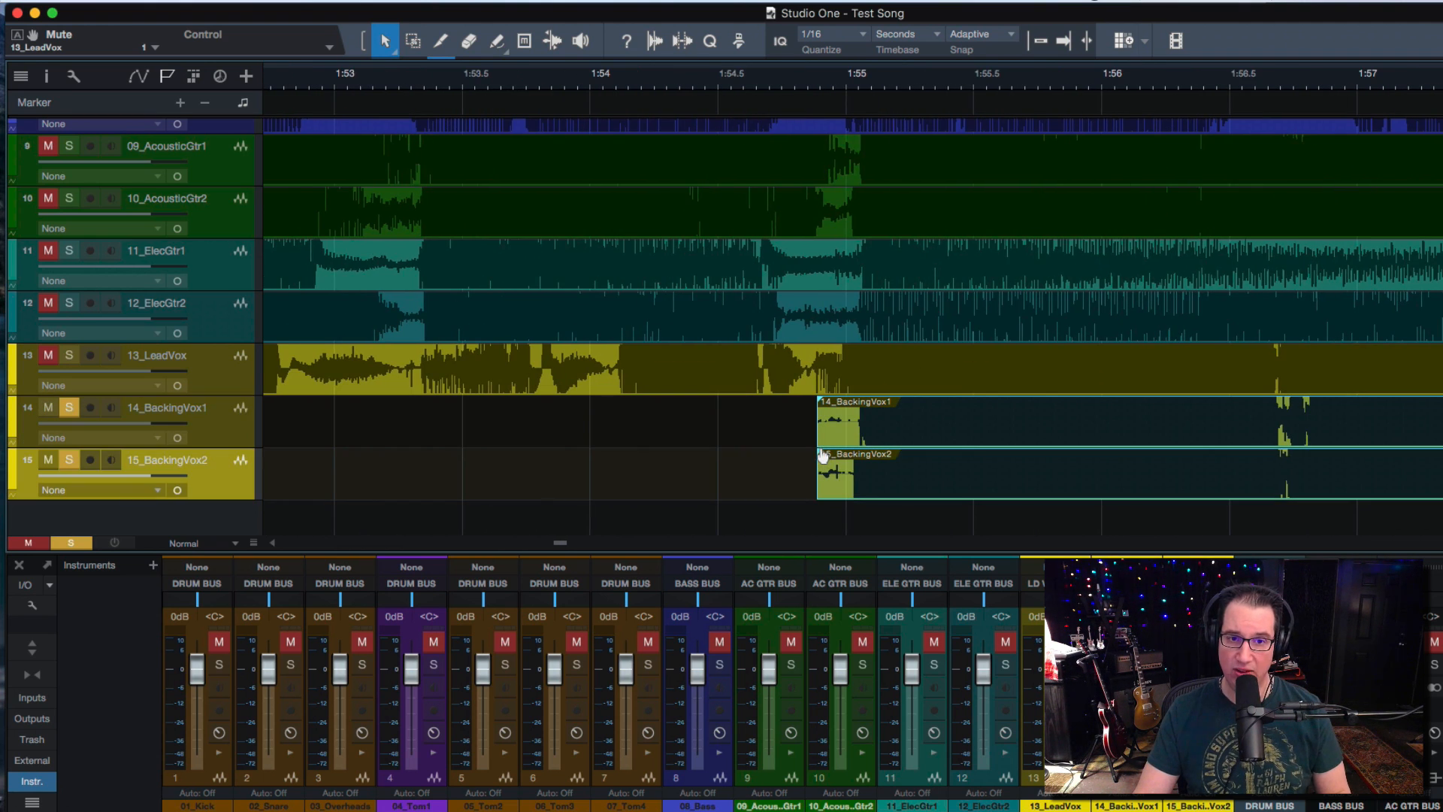
{"action": "mouse_move", "coordinate": [823, 457]}
{"action": "left_mouse_down"}
{"action": "mouse_move", "coordinate": [834, 461]}
{"action": "mouse_move", "coordinate": [819, 464]}
{"action": "left_mouse_up"}
Step: Play the next quiet section of both backing vocals from about 1:57.5 to check it for noise
{"action": "scroll", "coordinate": [814, 466], "scroll_direction": "right", "scroll_amount": 10}
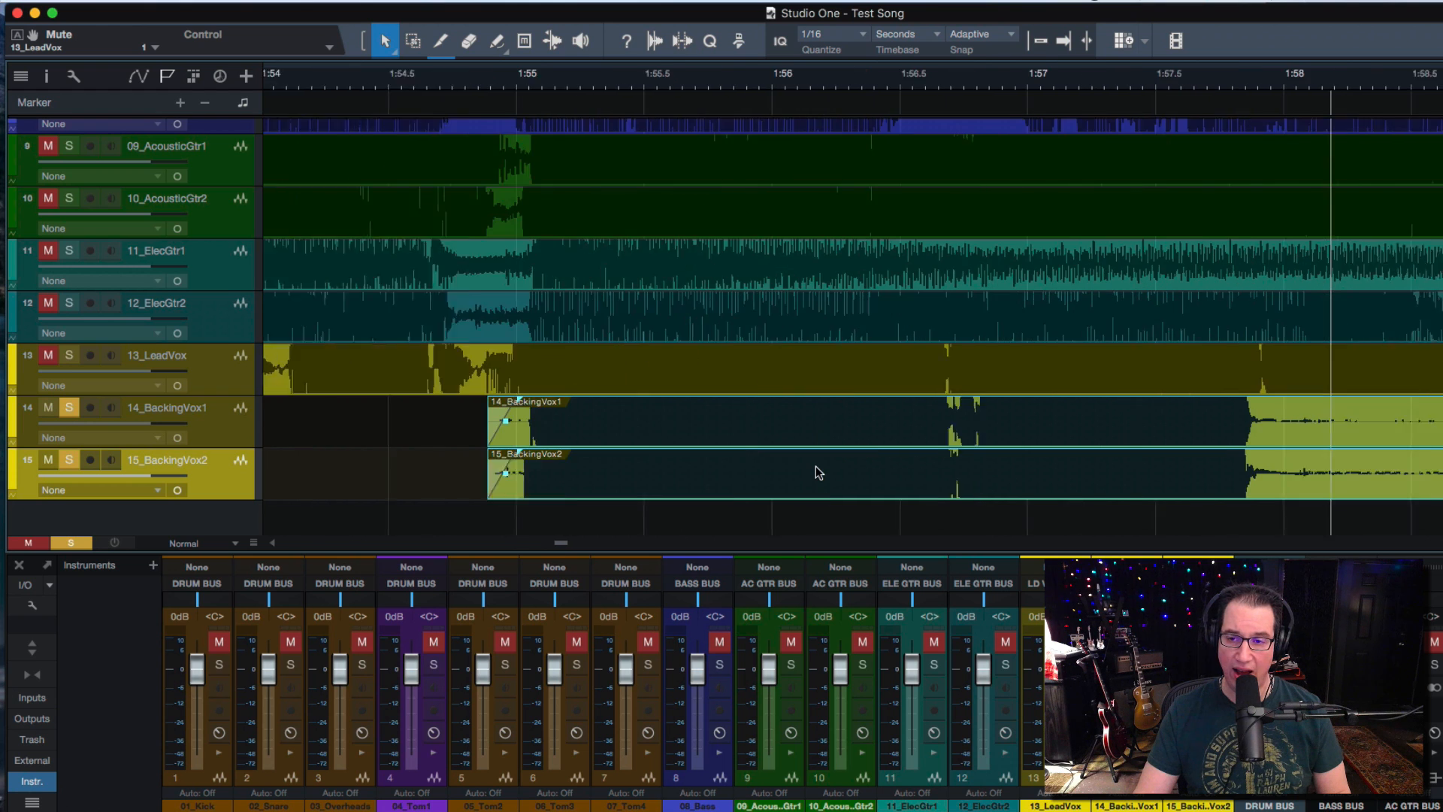
{"action": "scroll", "coordinate": [815, 466], "scroll_direction": "down", "scroll_amount": 5}
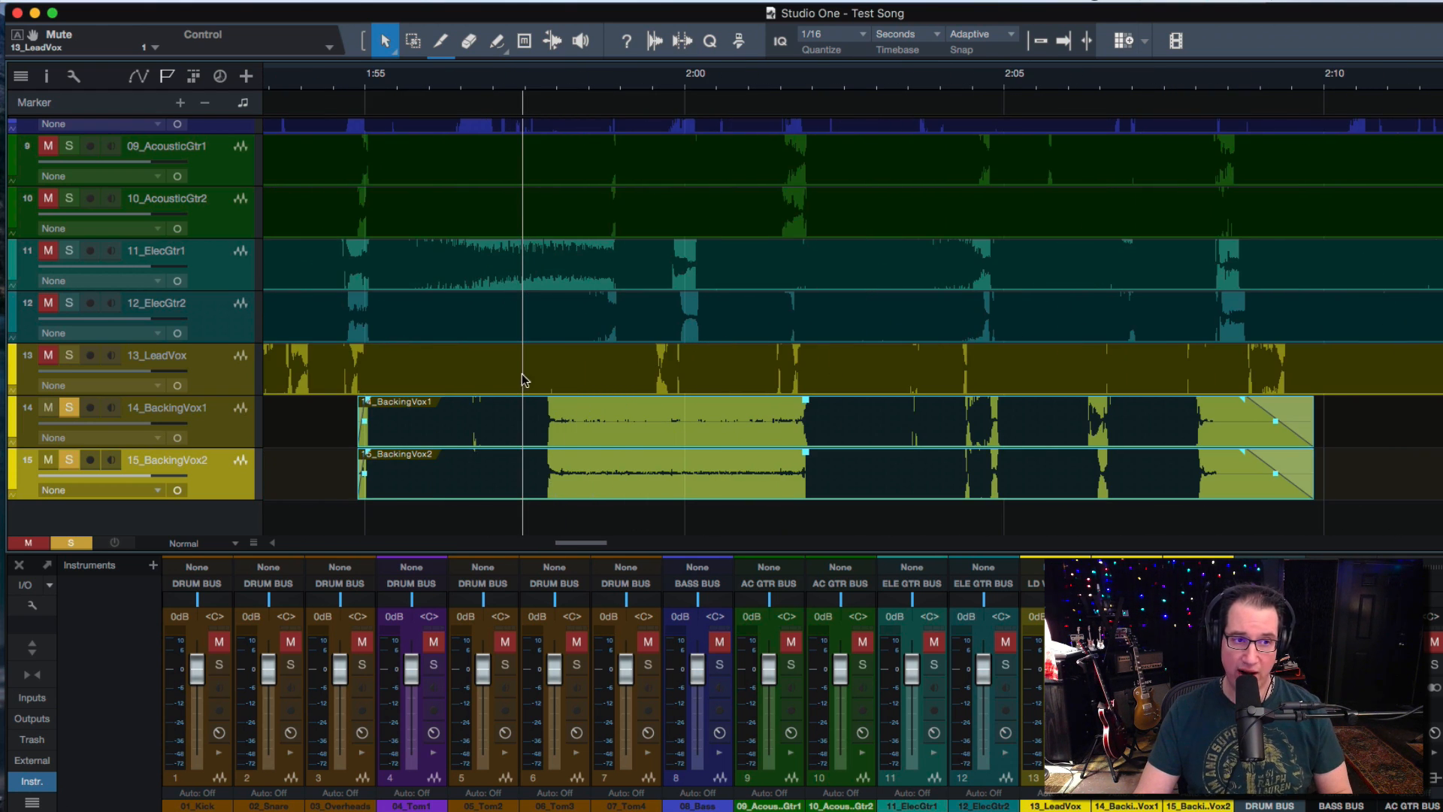
{"action": "key", "text": "space"}
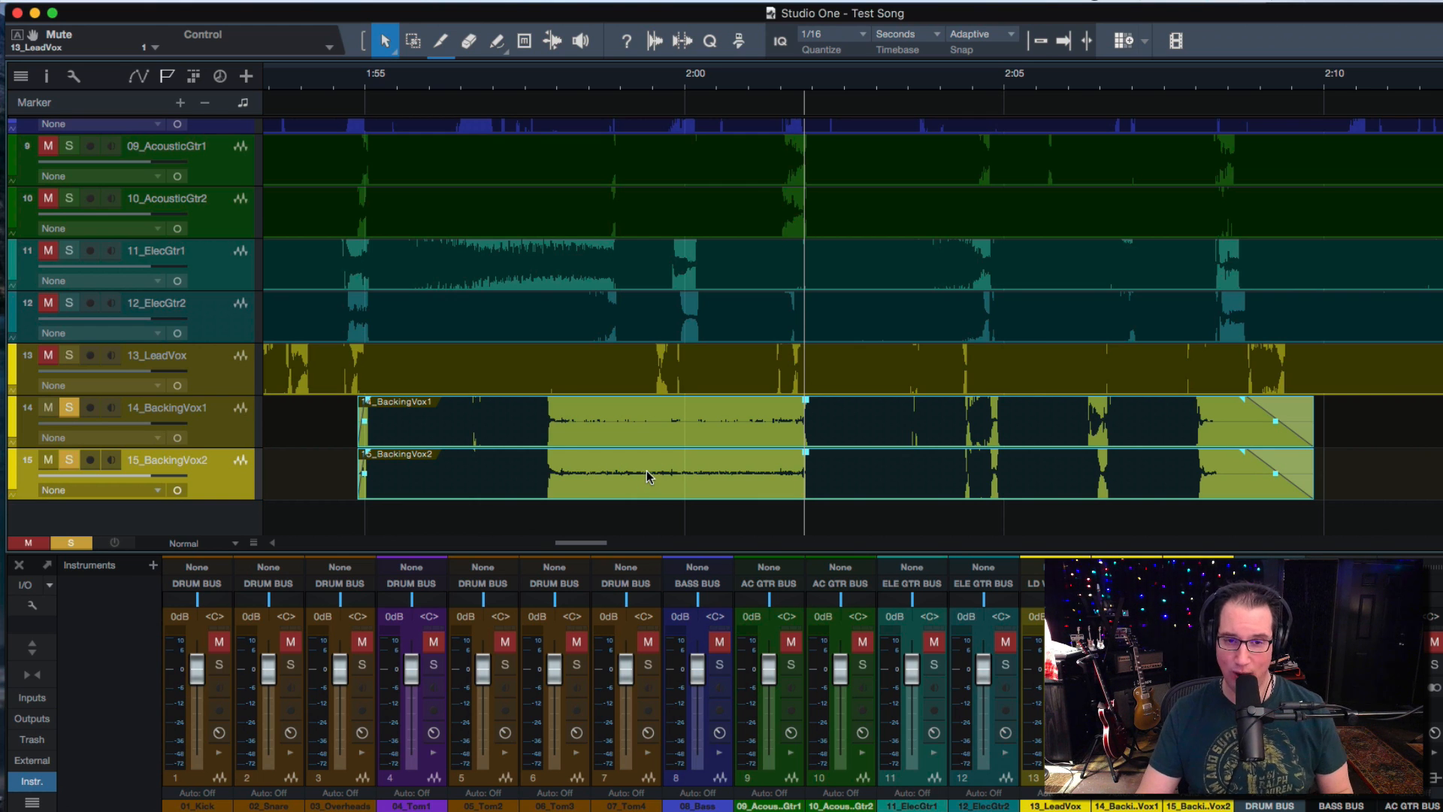
Step: Delete the quiet section of both backing vocal tracks from about 1:58 to 2:01.8
{"action": "key", "text": "e"}
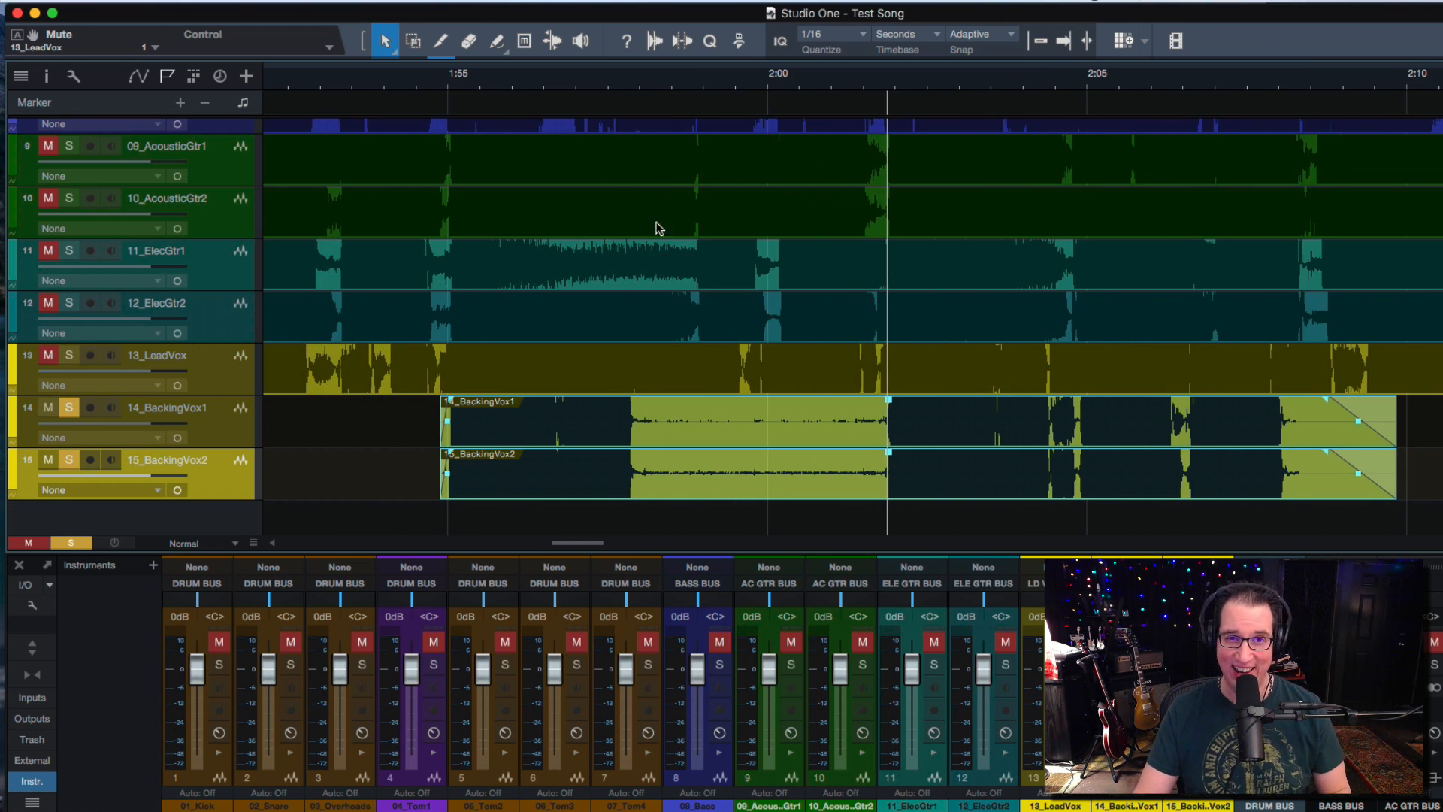
{"action": "key", "text": "e"}
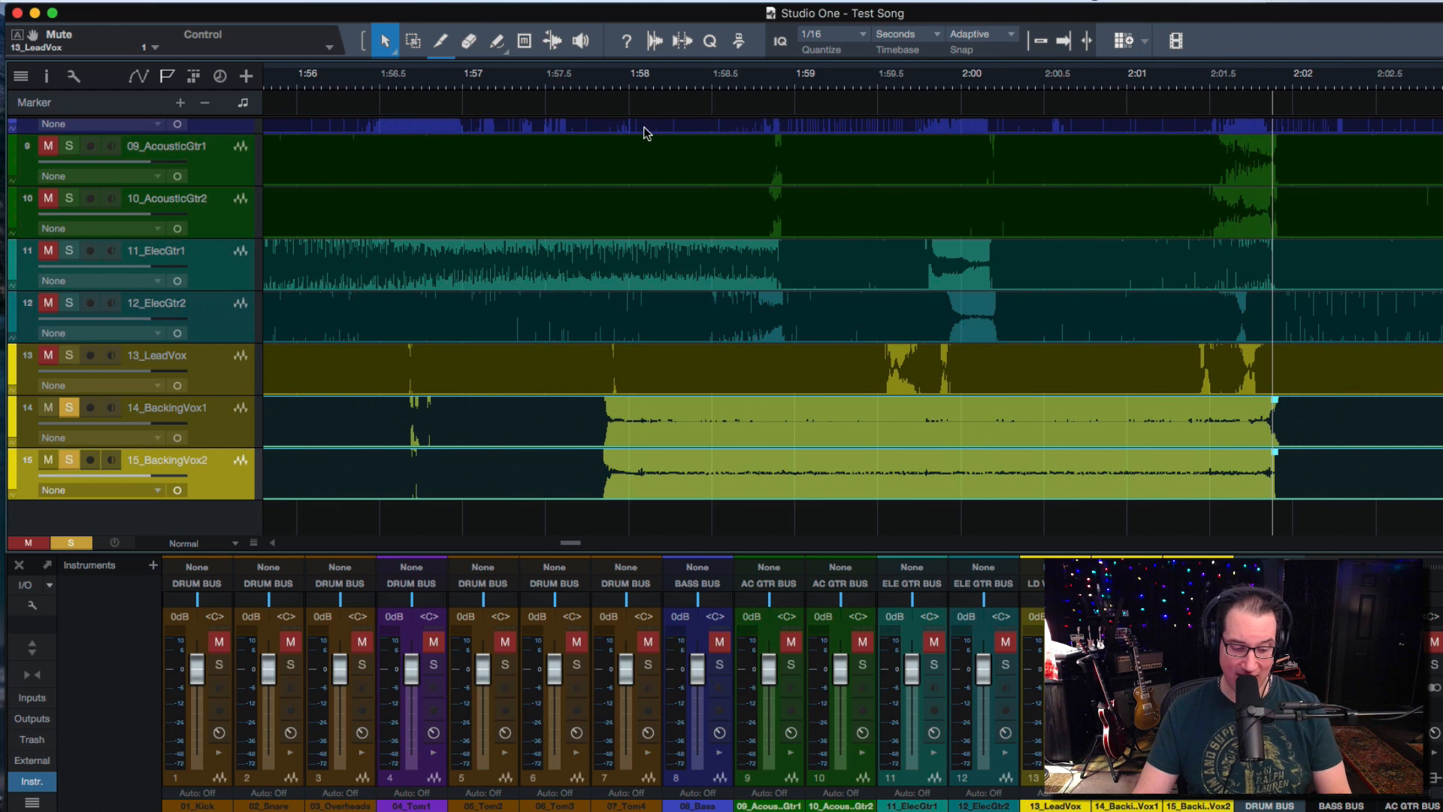
{"action": "key", "text": "2"}
{"action": "left_click_drag", "start_coordinate": [635, 430], "coordinate": [1263, 474]}
{"action": "key", "text": "Delete"}
{"action": "key", "text": "1"}
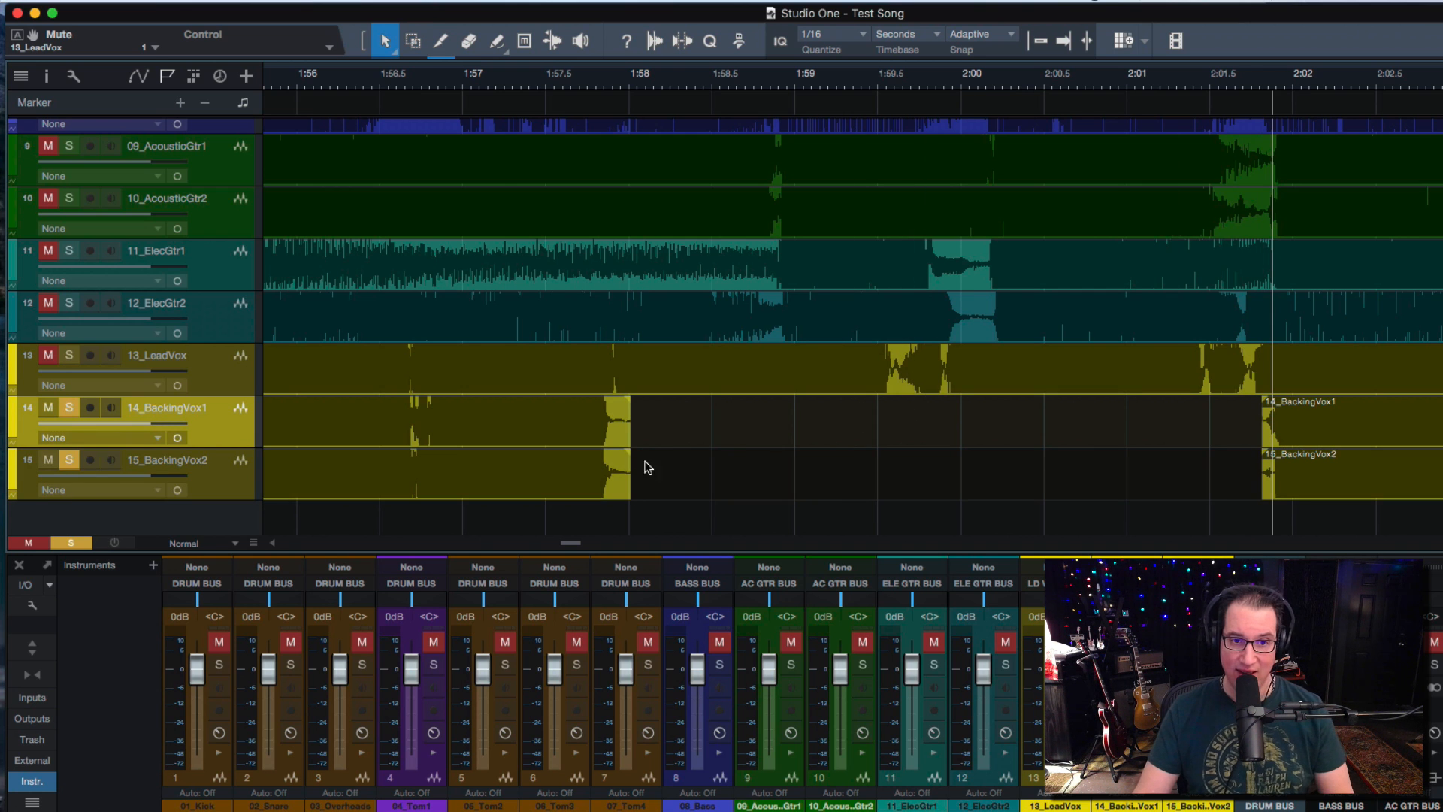
Step: Add a fade-out to the end of both backing vocal clips that stop at about 1:58
{"action": "left_click_drag", "start_coordinate": [642, 425], "coordinate": [621, 481]}
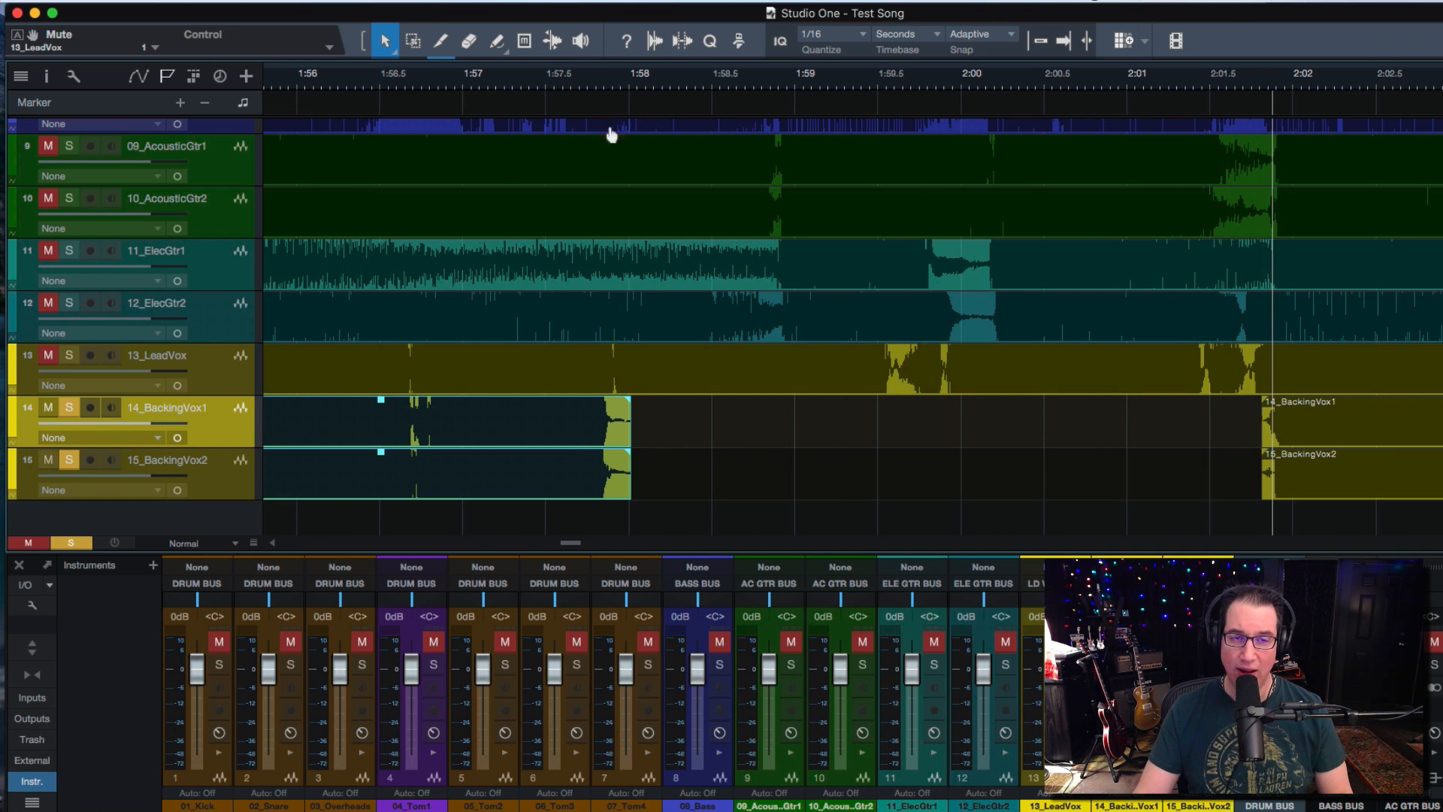
{"action": "left_click_drag", "start_coordinate": [610, 74], "coordinate": [611, 119]}
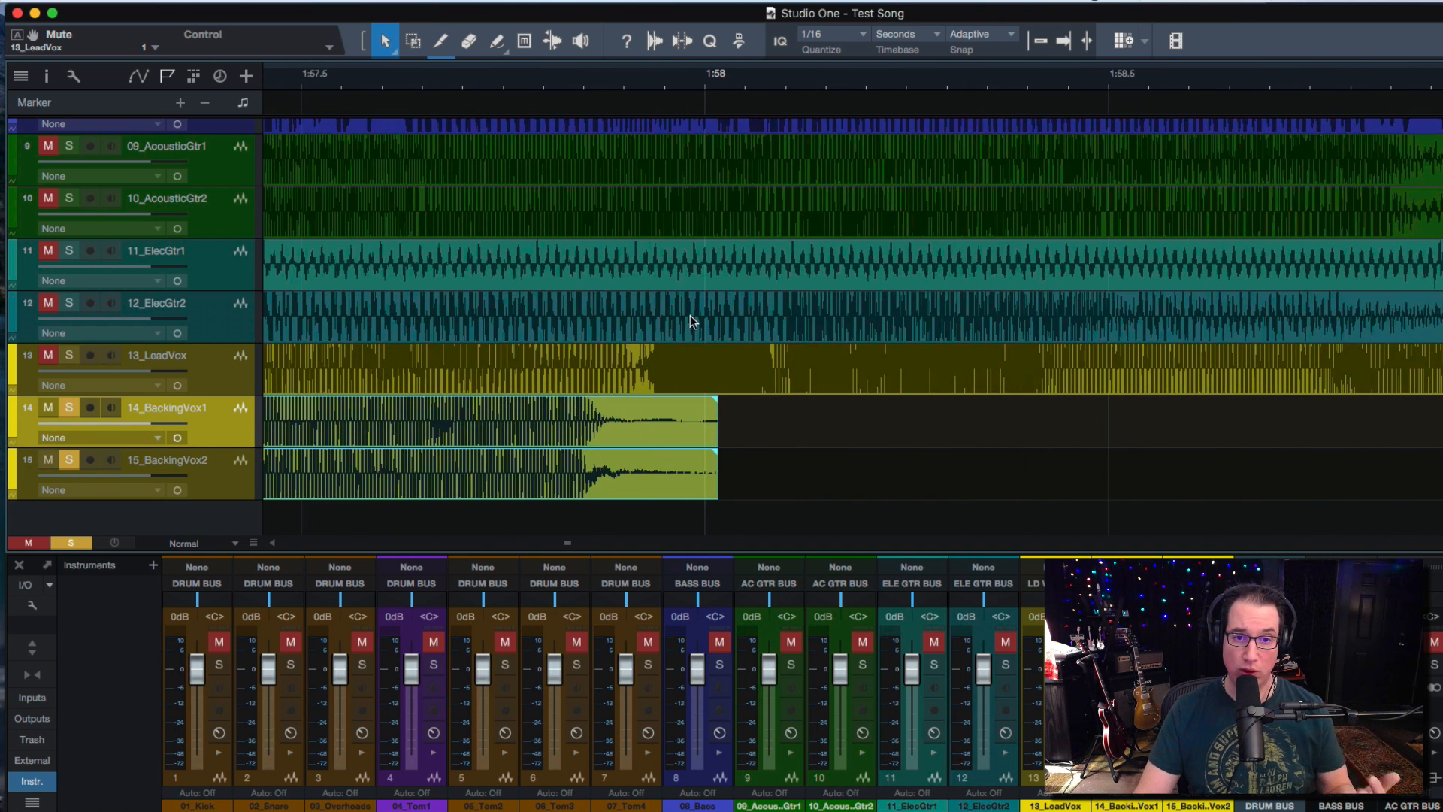
{"action": "left_click_drag", "start_coordinate": [718, 405], "coordinate": [640, 419]}
{"action": "scroll", "coordinate": [860, 431], "scroll_direction": "down", "scroll_amount": 3}
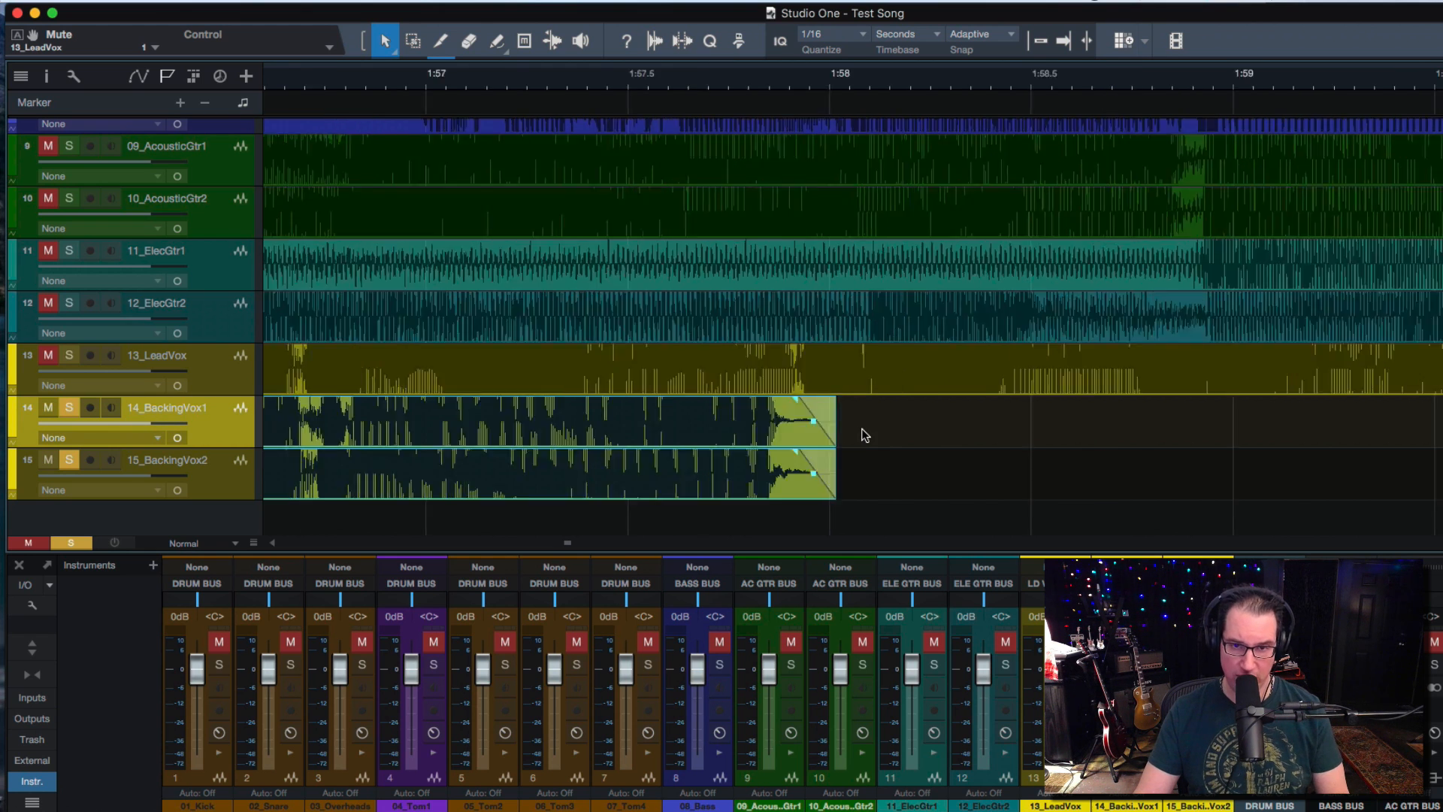
Step: Add a short fade-in to the start of both backing vocal clips at about 2:01.8
{"action": "scroll", "coordinate": [985, 489], "scroll_direction": "right", "scroll_amount": 5}
{"action": "scroll", "coordinate": [986, 490], "scroll_direction": "right", "scroll_amount": 3}
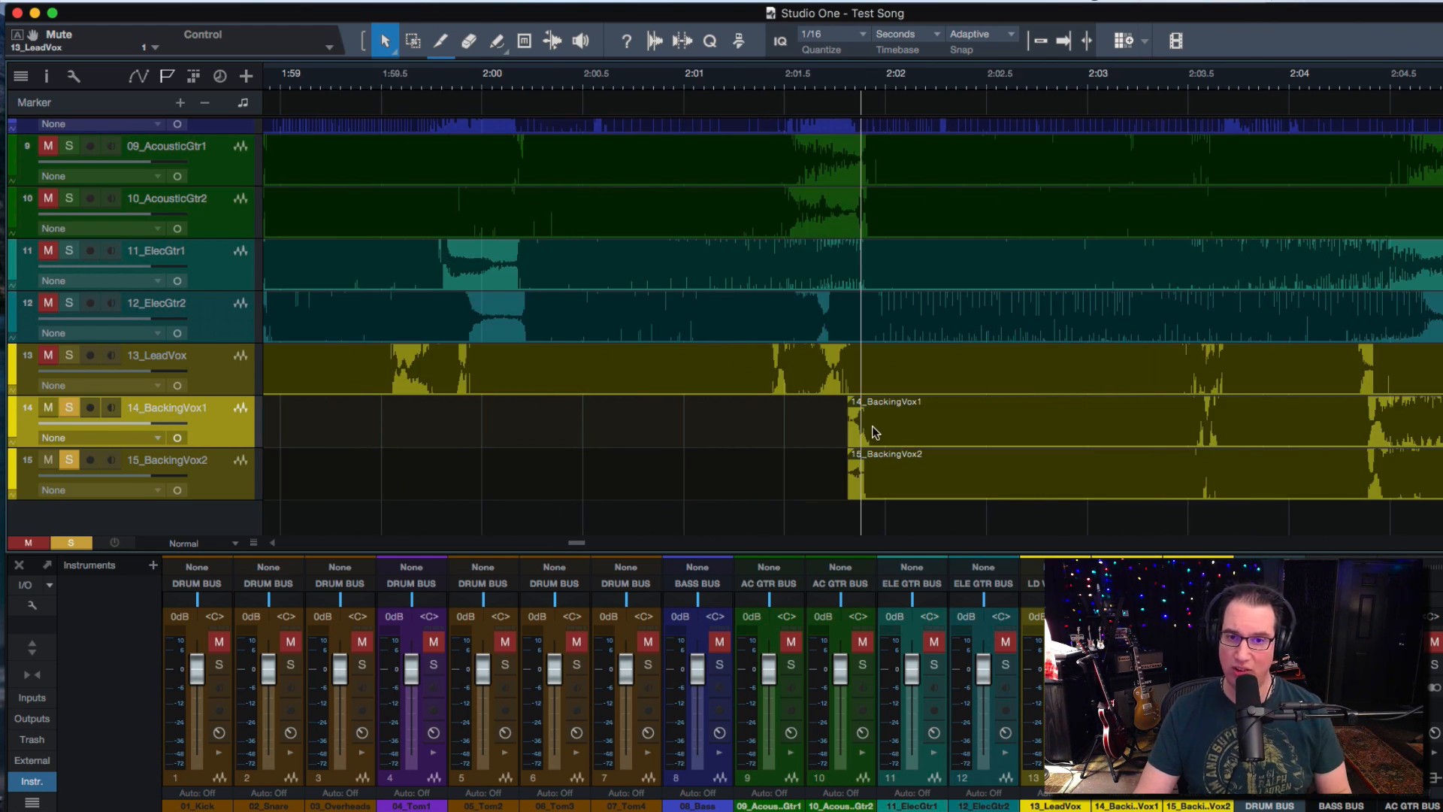
{"action": "left_click_drag", "start_coordinate": [815, 419], "coordinate": [878, 481]}
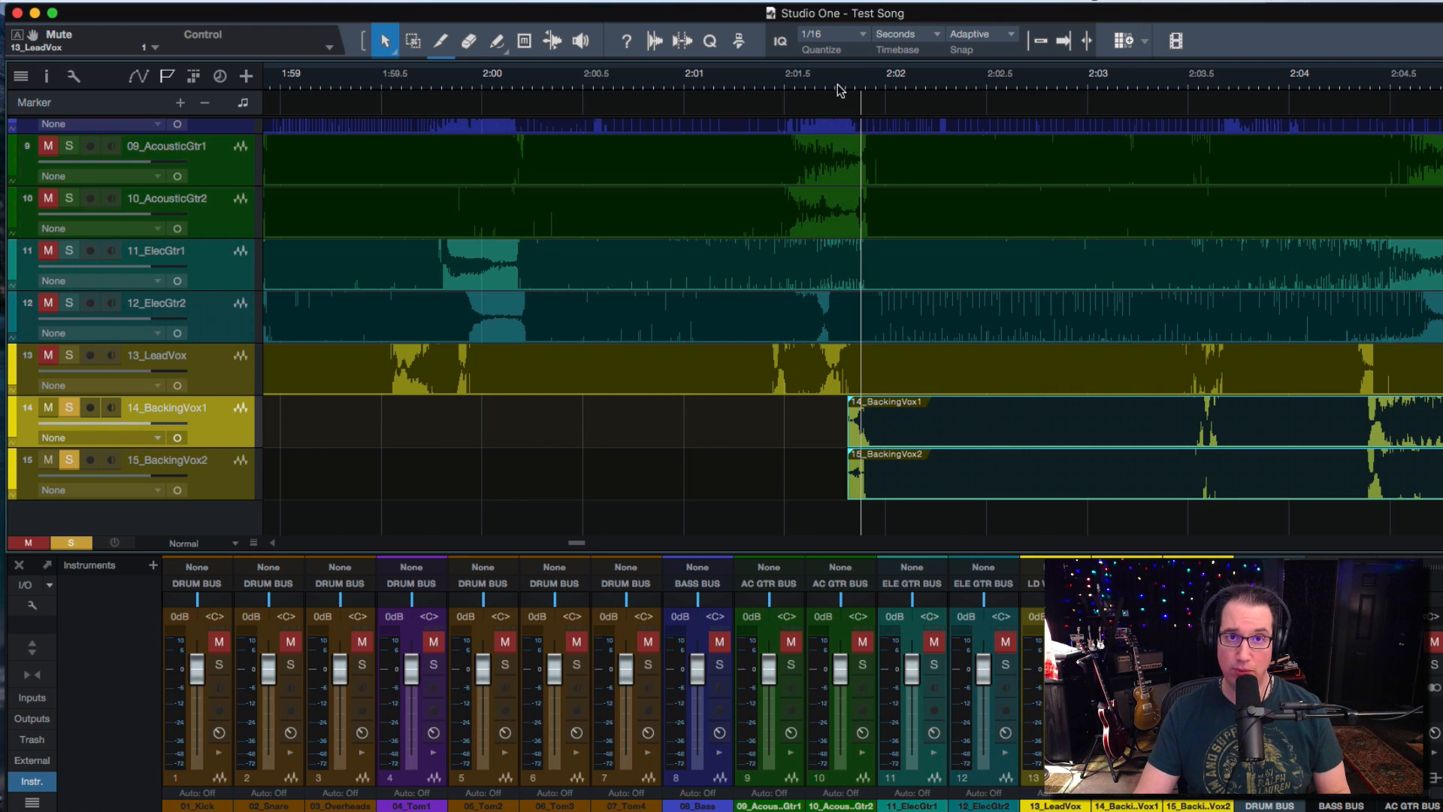
{"action": "scroll", "coordinate": [835, 105], "scroll_direction": "up", "scroll_amount": 5}
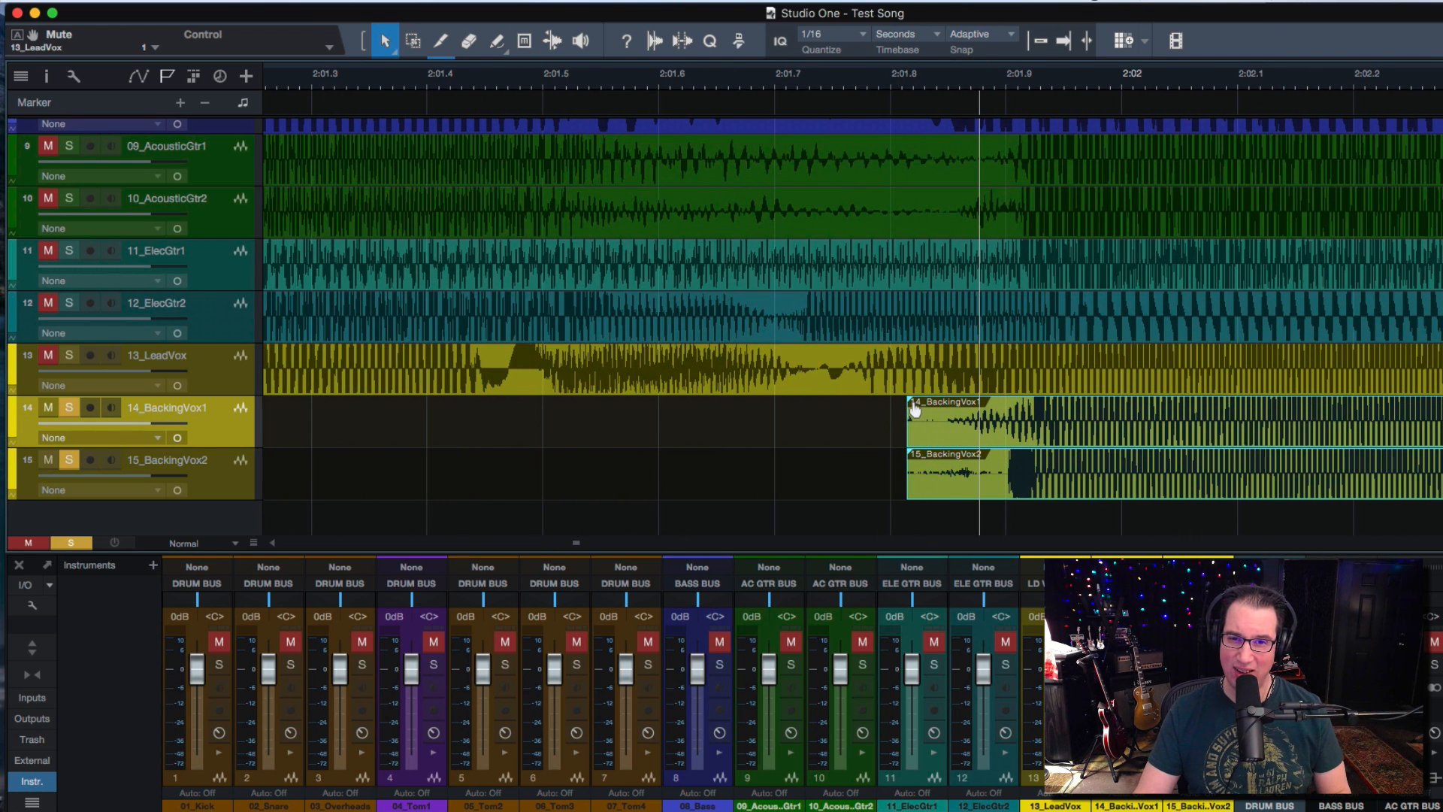
{"action": "left_click_drag", "start_coordinate": [909, 405], "coordinate": [966, 418]}
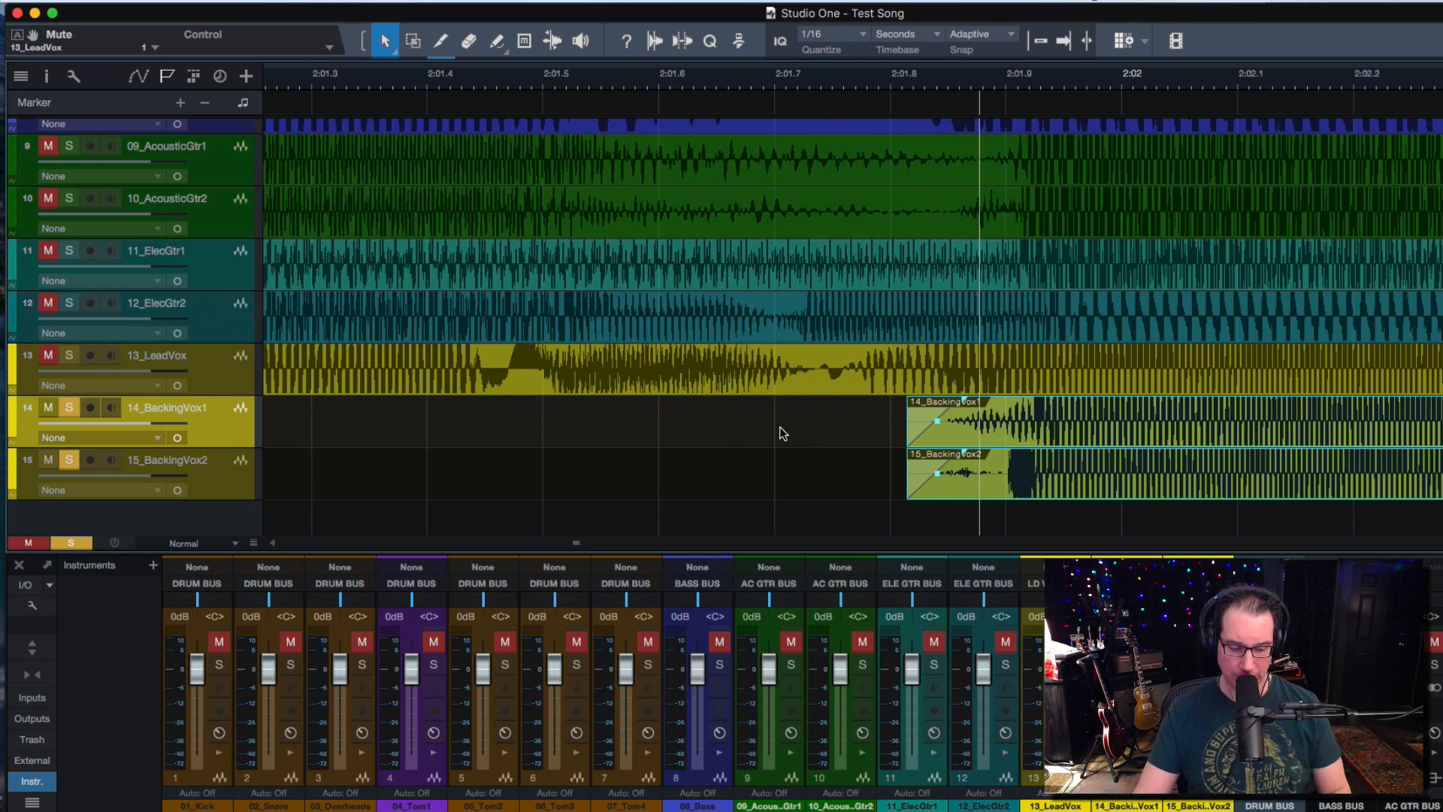
Step: Trim the end of the last clips on both backing vocal tracks back to about 2:08.5 and shorten their fade-outs
{"action": "key", "text": "w"}
{"action": "scroll", "coordinate": [759, 462], "scroll_direction": "right", "scroll_amount": 10}
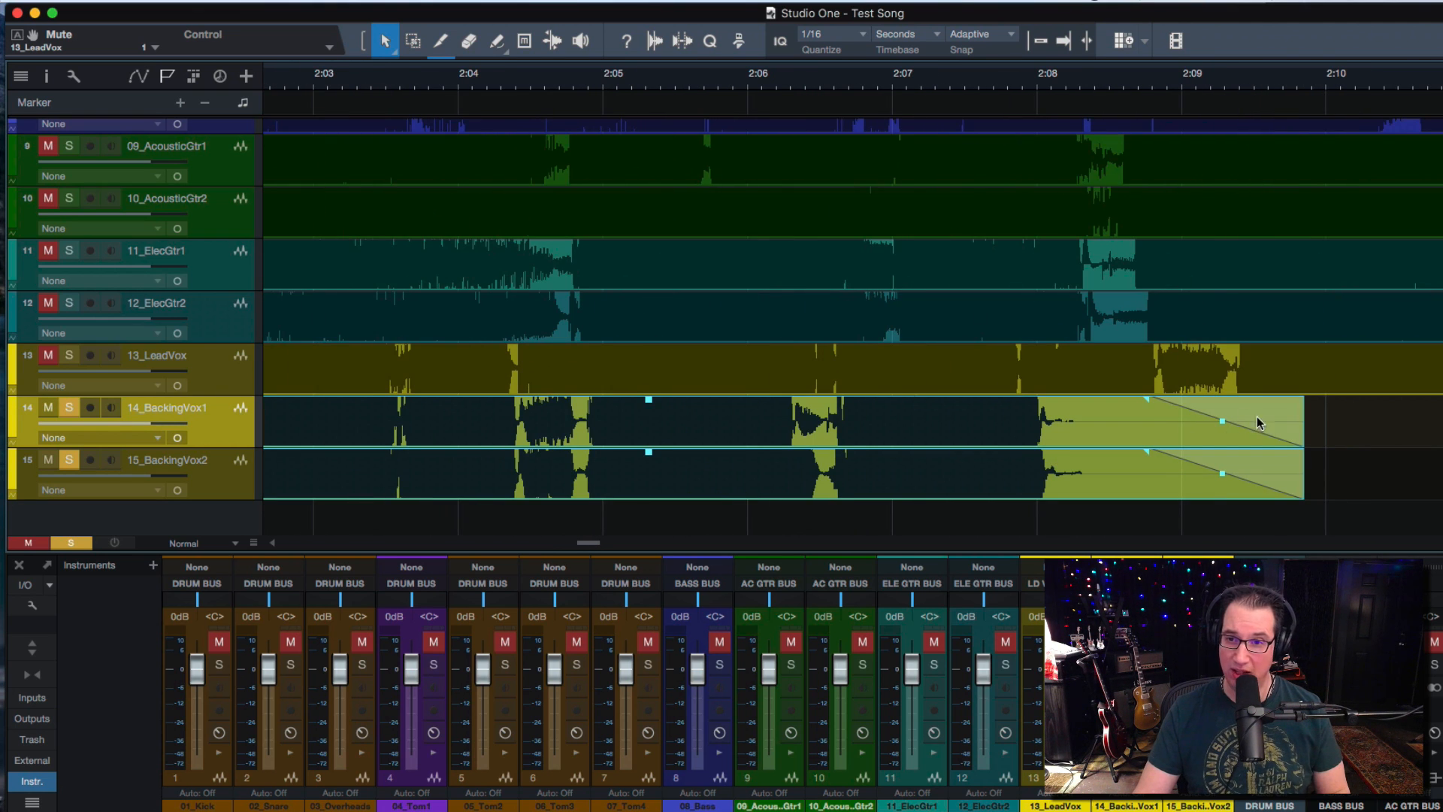
{"action": "left_click_drag", "start_coordinate": [1150, 405], "coordinate": [1110, 417]}
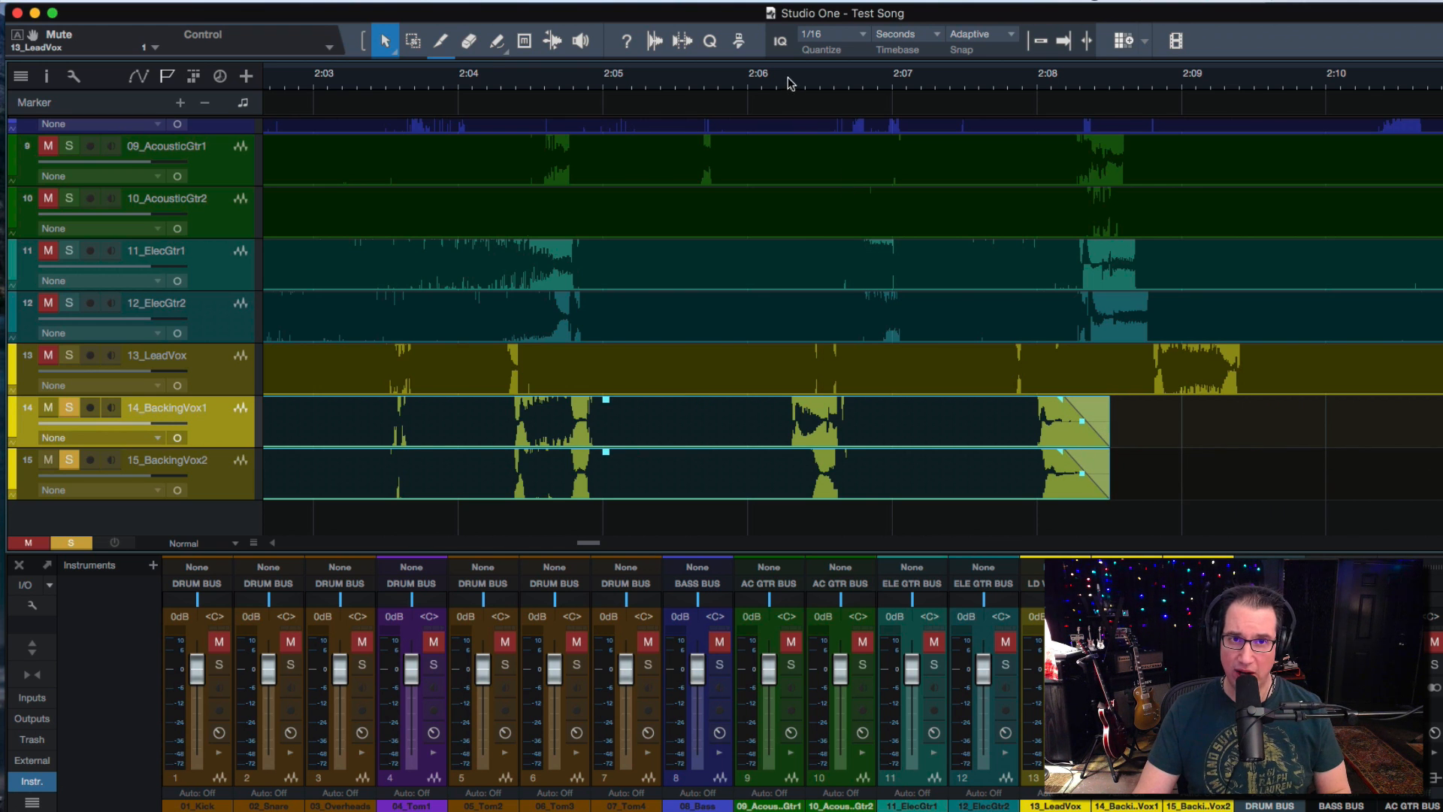
Step: Mute 15_BackingVox2 and play 14_BackingVox1 alone from about 2:06 to check the phrase near 2:06.5
{"action": "left_click_drag", "start_coordinate": [788, 87], "coordinate": [774, 121]}
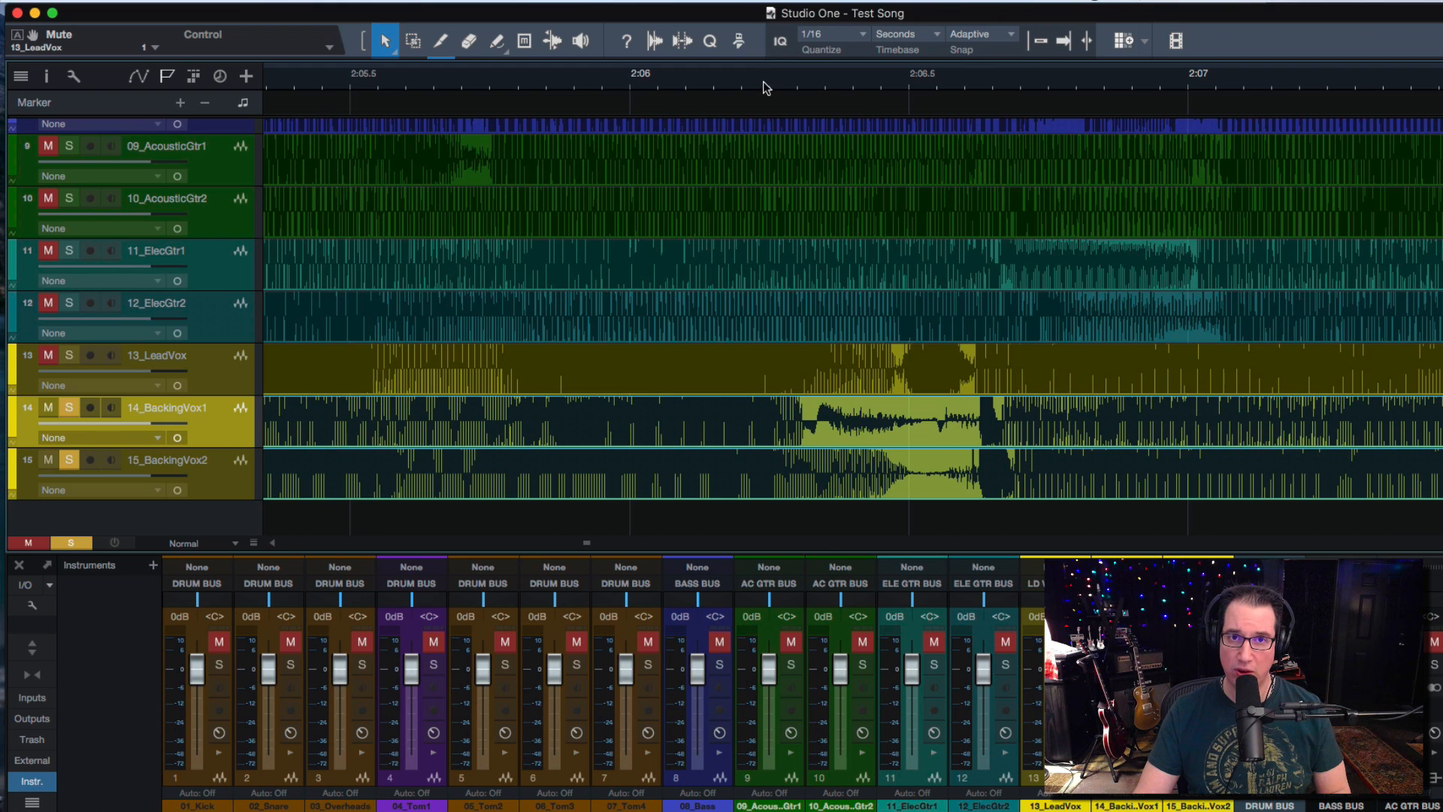
{"action": "left_click", "coordinate": [765, 81]}
{"action": "left_click", "coordinate": [846, 417]}
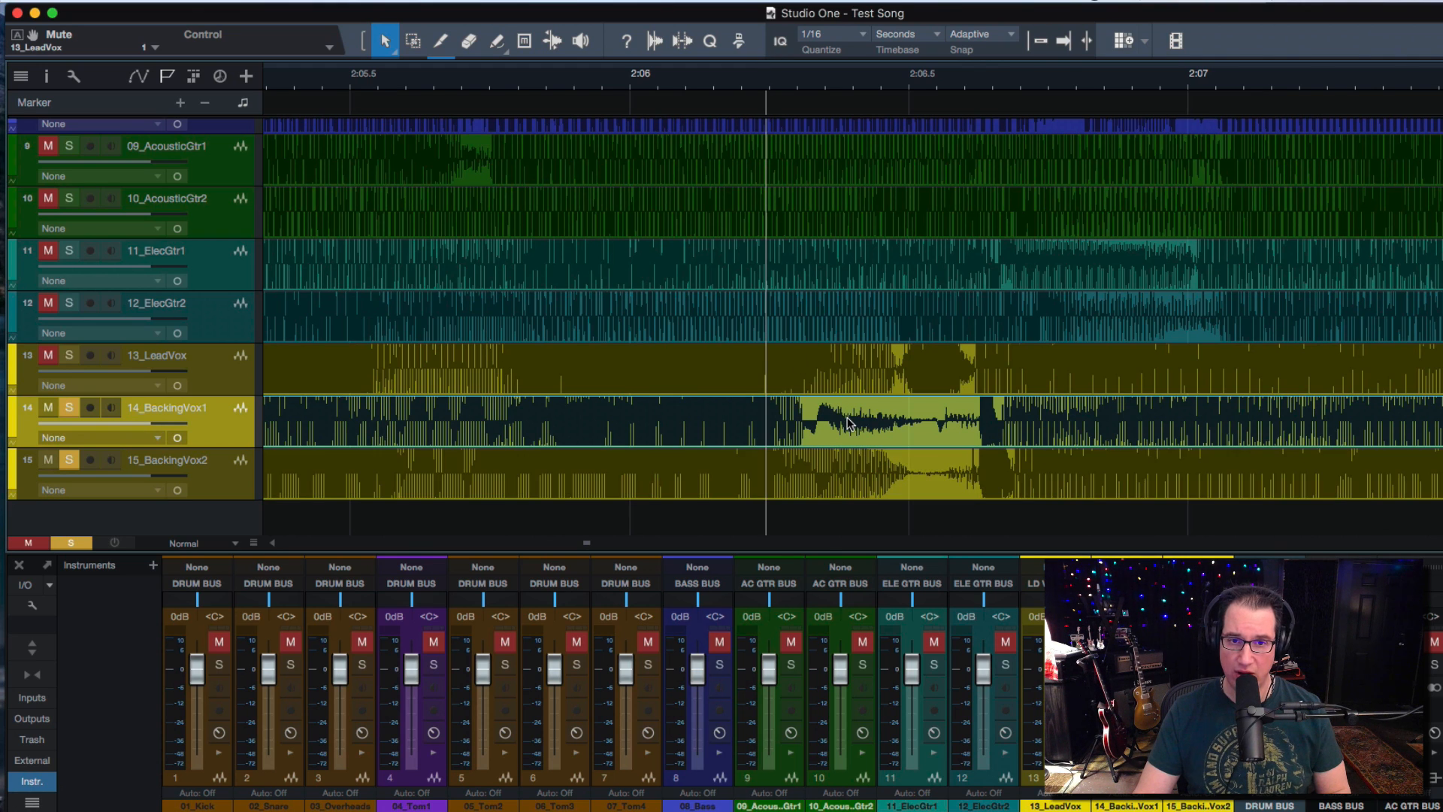
{"action": "left_click", "coordinate": [48, 459]}
{"action": "left_click", "coordinate": [628, 83]}
{"action": "key", "text": "space"}
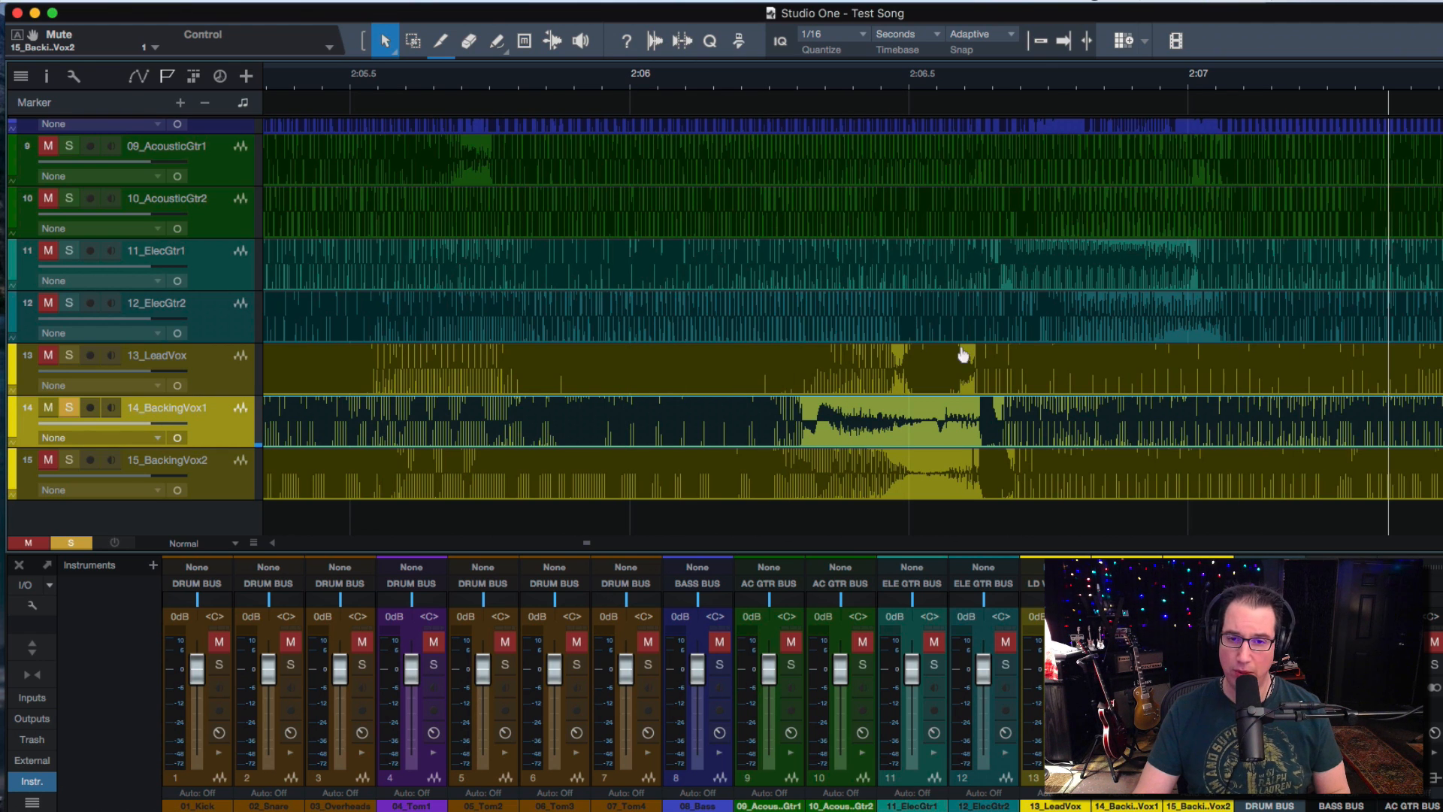
Step: Show the whole song to examine the edited backing vocal clips within the full arrangement
{"action": "key", "text": "w"}
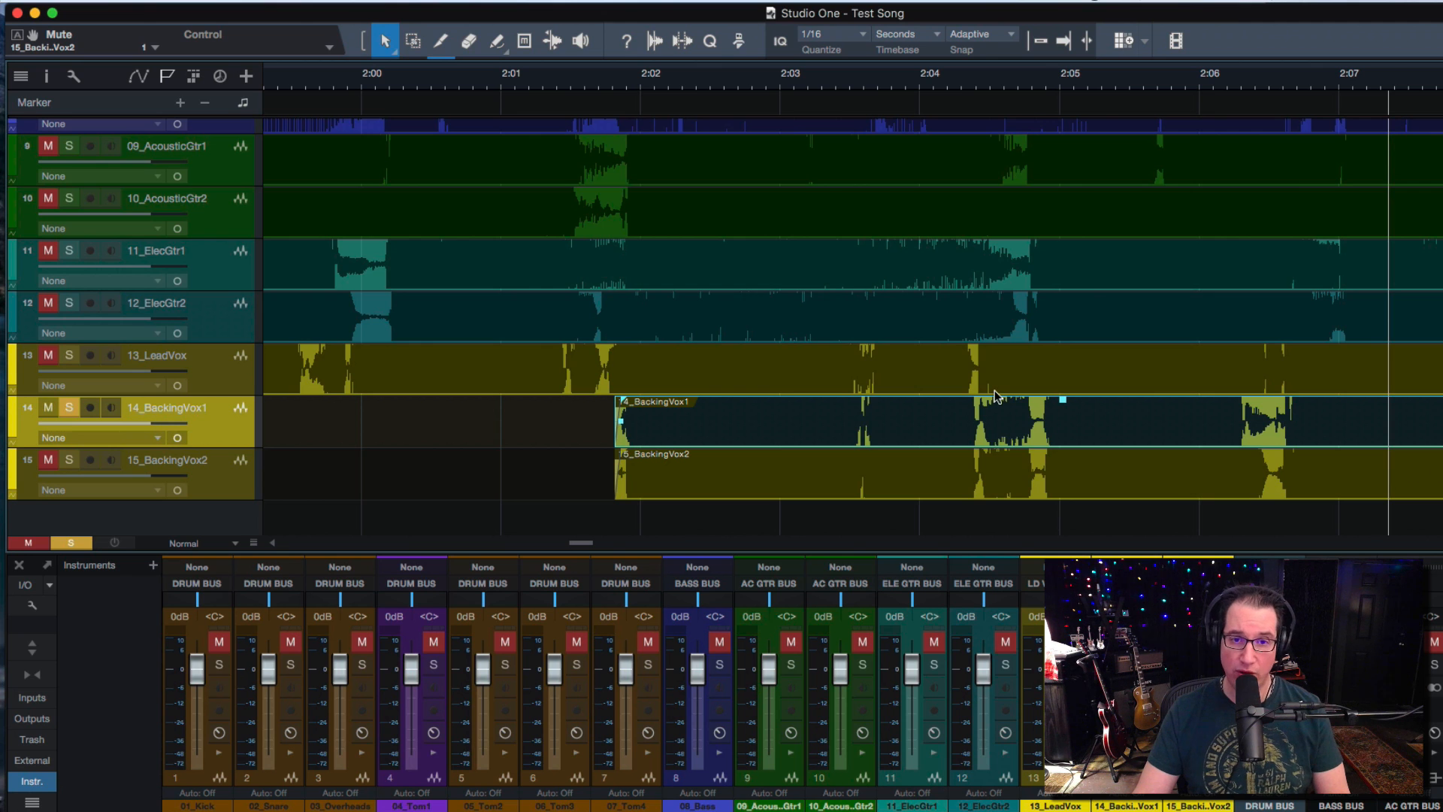
{"action": "key", "text": "w"}
{"action": "key", "text": "w"}
{"action": "key", "text": "w"}
{"action": "key", "text": "w"}
{"action": "key", "text": "w"}
{"action": "key", "text": "w"}
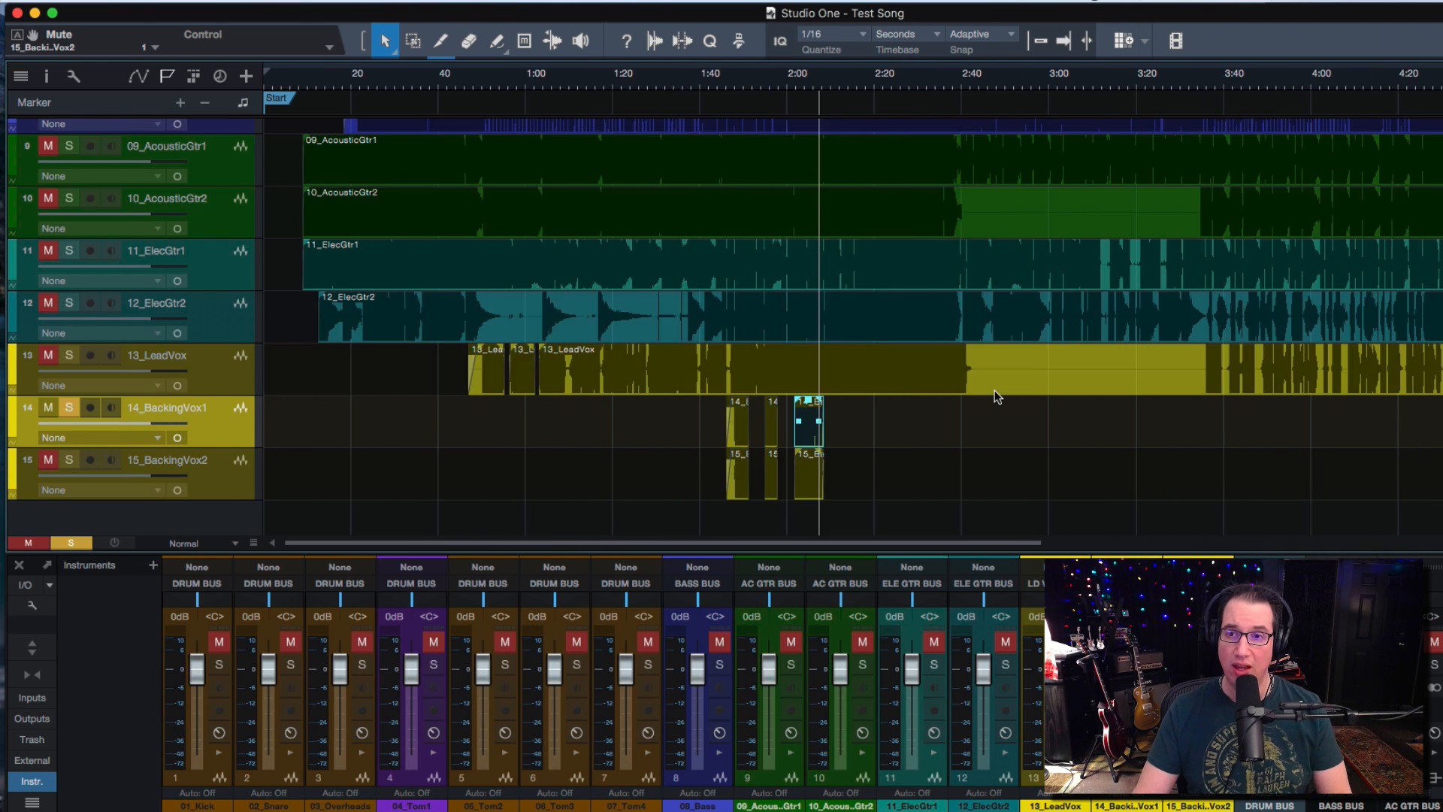